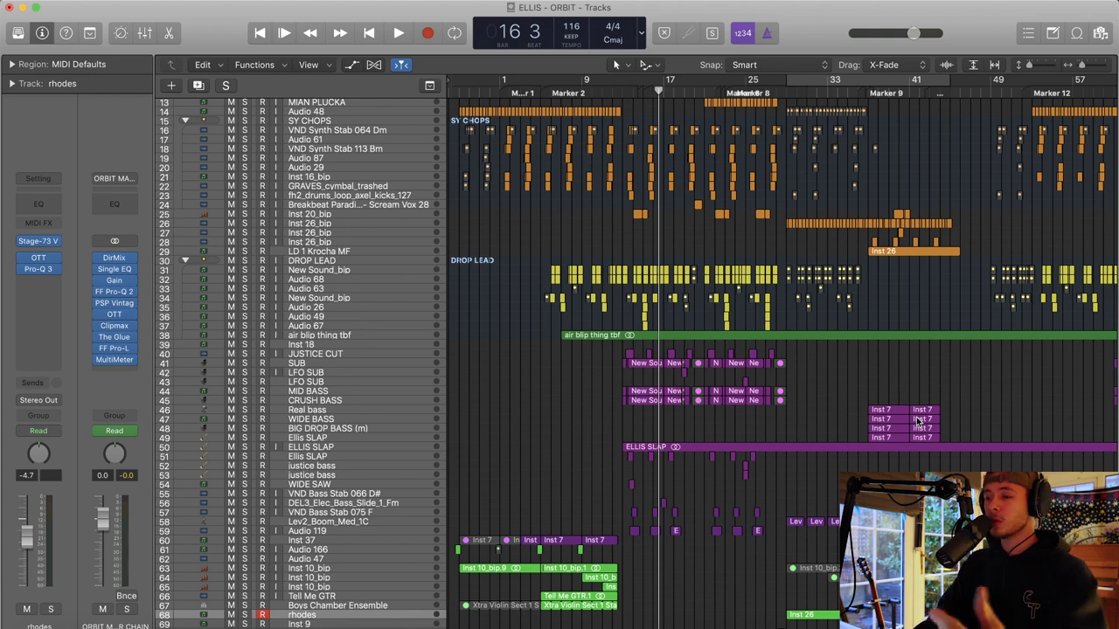
Solo the OG SOUND track and set the cycle range over its regions starting at bar 13
{"action": "scroll", "coordinate": [916, 421], "scroll_direction": "down", "scroll_amount": 15}
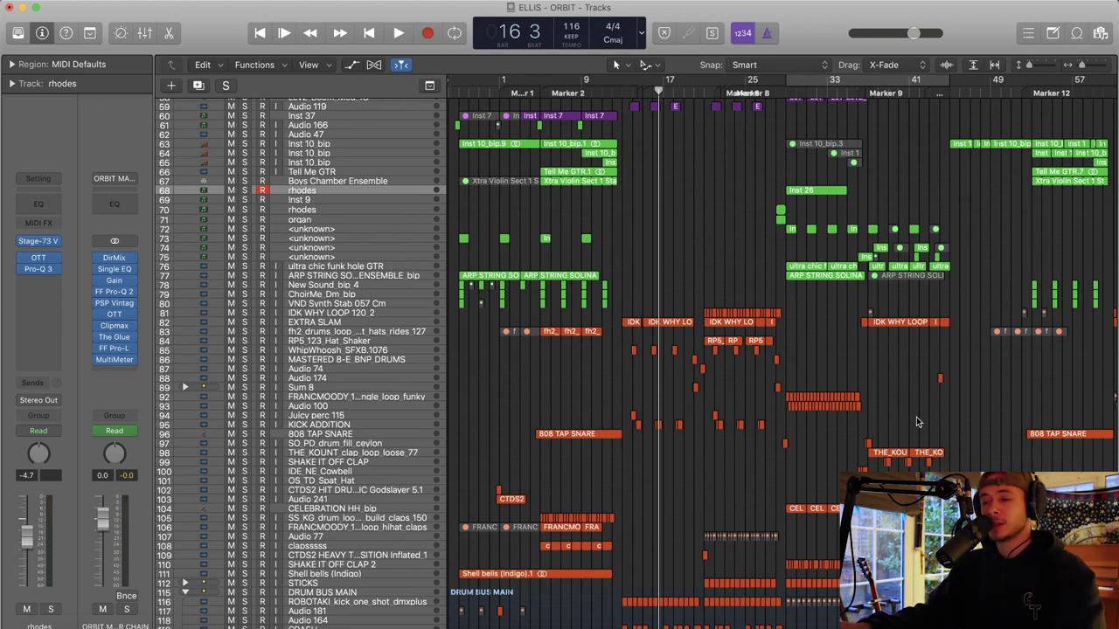
{"action": "scroll", "coordinate": [777, 350], "scroll_direction": "down", "scroll_amount": 7}
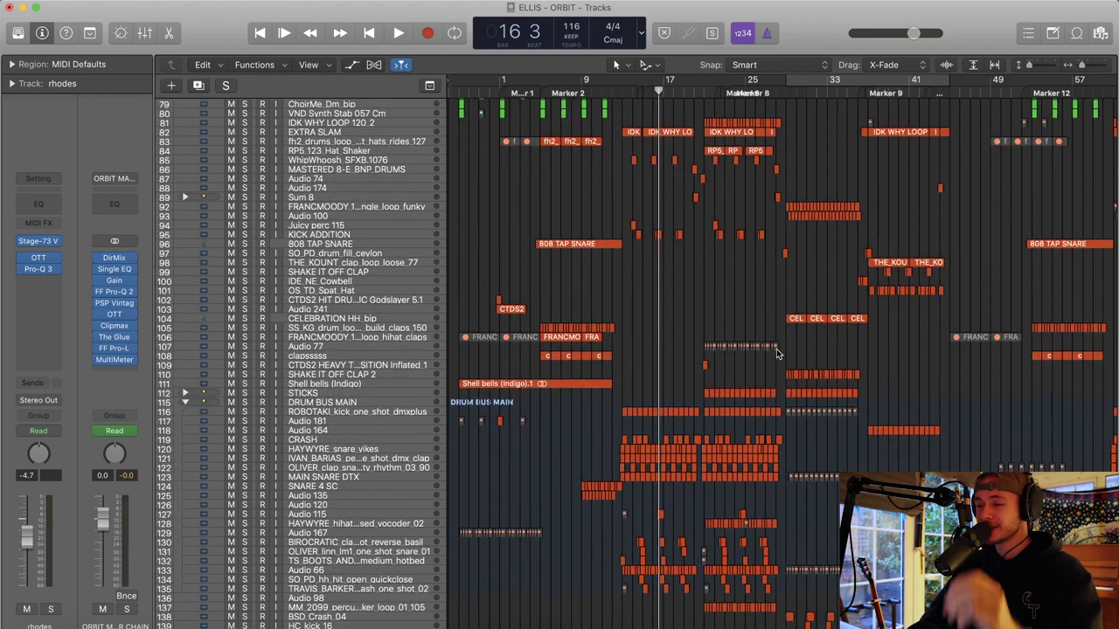
{"action": "scroll", "coordinate": [647, 257], "scroll_direction": "up", "scroll_amount": 20}
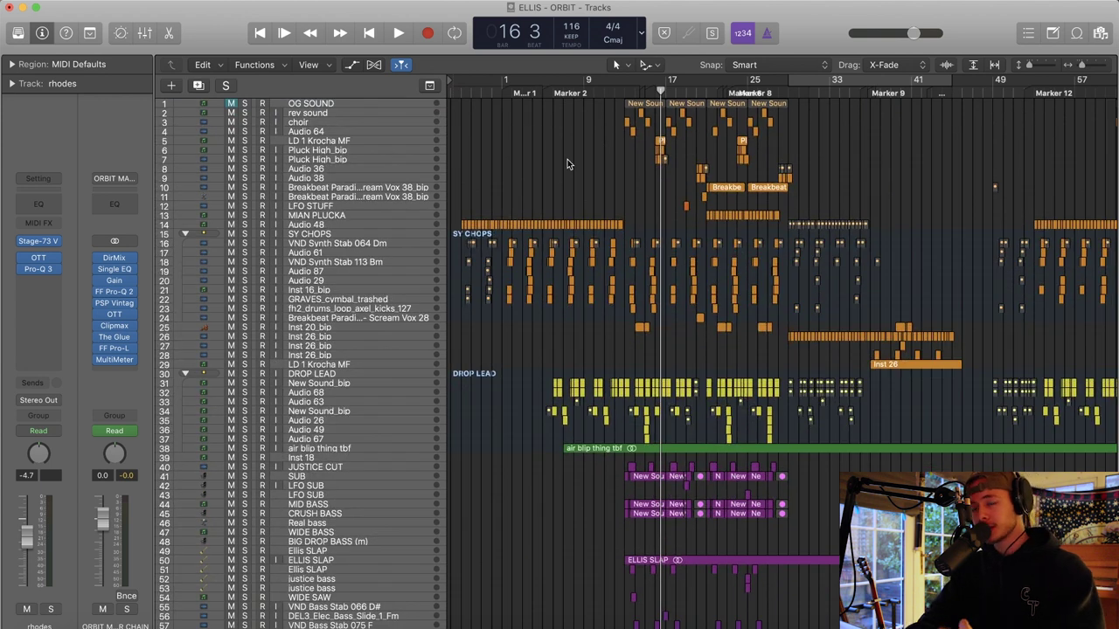
{"action": "scroll", "coordinate": [601, 203], "scroll_direction": "up", "scroll_amount": 2}
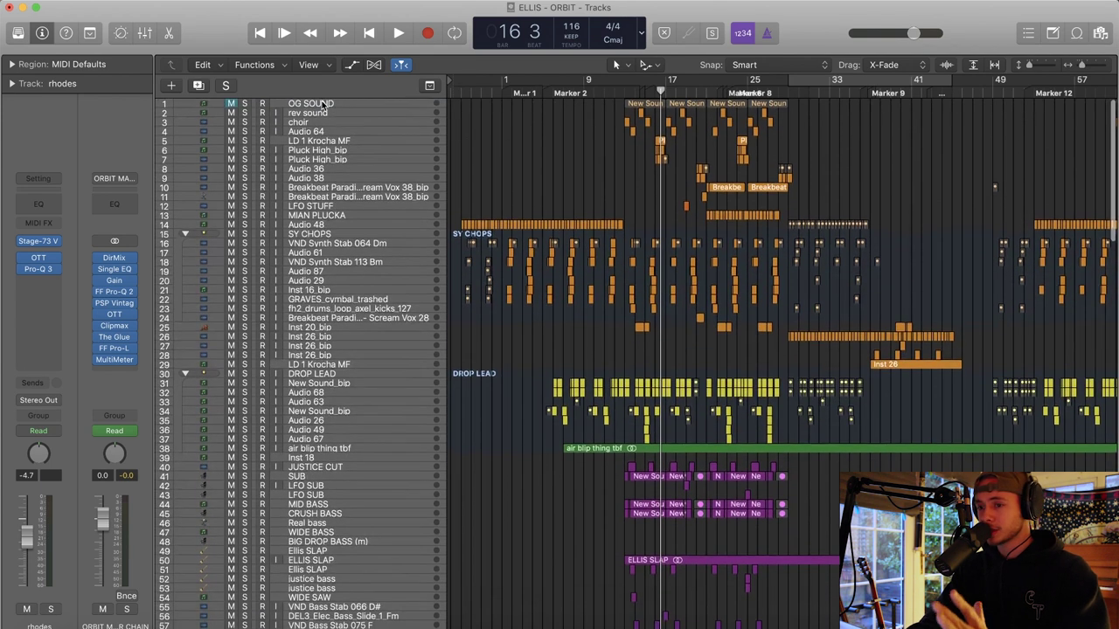
{"action": "left_click", "coordinate": [322, 105]}
{"action": "left_click", "coordinate": [245, 104]}
{"action": "left_click_drag", "start_coordinate": [628, 82], "coordinate": [779, 124]}
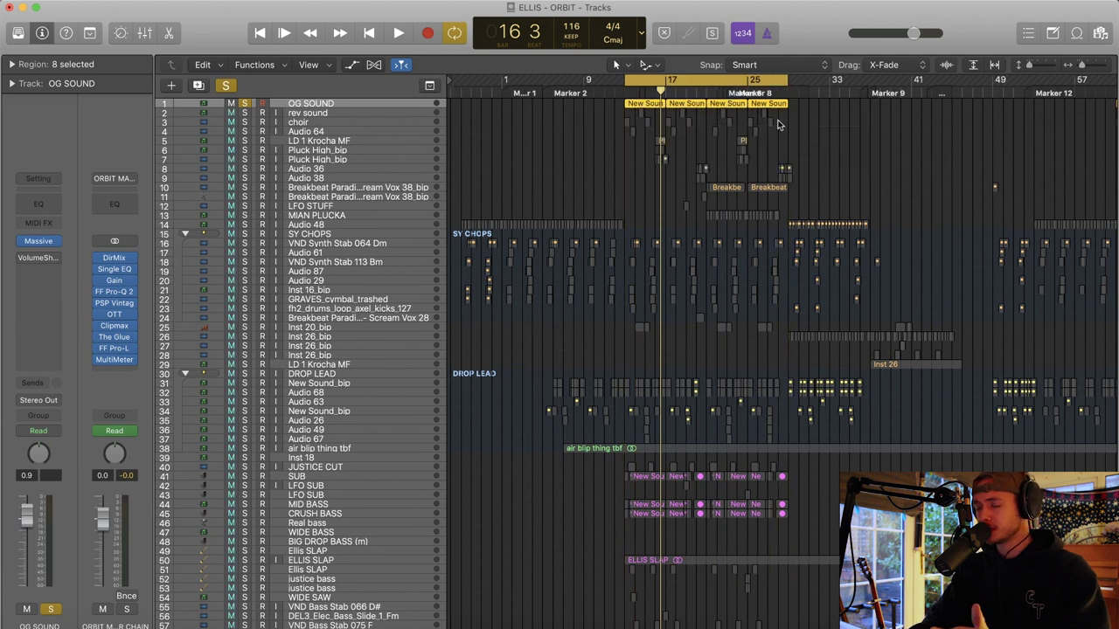
Inspect the Massive patch on OG SOUND, audition the soloed track, and view the notes of its first region
{"action": "mouse_move", "coordinate": [98, 257]}
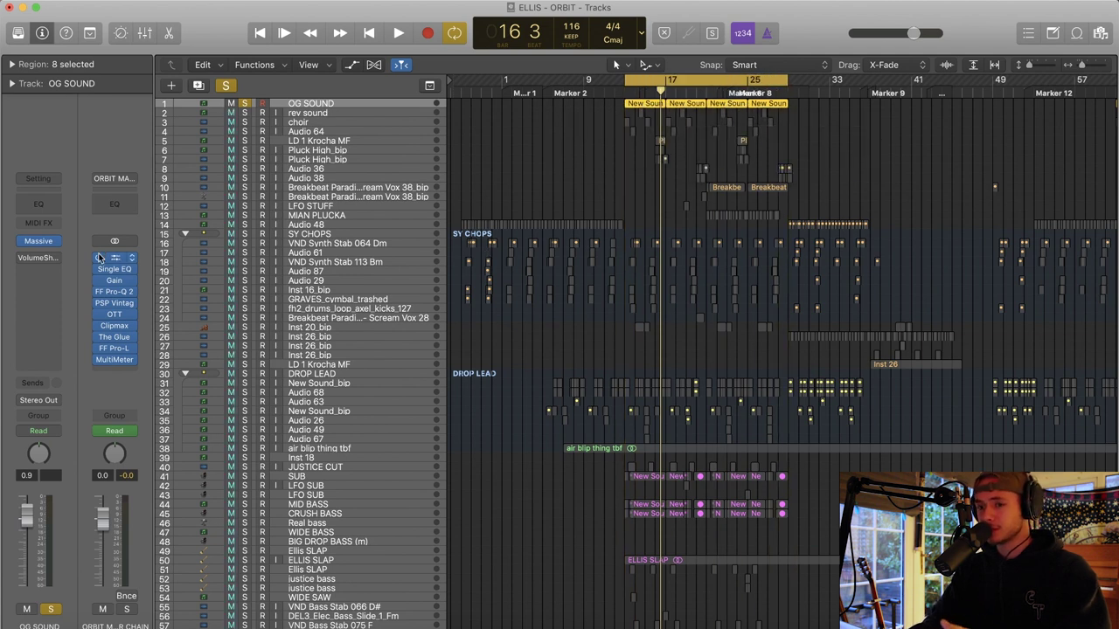
{"action": "left_click", "coordinate": [46, 246]}
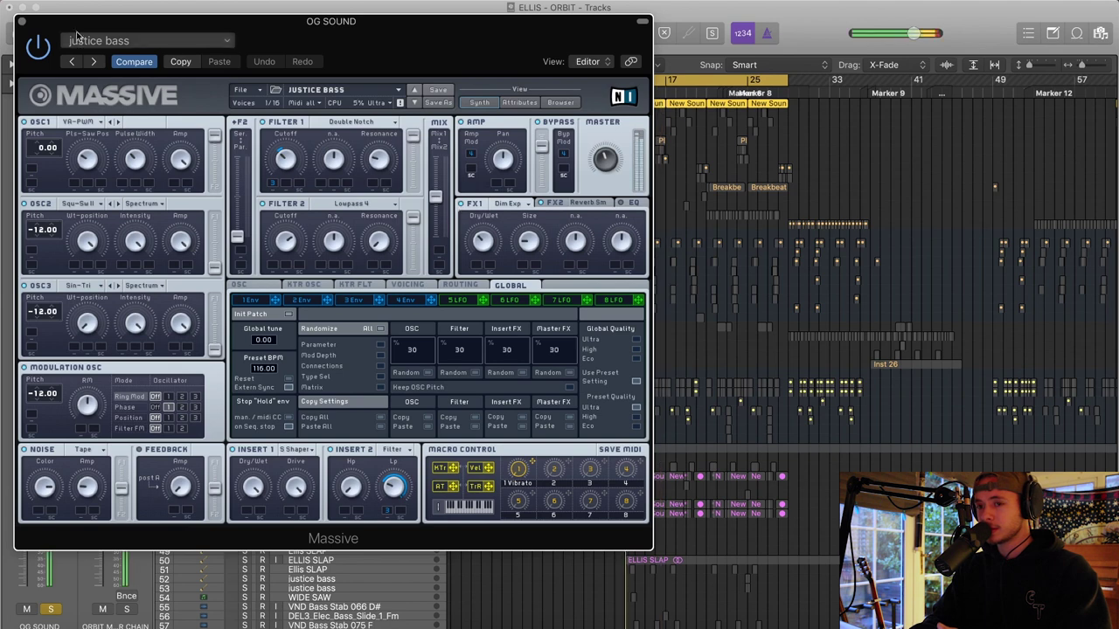
{"action": "left_click", "coordinate": [21, 20]}
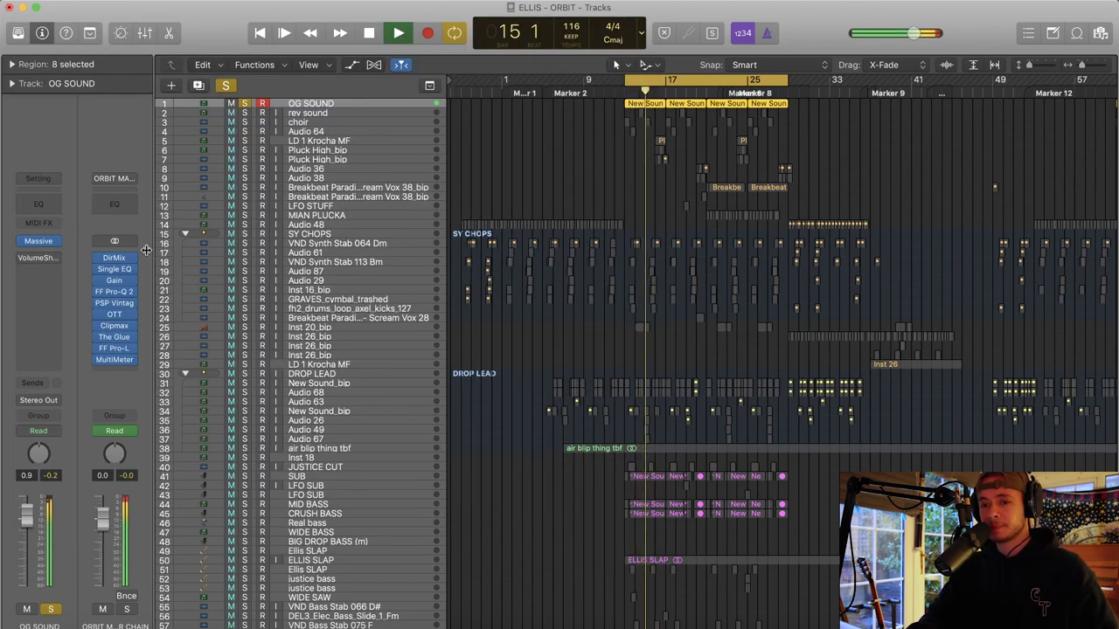
{"action": "key", "text": "space"}
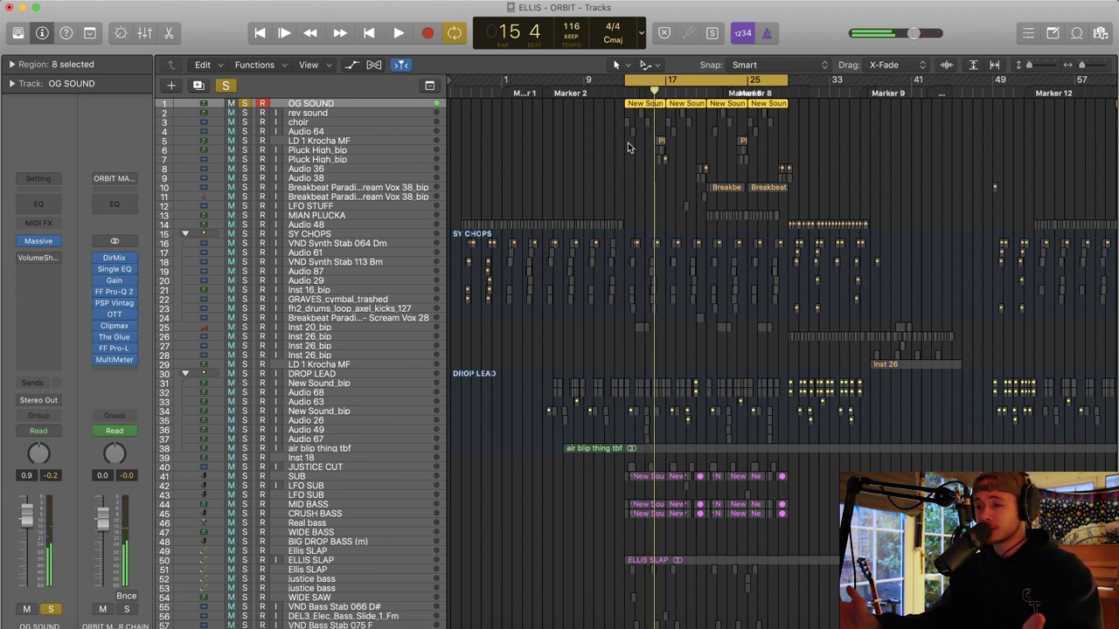
{"action": "double_click", "coordinate": [655, 106]}
{"action": "key", "text": "p"}
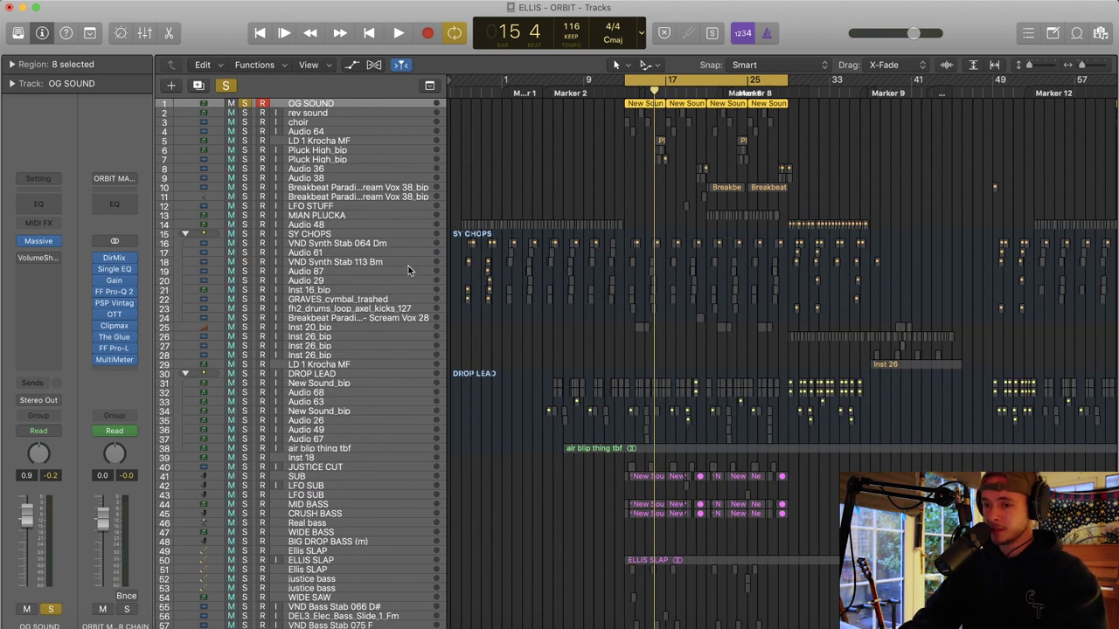
Clear the existing solo, solo the first New Sound_bip track in the DROP LEAD stack, and audition it from bar 13
{"action": "left_click", "coordinate": [226, 85]}
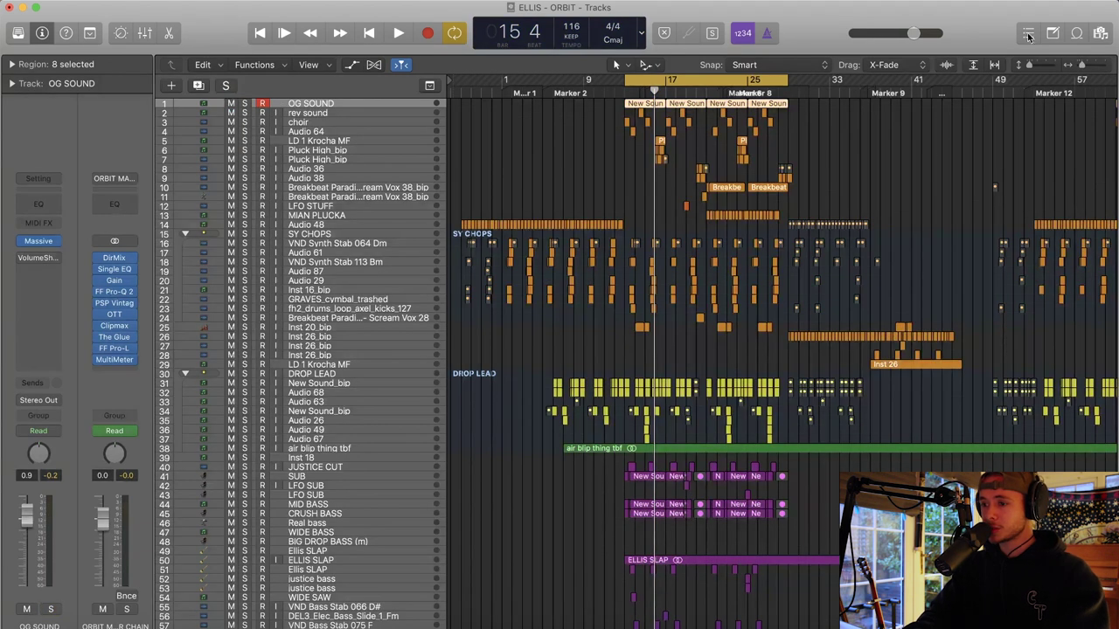
{"action": "left_click_drag", "start_coordinate": [1083, 64], "coordinate": [1086, 65]}
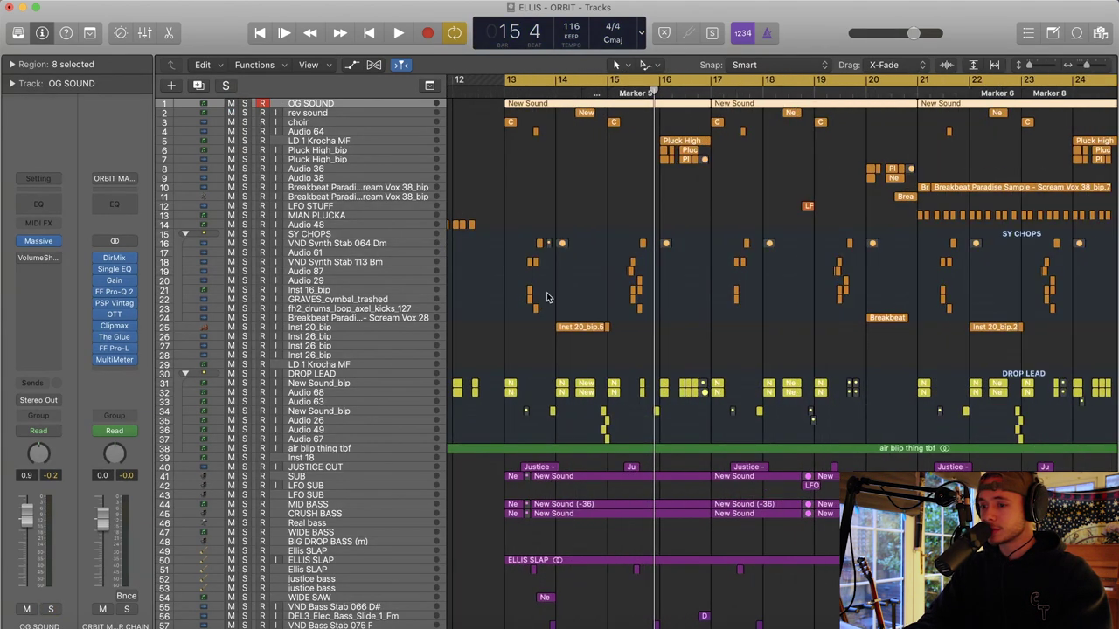
{"action": "left_click", "coordinate": [244, 383]}
{"action": "key", "text": "space"}
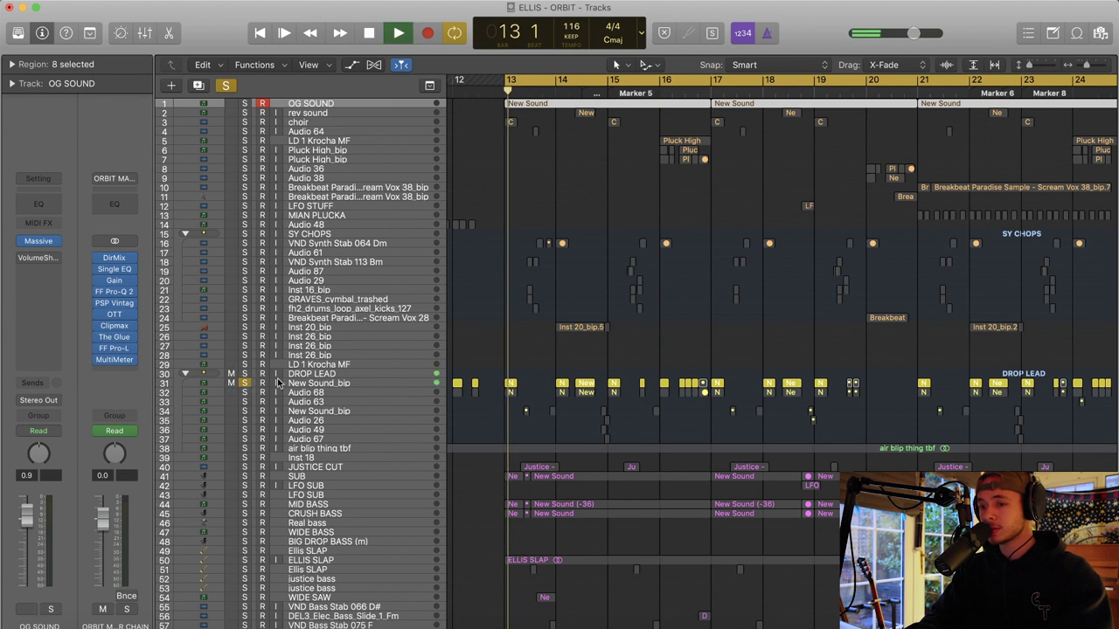
{"action": "left_click", "coordinate": [251, 385]}
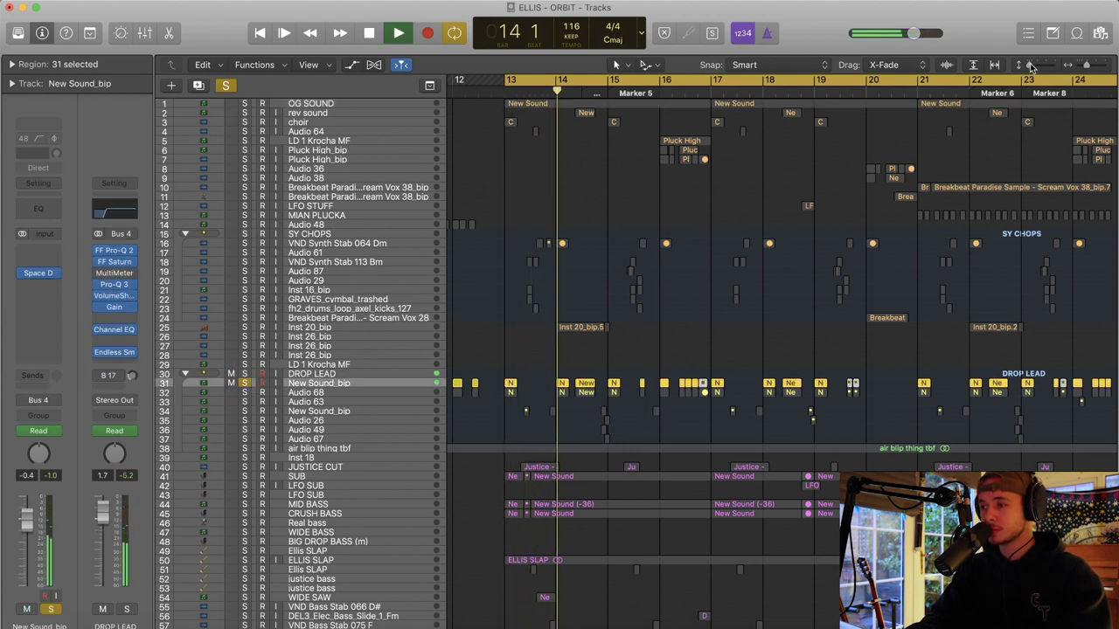
{"action": "key", "text": "super+Down"}
{"action": "key", "text": "super+Down"}
{"action": "key", "text": "super+Down"}
{"action": "key", "text": "space"}
{"action": "key", "text": "super+Right"}
{"action": "key", "text": "super+Right"}
{"action": "key", "text": "super+Right"}
{"action": "scroll", "coordinate": [808, 168], "scroll_direction": "right", "scroll_amount": 2}
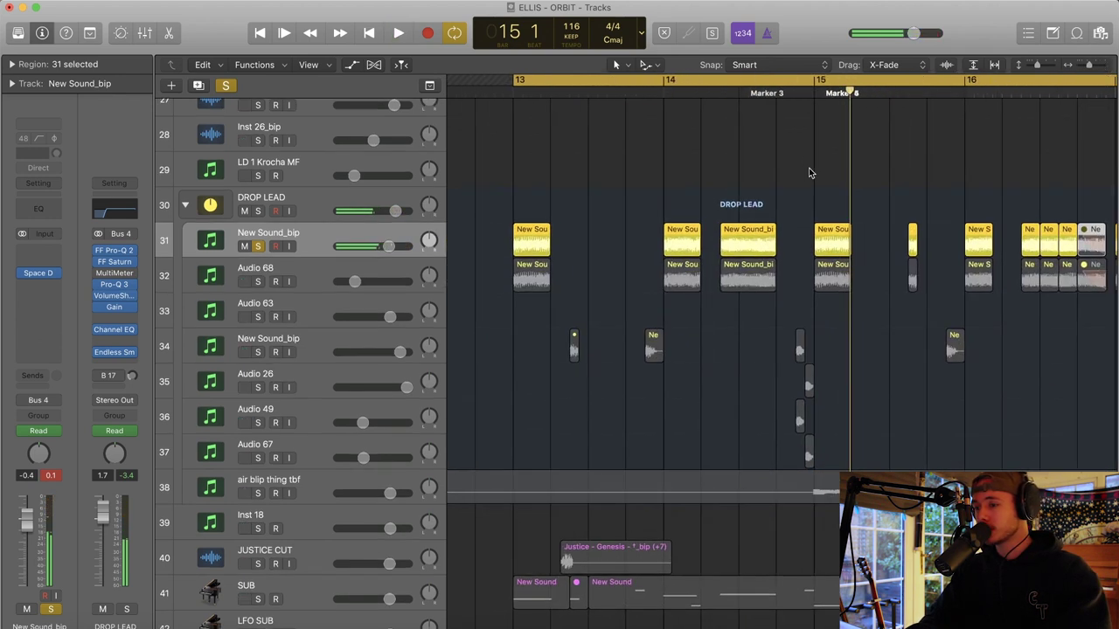
Solo the second New Sound_bip track below Audio 63 as well and audition the two lead tracks together
{"action": "scroll", "coordinate": [809, 168], "scroll_direction": "up", "scroll_amount": 15}
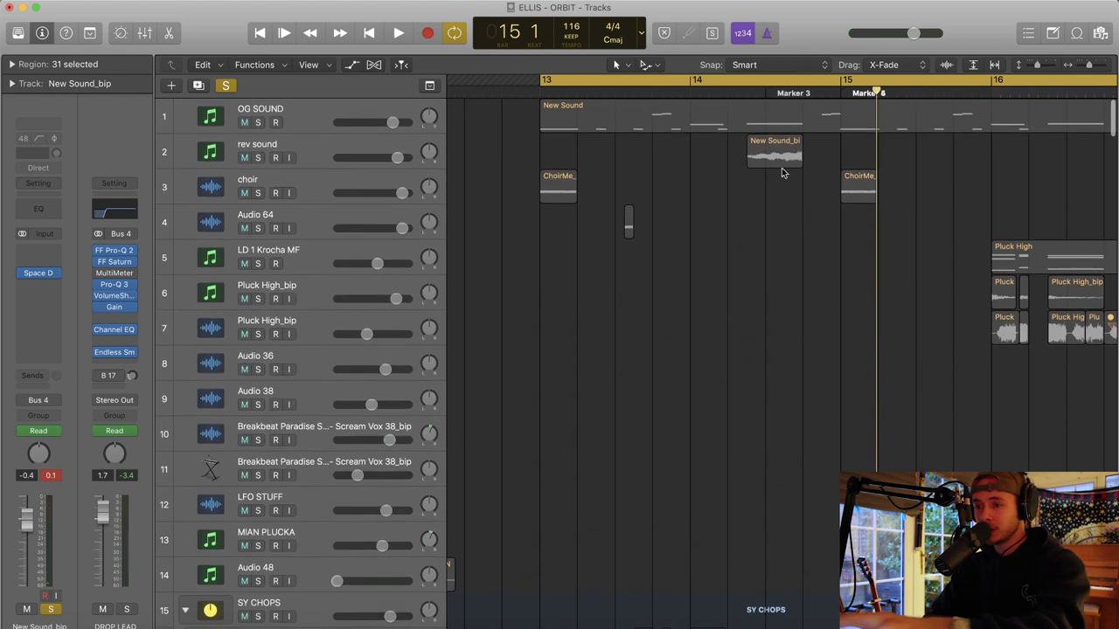
{"action": "scroll", "coordinate": [651, 311], "scroll_direction": "down", "scroll_amount": 20}
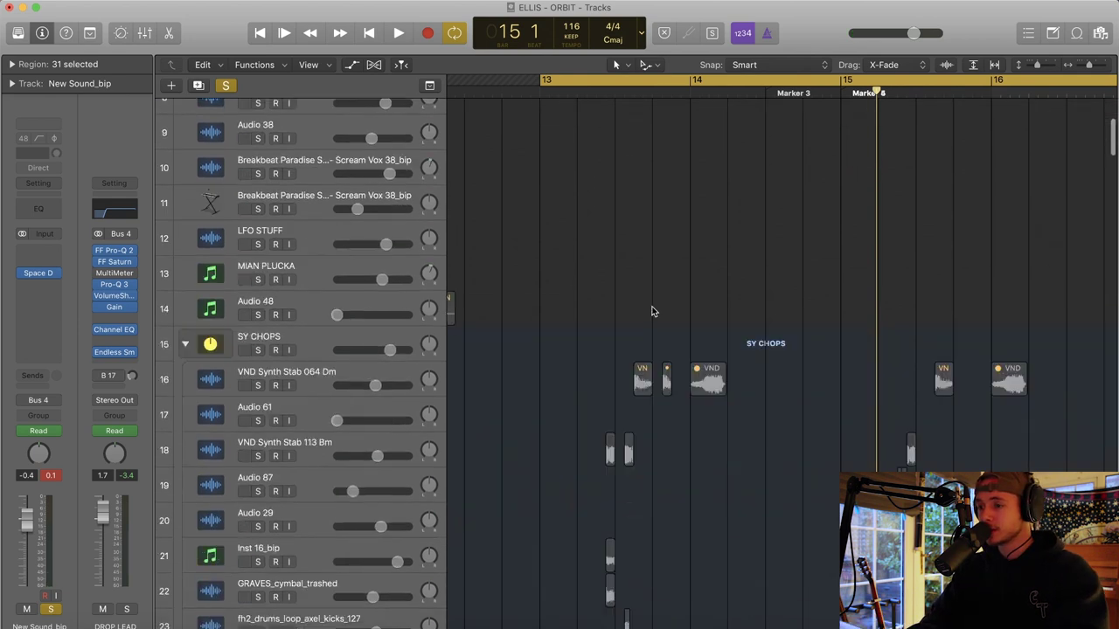
{"action": "scroll", "coordinate": [652, 311], "scroll_direction": "up", "scroll_amount": 8}
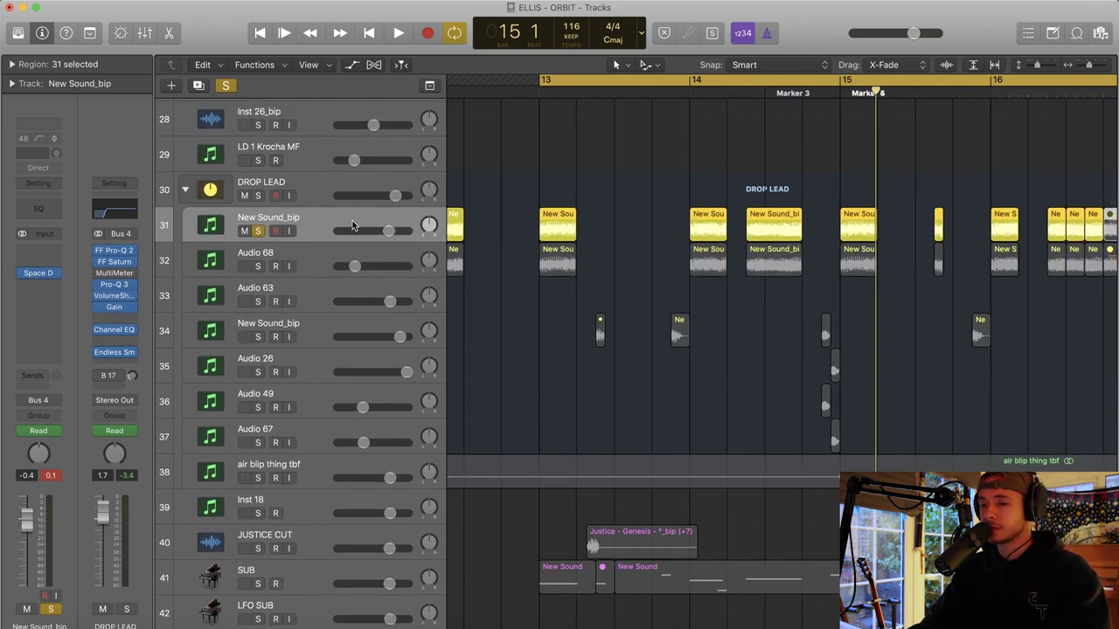
{"action": "key", "text": "space"}
{"action": "left_click", "coordinate": [258, 337]}
{"action": "scroll", "coordinate": [639, 325], "scroll_direction": "right", "scroll_amount": 1}
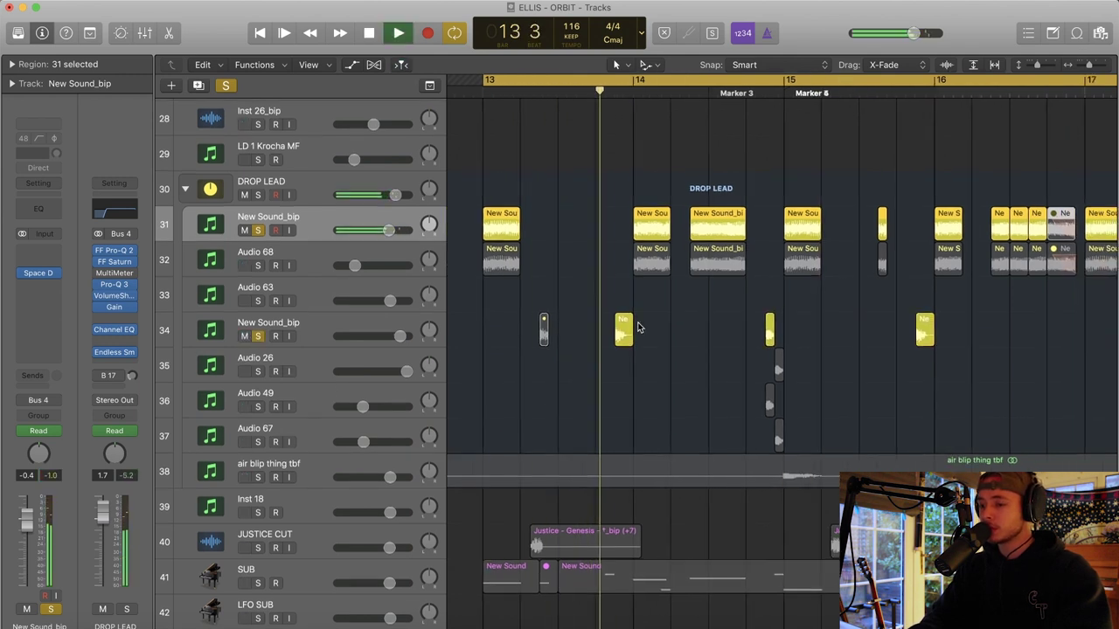
{"action": "key", "text": "space"}
Add Audio 26, Audio 49 and Audio 67 to the soloed DROP LEAD tracks and play back the section
{"action": "left_click", "coordinate": [257, 370]}
{"action": "left_click", "coordinate": [244, 371]}
{"action": "left_click", "coordinate": [243, 406]}
{"action": "left_click", "coordinate": [257, 405]}
{"action": "left_click", "coordinate": [745, 85]}
{"action": "key", "text": "space"}
{"action": "key", "text": "space"}
{"action": "left_click", "coordinate": [257, 440]}
{"action": "scroll", "coordinate": [586, 205], "scroll_direction": "left", "scroll_amount": 2}
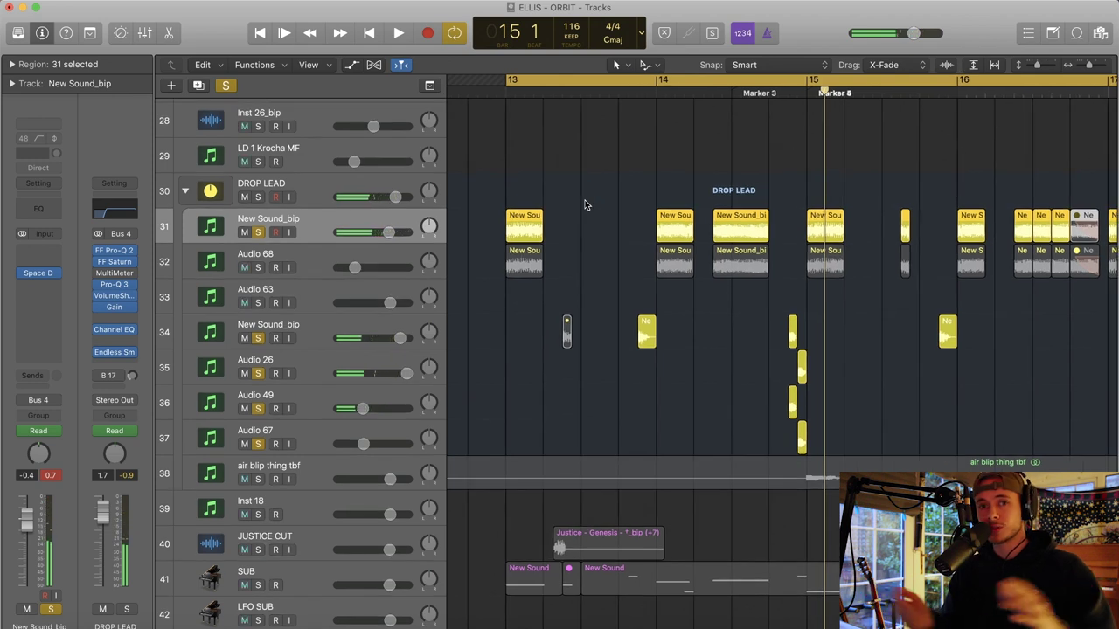
Clear all solos and examine the Space D wet output automation on the first New Sound_bip and Audio 68 tracks
{"action": "scroll", "coordinate": [481, 180], "scroll_direction": "left", "scroll_amount": 2}
{"action": "left_click", "coordinate": [226, 85]}
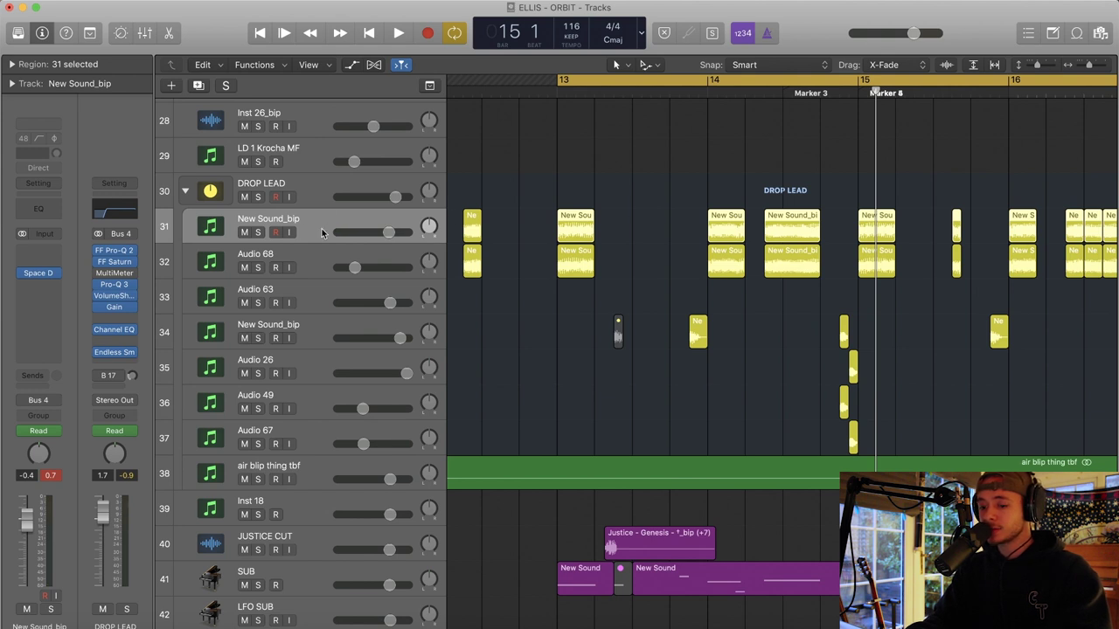
{"action": "key", "text": "a"}
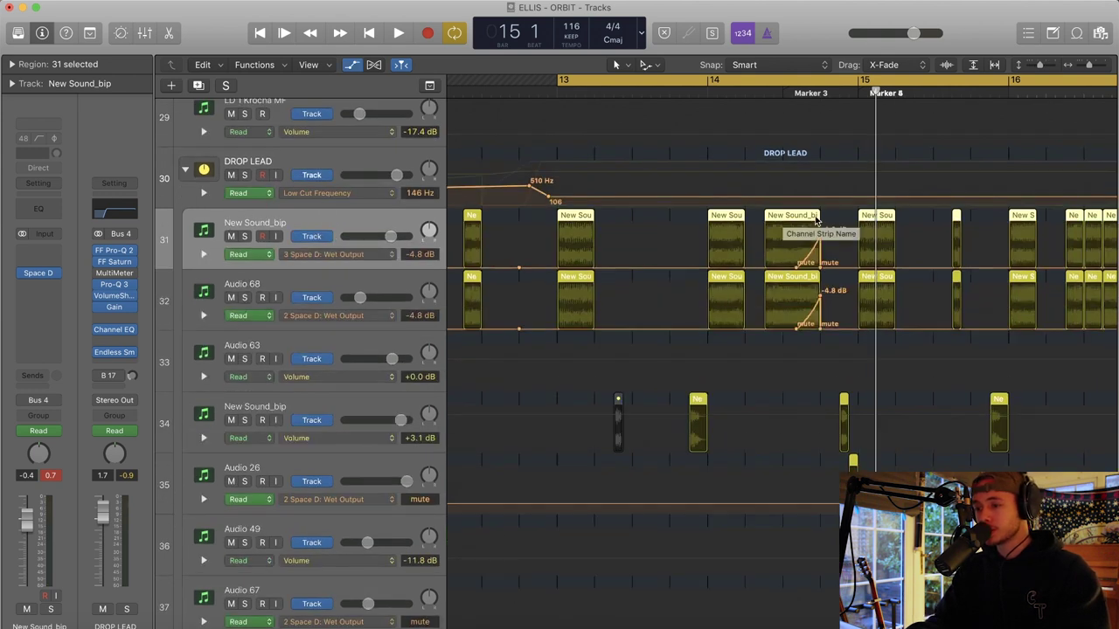
{"action": "key", "text": "a"}
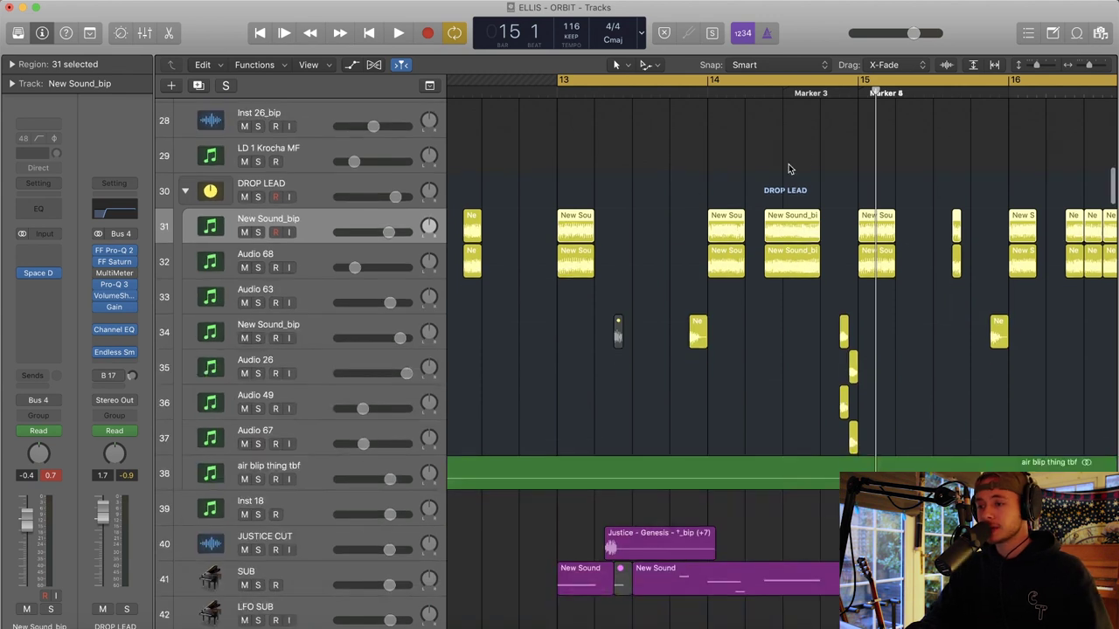
Select and solo the Audio 68 track and audition it from bar 13
{"action": "left_click", "coordinate": [308, 251]}
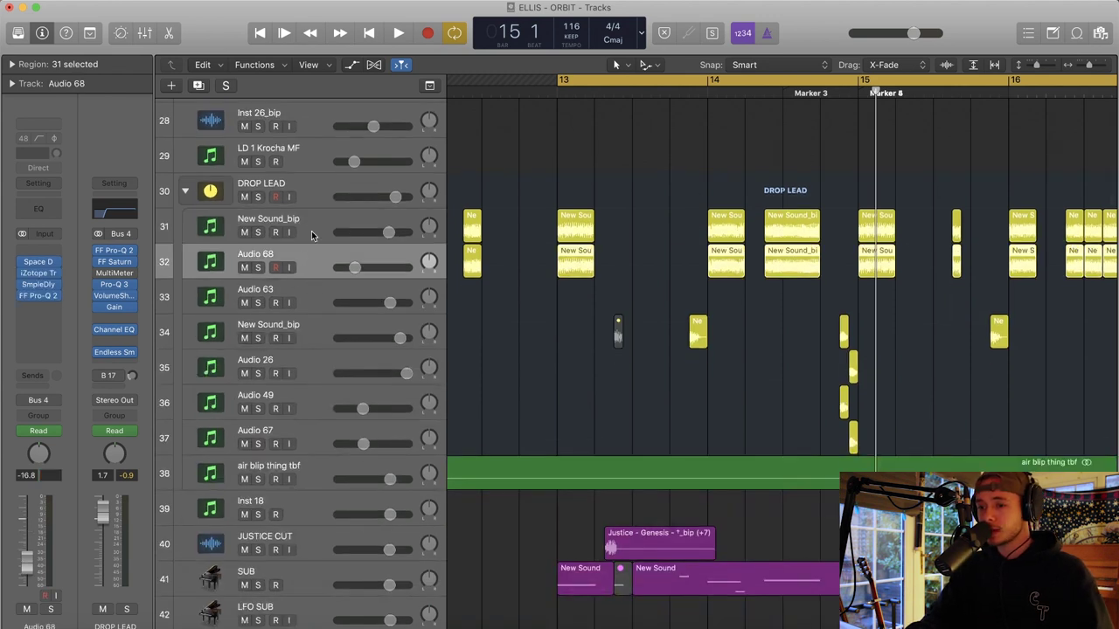
{"action": "left_click", "coordinate": [257, 268]}
{"action": "key", "text": "space"}
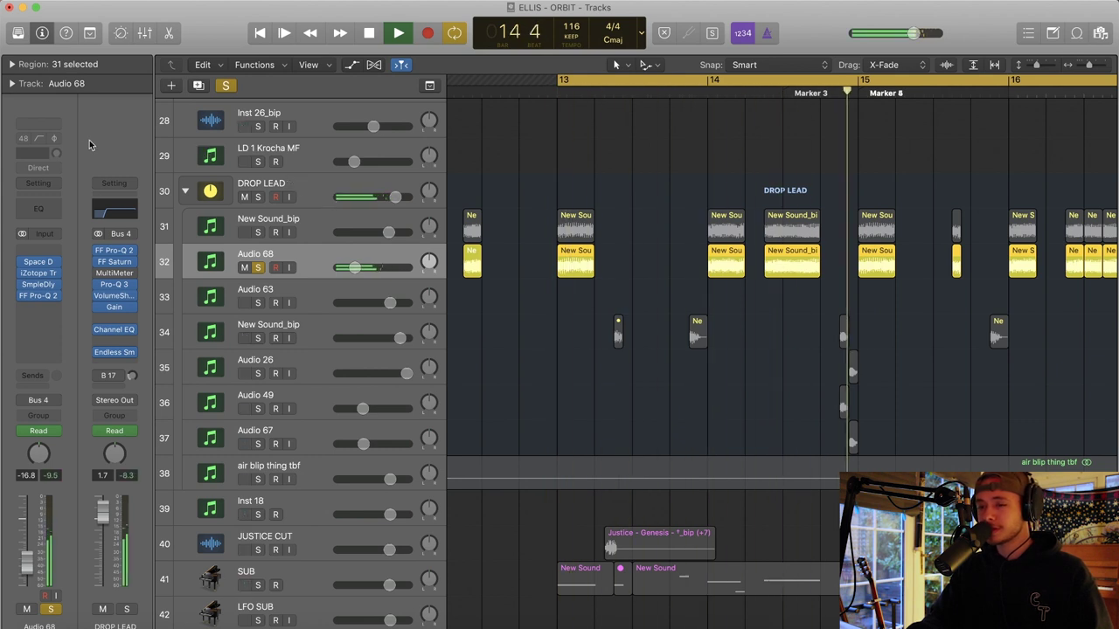
{"action": "key", "text": "space"}
Examine the transpose setting in the region parameters of the selected Audio 68 regions
{"action": "left_click", "coordinate": [12, 65]}
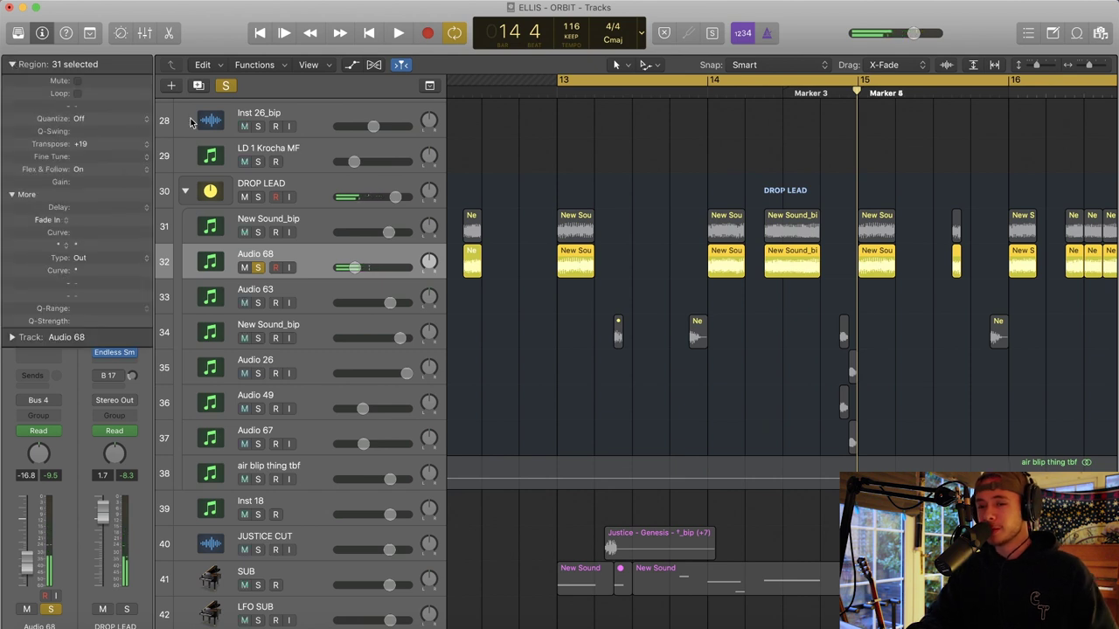
{"action": "left_click_drag", "start_coordinate": [1091, 66], "coordinate": [1088, 66]}
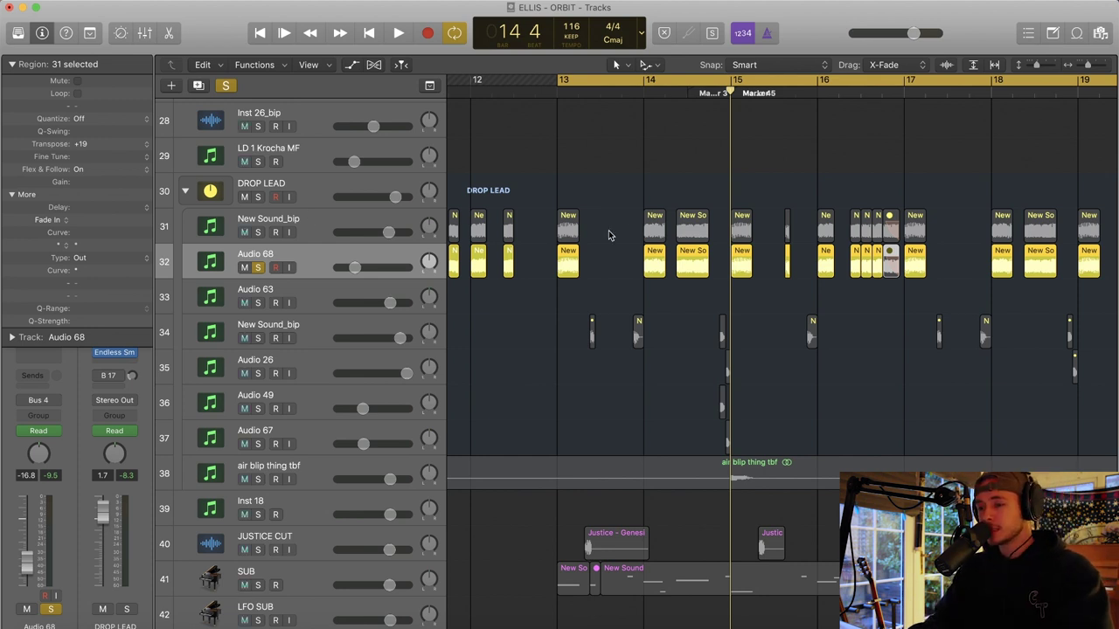
{"action": "scroll", "coordinate": [608, 230], "scroll_direction": "down", "scroll_amount": 2}
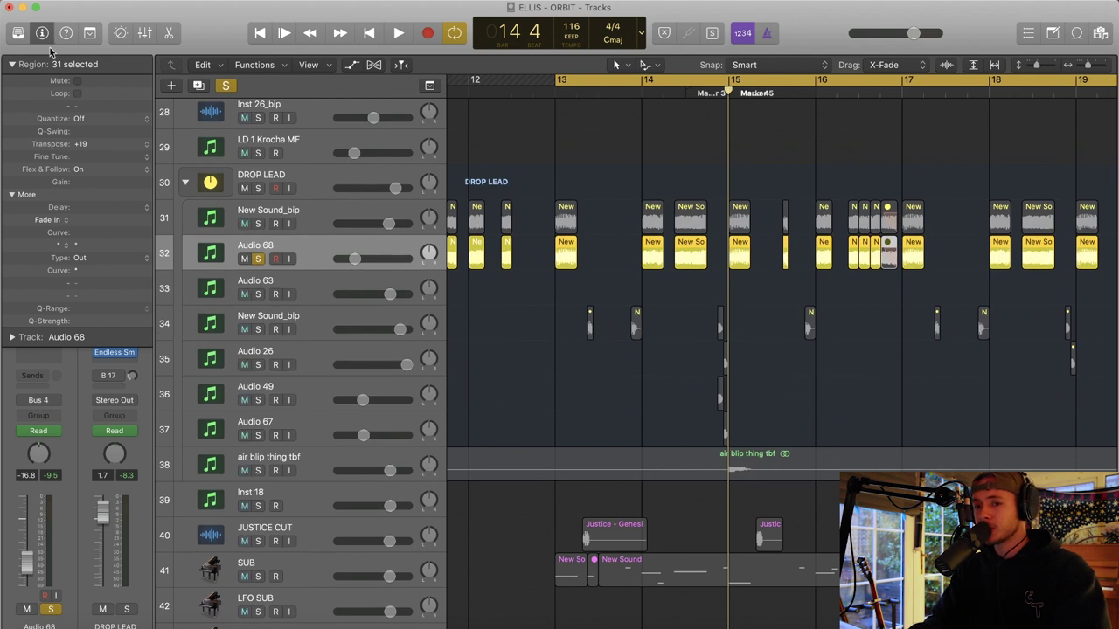
{"action": "left_click", "coordinate": [11, 63]}
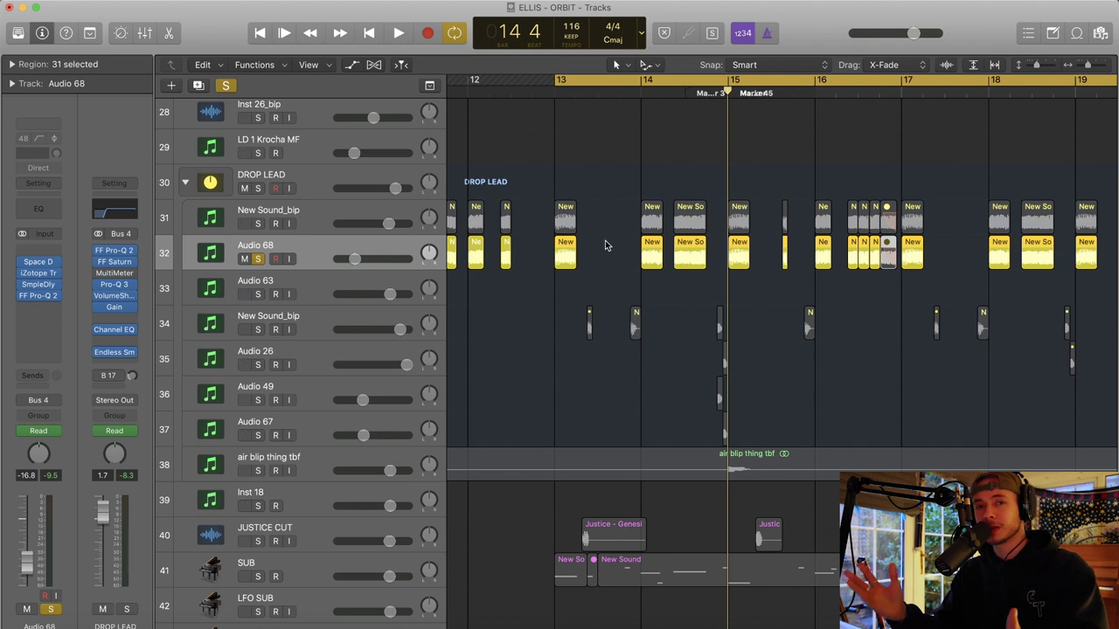
Inspect the iZotope Trash 2 distortion plug-in on the Audio 68 channel
{"action": "scroll", "coordinate": [638, 170], "scroll_direction": "up", "scroll_amount": 2}
{"action": "scroll", "coordinate": [638, 170], "scroll_direction": "right", "scroll_amount": 1}
{"action": "scroll", "coordinate": [638, 171], "scroll_direction": "down", "scroll_amount": 2}
{"action": "scroll", "coordinate": [638, 170], "scroll_direction": "right", "scroll_amount": 1}
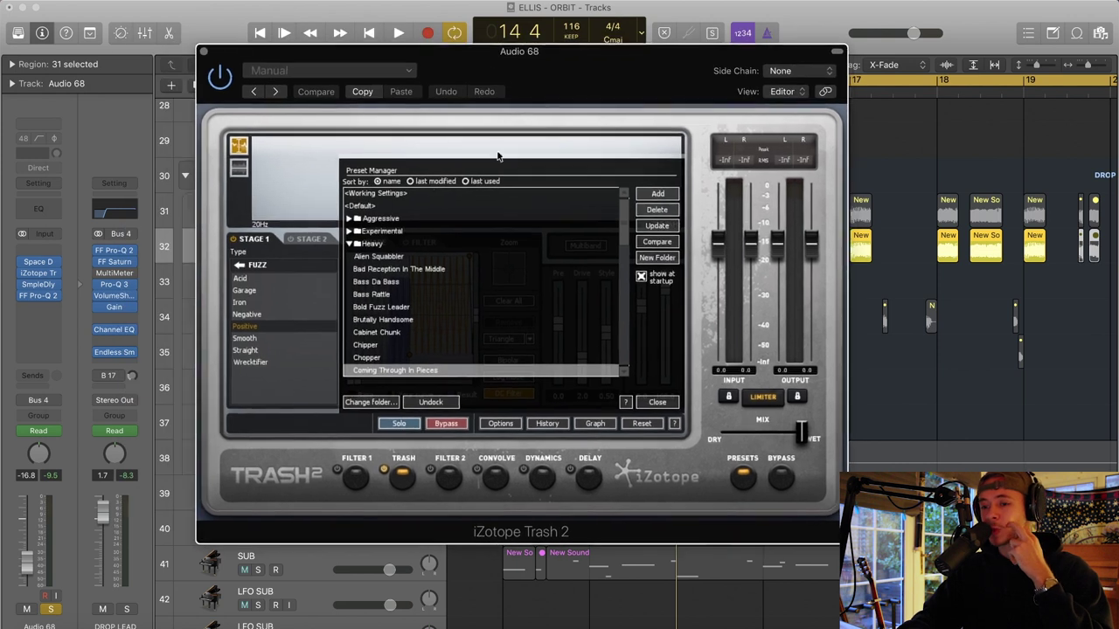
{"action": "left_click", "coordinate": [203, 54]}
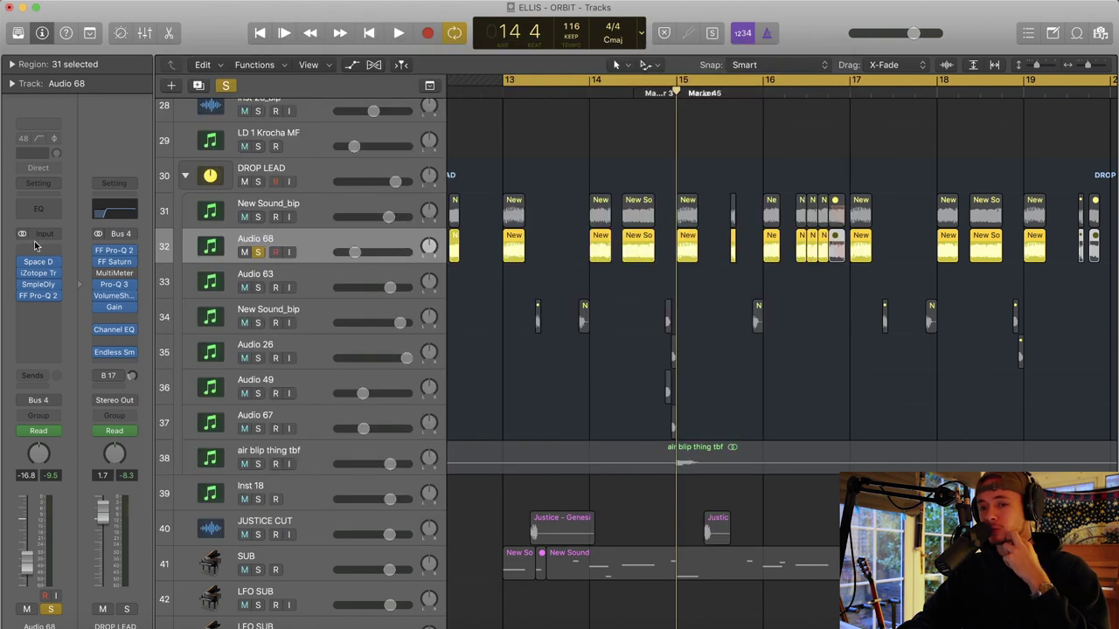
Audition Audio 68 and inspect its Sample Delay and FabFilter Pro-Q 2 settings
{"action": "key", "text": "space"}
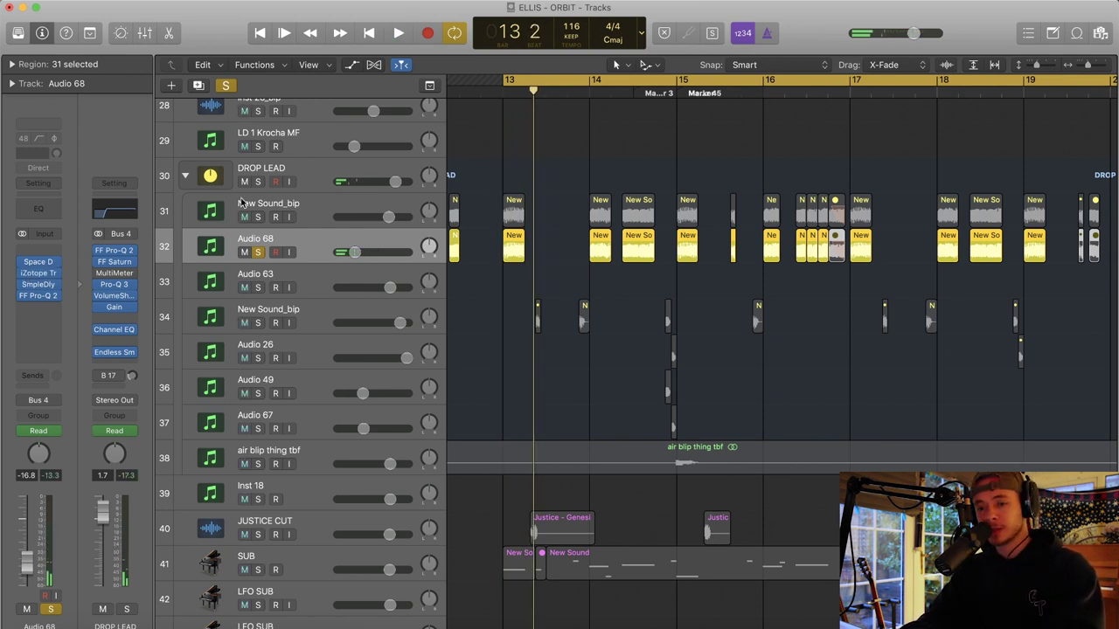
{"action": "left_click", "coordinate": [38, 289]}
{"action": "left_click_drag", "start_coordinate": [203, 20], "coordinate": [679, 126]}
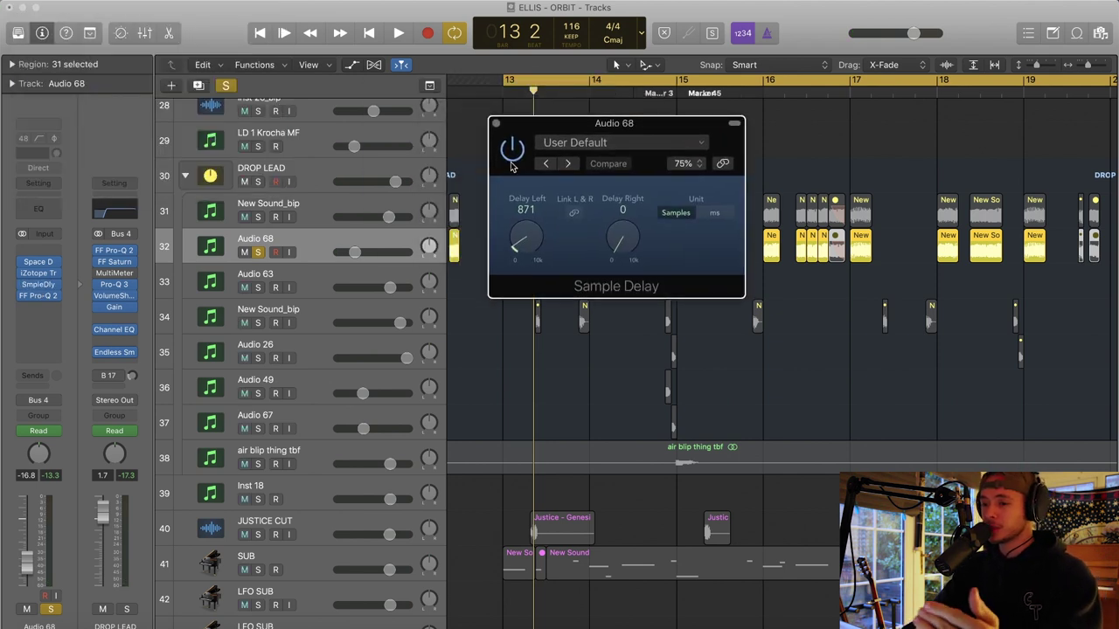
{"action": "left_click", "coordinate": [495, 124]}
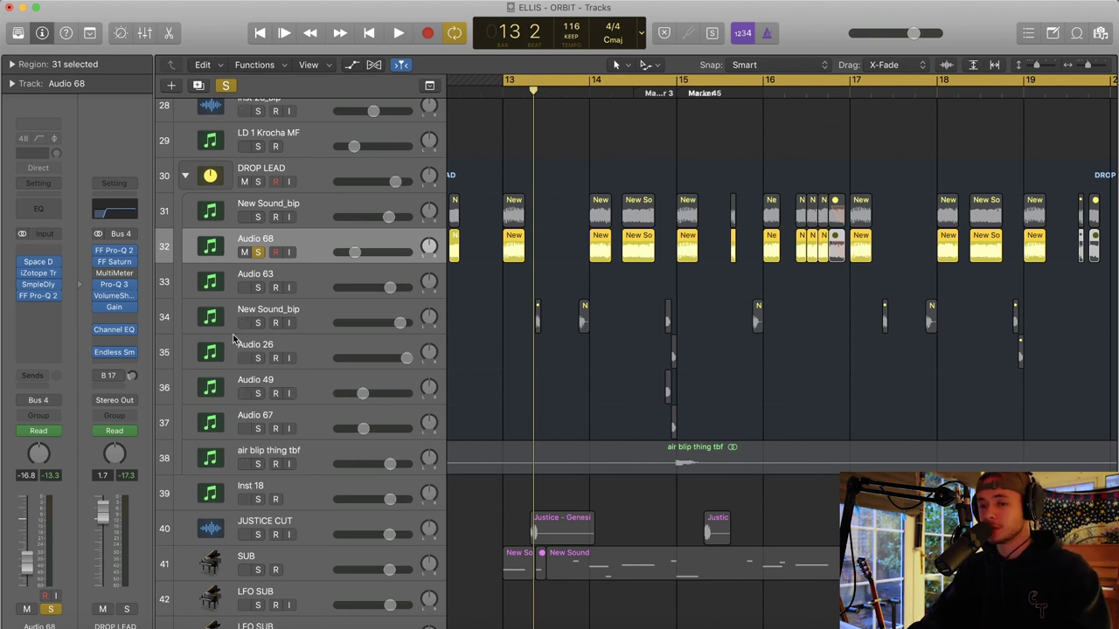
{"action": "left_click", "coordinate": [42, 297]}
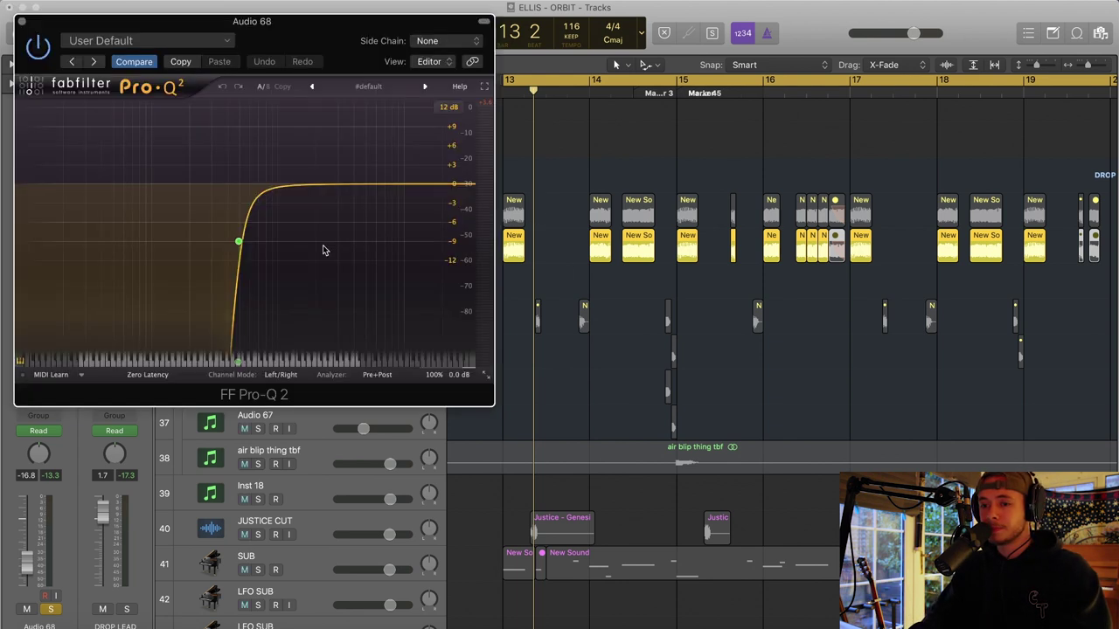
Close the Pro-Q 2 window and solo the Audio 63, lower New Sound_bip, Audio 26, Audio 49 and Audio 67 tracks alongside Audio 68
{"action": "left_click", "coordinate": [21, 22]}
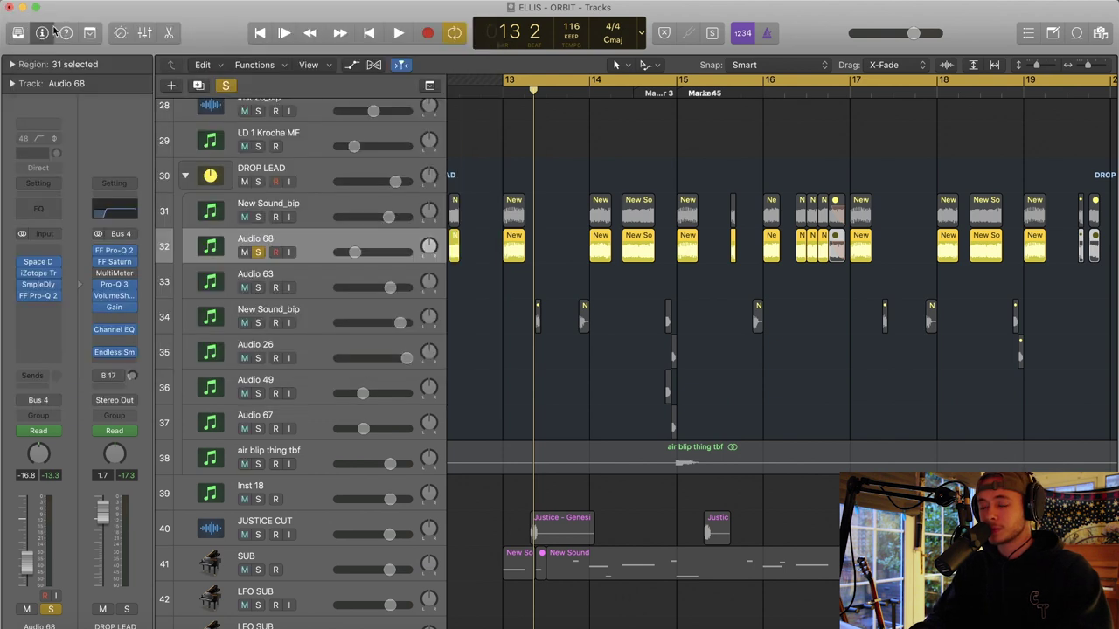
{"action": "scroll", "coordinate": [240, 235], "scroll_direction": "down", "scroll_amount": 2}
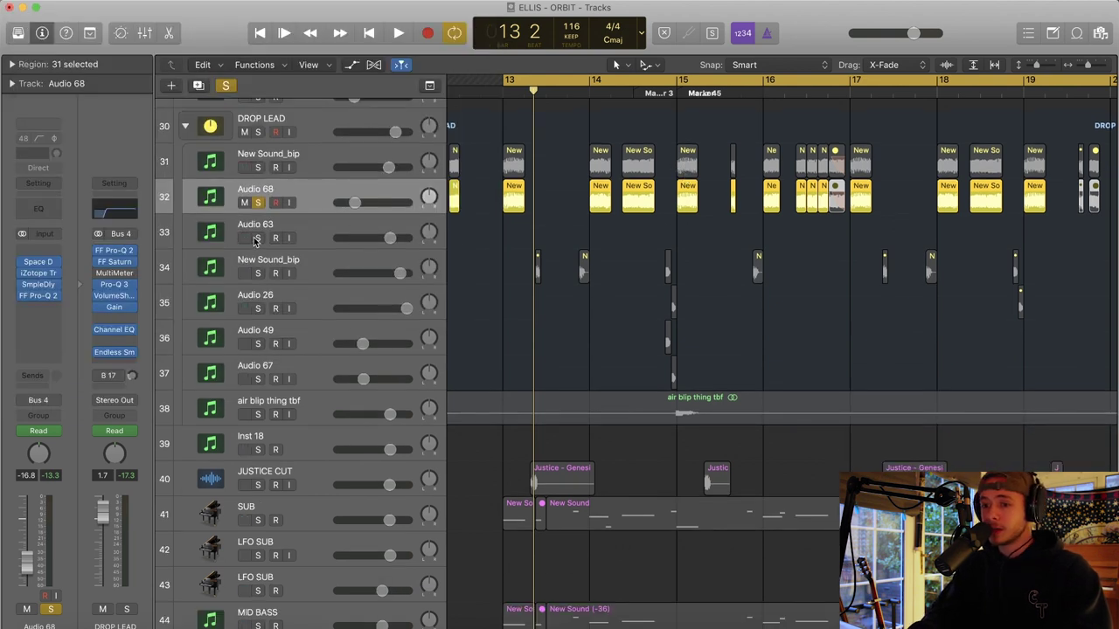
{"action": "left_click_drag", "start_coordinate": [254, 338], "coordinate": [248, 373]}
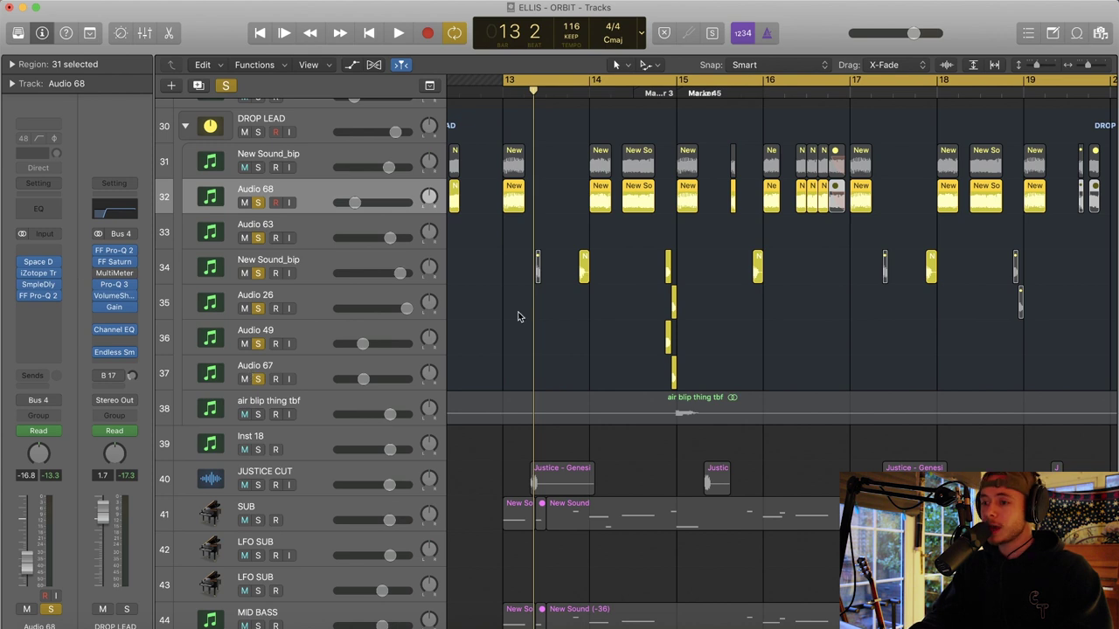
Inspect the effect chains of the lower New Sound_bip, Audio 26, Audio 49 and Audio 67 tracks one after another
{"action": "left_click", "coordinate": [317, 270]}
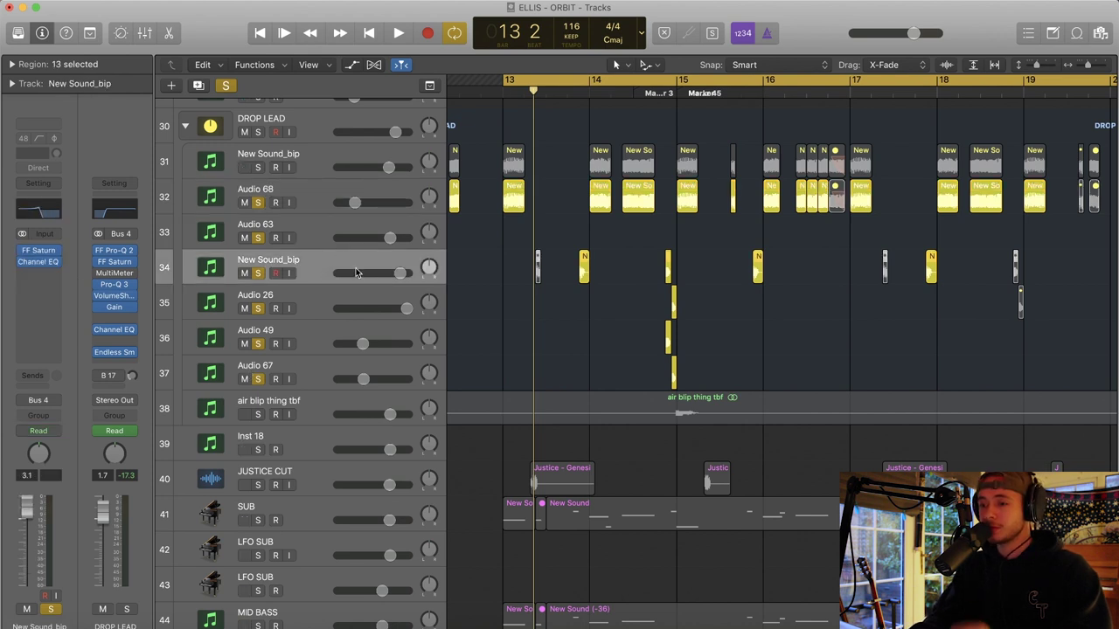
{"action": "left_click", "coordinate": [318, 306]}
{"action": "left_click", "coordinate": [317, 341]}
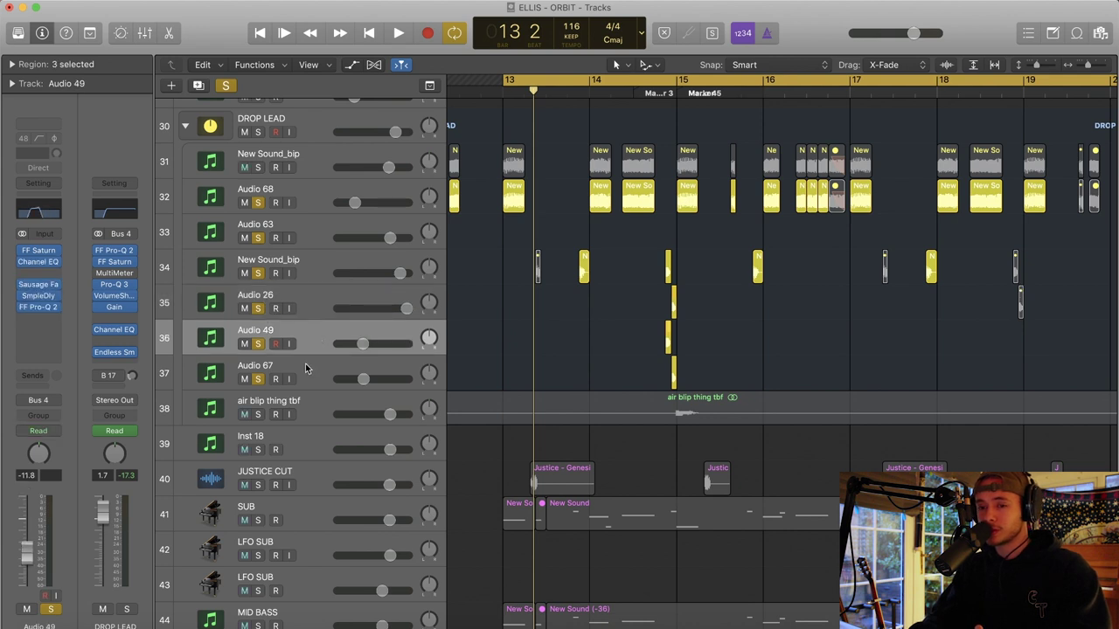
{"action": "left_click", "coordinate": [305, 368]}
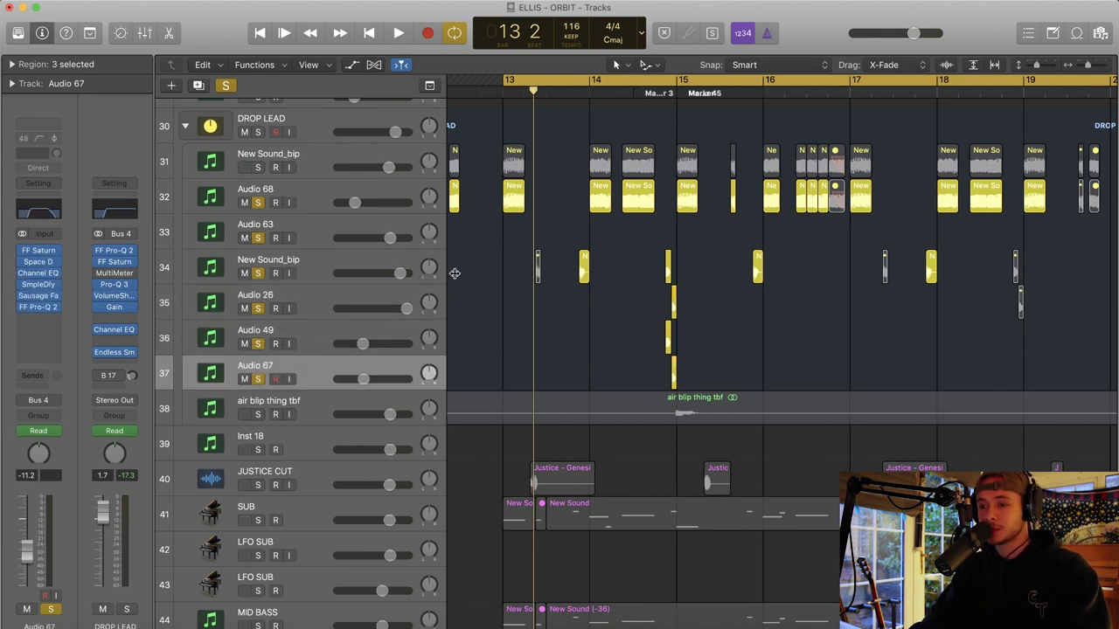
Clear all solos, solo only Audio 49 and Audio 67, and audition them from just before bar 15
{"action": "left_click", "coordinate": [226, 86]}
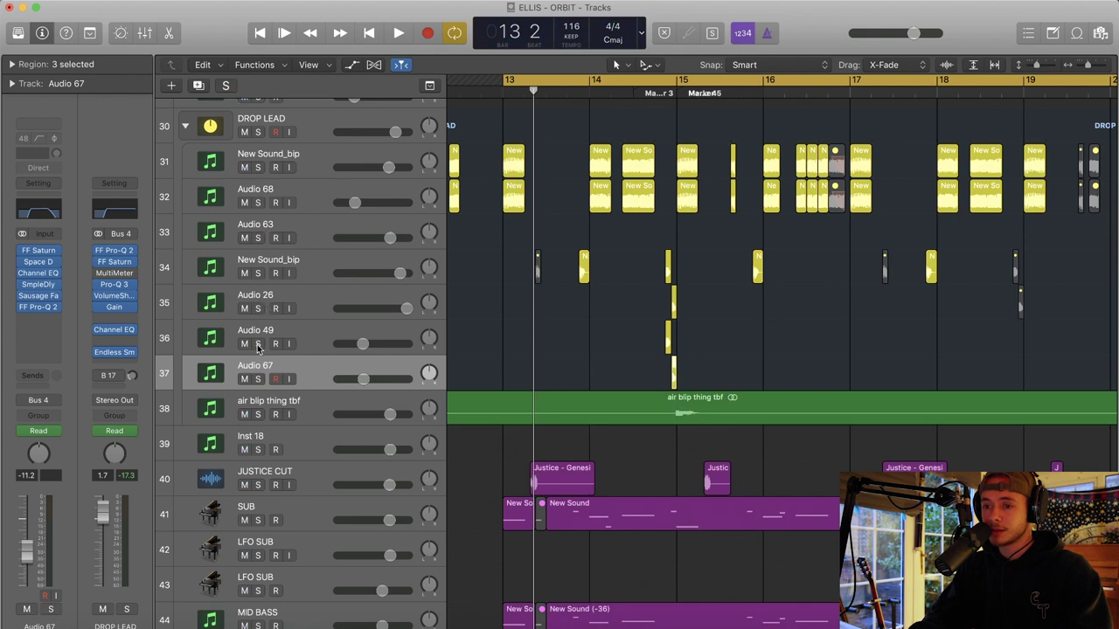
{"action": "left_click_drag", "start_coordinate": [257, 347], "coordinate": [258, 378]}
{"action": "left_click", "coordinate": [650, 93]}
{"action": "key", "text": "space"}
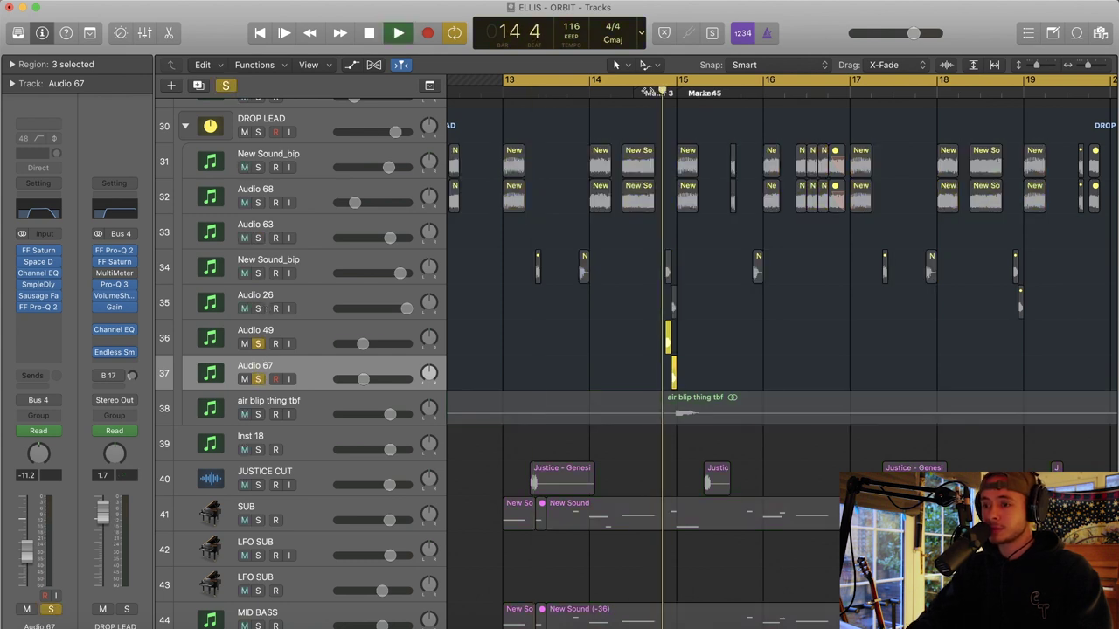
{"action": "key", "text": "space"}
Add Audio 26 and the lower New Sound_bip to the soloed tracks and audition the four layers from just before bar 15
{"action": "left_click", "coordinate": [257, 309]}
{"action": "left_click", "coordinate": [257, 274]}
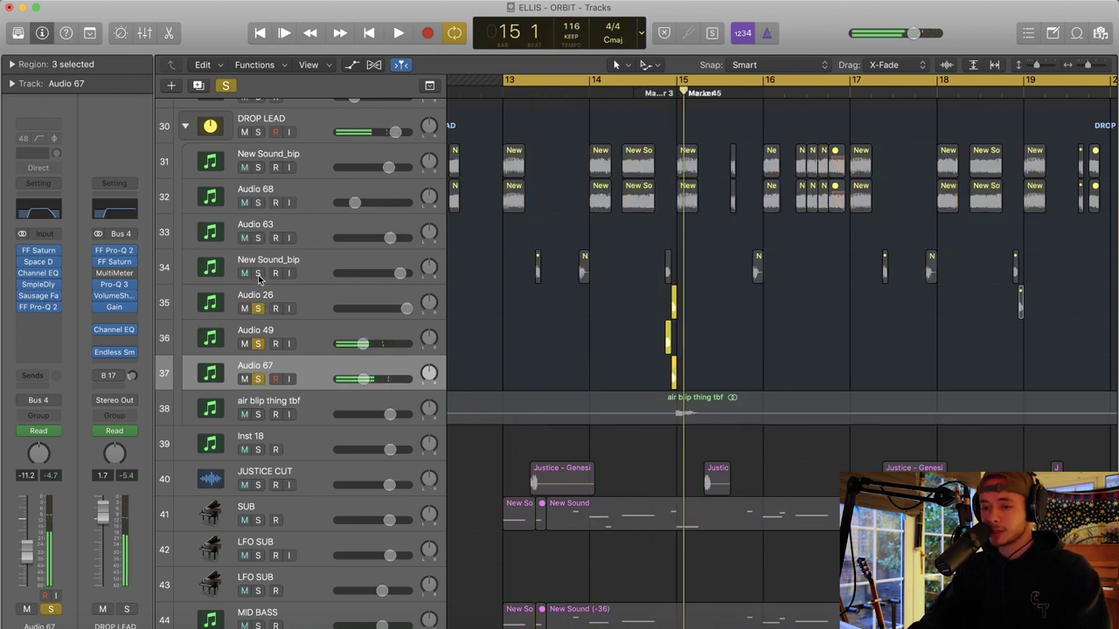
{"action": "left_click", "coordinate": [651, 84]}
{"action": "key", "text": "space"}
{"action": "key", "text": "space"}
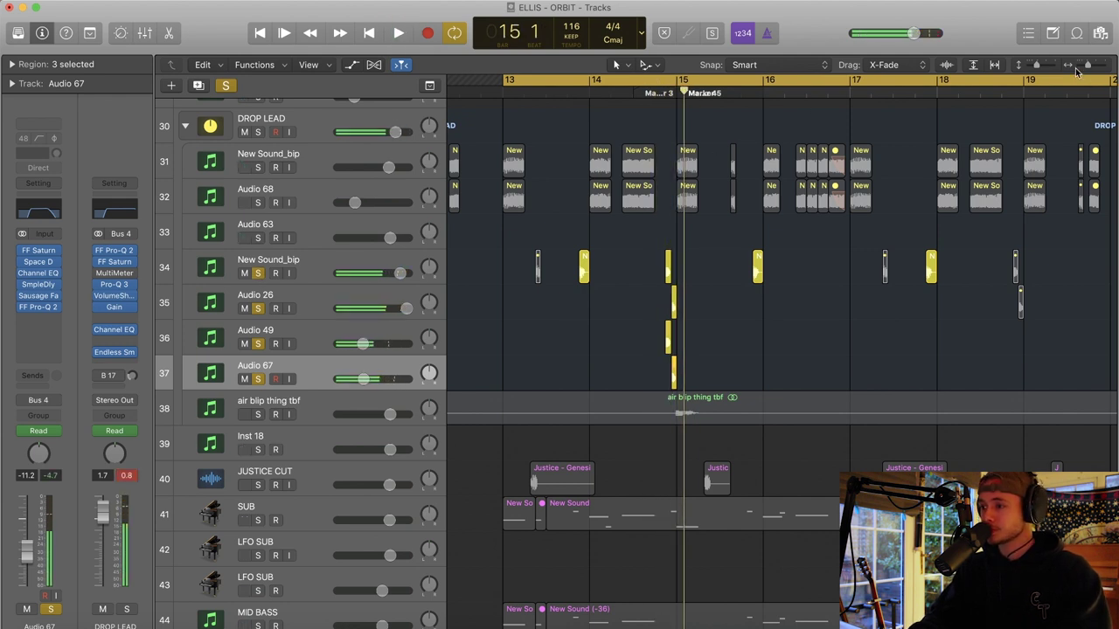
Clear the existing solos, solo the air blip thing tbf track and audition its blip around bar 15
{"action": "key", "text": "super+Up"}
{"action": "key", "text": "super+Up"}
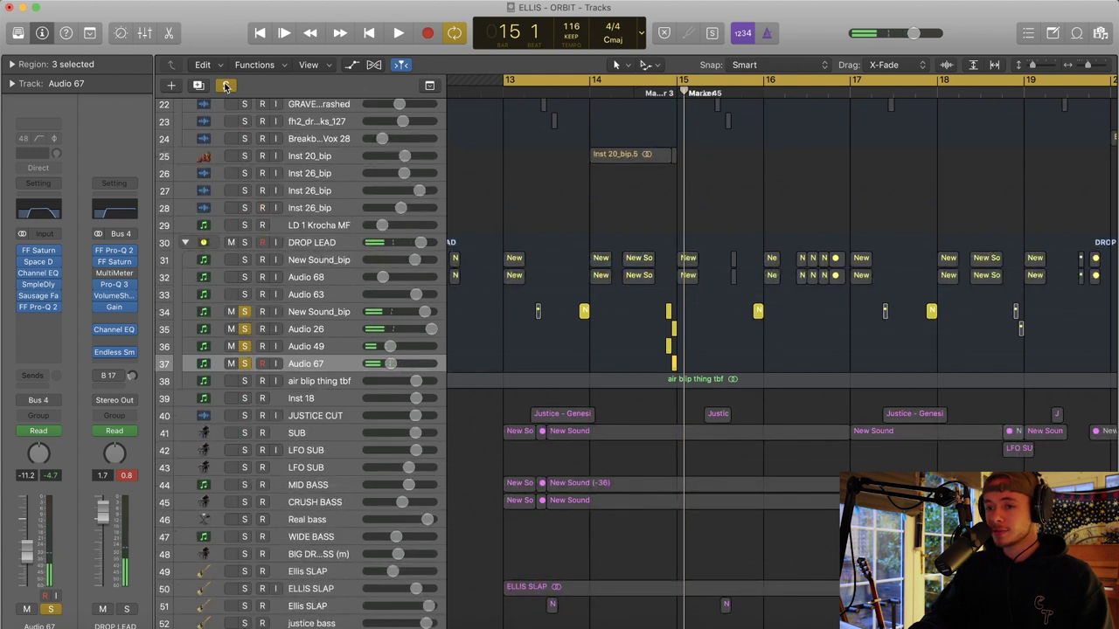
{"action": "left_click", "coordinate": [226, 84]}
{"action": "left_click", "coordinate": [325, 382]}
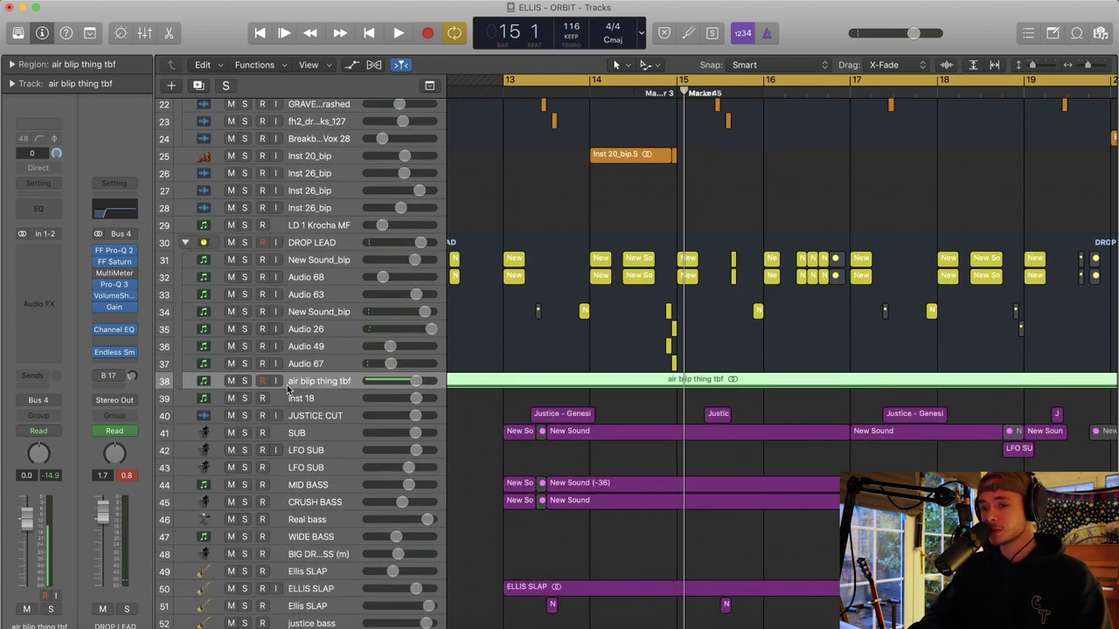
{"action": "left_click", "coordinate": [244, 381]}
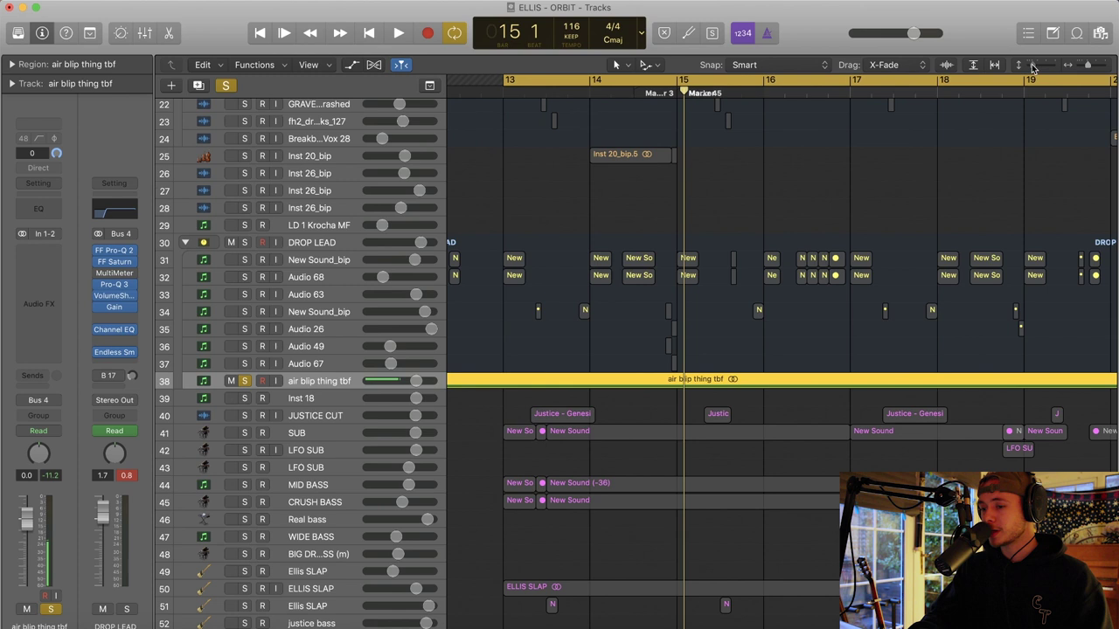
{"action": "left_click_drag", "start_coordinate": [1033, 67], "coordinate": [1043, 68]}
{"action": "scroll", "coordinate": [736, 164], "scroll_direction": "down", "scroll_amount": 3}
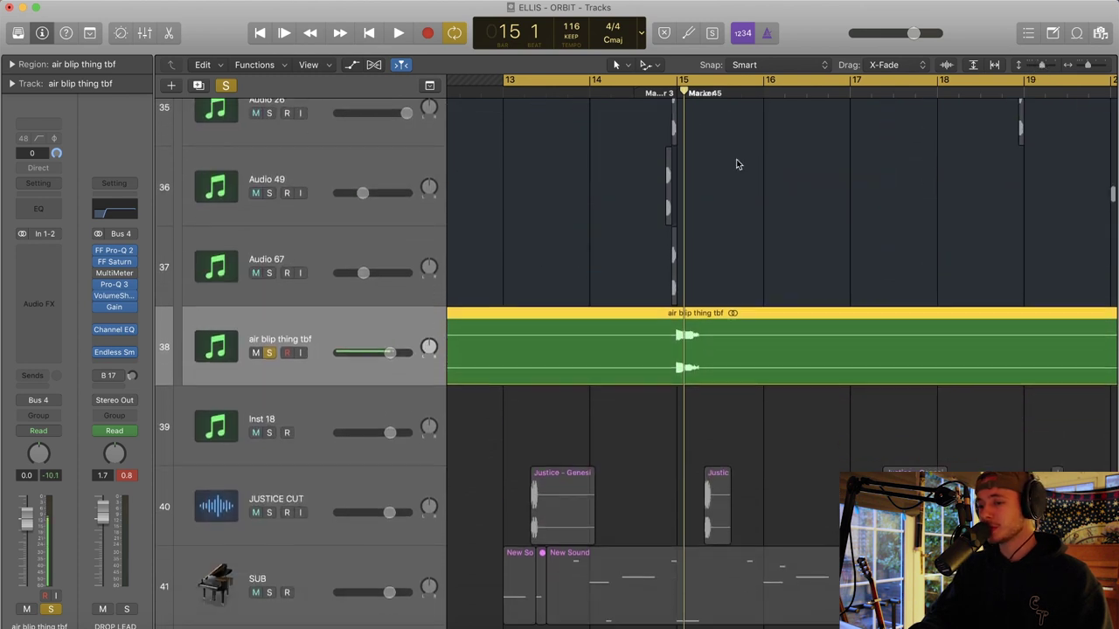
{"action": "left_click", "coordinate": [671, 93]}
{"action": "key", "text": "space"}
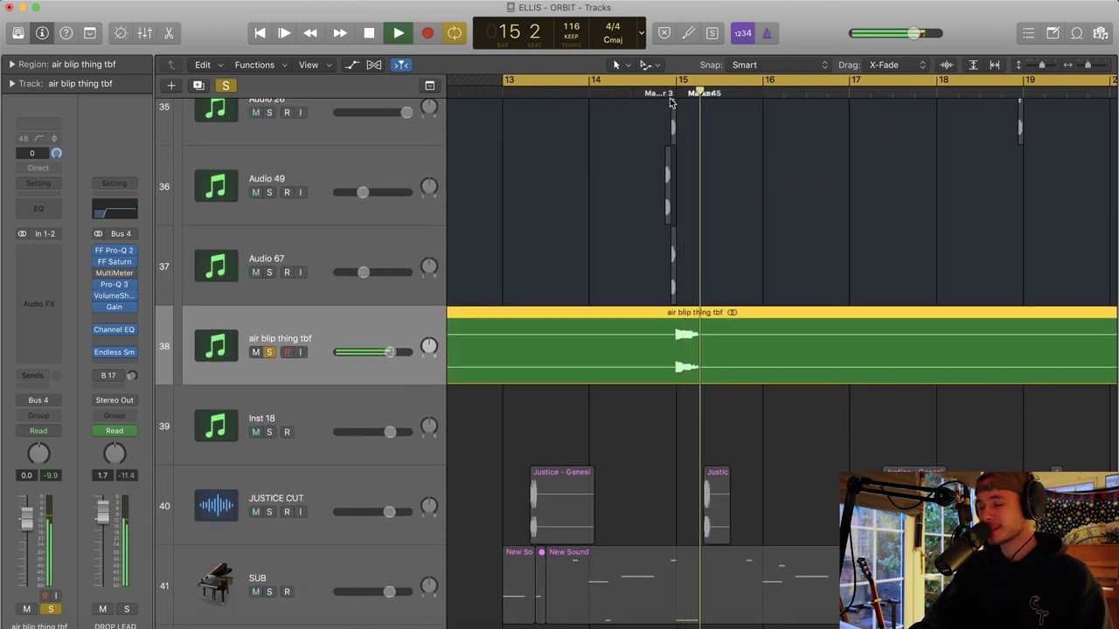
{"action": "key", "text": "space"}
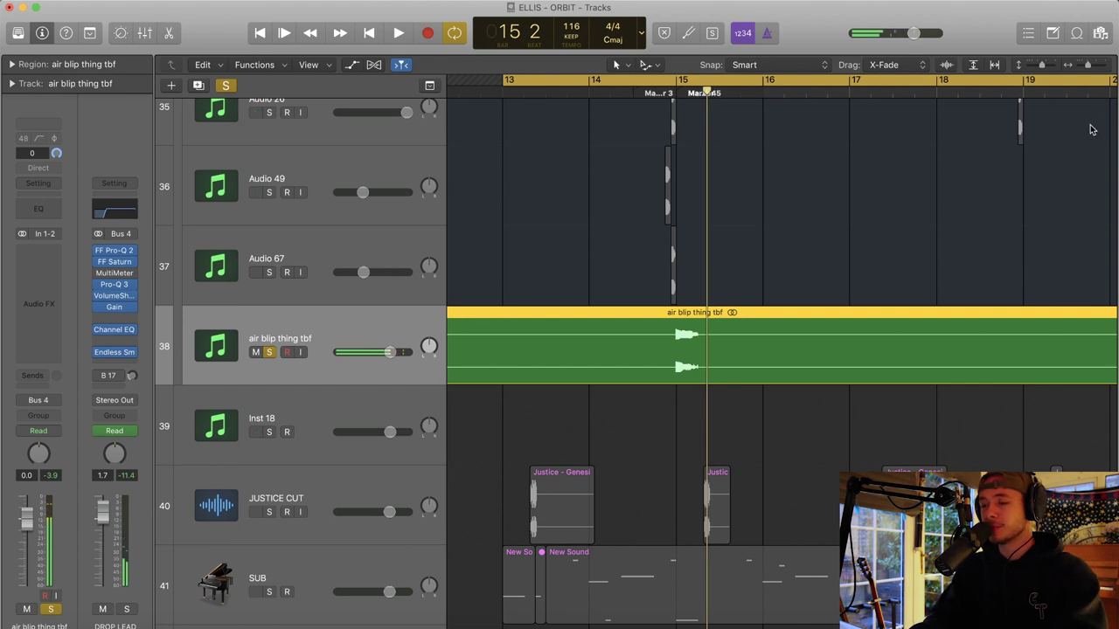
Solo the DROP LEAD stack together with air blip thing tbf, audition the full lead around bar 15, and clear all solos
{"action": "left_click_drag", "start_coordinate": [1043, 70], "coordinate": [1035, 70]}
{"action": "scroll", "coordinate": [777, 203], "scroll_direction": "up", "scroll_amount": 2}
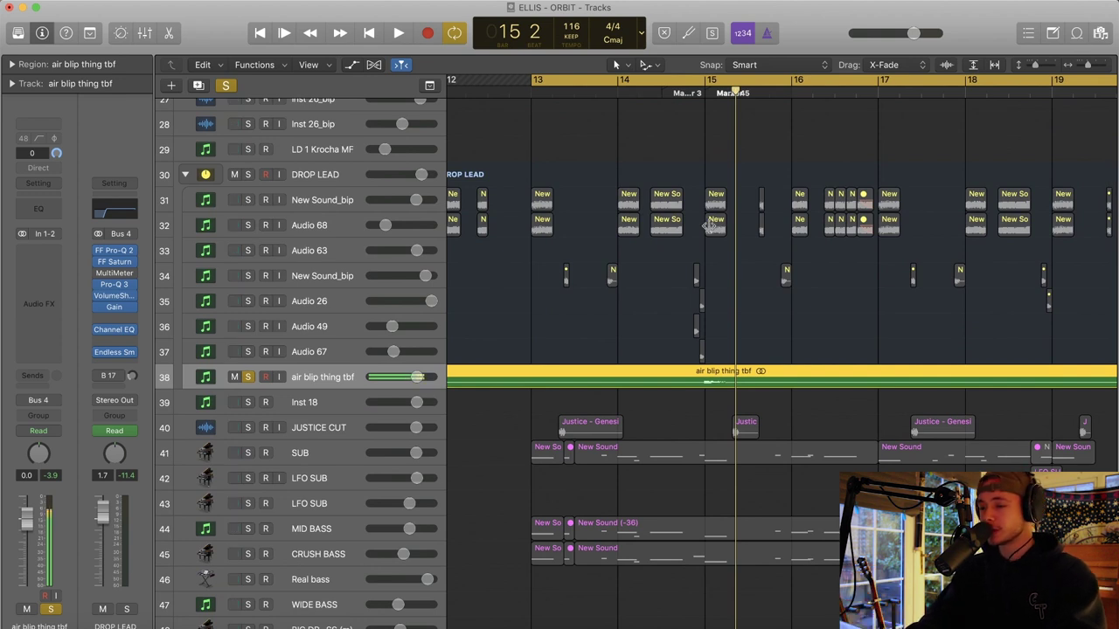
{"action": "scroll", "coordinate": [710, 226], "scroll_direction": "up", "scroll_amount": 4}
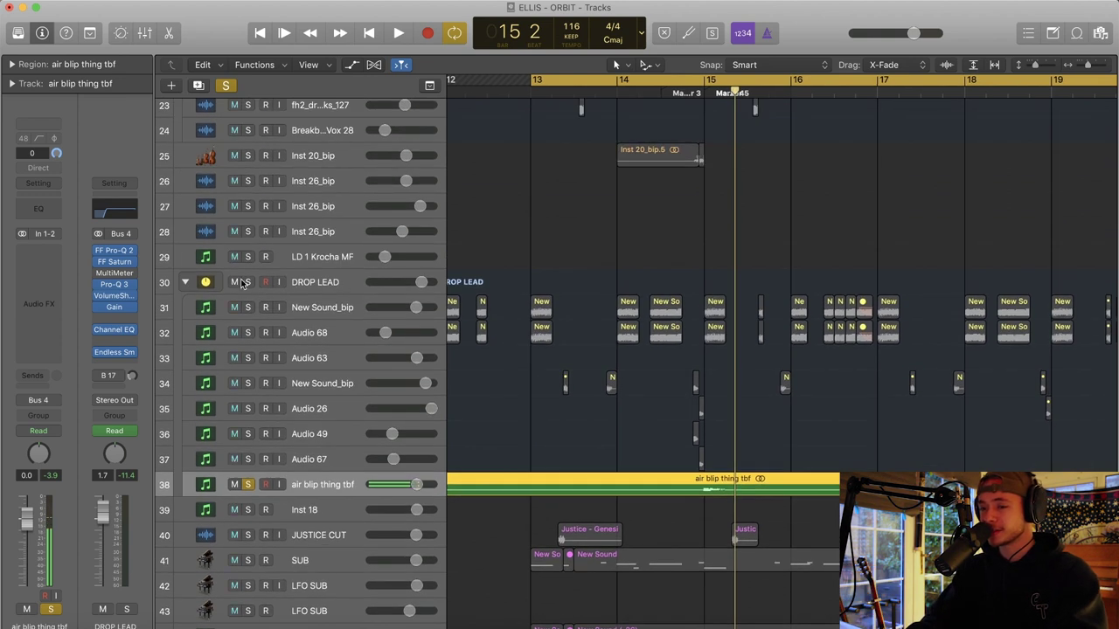
{"action": "left_click", "coordinate": [248, 281]}
{"action": "key", "text": "space"}
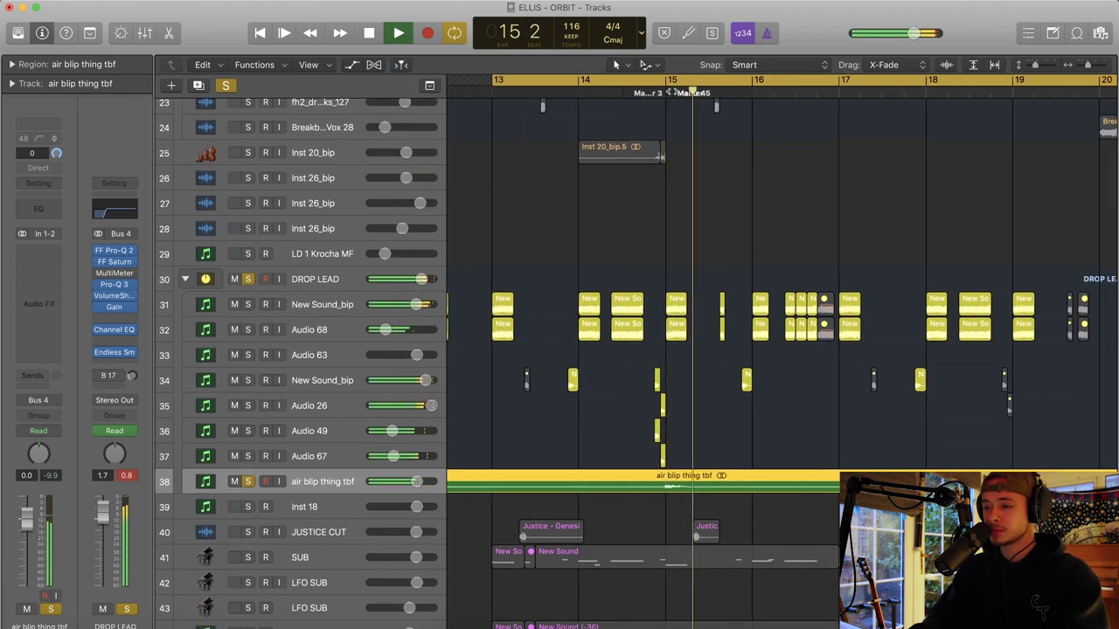
{"action": "key", "text": "space"}
{"action": "left_click", "coordinate": [226, 87]}
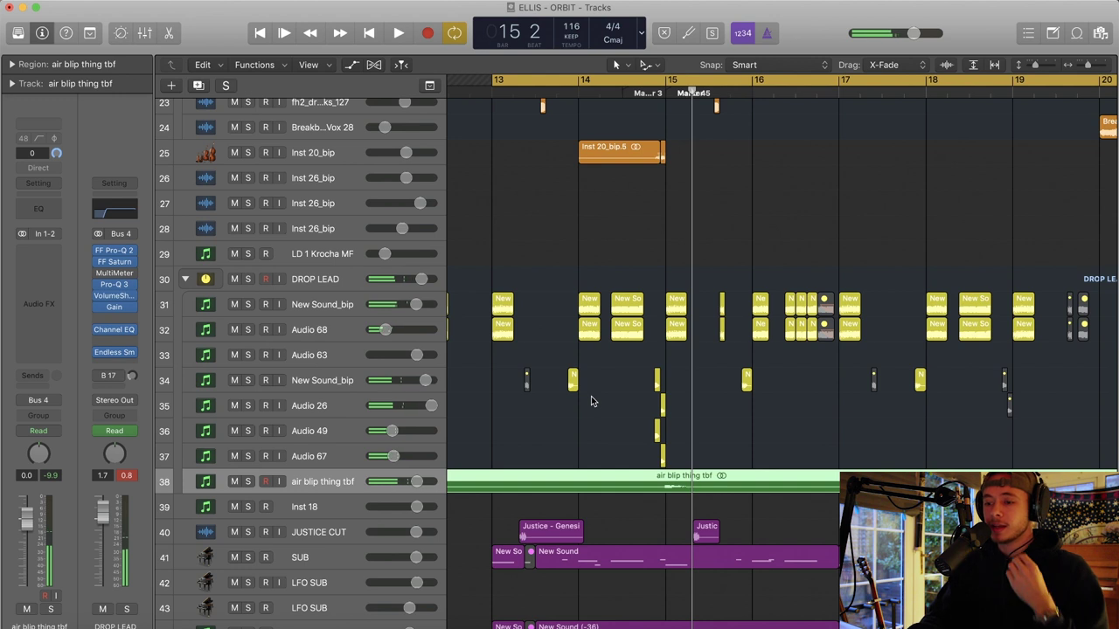
Select and solo the SUB track, audition its bass line in the drop, and clear the solo
{"action": "scroll", "coordinate": [591, 396], "scroll_direction": "down", "scroll_amount": 5}
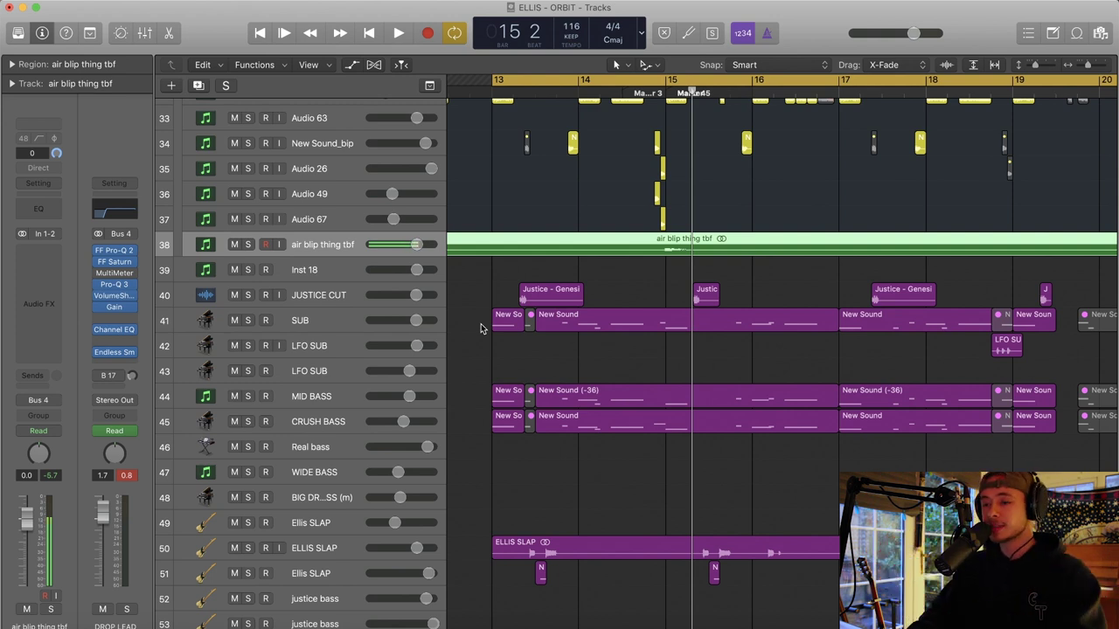
{"action": "scroll", "coordinate": [480, 327], "scroll_direction": "left", "scroll_amount": 2}
{"action": "scroll", "coordinate": [481, 327], "scroll_direction": "down", "scroll_amount": 5}
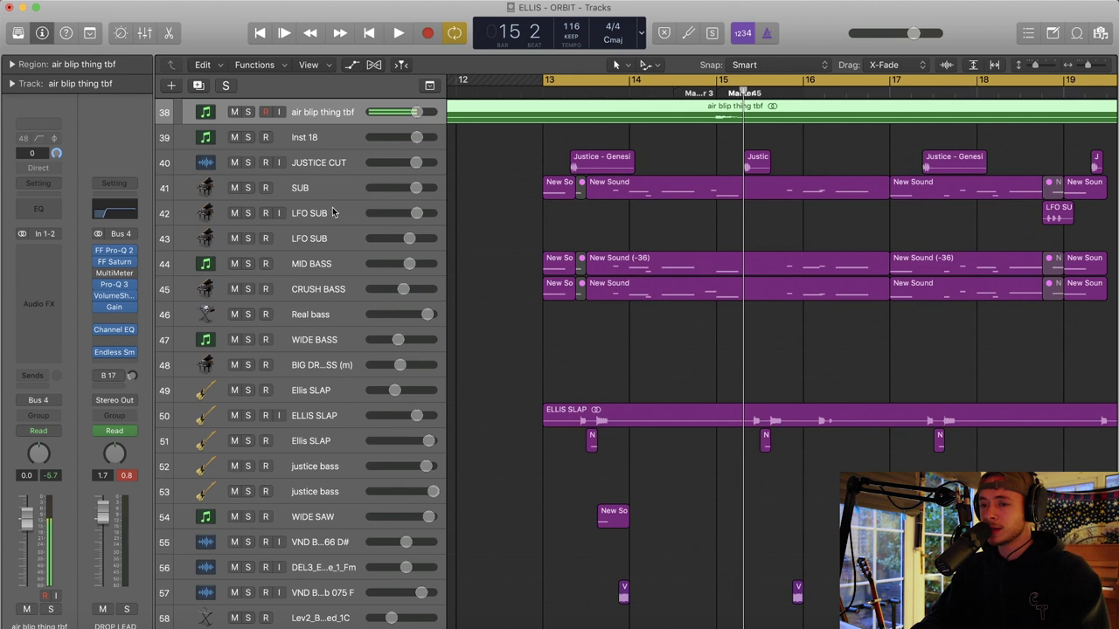
{"action": "left_click", "coordinate": [311, 187]}
{"action": "left_click", "coordinate": [249, 188]}
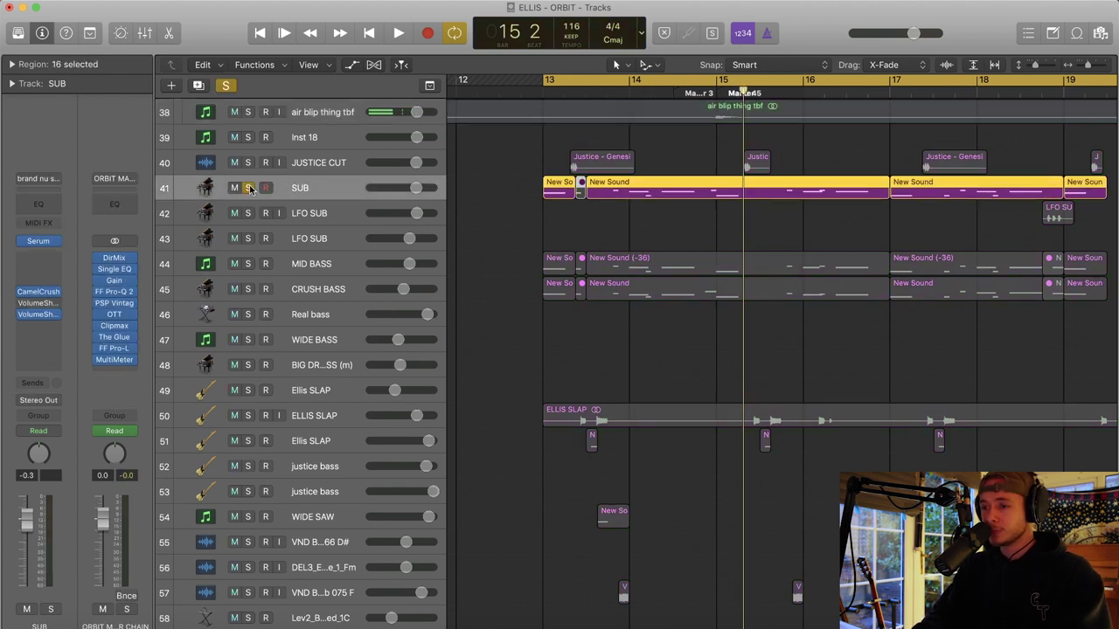
{"action": "scroll", "coordinate": [777, 156], "scroll_direction": "up", "scroll_amount": 2}
{"action": "left_click_drag", "start_coordinate": [1086, 66], "coordinate": [1083, 65]}
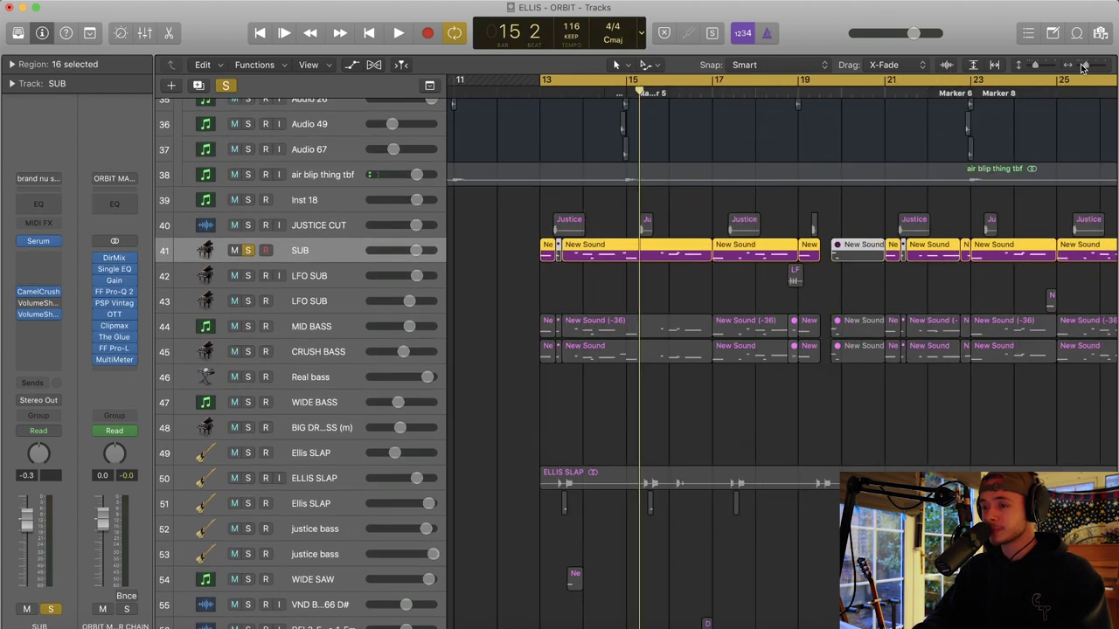
{"action": "key", "text": "space"}
{"action": "left_click", "coordinate": [600, 280]}
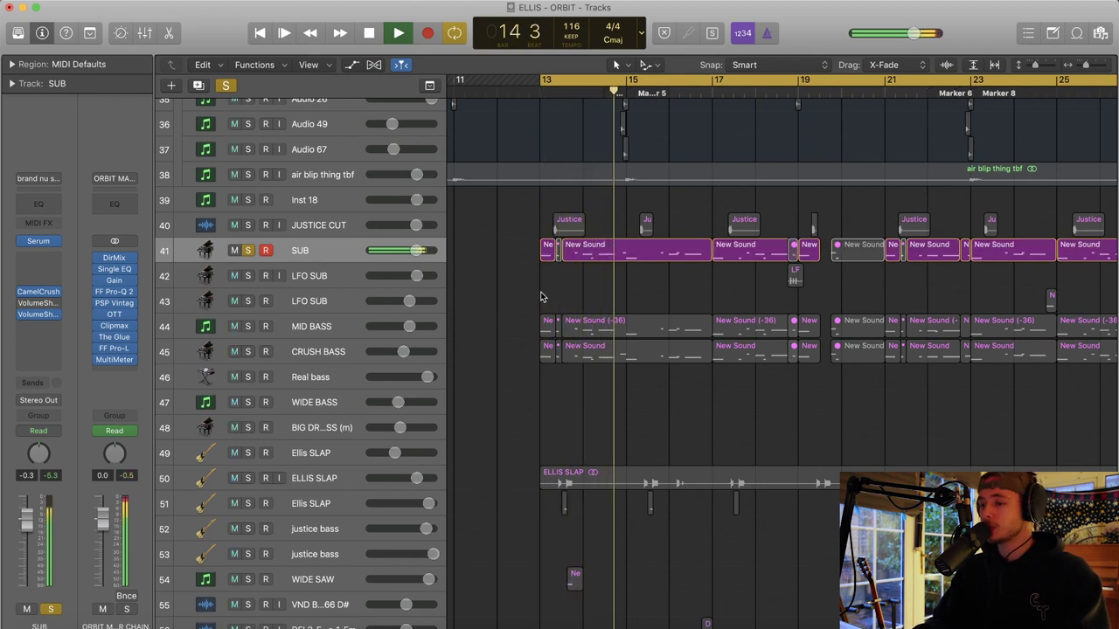
{"action": "left_click", "coordinate": [223, 84]}
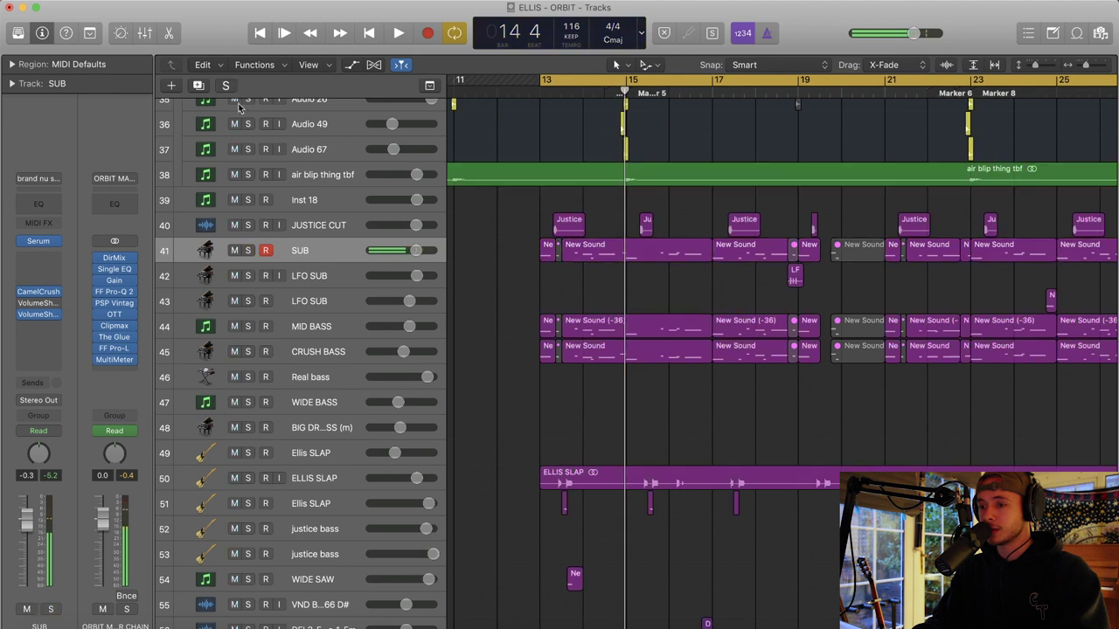
Select and solo the JUSTICE CUT track and audition its first Justice - Genesis region in bar 13
{"action": "scroll", "coordinate": [462, 294], "scroll_direction": "down", "scroll_amount": 2}
{"action": "scroll", "coordinate": [462, 297], "scroll_direction": "up", "scroll_amount": 2}
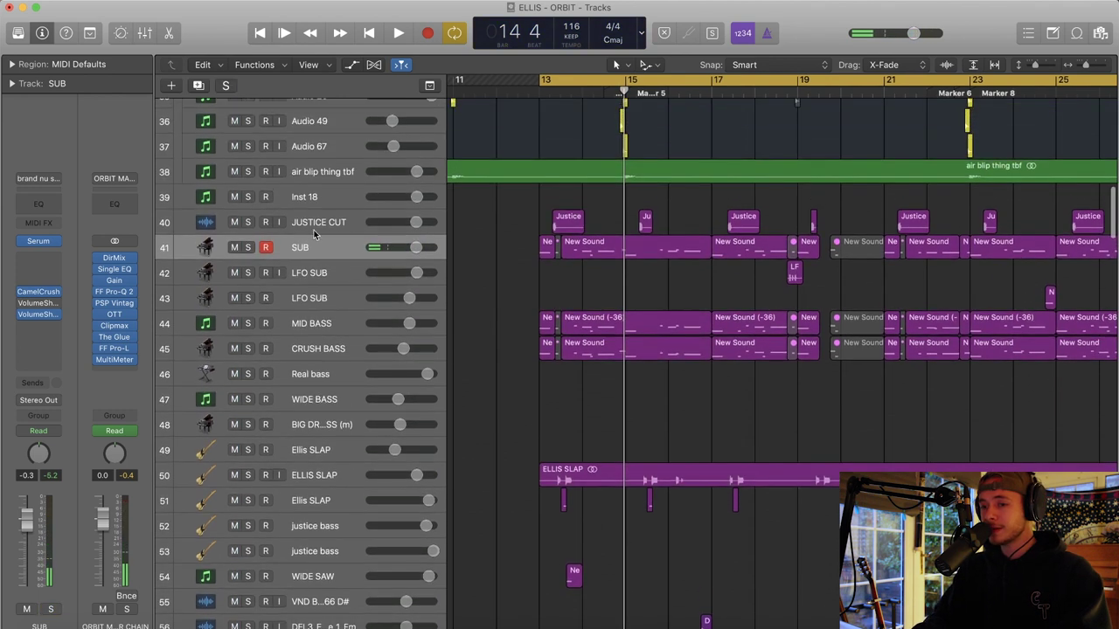
{"action": "left_click", "coordinate": [321, 221]}
{"action": "left_click", "coordinate": [247, 223]}
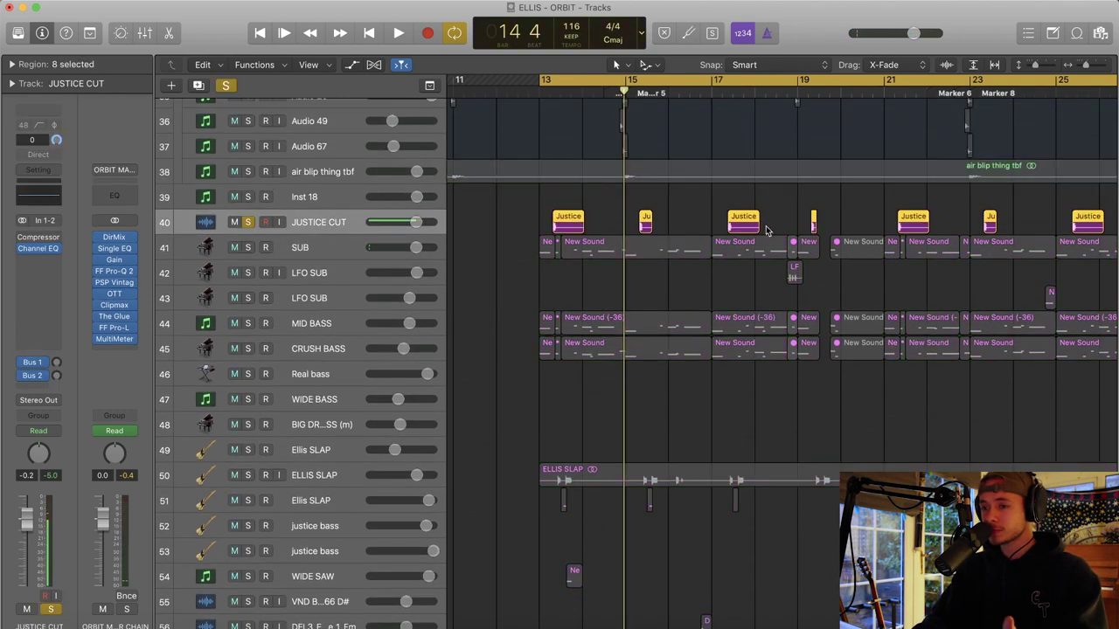
{"action": "left_click_drag", "start_coordinate": [1036, 69], "coordinate": [1102, 73]}
{"action": "key", "text": "space"}
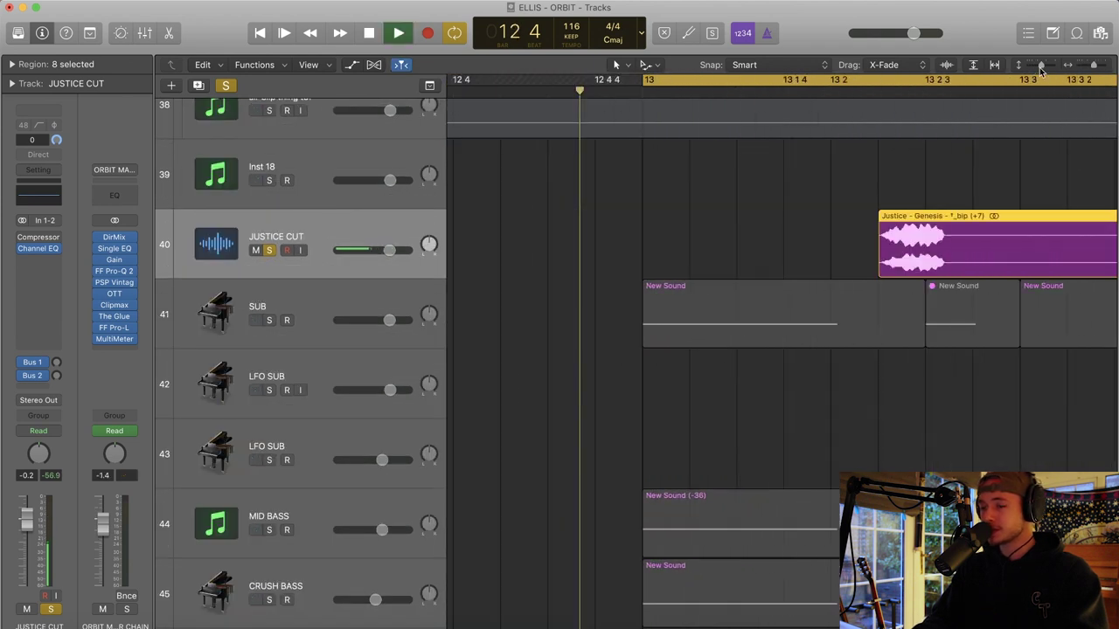
{"action": "key", "text": "space"}
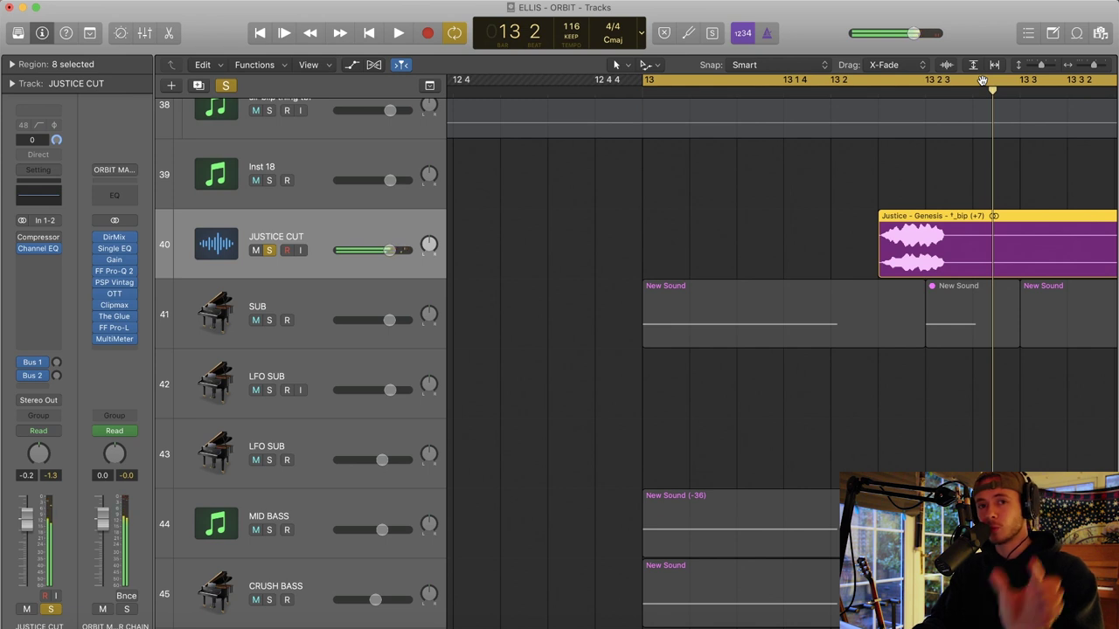
Add SUB to the soloed JUSTICE CUT track and audition the two together in the drop
{"action": "left_click_drag", "start_coordinate": [1095, 67], "coordinate": [1035, 68]}
{"action": "scroll", "coordinate": [752, 233], "scroll_direction": "right", "scroll_amount": 2}
{"action": "scroll", "coordinate": [751, 233], "scroll_direction": "right", "scroll_amount": 5}
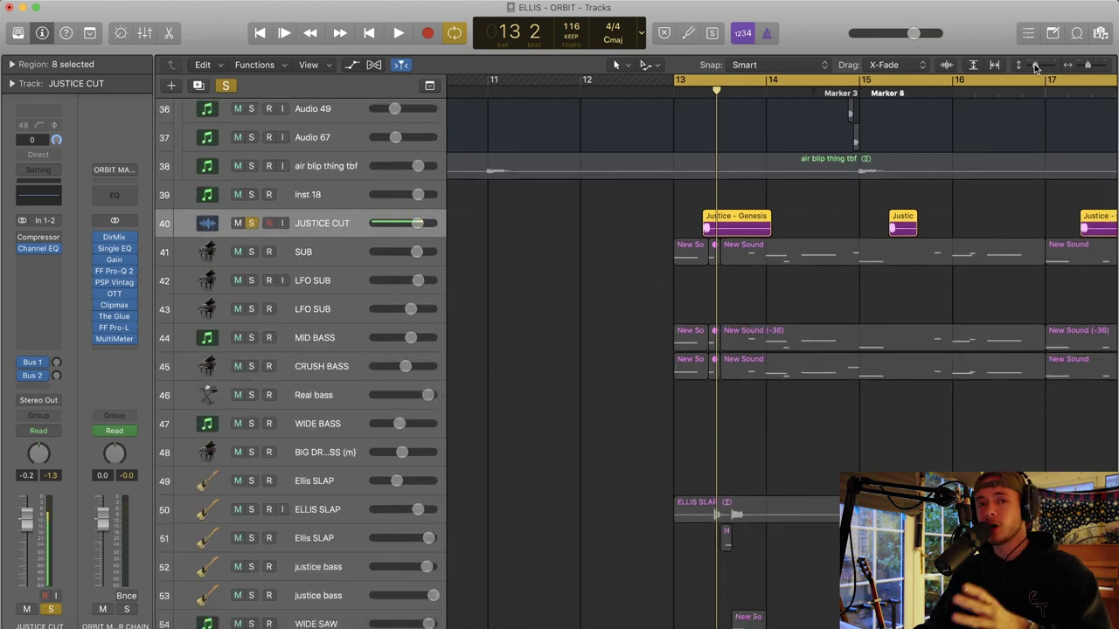
{"action": "left_click", "coordinate": [251, 252]}
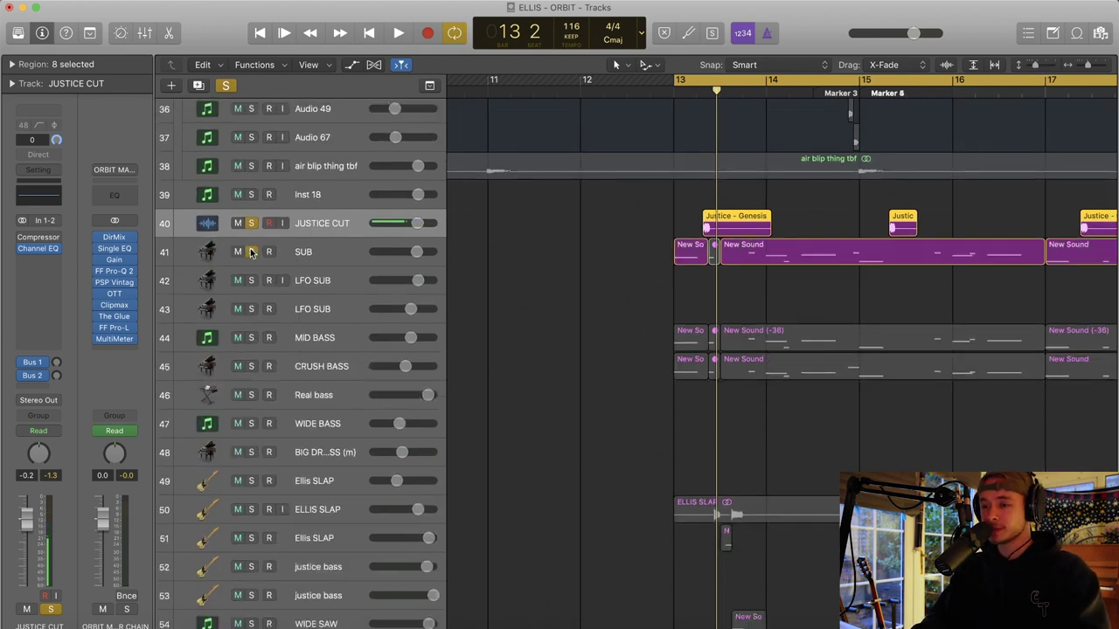
{"action": "key", "text": "space"}
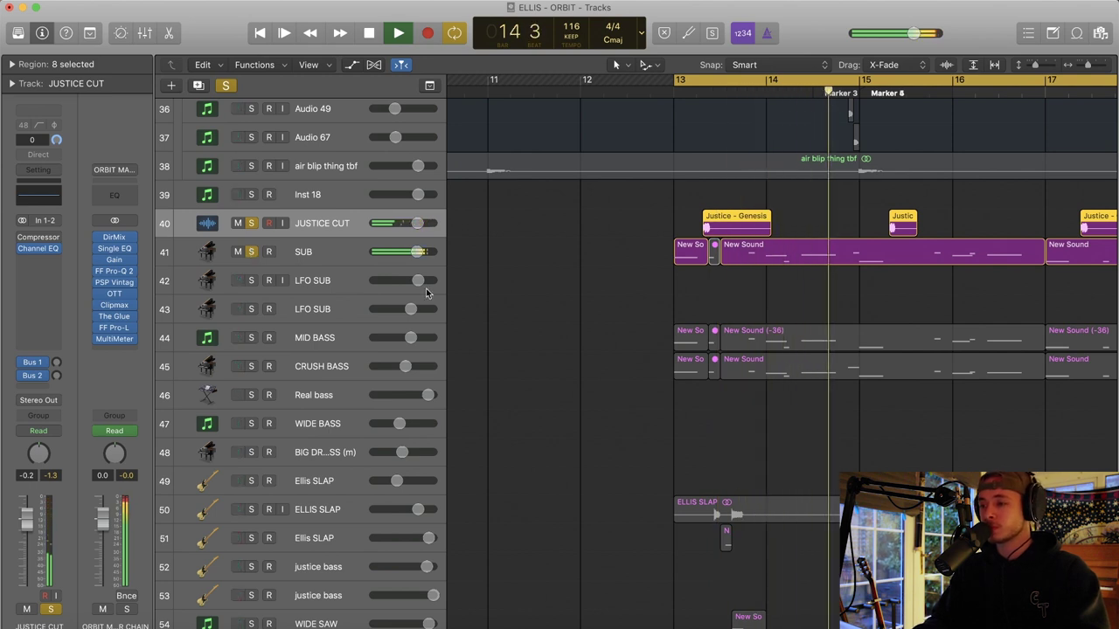
{"action": "key", "text": "space"}
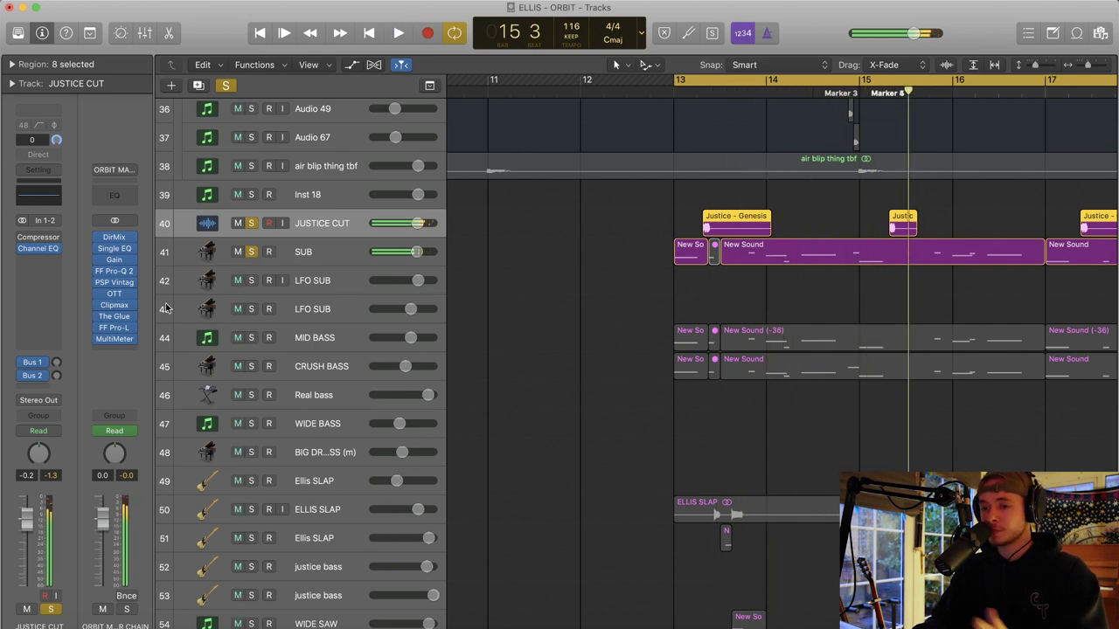
Clear the existing solos, solo only the MID BASS track, and audition its bass line from bar 13
{"action": "left_click", "coordinate": [226, 85]}
{"action": "left_click", "coordinate": [320, 337]}
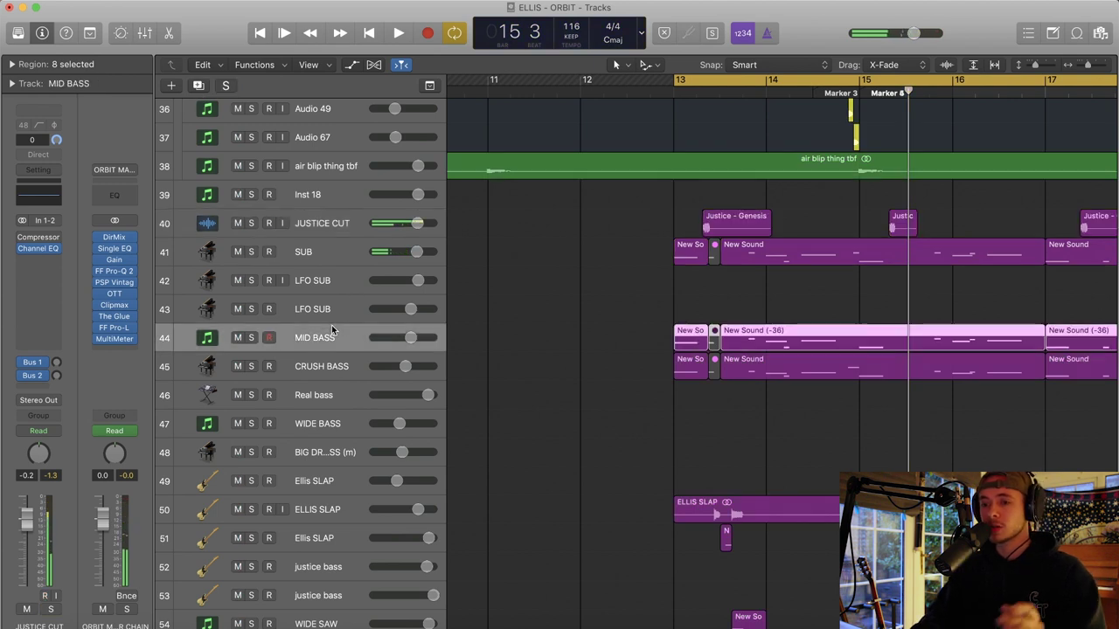
{"action": "left_click", "coordinate": [251, 337]}
{"action": "key", "text": "space"}
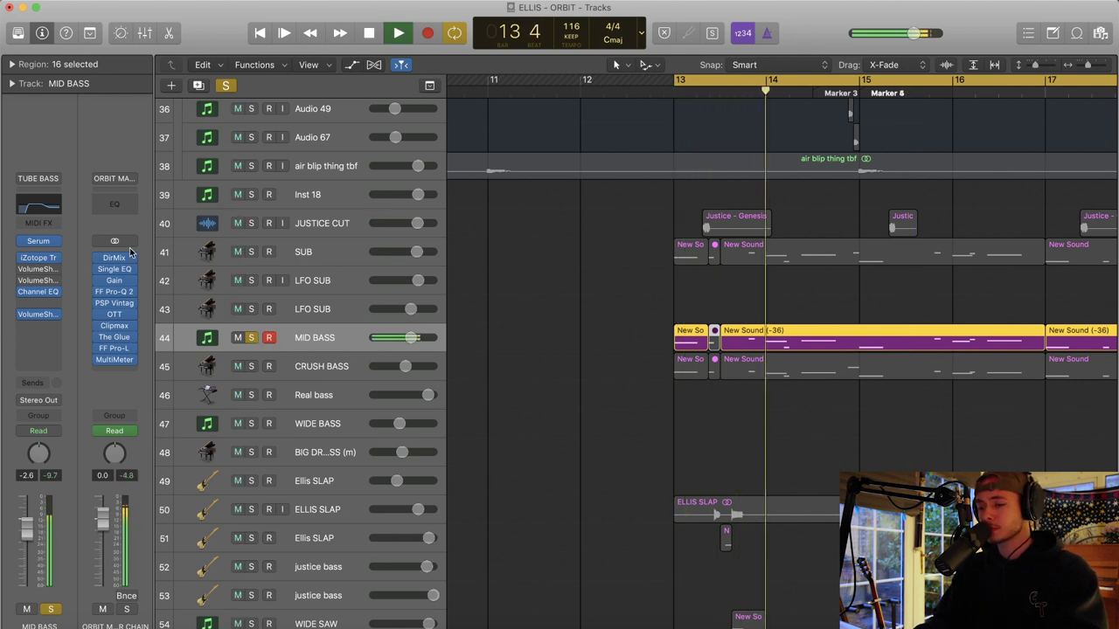
Inspect the iZotope Trash 2 distortion and Channel EQ settings on MID BASS, closing each plug-in window
{"action": "mouse_move", "coordinate": [54, 243]}
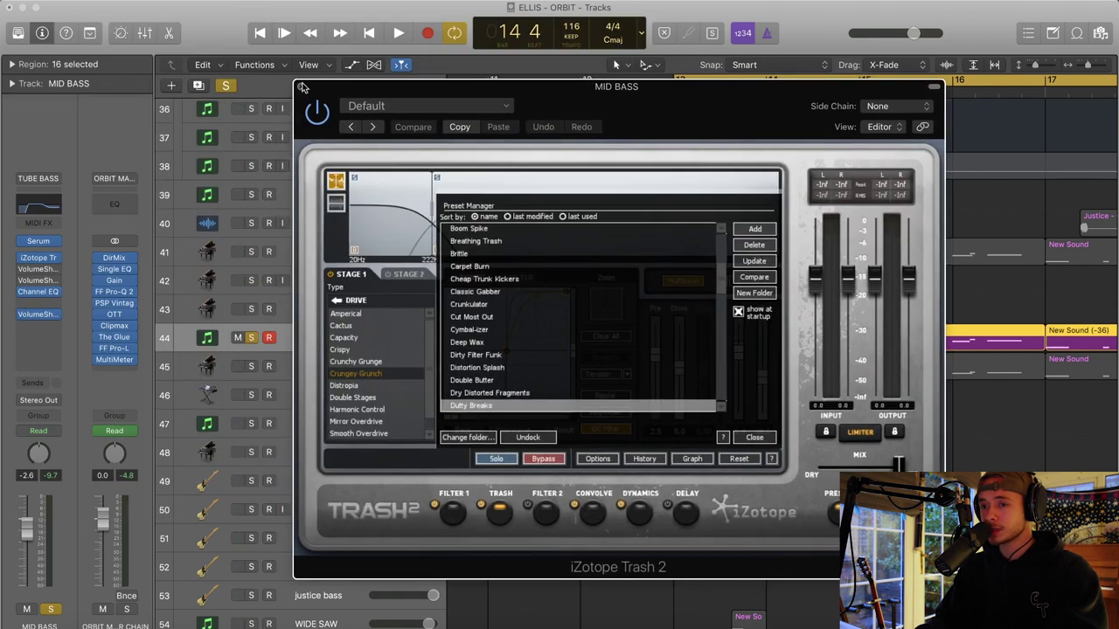
{"action": "left_click", "coordinate": [301, 86]}
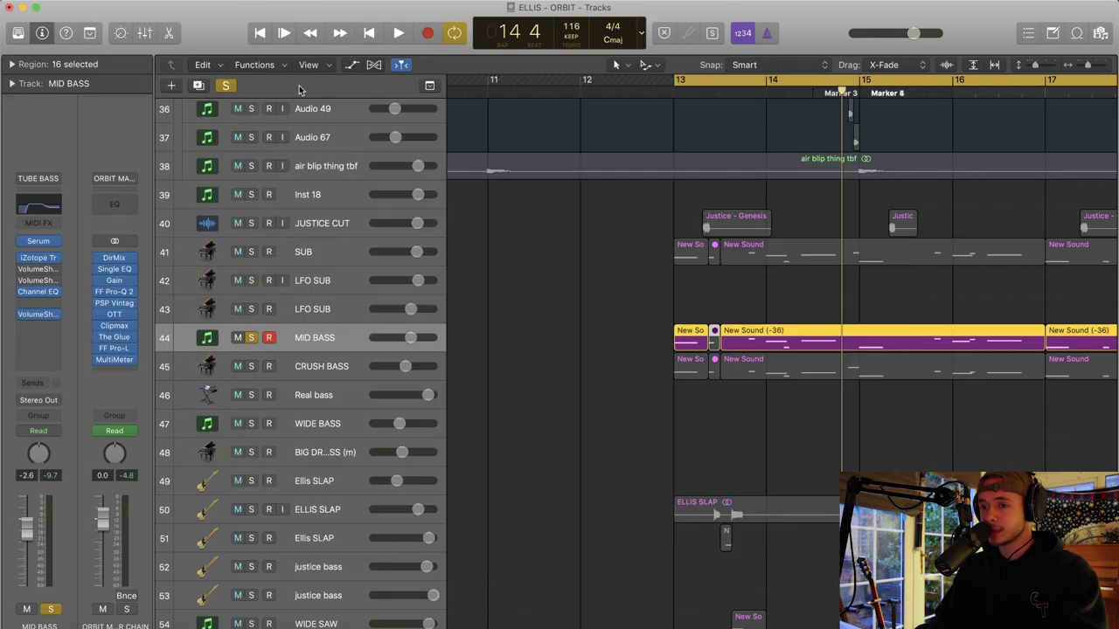
{"action": "mouse_move", "coordinate": [48, 284]}
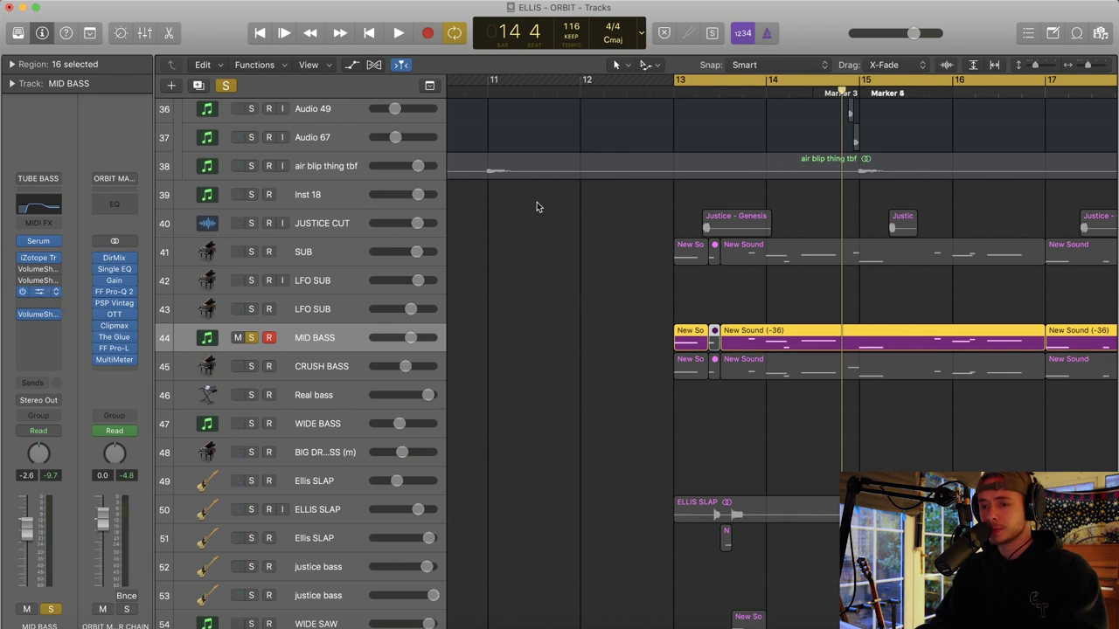
{"action": "key", "text": "e"}
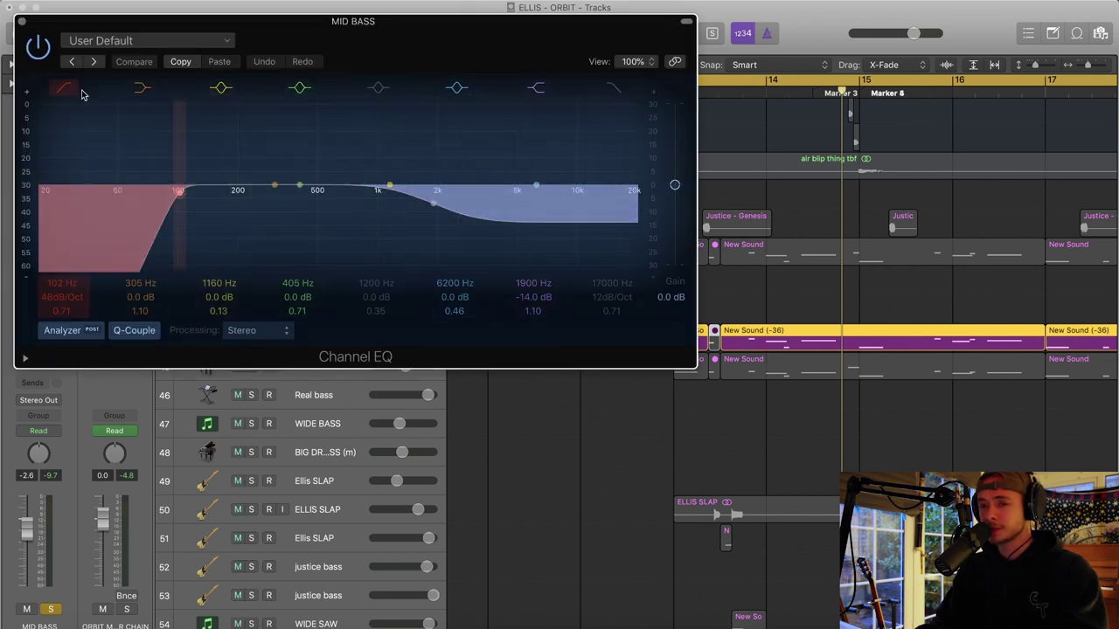
{"action": "left_click", "coordinate": [21, 21]}
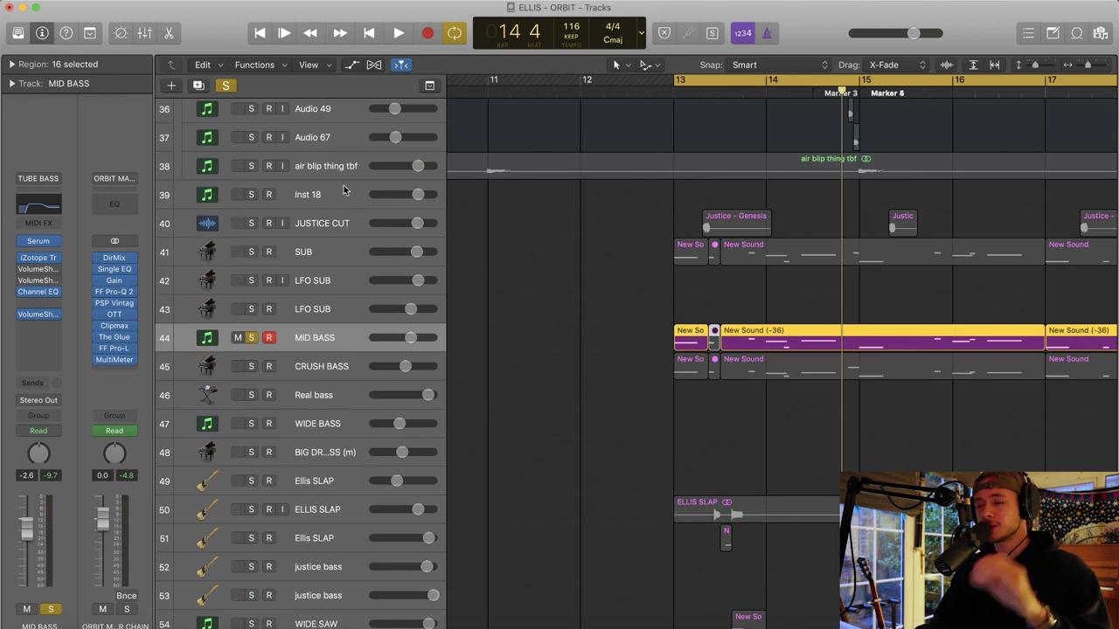
Add SUB to the soloed MID BASS track and audition the two together at the start of bar 13
{"action": "mouse_move", "coordinate": [394, 327]}
{"action": "key", "text": "space"}
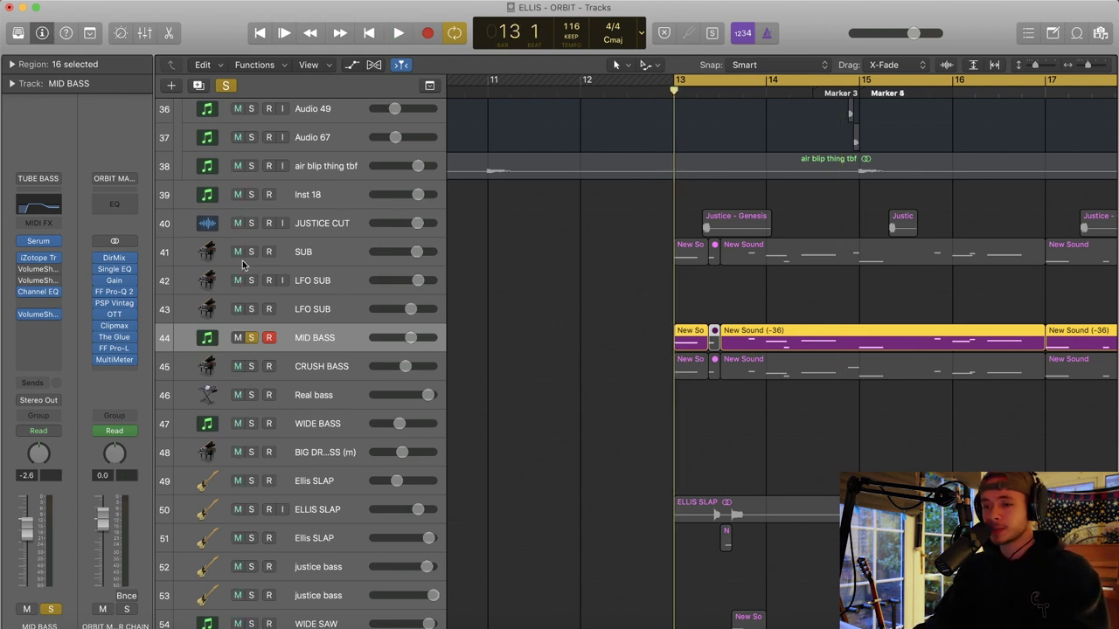
{"action": "left_click", "coordinate": [254, 252]}
{"action": "key", "text": "space"}
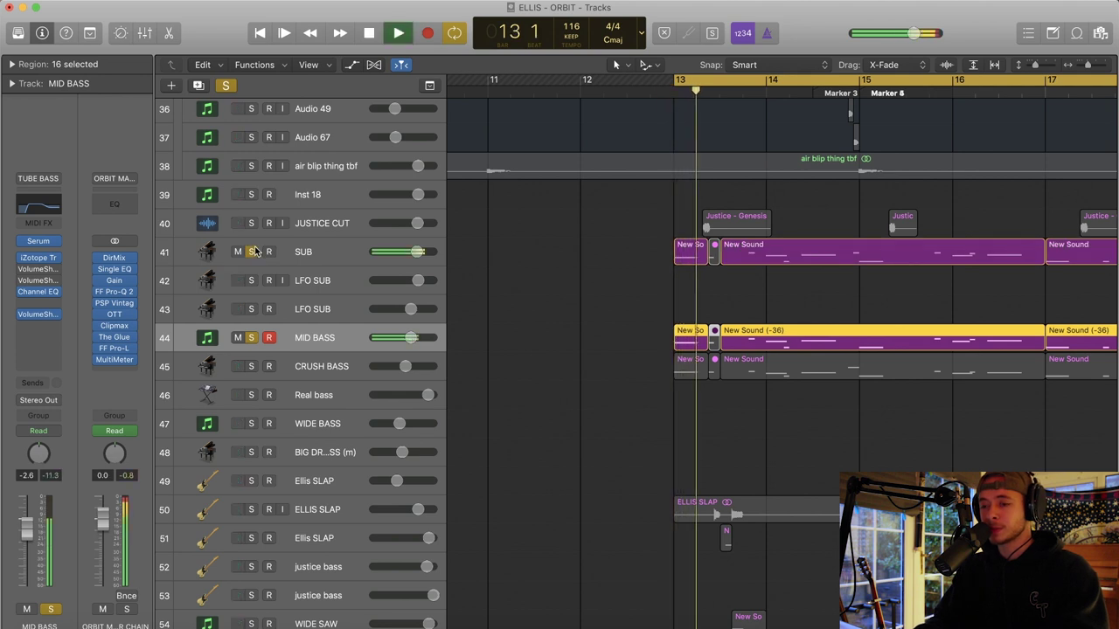
{"action": "key", "text": "space"}
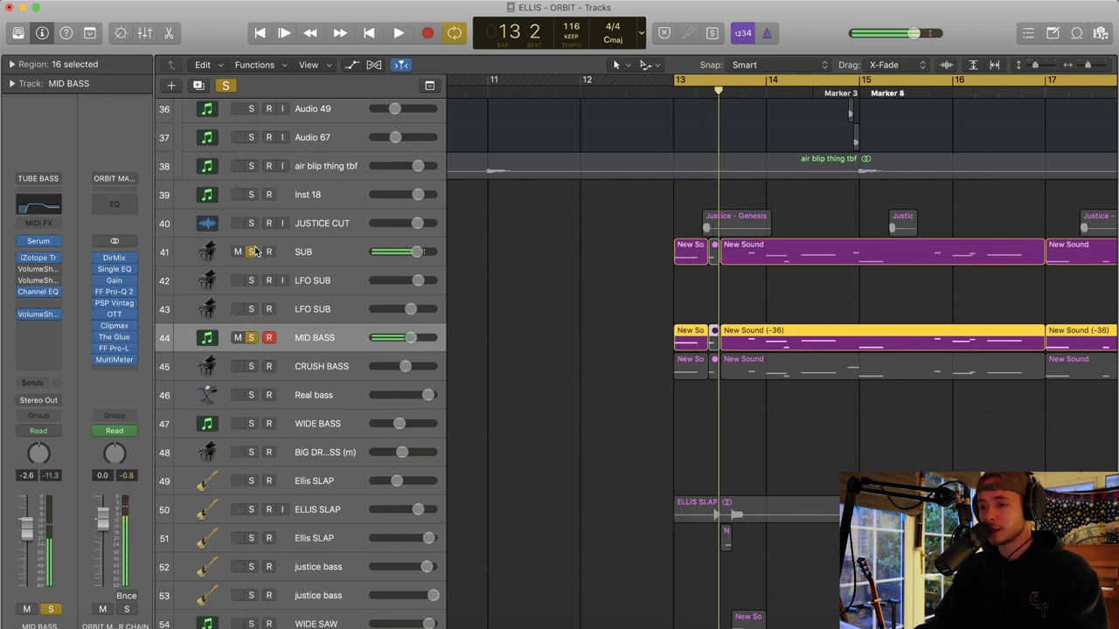
Select the CRUSH BASS track, replace the current solos with it alone, and audition it through bar 14
{"action": "left_click", "coordinate": [317, 355]}
{"action": "left_click", "coordinate": [227, 86]}
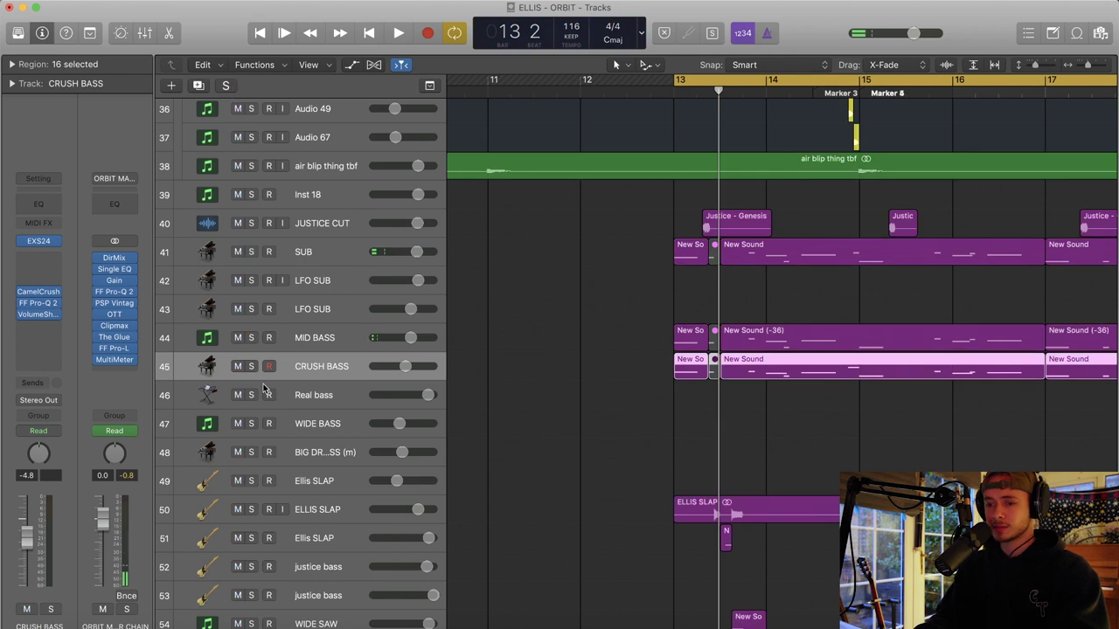
{"action": "left_click", "coordinate": [251, 366]}
{"action": "key", "text": "space"}
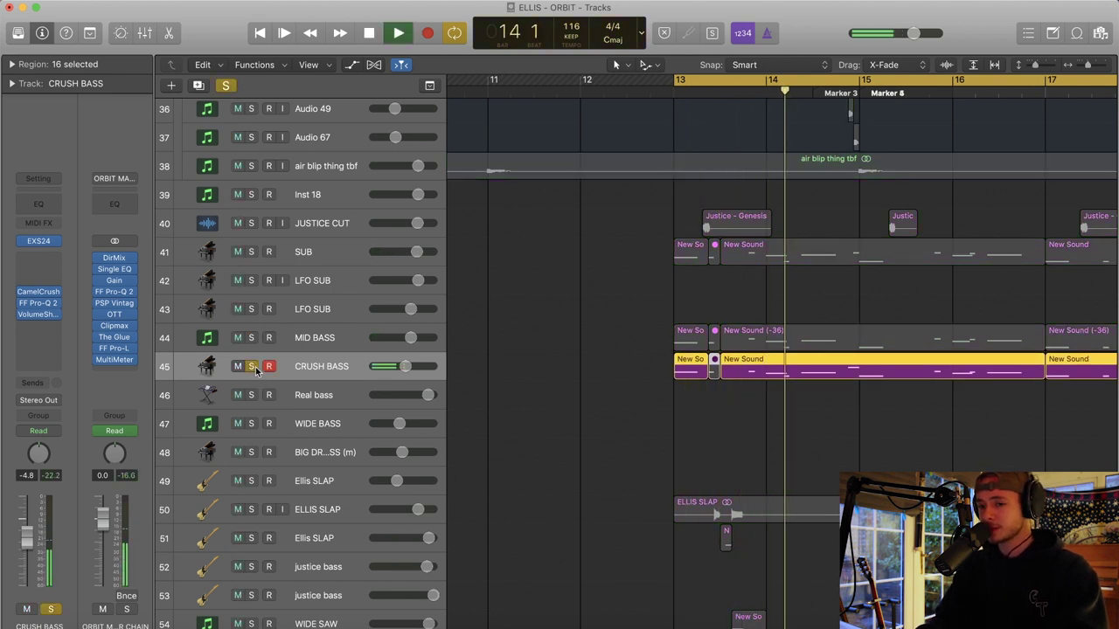
{"action": "key", "text": "space"}
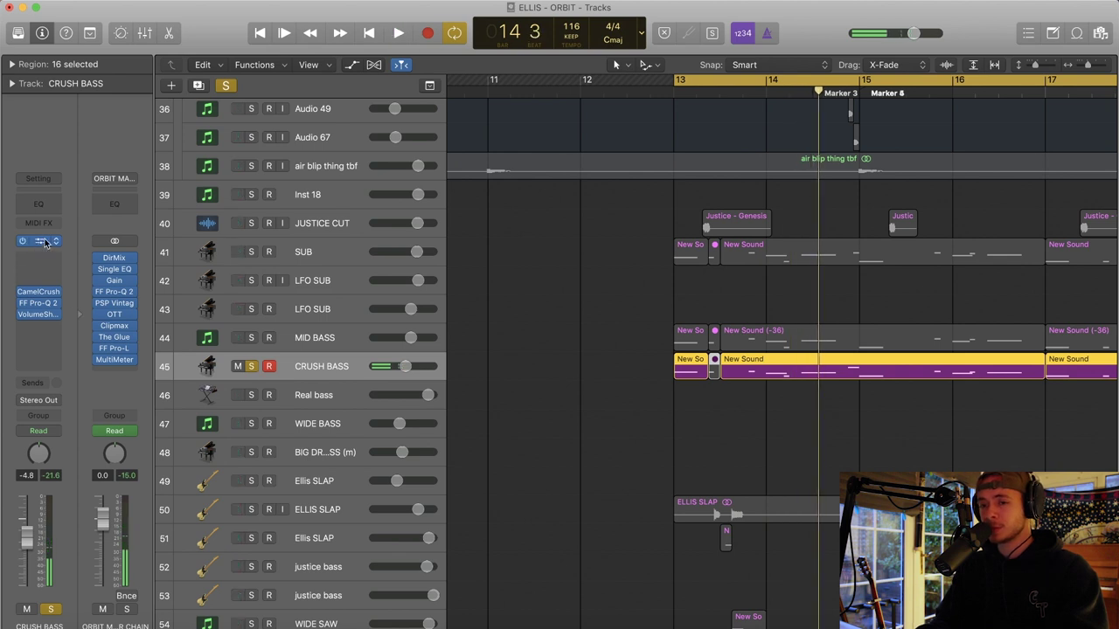
Inspect the EXS24 sample zone of CRUSH BASS in the instrument editor and its FF Pro-Q 2 curve, closing each window
{"action": "left_click", "coordinate": [43, 242]}
{"action": "left_click", "coordinate": [506, 91]}
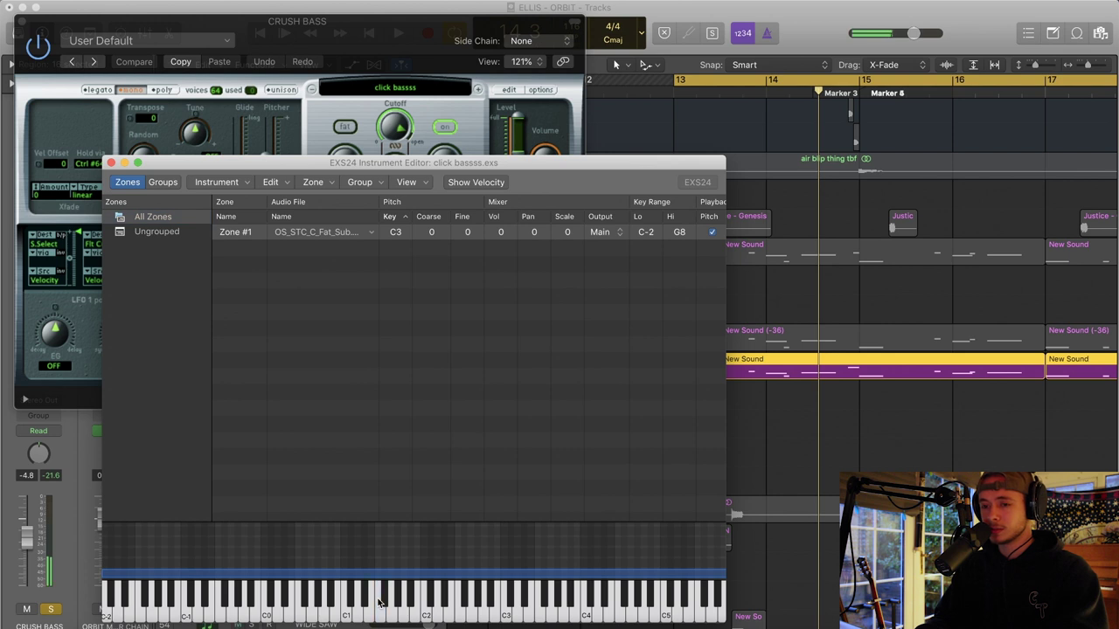
{"action": "left_click", "coordinate": [111, 163]}
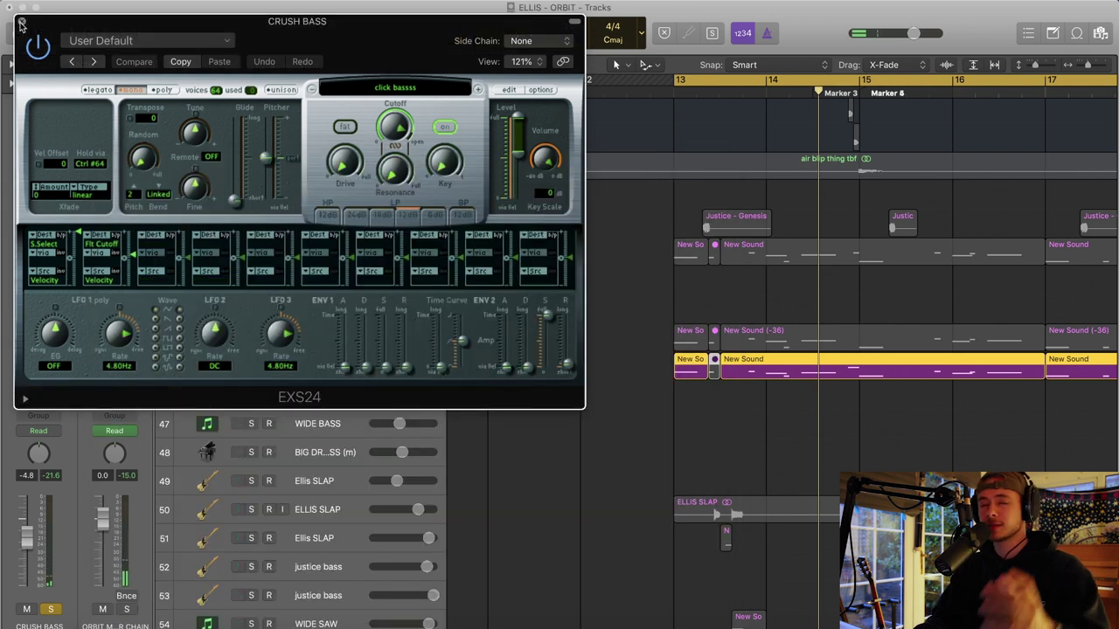
{"action": "left_click", "coordinate": [21, 22]}
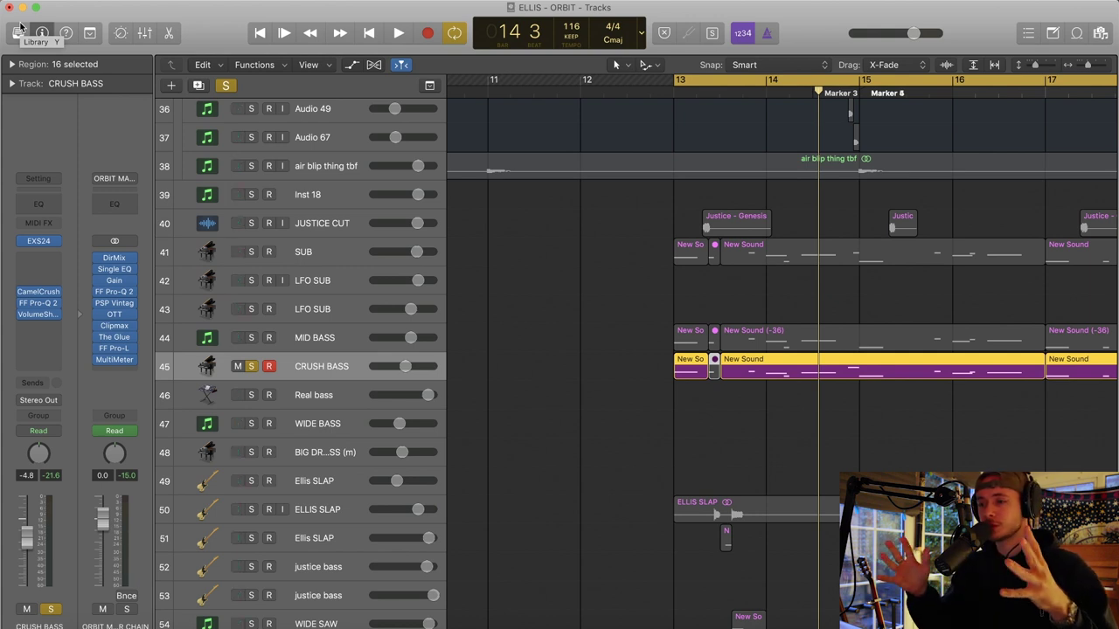
{"action": "left_click", "coordinate": [38, 304]}
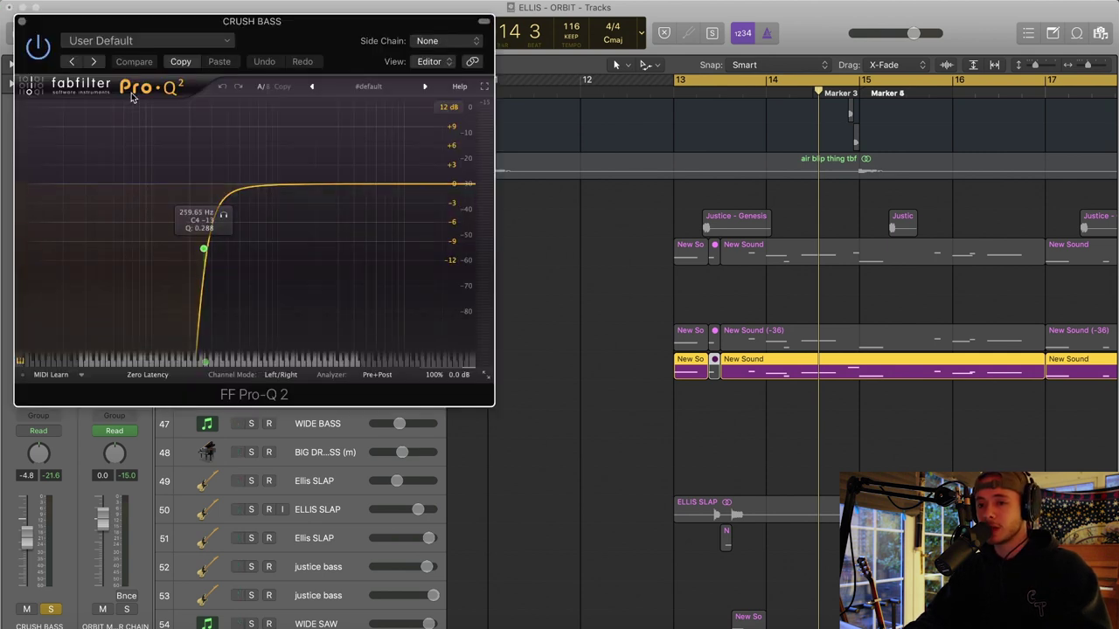
{"action": "left_click", "coordinate": [22, 21]}
Extend the solo from CRUSH BASS up through JUSTICE CUT and audition these bass layers together from bar 13
{"action": "left_click_drag", "start_coordinate": [252, 337], "coordinate": [253, 238]}
{"action": "key", "text": "space"}
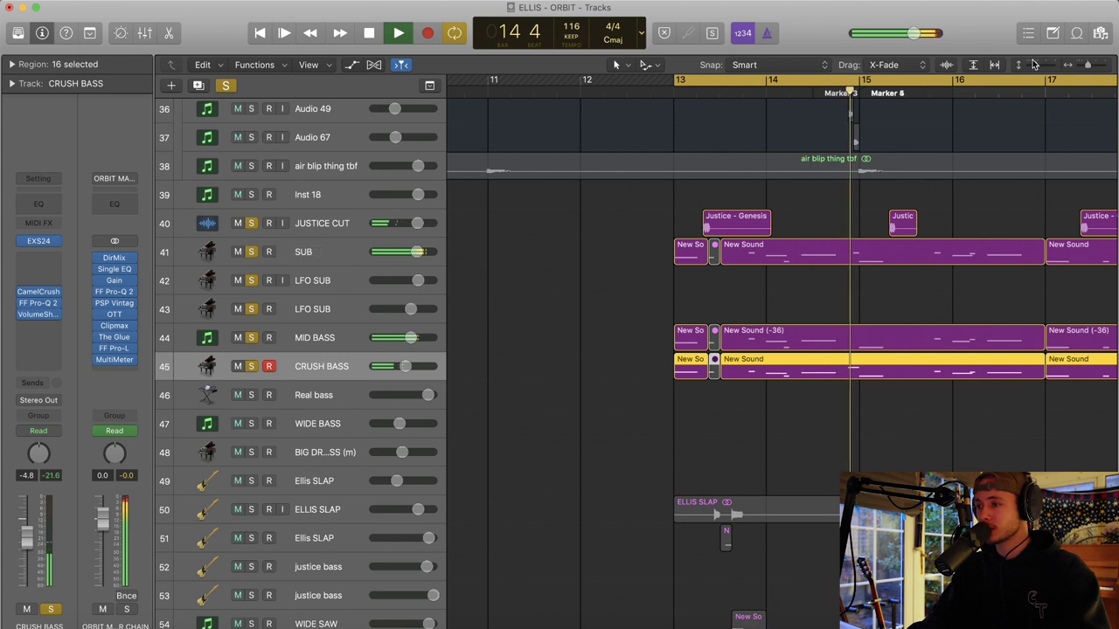
{"action": "key", "text": "space"}
Add the DROP LEAD stack to the soloed bass layers and audition lead and bass together into bar 15
{"action": "key", "text": "super+Up"}
{"action": "key", "text": "super+Up"}
{"action": "key", "text": "super+Up"}
{"action": "scroll", "coordinate": [740, 201], "scroll_direction": "up", "scroll_amount": 5}
{"action": "scroll", "coordinate": [739, 202], "scroll_direction": "right", "scroll_amount": 3}
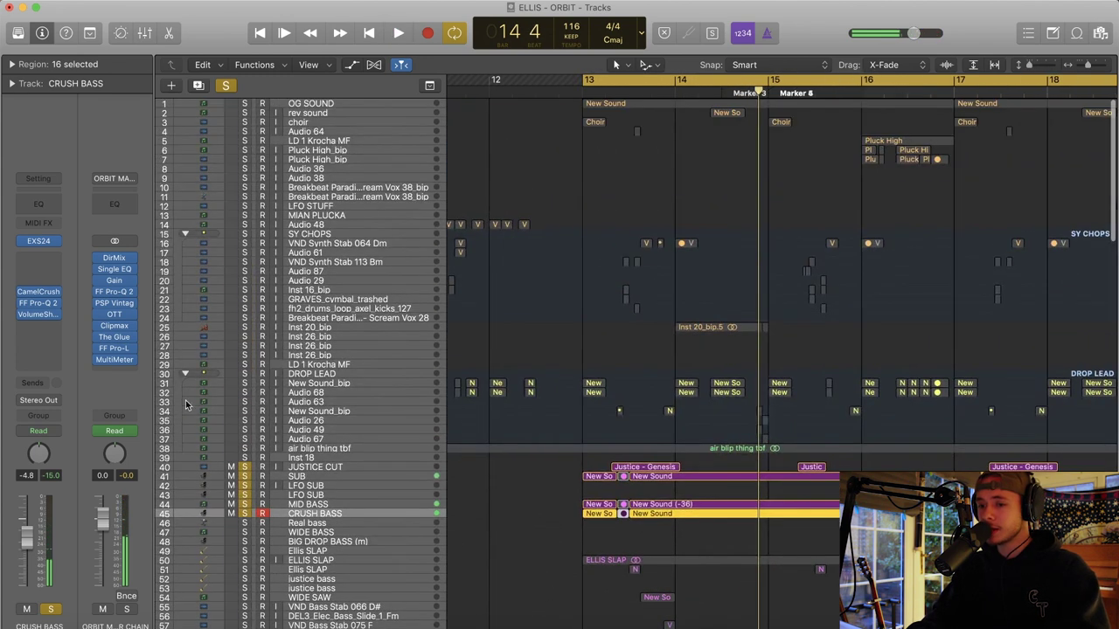
{"action": "left_click", "coordinate": [245, 374]}
{"action": "key", "text": "space"}
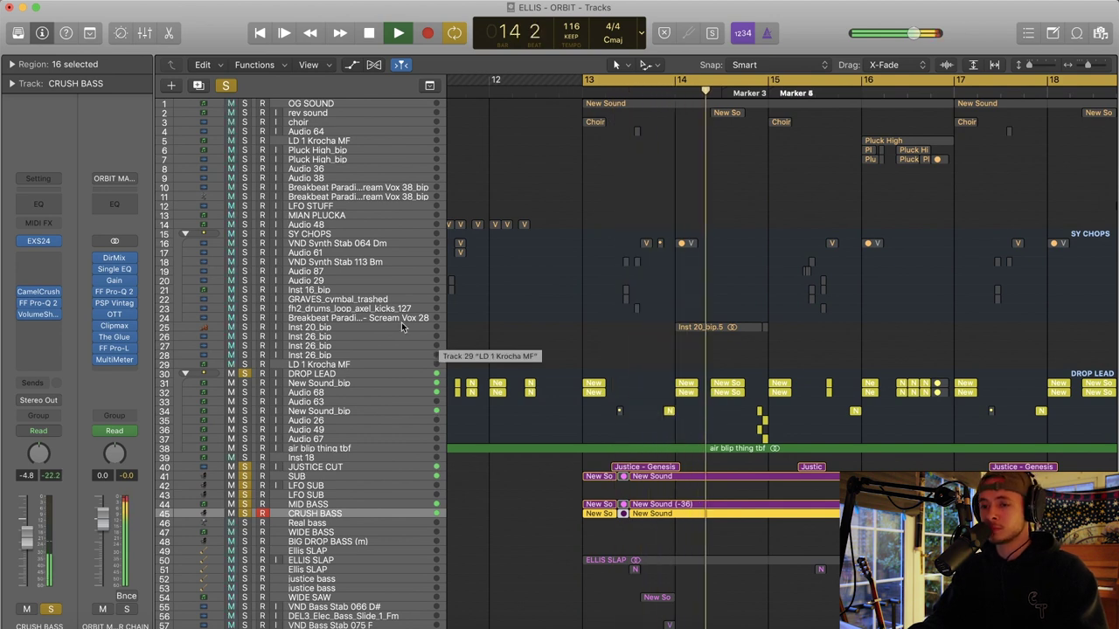
{"action": "key", "text": "space"}
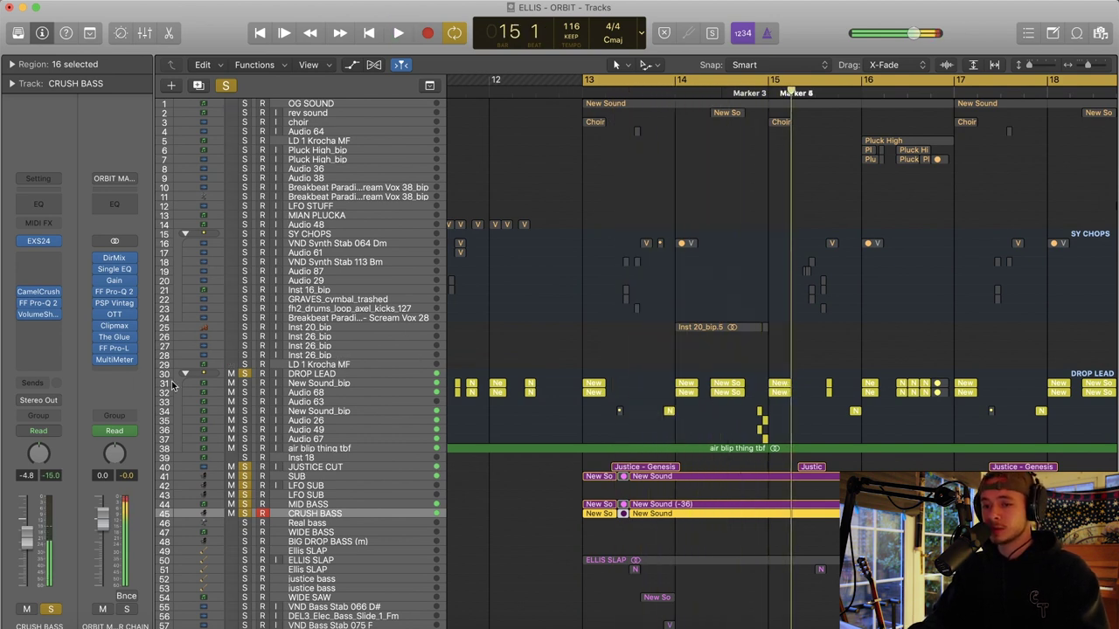
Examine the soloed mix's spectrum and levels in the ORBIT MASTER CHAIN's MultiMeter, then close it
{"action": "left_click", "coordinate": [120, 360]}
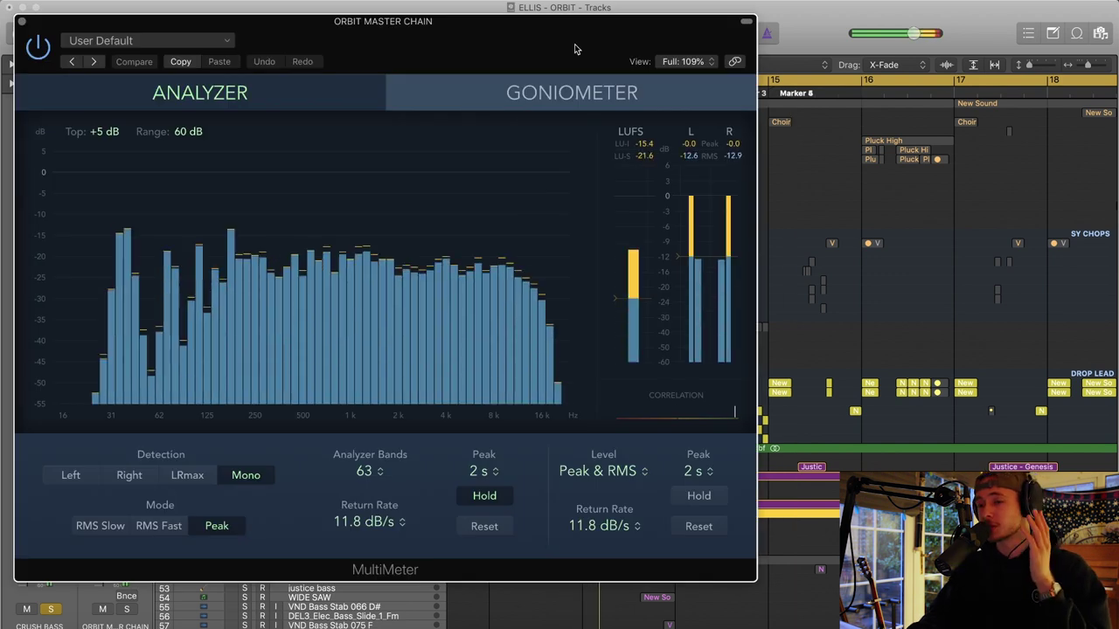
{"action": "left_click_drag", "start_coordinate": [511, 35], "coordinate": [680, 38]}
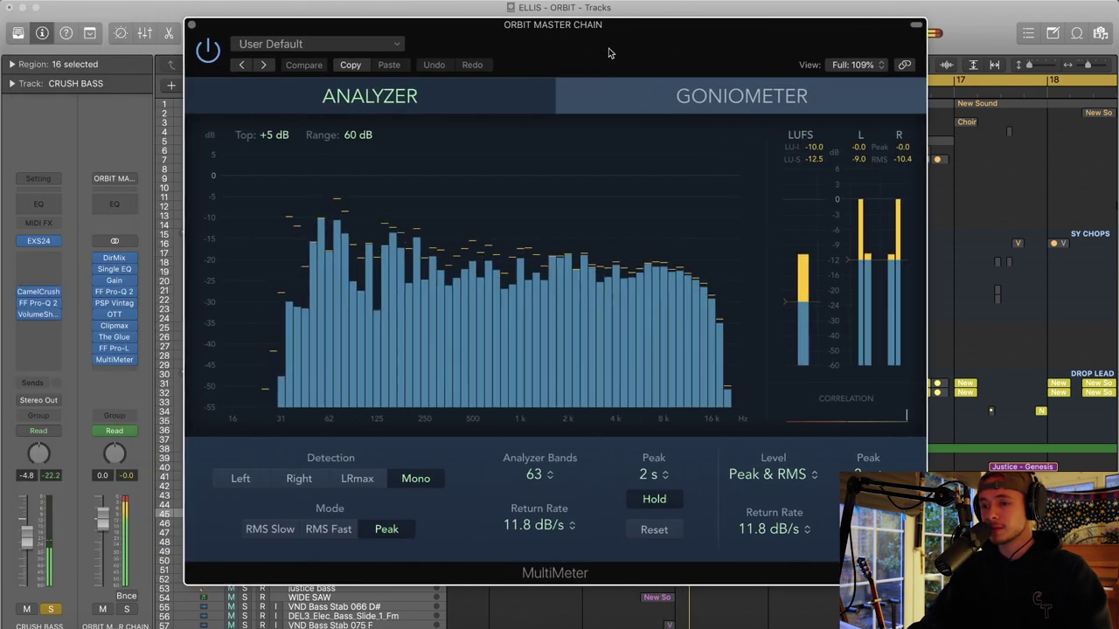
{"action": "key", "text": "super+w"}
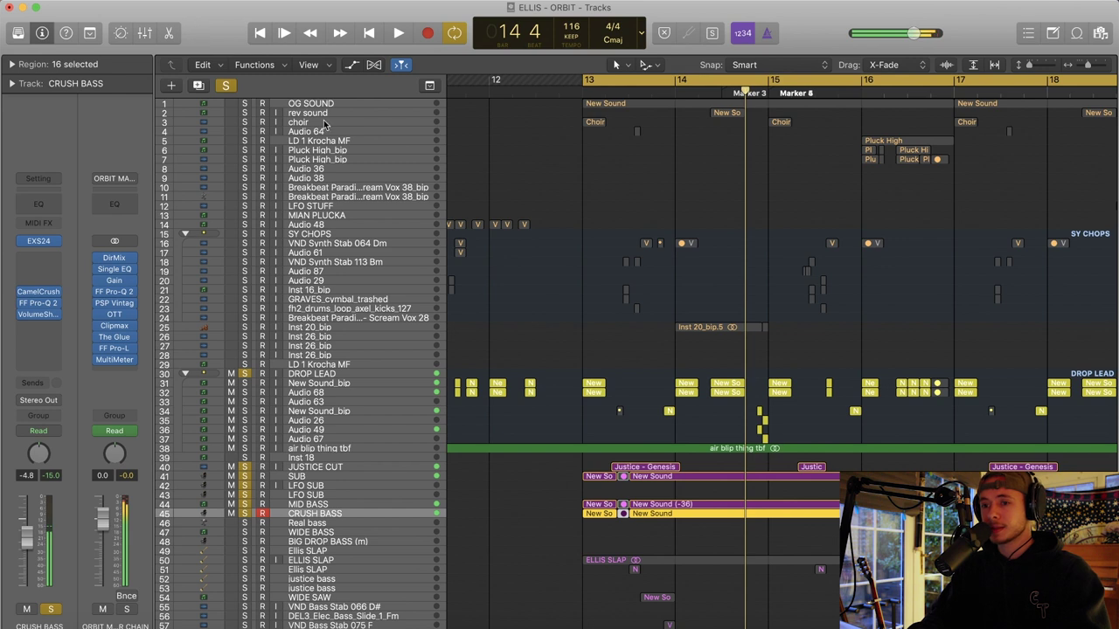
Clear the solos, solo all bass tracks from Inst 18 through Inst 37, and audition them together from bar 13
{"action": "left_click", "coordinate": [226, 86]}
{"action": "scroll", "coordinate": [615, 286], "scroll_direction": "down", "scroll_amount": 5}
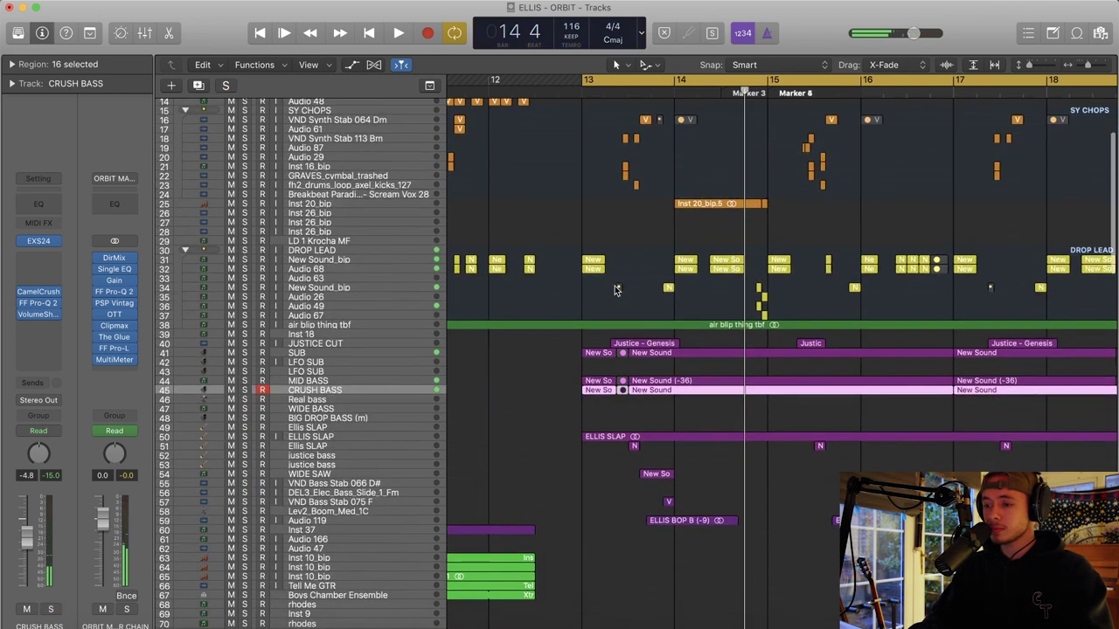
{"action": "scroll", "coordinate": [615, 290], "scroll_direction": "down", "scroll_amount": 1}
{"action": "left_click", "coordinate": [307, 415]}
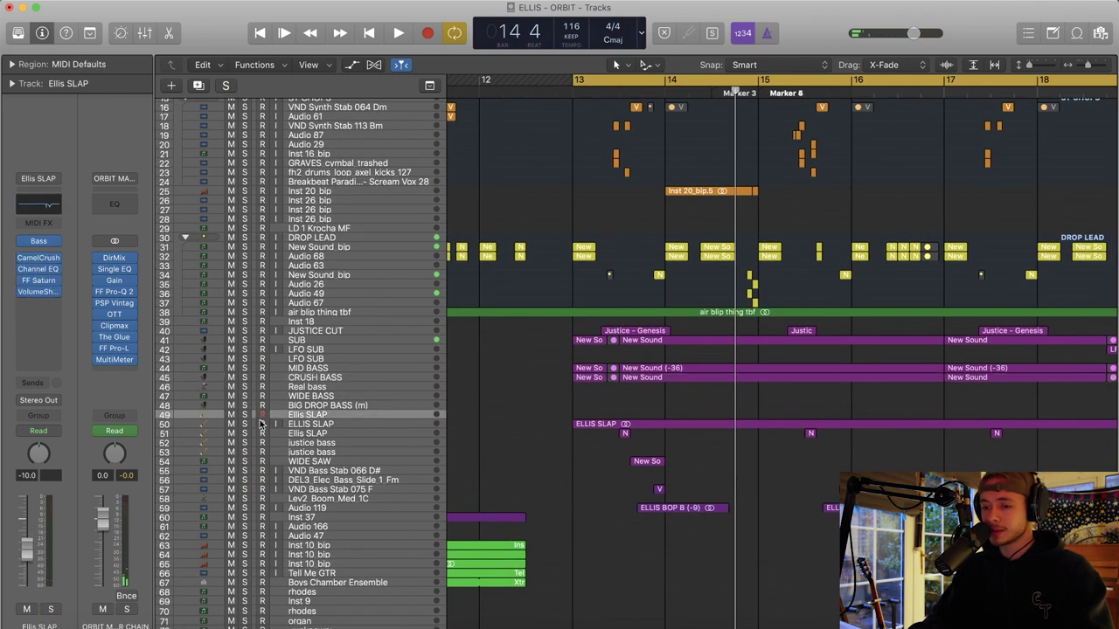
{"action": "left_click_drag", "start_coordinate": [243, 416], "coordinate": [244, 443]}
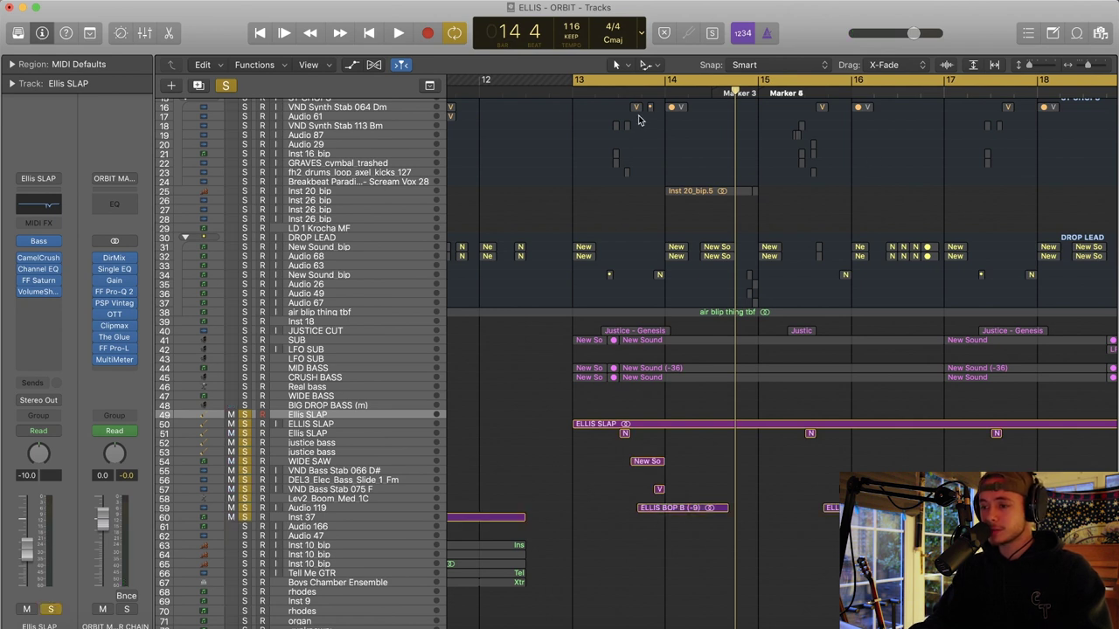
{"action": "left_click_drag", "start_coordinate": [245, 407], "coordinate": [244, 325]}
{"action": "key", "text": "space"}
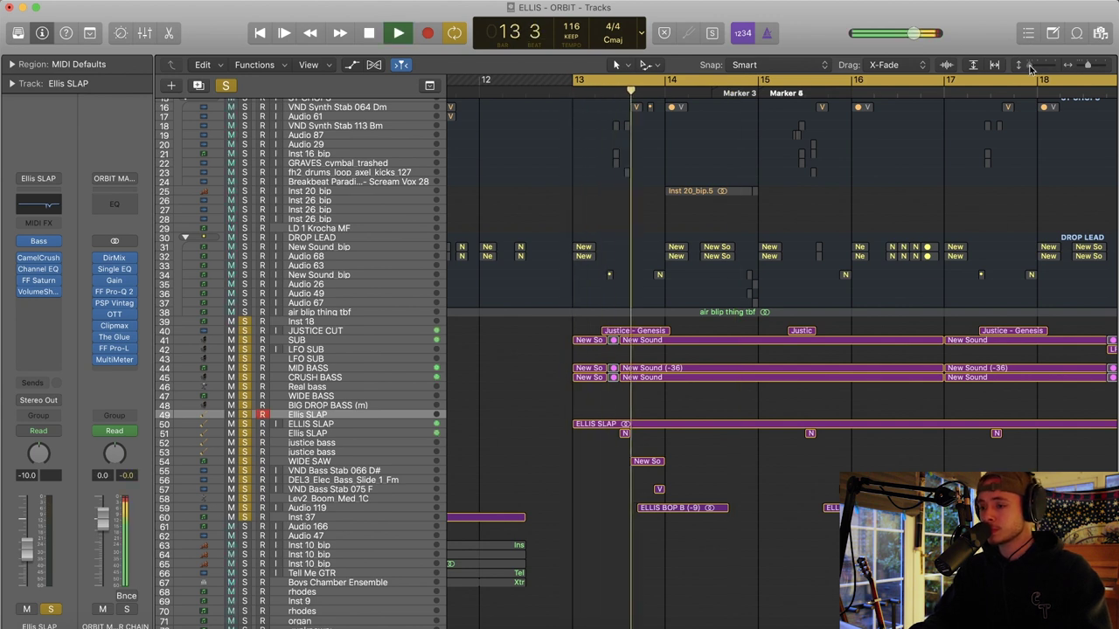
{"action": "scroll", "coordinate": [699, 218], "scroll_direction": "down", "scroll_amount": 5}
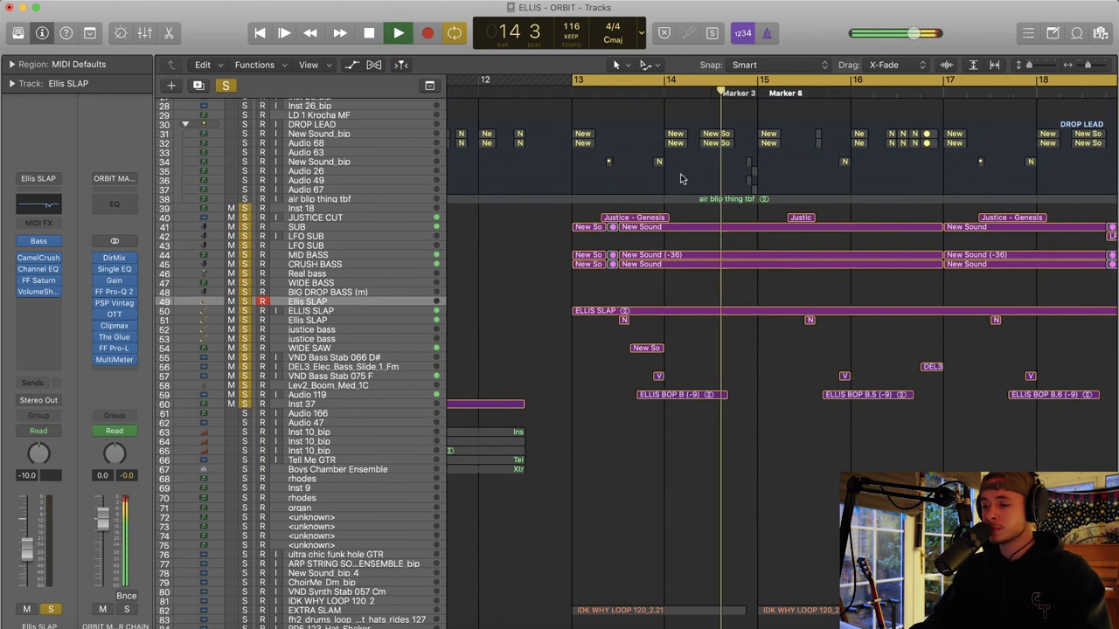
{"action": "key", "text": "space"}
Enlarge the track rows to follow the soloed bass fills from WIDE SAW to Audio 119, audition them, and clear all solos
{"action": "scroll", "coordinate": [699, 236], "scroll_direction": "down", "scroll_amount": 10}
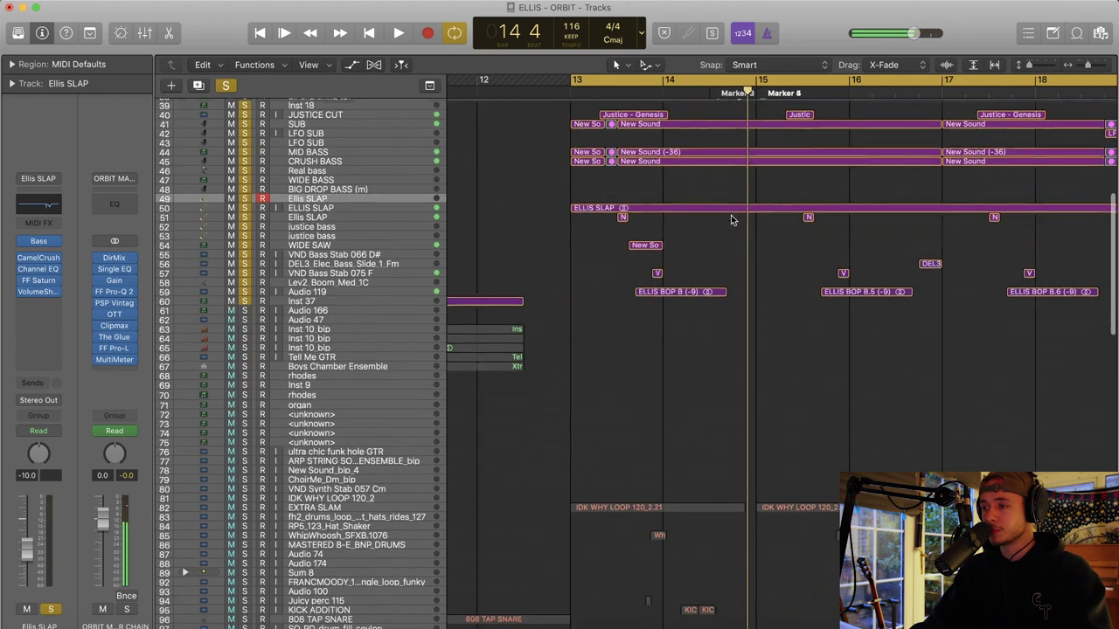
{"action": "scroll", "coordinate": [1016, 135], "scroll_direction": "up", "scroll_amount": 2}
{"action": "left_click_drag", "start_coordinate": [1040, 64], "coordinate": [1051, 72]}
{"action": "scroll", "coordinate": [724, 256], "scroll_direction": "up", "scroll_amount": 5}
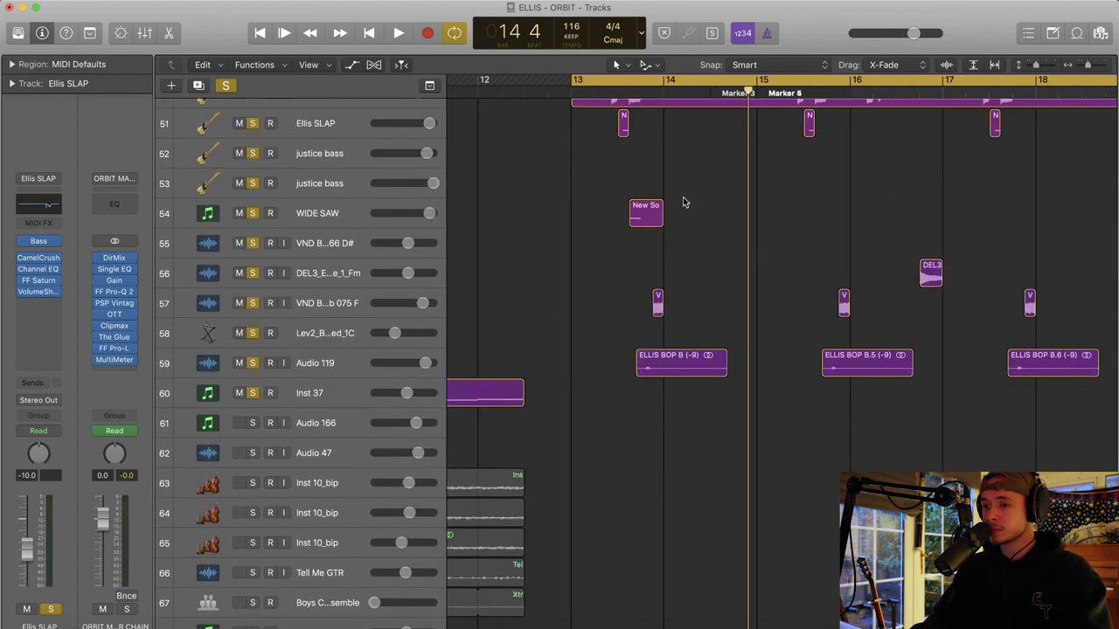
{"action": "key", "text": "space"}
{"action": "scroll", "coordinate": [629, 218], "scroll_direction": "right", "scroll_amount": 2}
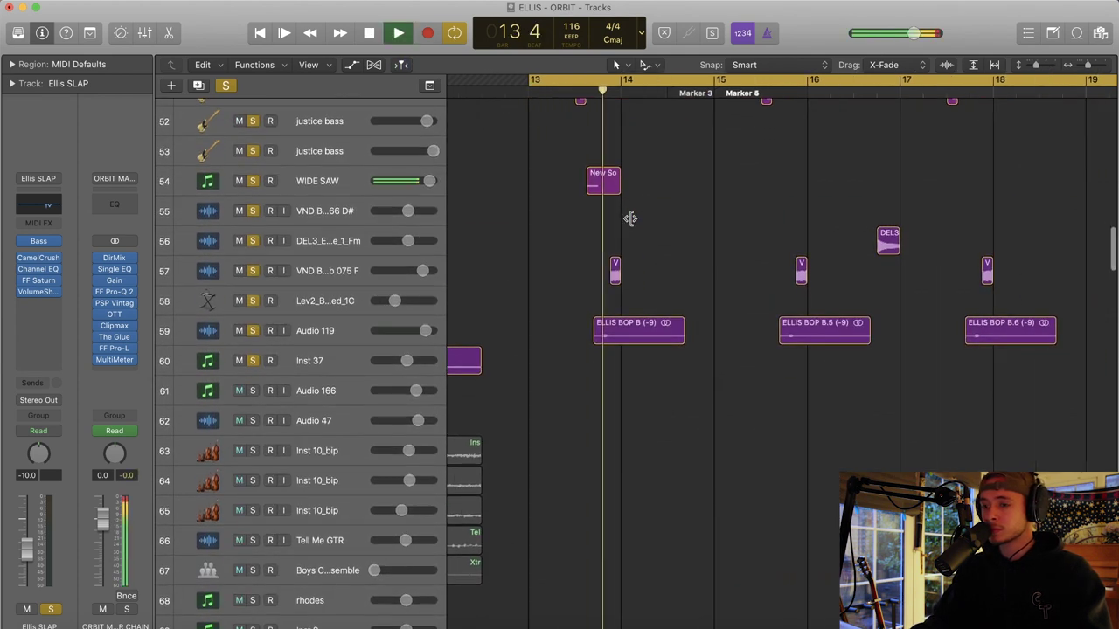
{"action": "key", "text": "space"}
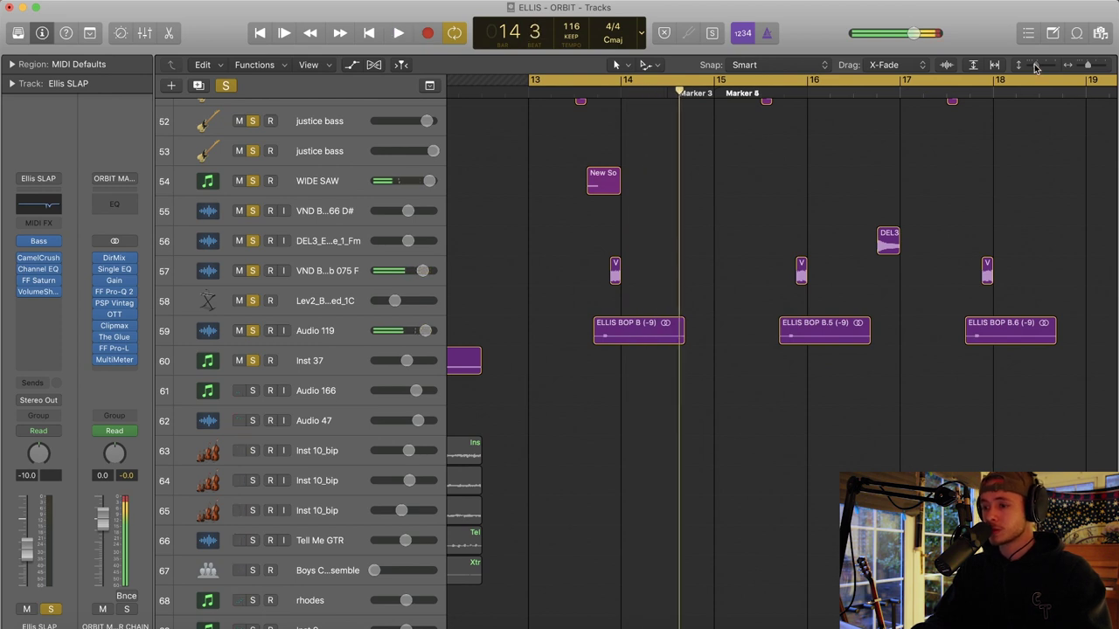
{"action": "left_click_drag", "start_coordinate": [1036, 66], "coordinate": [1029, 67]}
{"action": "scroll", "coordinate": [639, 141], "scroll_direction": "up", "scroll_amount": 7}
{"action": "scroll", "coordinate": [636, 141], "scroll_direction": "up", "scroll_amount": 2}
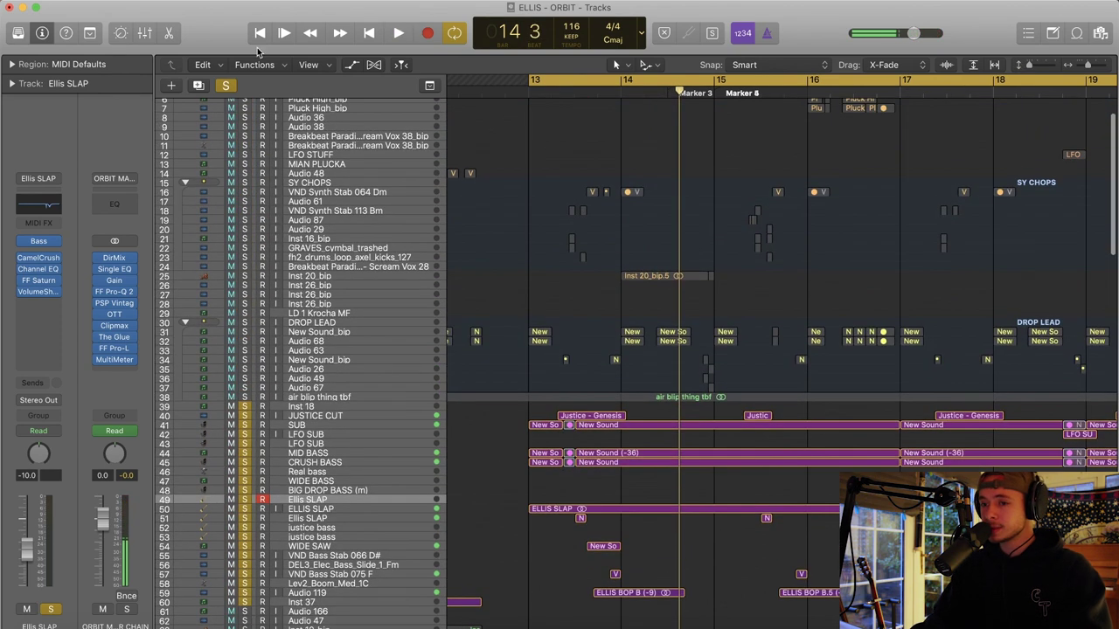
{"action": "left_click", "coordinate": [227, 85]}
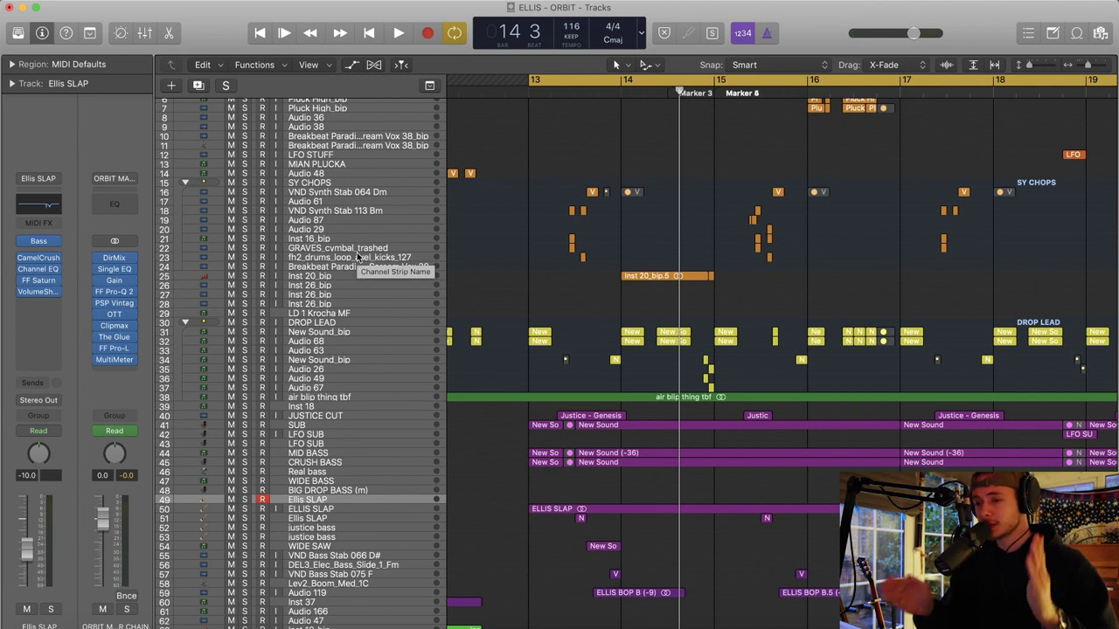
Solo the DROP LEAD stack, audition the lead from bar 13 on its own, and clear the solo
{"action": "left_click", "coordinate": [243, 323]}
{"action": "key", "text": "space"}
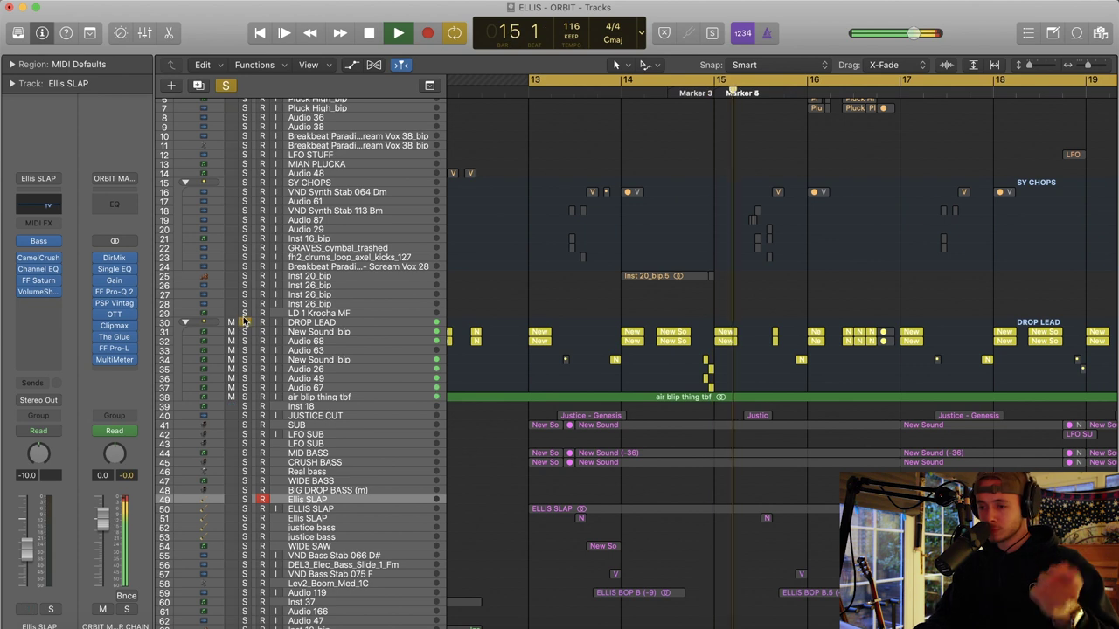
{"action": "key", "text": "space"}
{"action": "left_click", "coordinate": [226, 85]}
Solo the SY CHOPS stack together with DROP LEAD and audition the chops against the lead through bar 15
{"action": "left_click", "coordinate": [324, 184]}
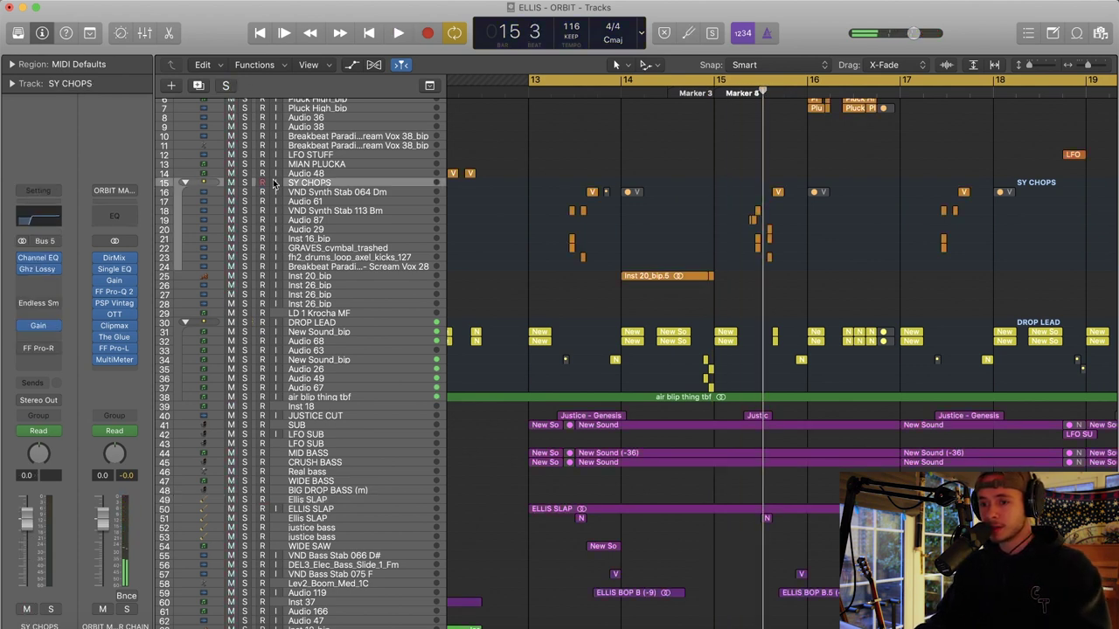
{"action": "left_click", "coordinate": [245, 184]}
{"action": "key", "text": "space"}
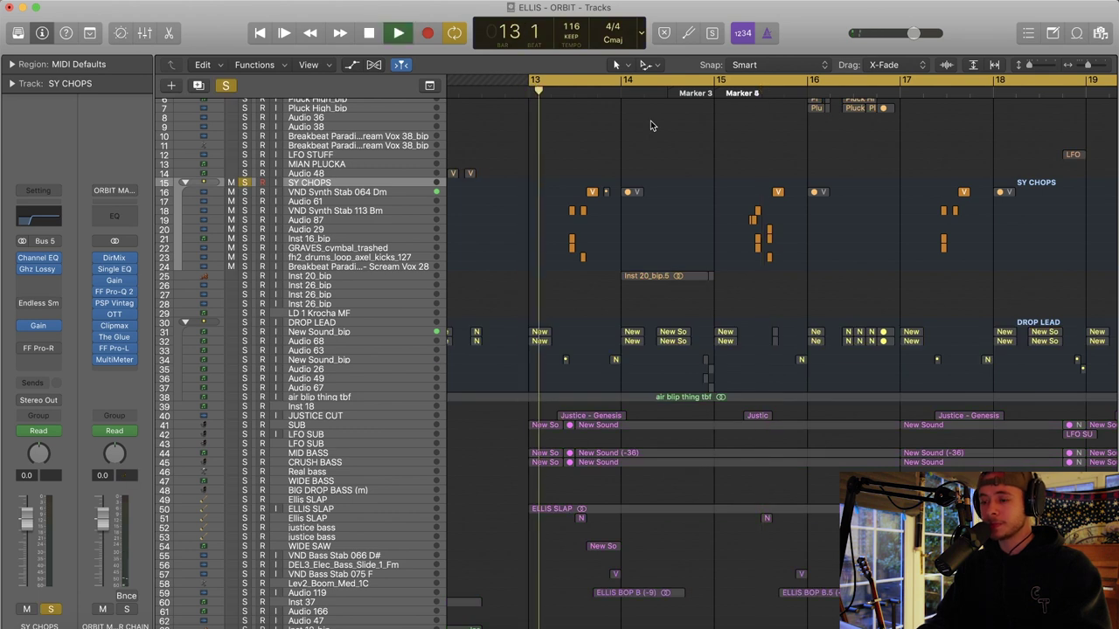
{"action": "left_click", "coordinate": [244, 322]}
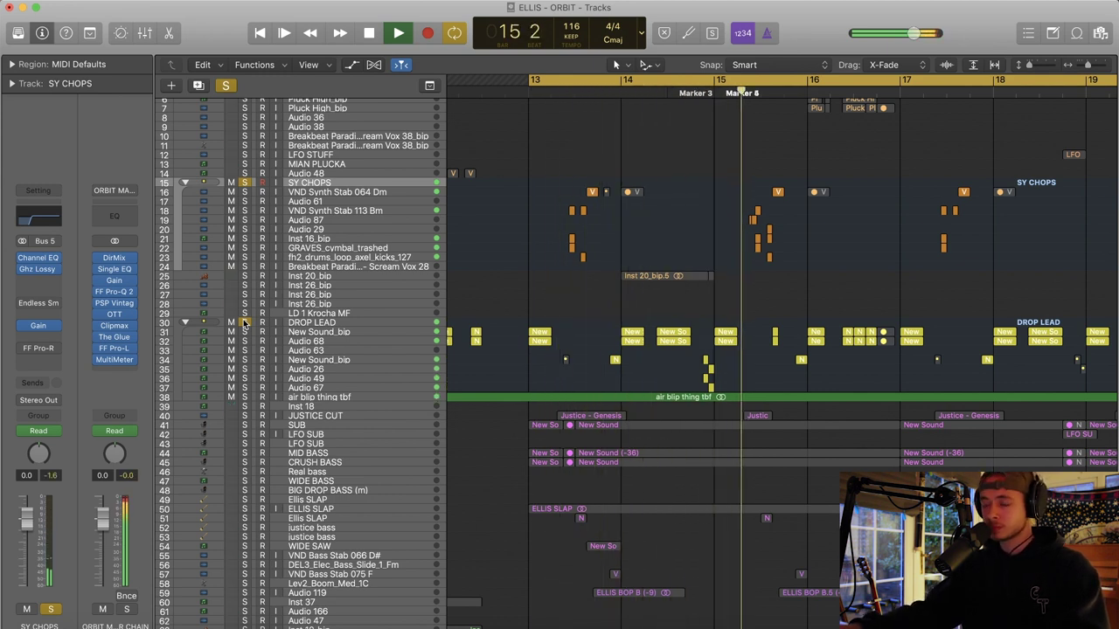
{"action": "key", "text": "space"}
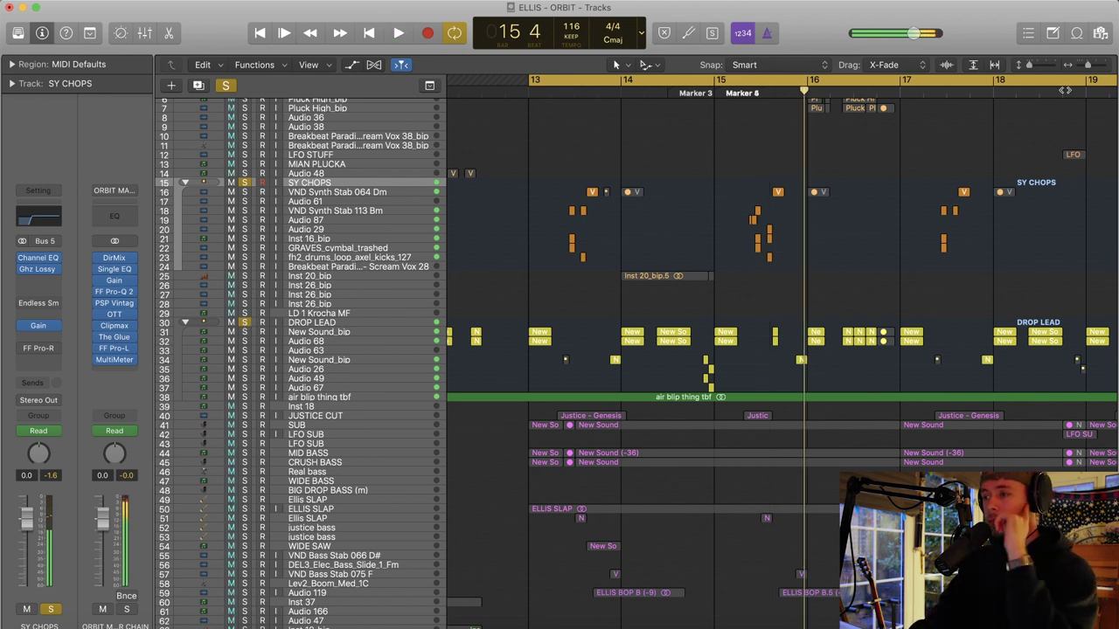
Enlarge the SY CHOPS regions in bar 13, solo only VND Synth Stab 113 Bm, and audition its two stabs
{"action": "left_click", "coordinate": [1101, 67]}
{"action": "left_click", "coordinate": [1101, 66]}
{"action": "left_click", "coordinate": [1101, 67]}
{"action": "scroll", "coordinate": [746, 123], "scroll_direction": "left", "scroll_amount": 8}
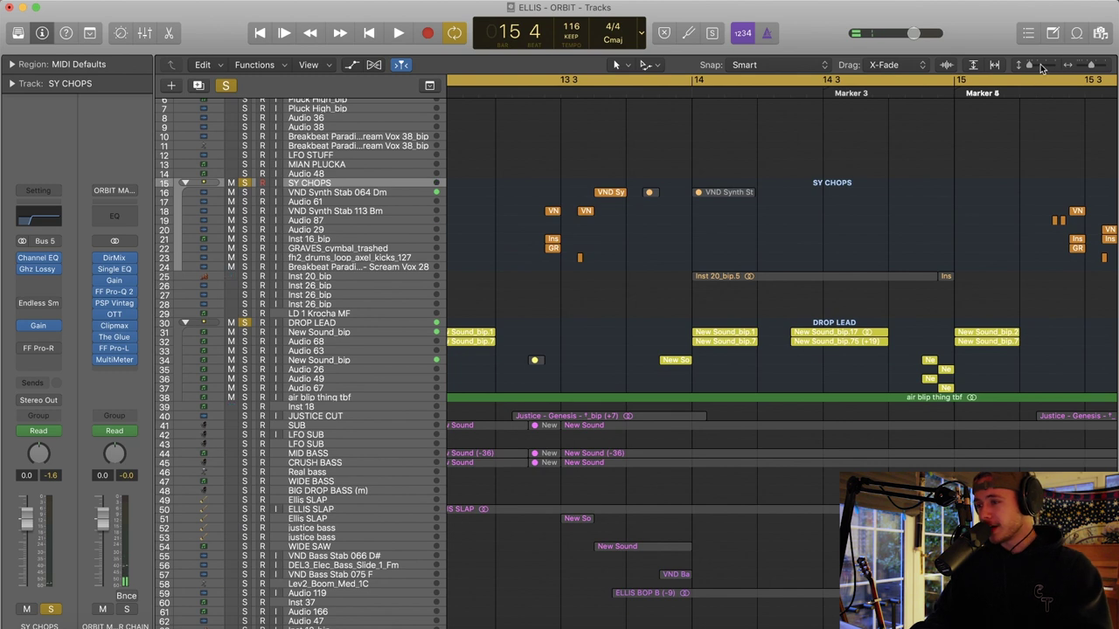
{"action": "left_click_drag", "start_coordinate": [1034, 65], "coordinate": [1039, 69]}
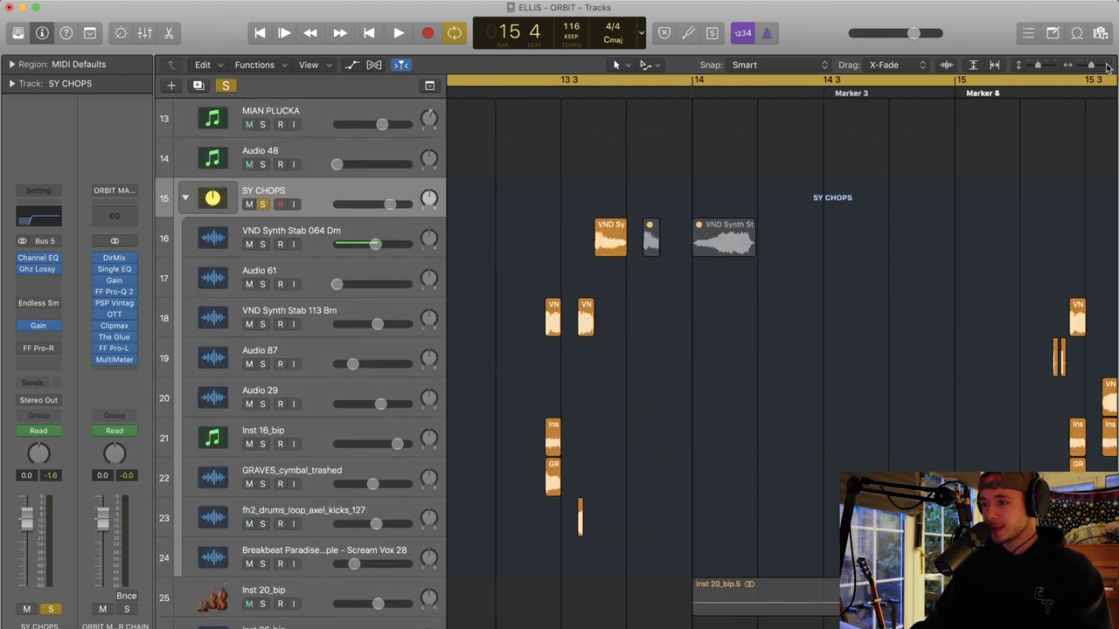
{"action": "left_click", "coordinate": [1108, 68]}
{"action": "left_click", "coordinate": [1108, 68]}
{"action": "scroll", "coordinate": [648, 213], "scroll_direction": "right", "scroll_amount": 3}
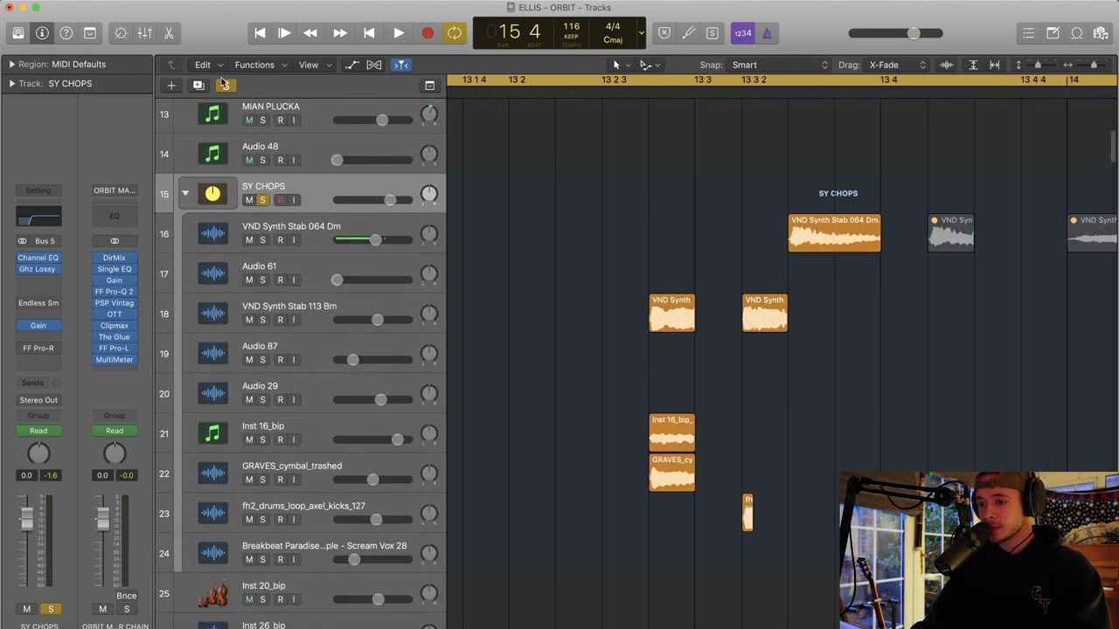
{"action": "left_click", "coordinate": [263, 320]}
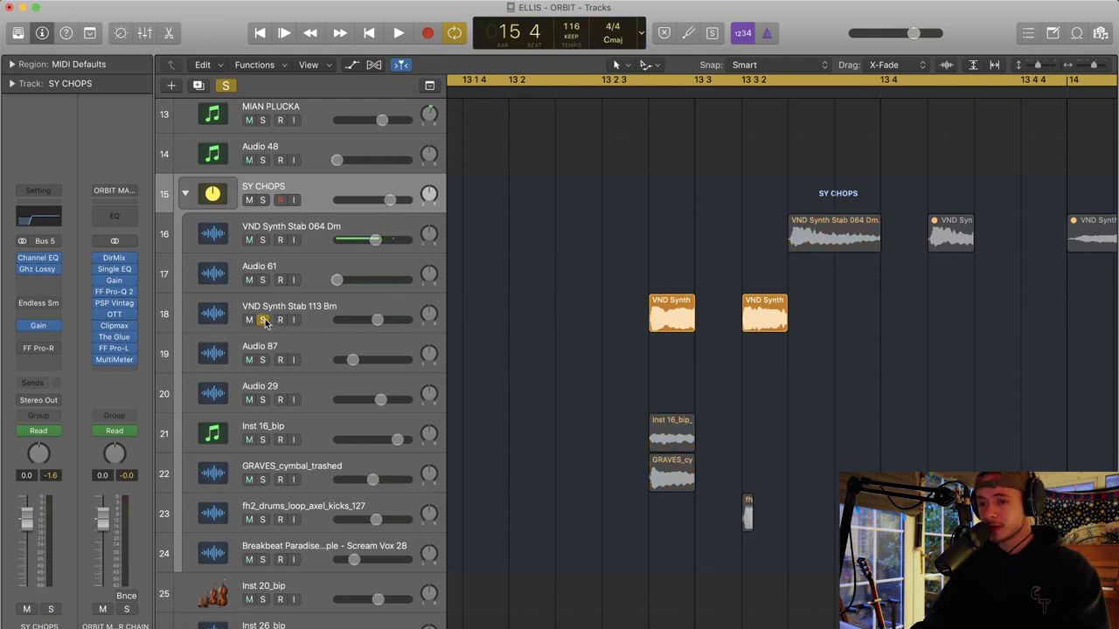
{"action": "left_click", "coordinate": [299, 304]}
{"action": "key", "text": "space"}
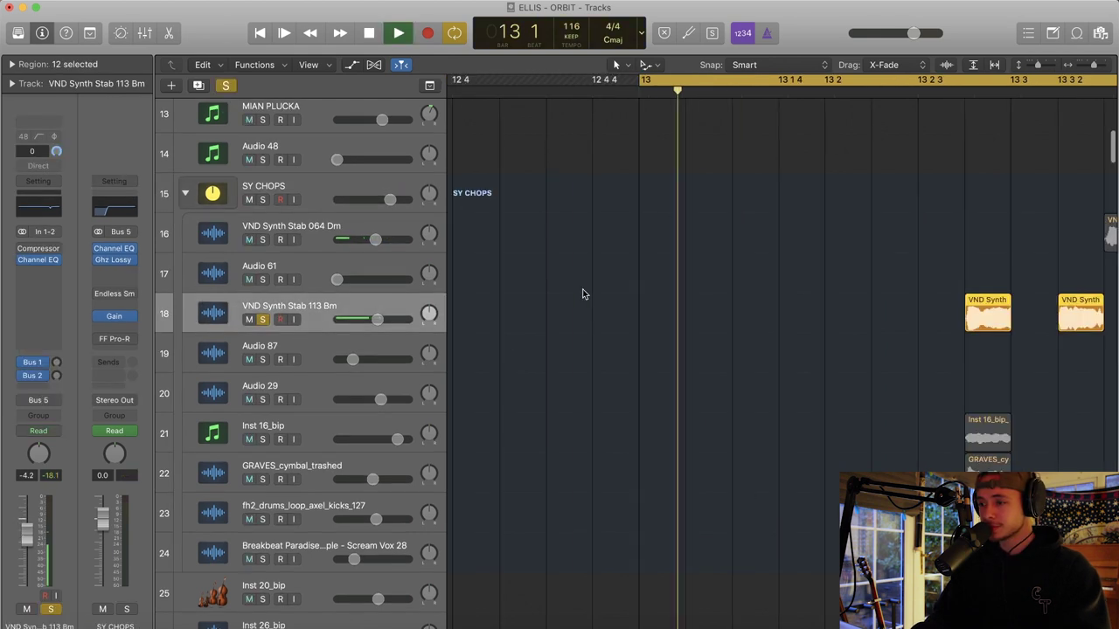
{"action": "key", "text": "space"}
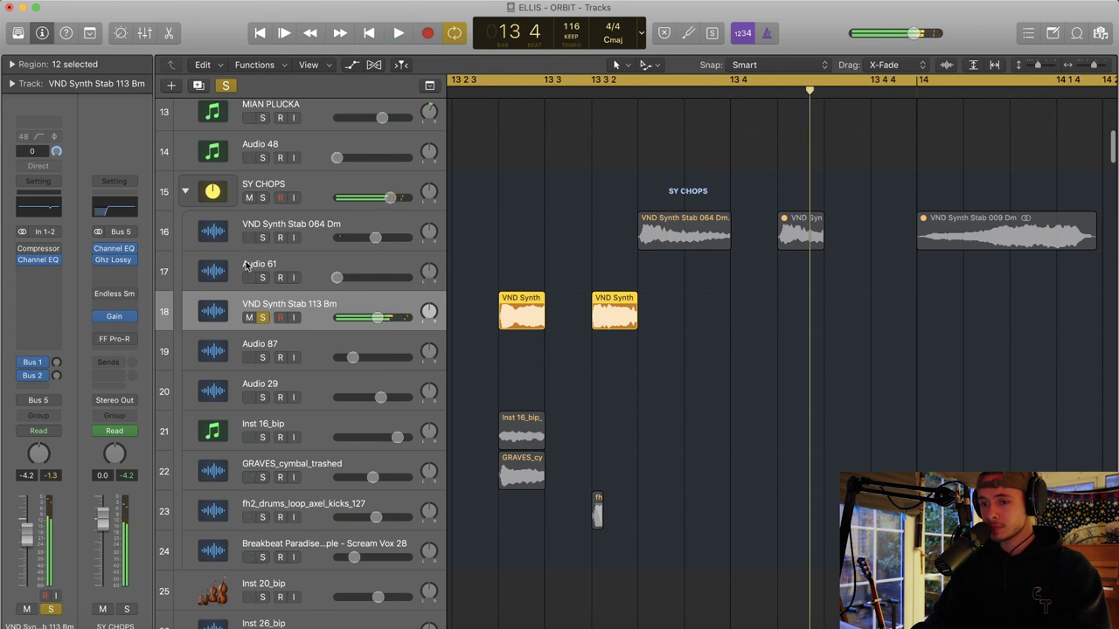
Add VND Synth Stab 064 Dm to the solo, audition both stabs from 13 3, and show the 064 Dm track's effects
{"action": "left_click", "coordinate": [264, 238]}
{"action": "left_click", "coordinate": [577, 88]}
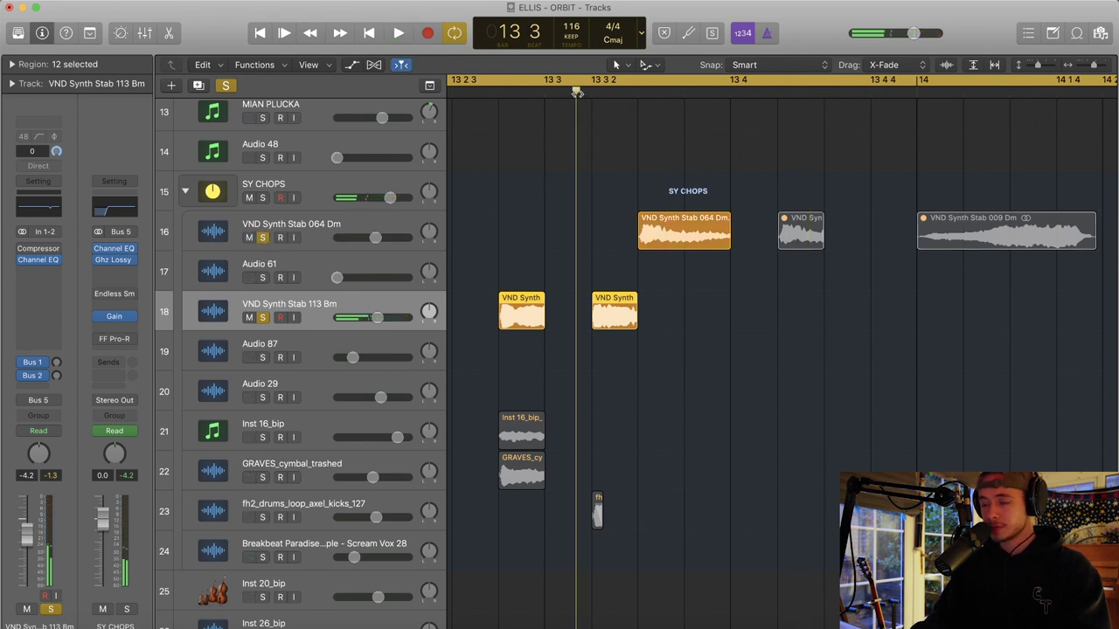
{"action": "key", "text": "space"}
{"action": "key", "text": "space"}
{"action": "left_click", "coordinate": [326, 229]}
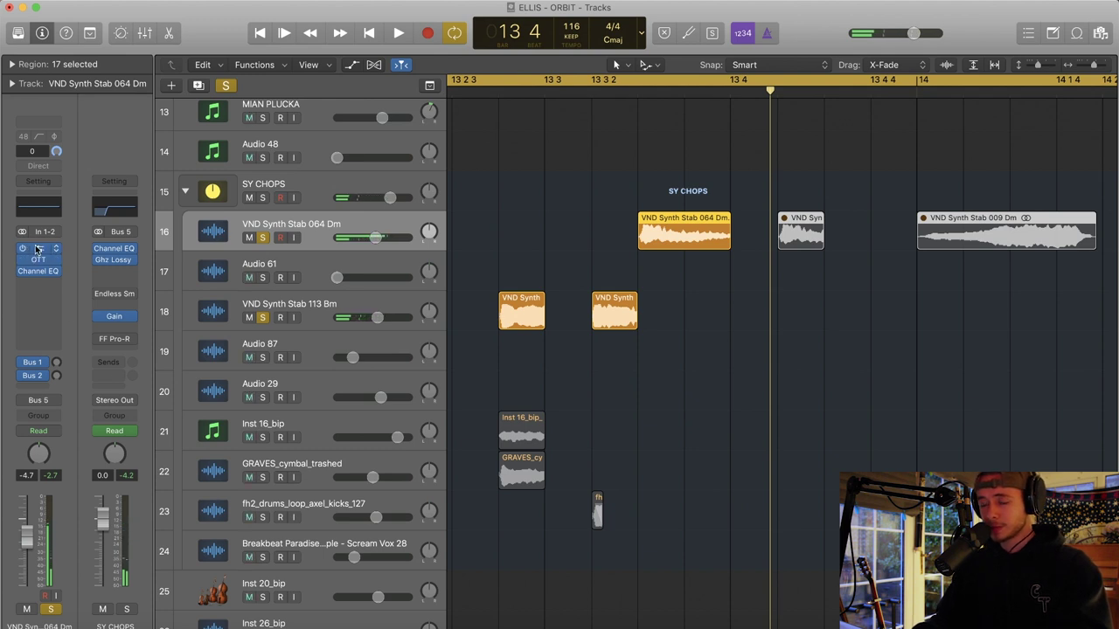
Set a short cycle range from 13 3 2 to just past 13 4 and audition the two soloed synth stabs
{"action": "left_click", "coordinate": [616, 80]}
{"action": "left_click_drag", "start_coordinate": [594, 81], "coordinate": [845, 98]}
{"action": "key", "text": "space"}
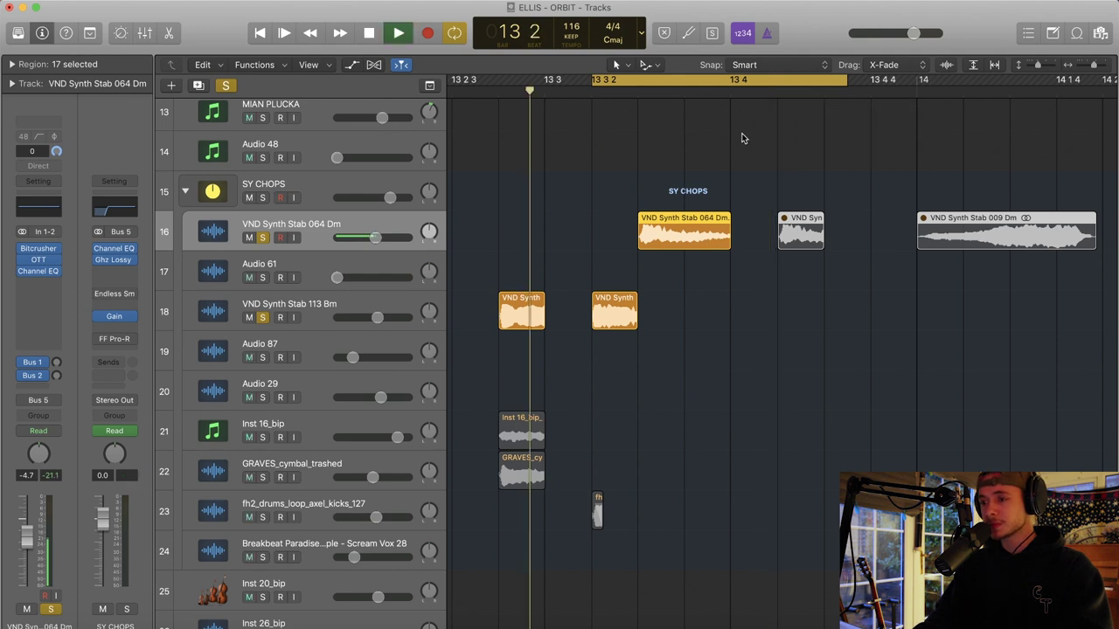
{"action": "key", "text": "space"}
{"action": "scroll", "coordinate": [662, 209], "scroll_direction": "down", "scroll_amount": 2}
{"action": "scroll", "coordinate": [661, 210], "scroll_direction": "left", "scroll_amount": 4}
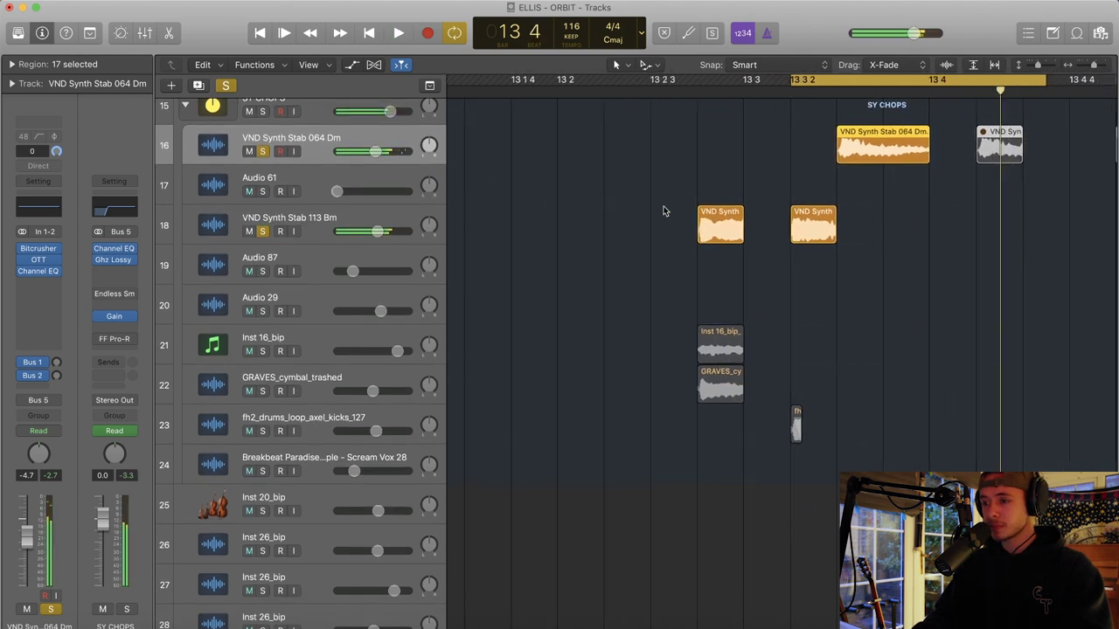
Move the cycle range to start just before 13 3, solo only Inst 16_bip, and audition its chop
{"action": "left_click_drag", "start_coordinate": [677, 79], "coordinate": [902, 84]}
{"action": "left_click", "coordinate": [226, 86]}
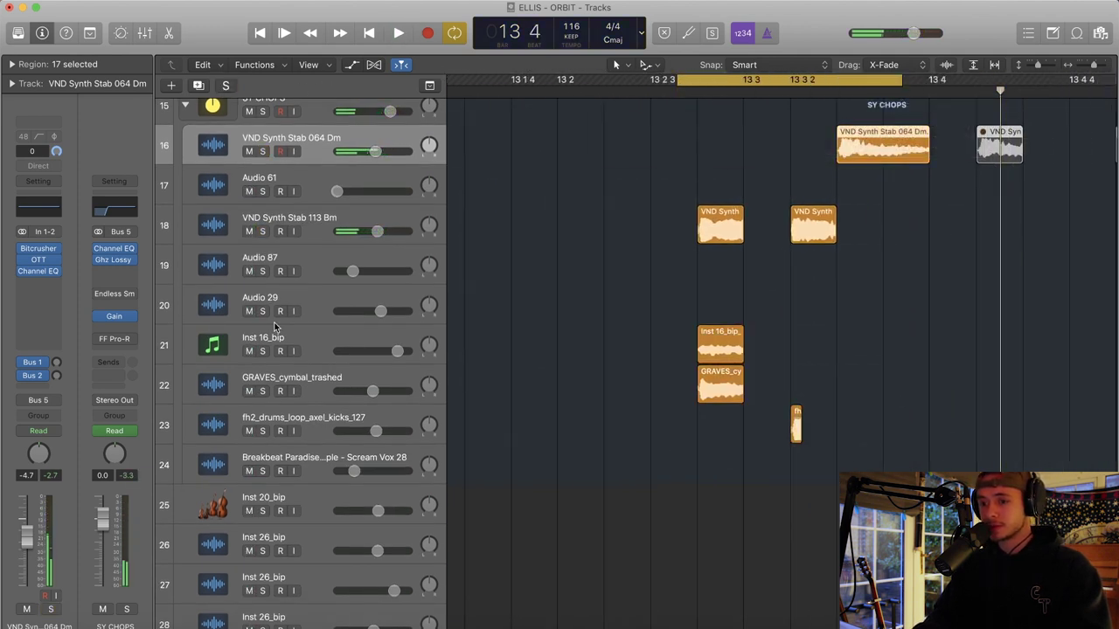
{"action": "left_click", "coordinate": [263, 352]}
{"action": "left_click", "coordinate": [303, 335]}
{"action": "key", "text": "space"}
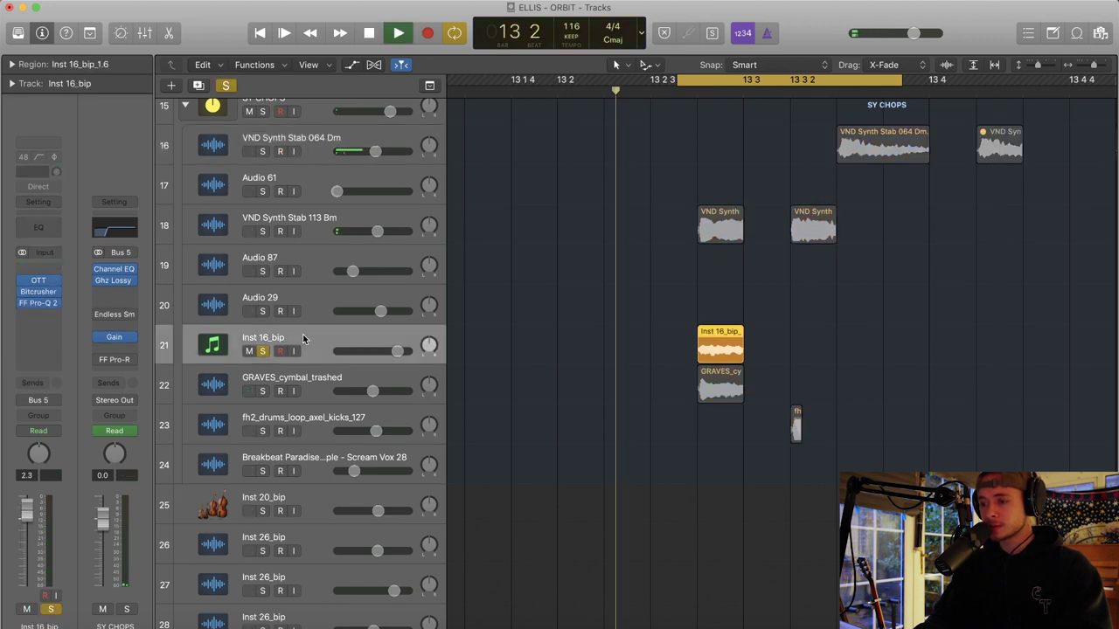
{"action": "key", "text": "space"}
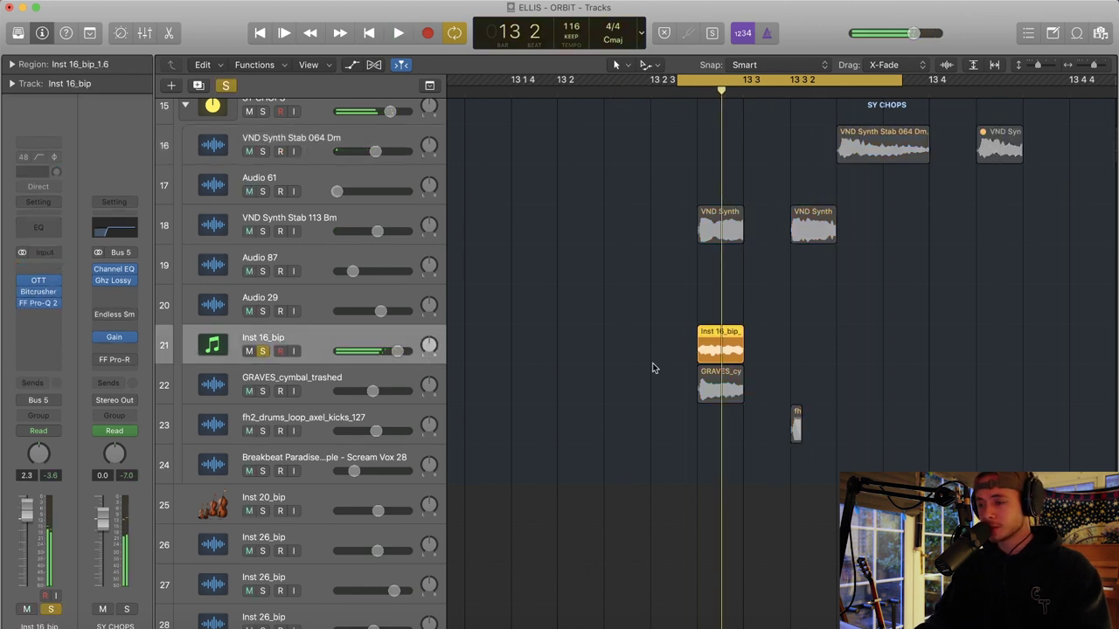
Replace the solo with GRAVES_cymbal_trashed, fh2_drums_loop_axel_kicks_127 and the Scream Vox 28 track, and audition these percussive chops
{"action": "scroll", "coordinate": [804, 404], "scroll_direction": "right", "scroll_amount": 1}
{"action": "scroll", "coordinate": [805, 403], "scroll_direction": "down", "scroll_amount": 1}
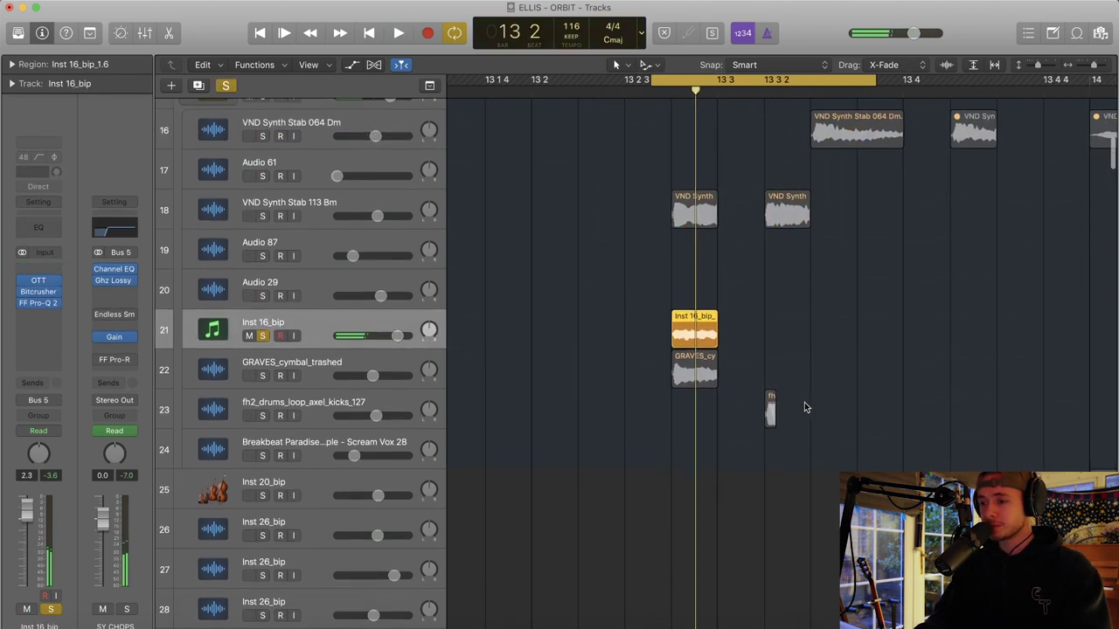
{"action": "left_click", "coordinate": [227, 86]}
{"action": "left_click", "coordinate": [261, 375]}
{"action": "key", "text": "space"}
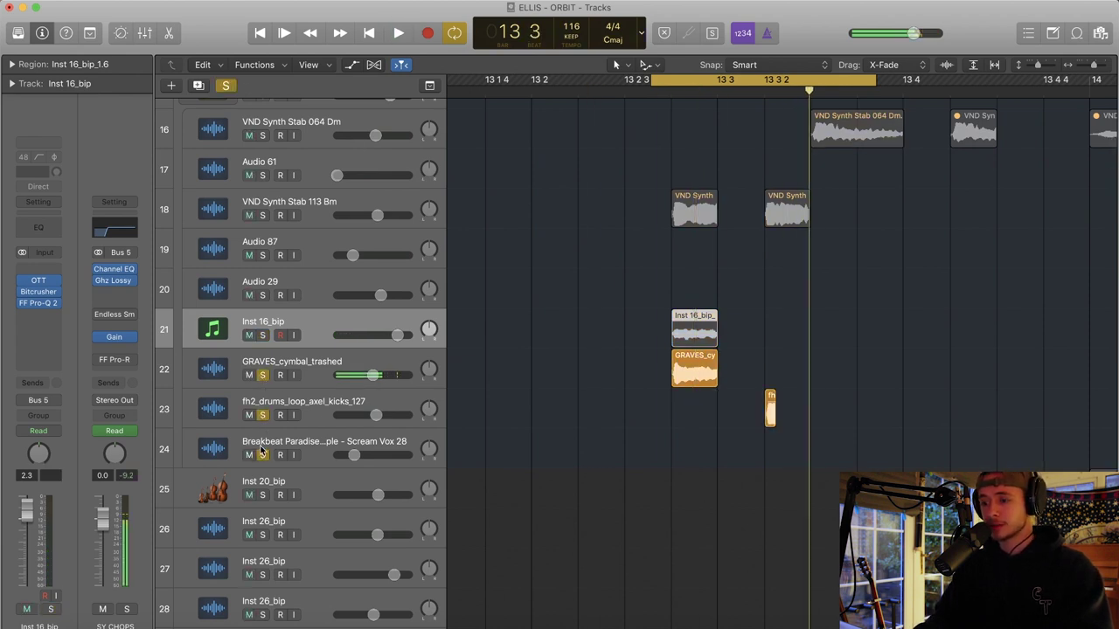
{"action": "scroll", "coordinate": [735, 340], "scroll_direction": "right", "scroll_amount": 2}
{"action": "left_click", "coordinate": [328, 395]}
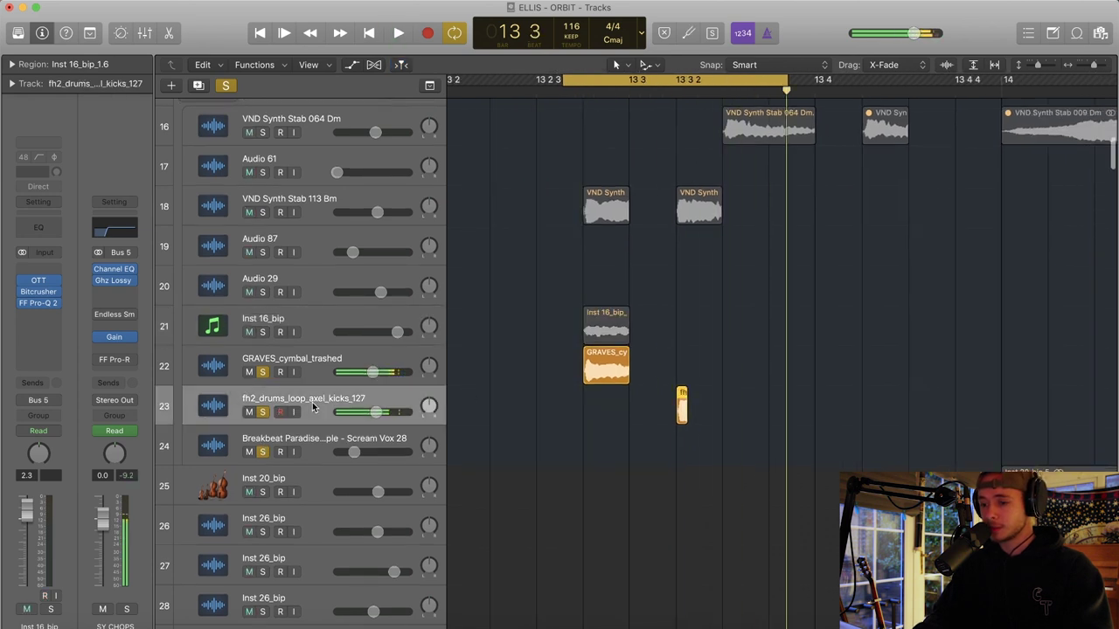
Solo the whole SY CHOPS stack and audition all the layered chops around 13 3 together
{"action": "scroll", "coordinate": [346, 366], "scroll_direction": "up", "scroll_amount": 1}
{"action": "scroll", "coordinate": [346, 365], "scroll_direction": "up", "scroll_amount": 2}
{"action": "left_click", "coordinate": [263, 181]}
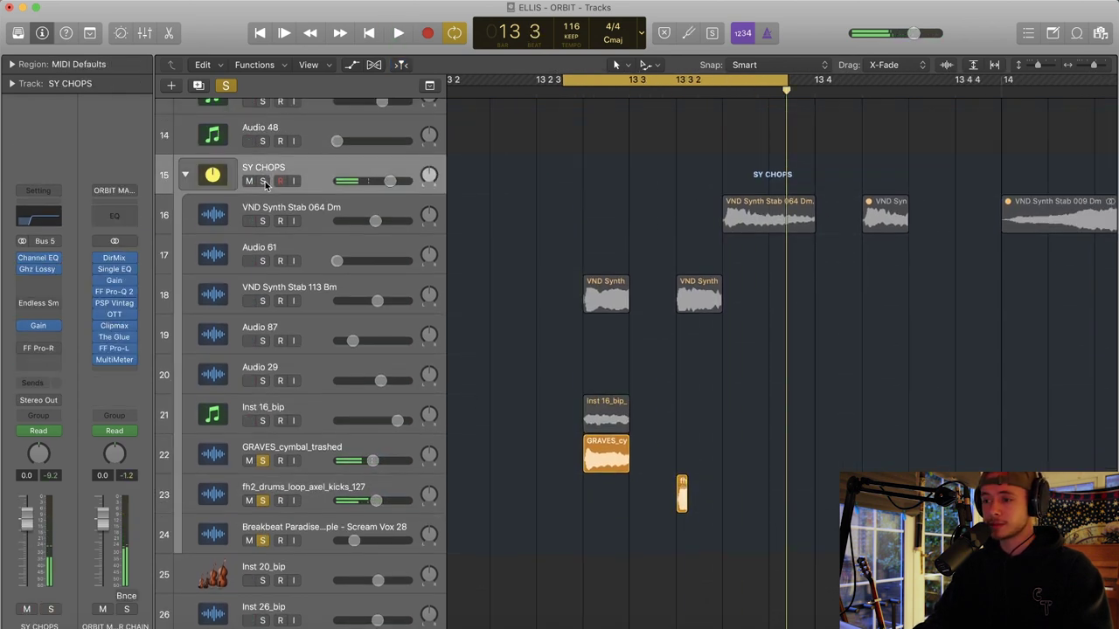
{"action": "key", "text": "space"}
{"action": "key", "text": "space"}
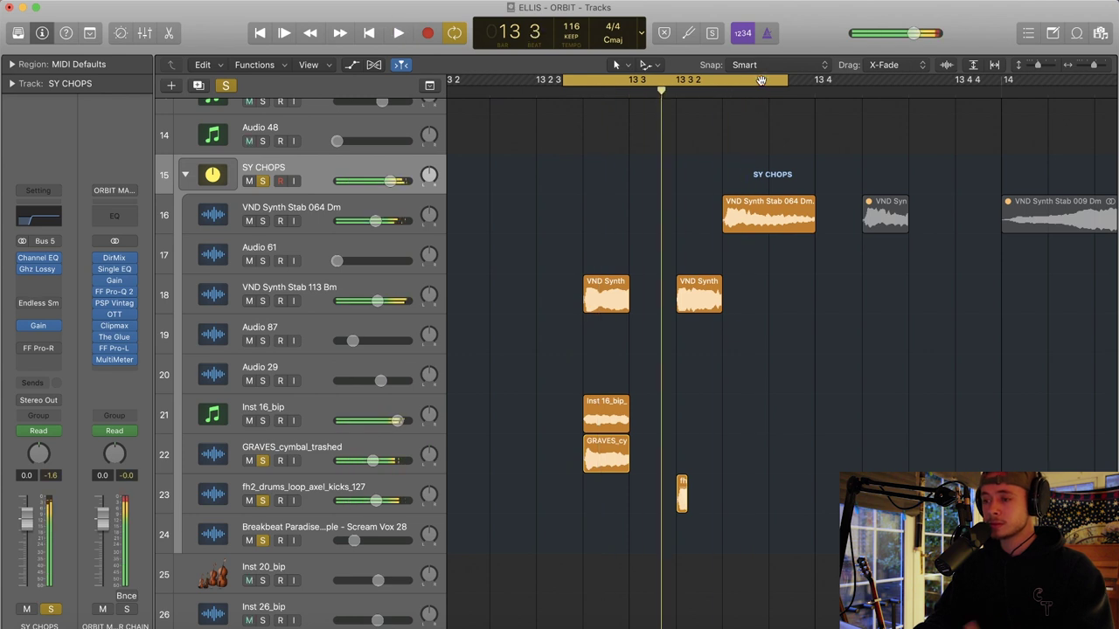
Set the cycle range from about 15 2 to about 16 3 and audition the second SY CHOPS phrase
{"action": "left_click", "coordinate": [763, 81]}
{"action": "left_click_drag", "start_coordinate": [1092, 66], "coordinate": [1088, 67]}
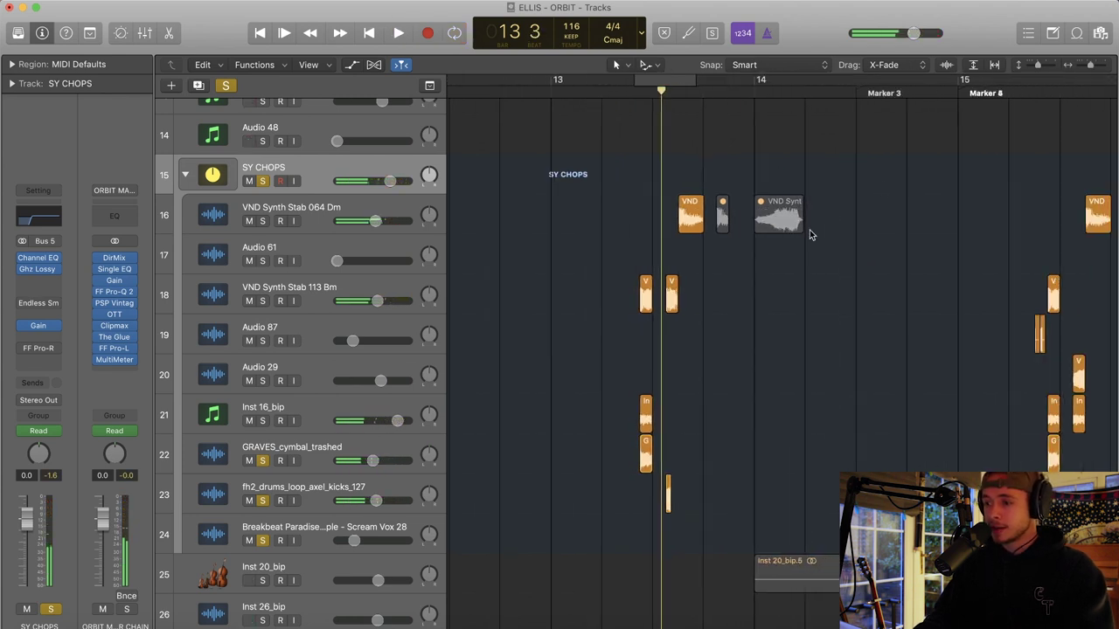
{"action": "scroll", "coordinate": [809, 230], "scroll_direction": "right", "scroll_amount": 5}
{"action": "left_click_drag", "start_coordinate": [697, 80], "coordinate": [967, 116]}
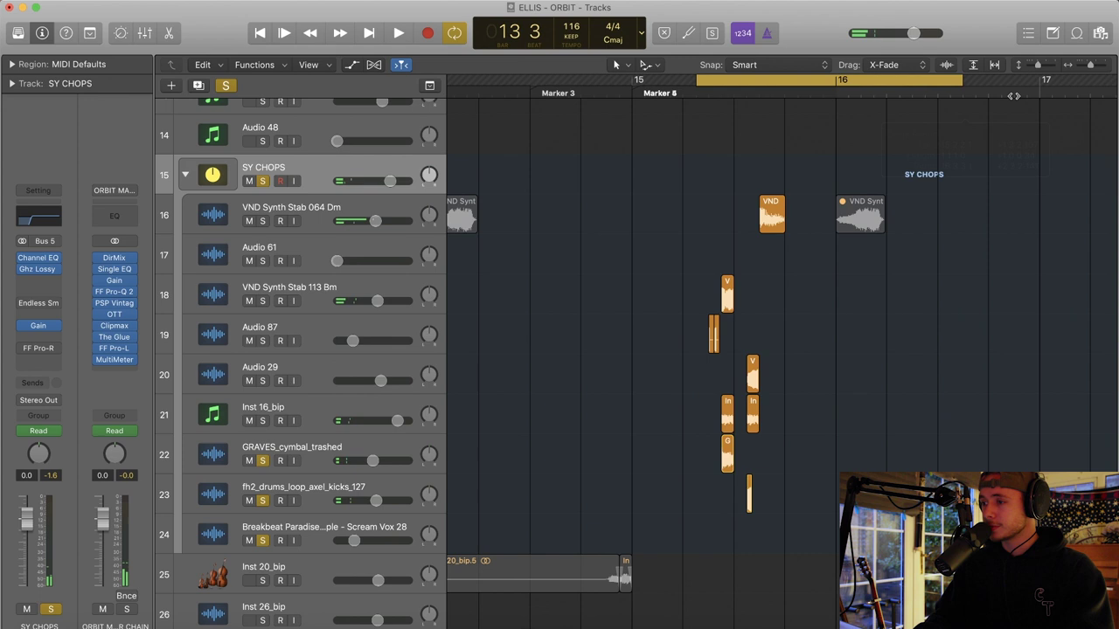
{"action": "key", "text": "space"}
{"action": "left_click_drag", "start_coordinate": [1089, 66], "coordinate": [1034, 68]}
{"action": "key", "text": "space"}
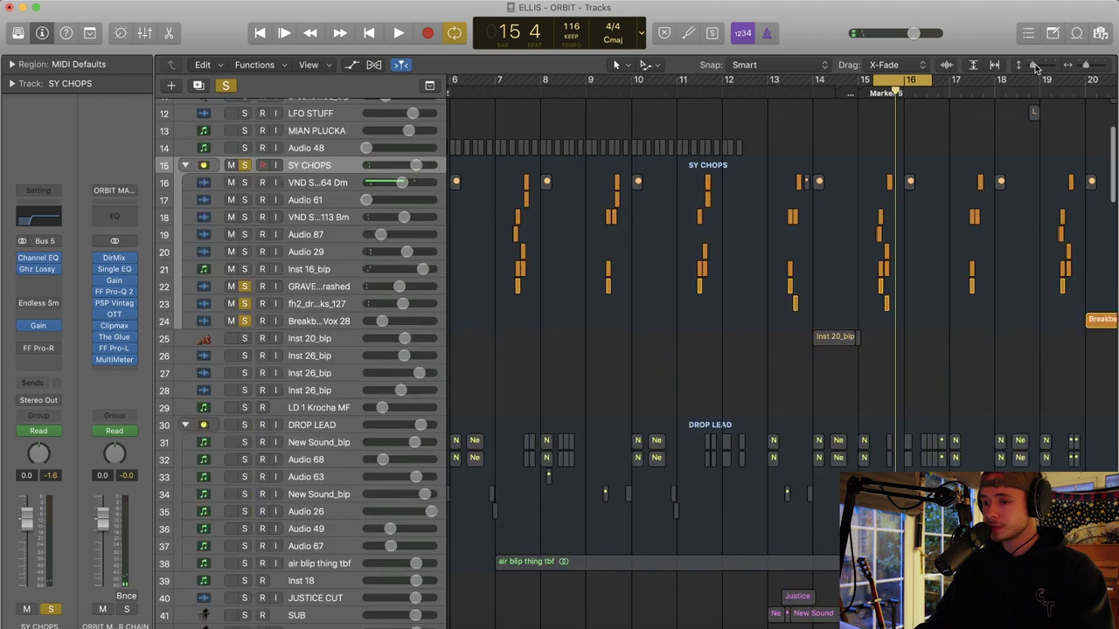
Inspect the Inst 16_bip and Audio 29 channel strips, and look over how the chops repeat across the arrangement
{"action": "left_click", "coordinate": [321, 269]}
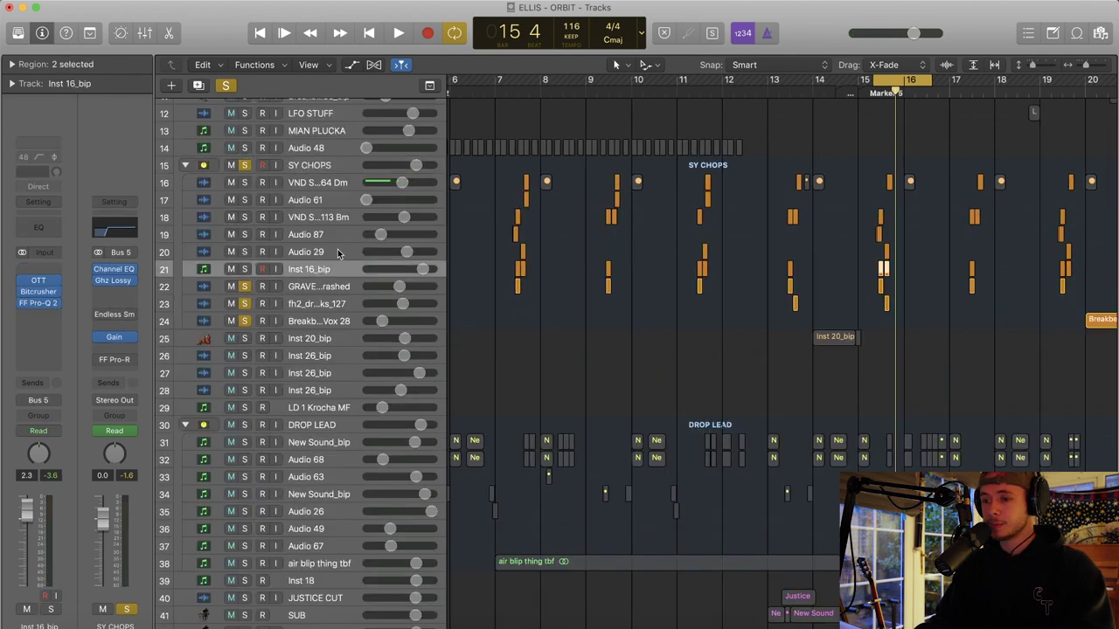
{"action": "left_click", "coordinate": [305, 252]}
{"action": "scroll", "coordinate": [962, 162], "scroll_direction": "down", "scroll_amount": 3}
{"action": "scroll", "coordinate": [961, 162], "scroll_direction": "left", "scroll_amount": 5}
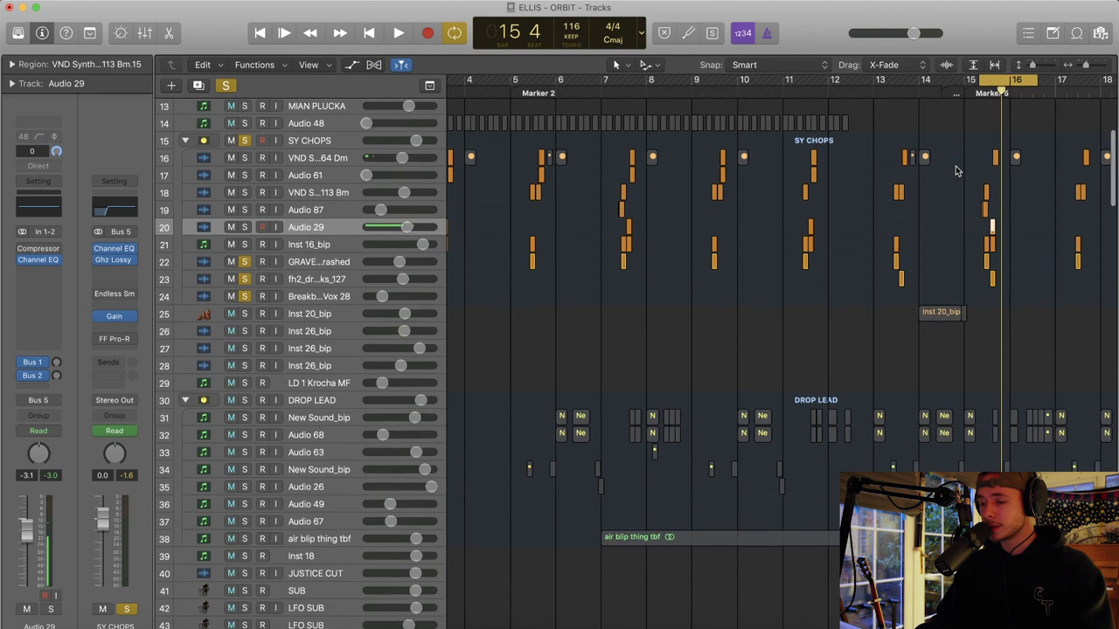
{"action": "left_click_drag", "start_coordinate": [1031, 69], "coordinate": [1085, 66]}
{"action": "scroll", "coordinate": [790, 215], "scroll_direction": "right", "scroll_amount": 3}
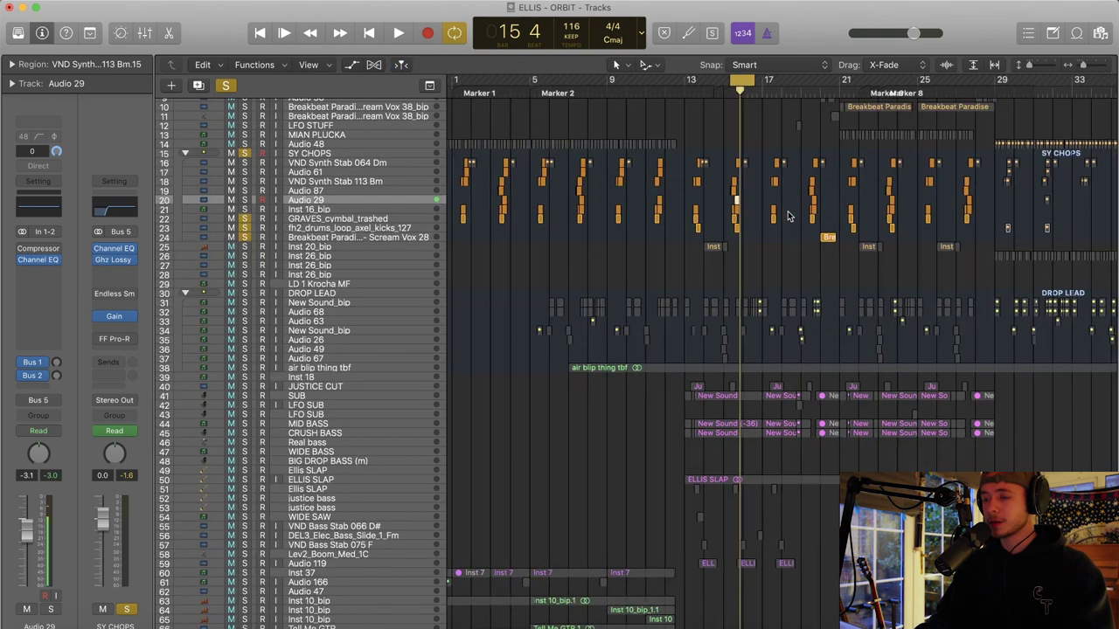
{"action": "scroll", "coordinate": [789, 215], "scroll_direction": "up", "scroll_amount": 4}
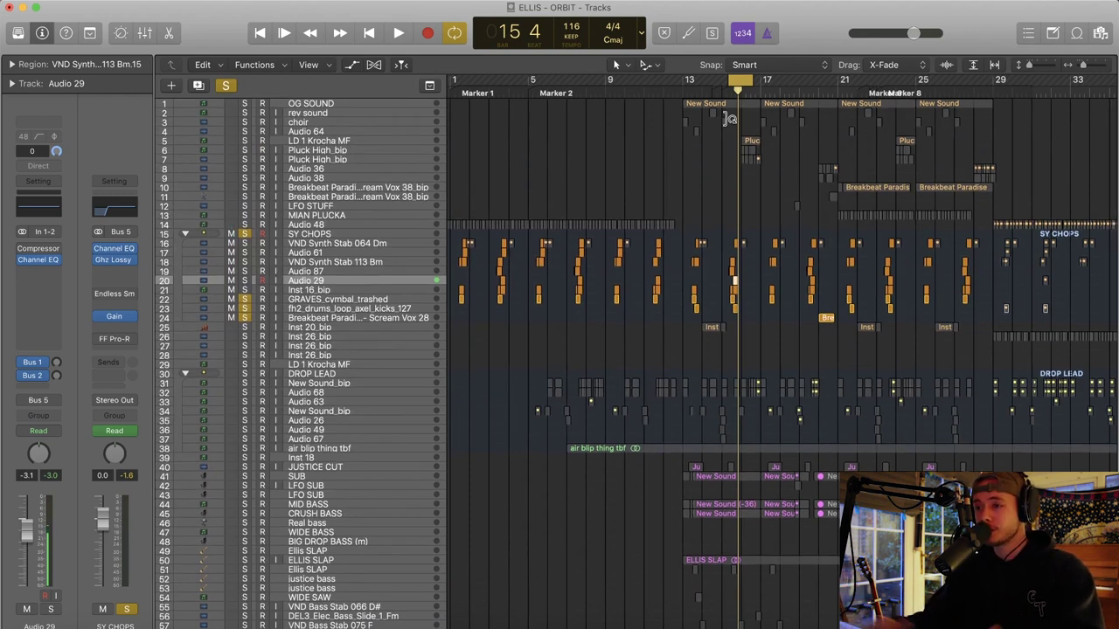
Set the cycle range to cover the drop from bar 13 to bar 22
{"action": "left_click_drag", "start_coordinate": [688, 84], "coordinate": [849, 92]}
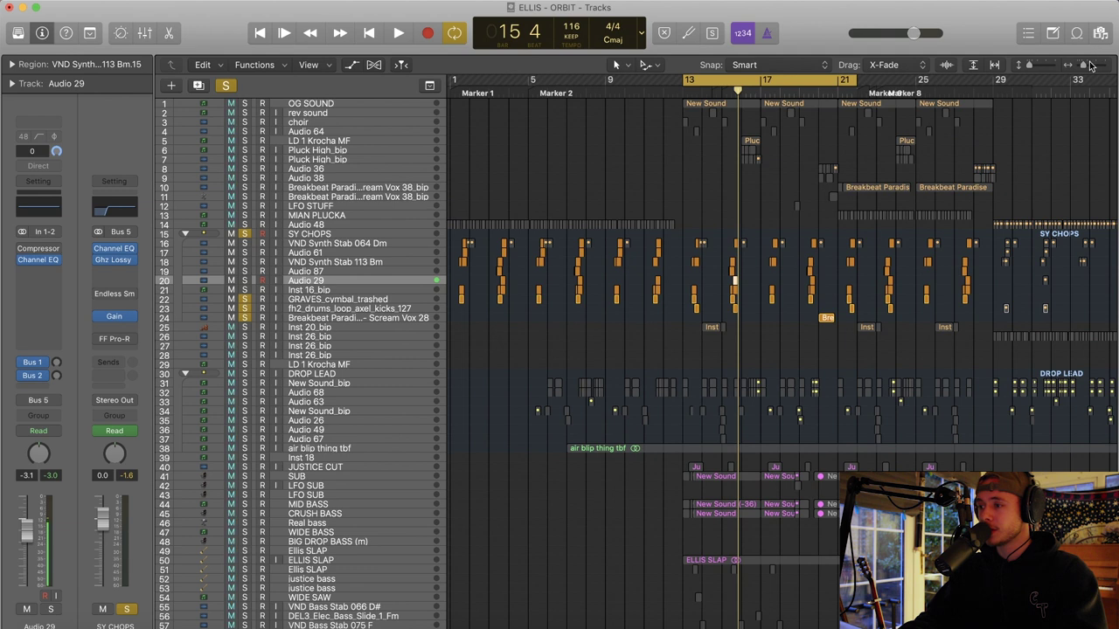
{"action": "left_click", "coordinate": [1092, 66]}
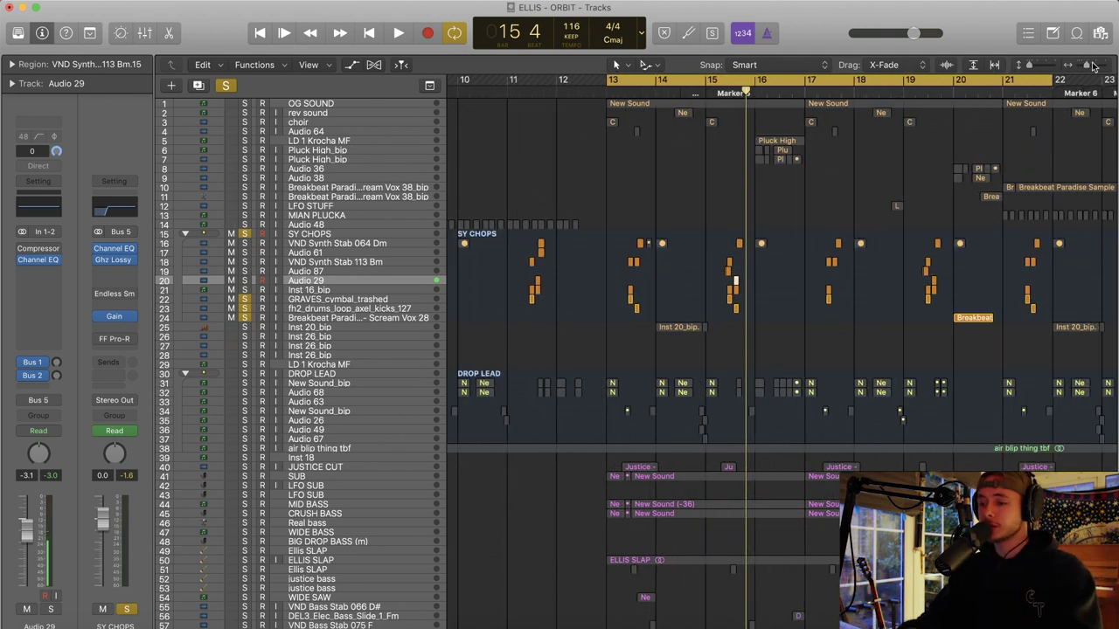
{"action": "left_click_drag", "start_coordinate": [1086, 65], "coordinate": [1090, 65]}
{"action": "scroll", "coordinate": [872, 196], "scroll_direction": "left", "scroll_amount": 4}
{"action": "scroll", "coordinate": [742, 165], "scroll_direction": "down", "scroll_amount": 5}
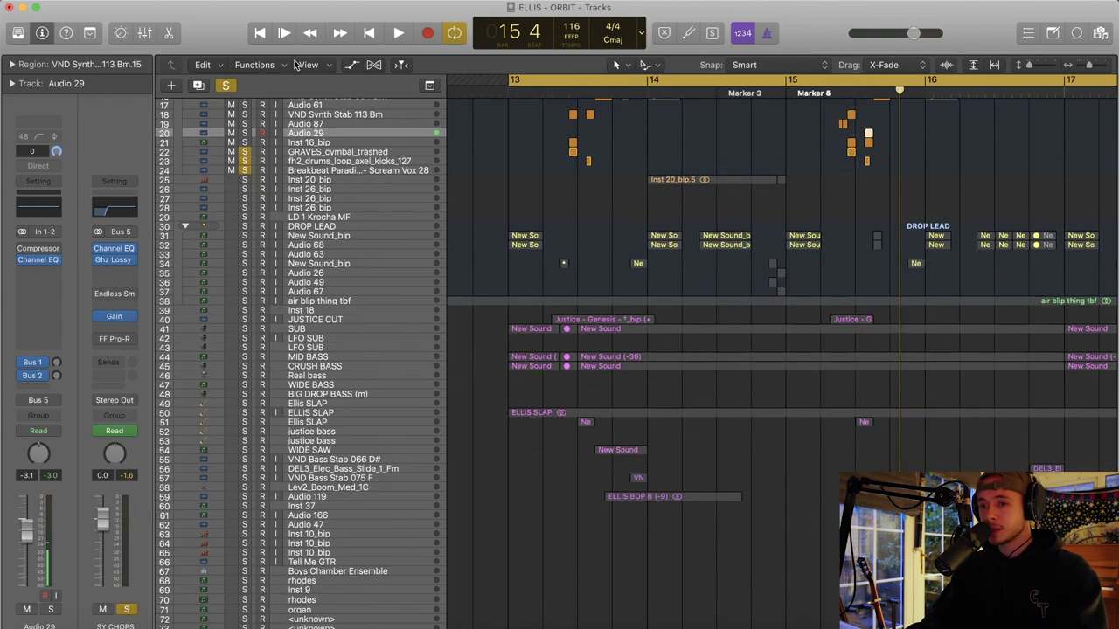
Clear the SY CHOPS solos and enlarge the track height around the ROBOTAKI kick in the DRUM BUS MAIN stack
{"action": "left_click", "coordinate": [225, 85]}
{"action": "scroll", "coordinate": [476, 258], "scroll_direction": "down", "scroll_amount": 15}
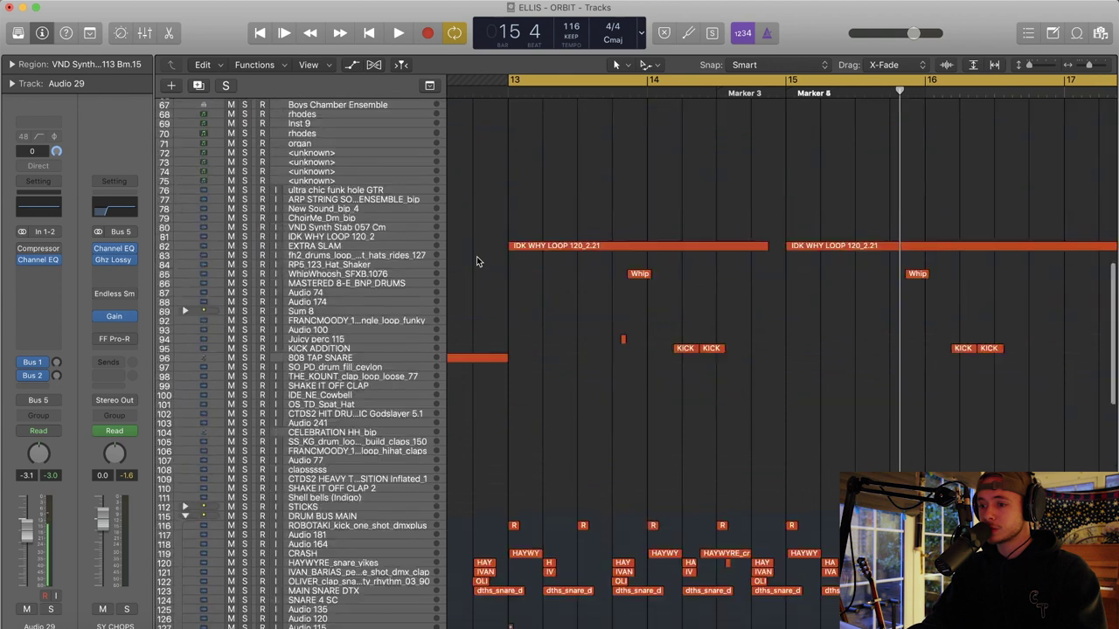
{"action": "scroll", "coordinate": [477, 260], "scroll_direction": "down", "scroll_amount": 10}
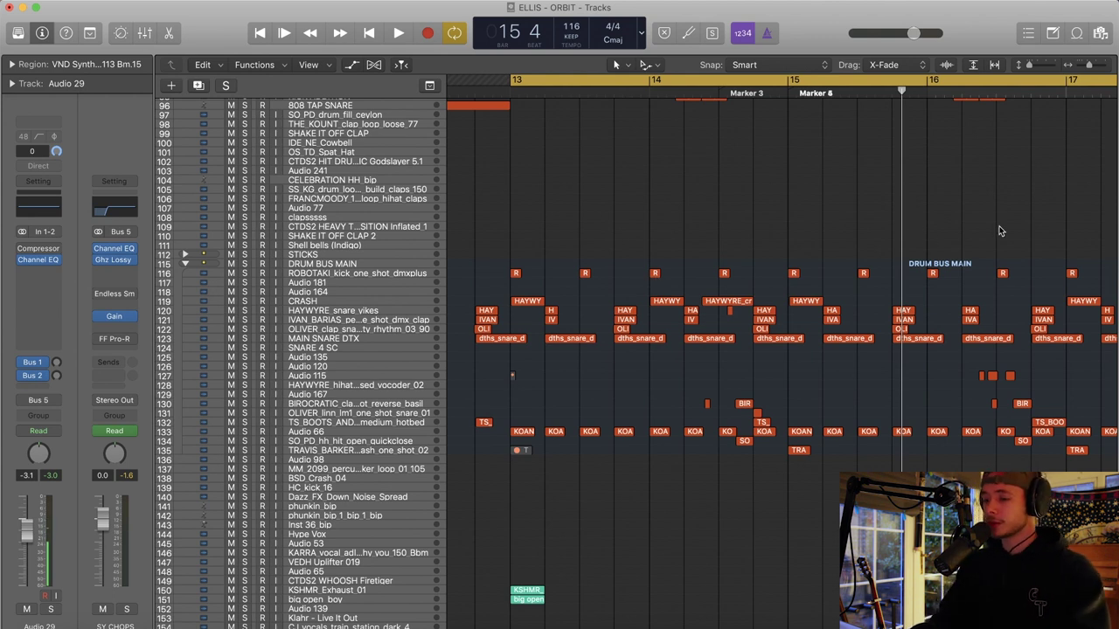
{"action": "left_click", "coordinate": [349, 273]}
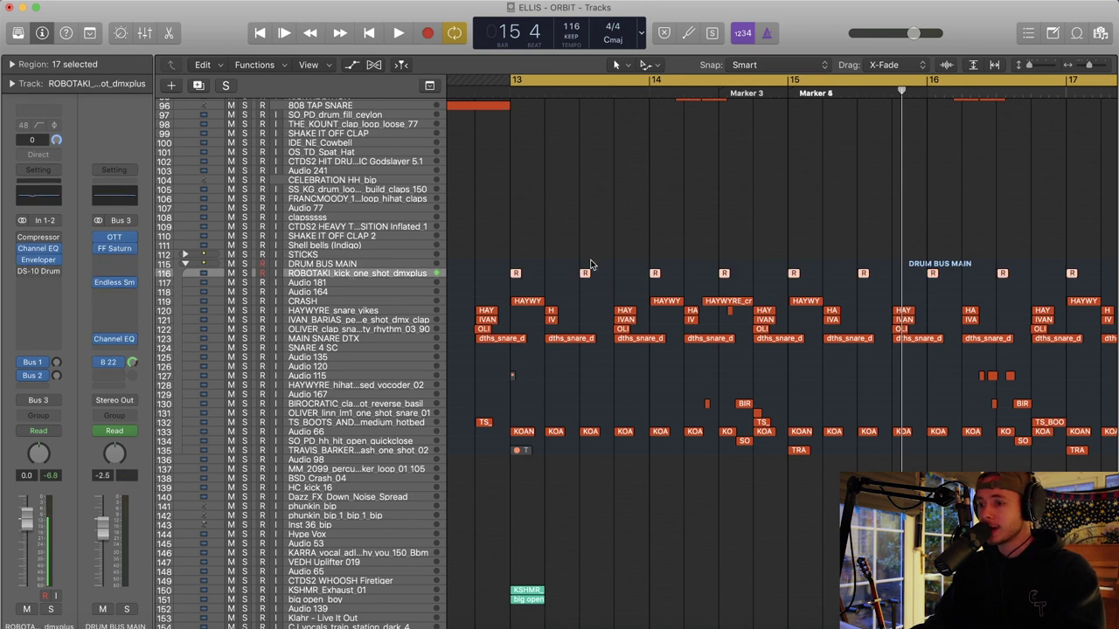
{"action": "left_click", "coordinate": [558, 266]}
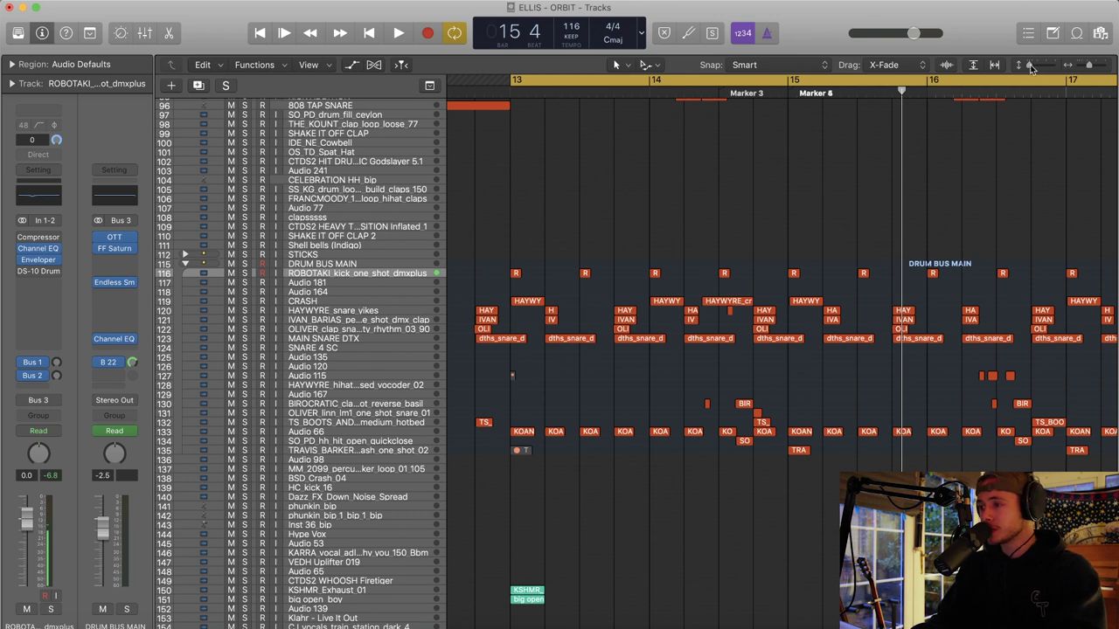
{"action": "left_click_drag", "start_coordinate": [1032, 69], "coordinate": [1038, 66]}
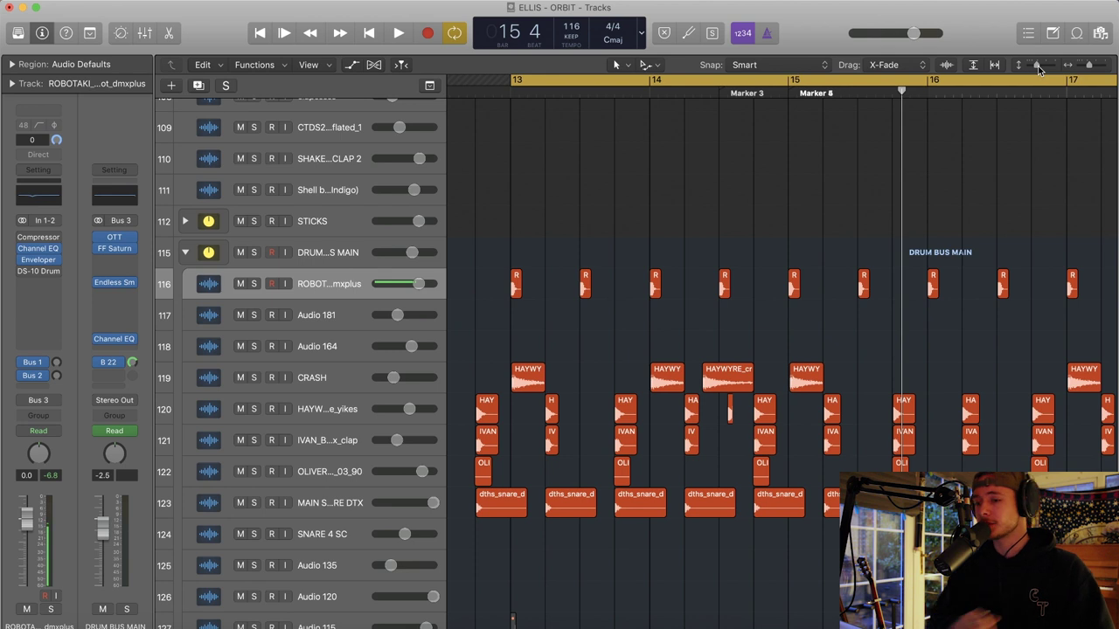
Audition the ROBOTAKI kick on its own and inspect its Enveloper and Channel EQ settings
{"action": "left_click", "coordinate": [254, 285]}
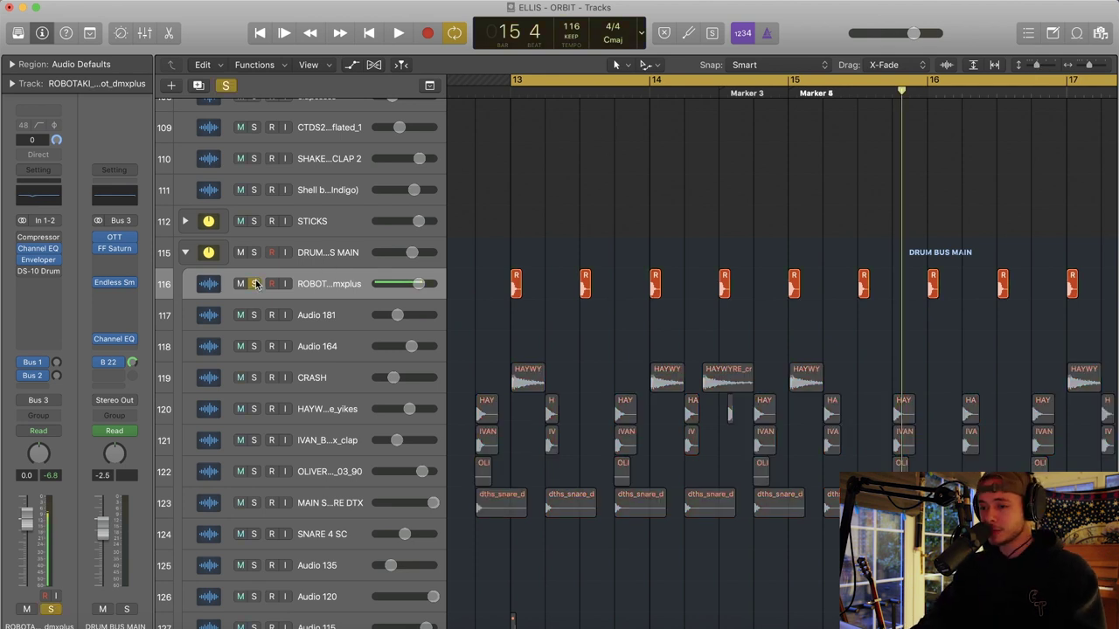
{"action": "key", "text": "space"}
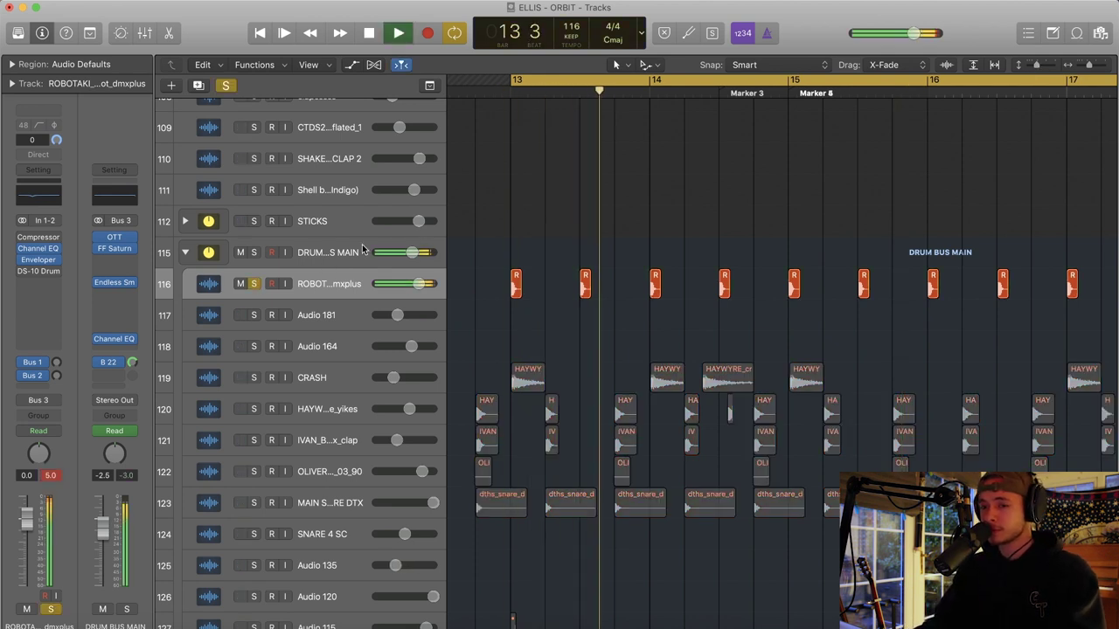
{"action": "key", "text": "space"}
{"action": "left_click", "coordinate": [39, 259]}
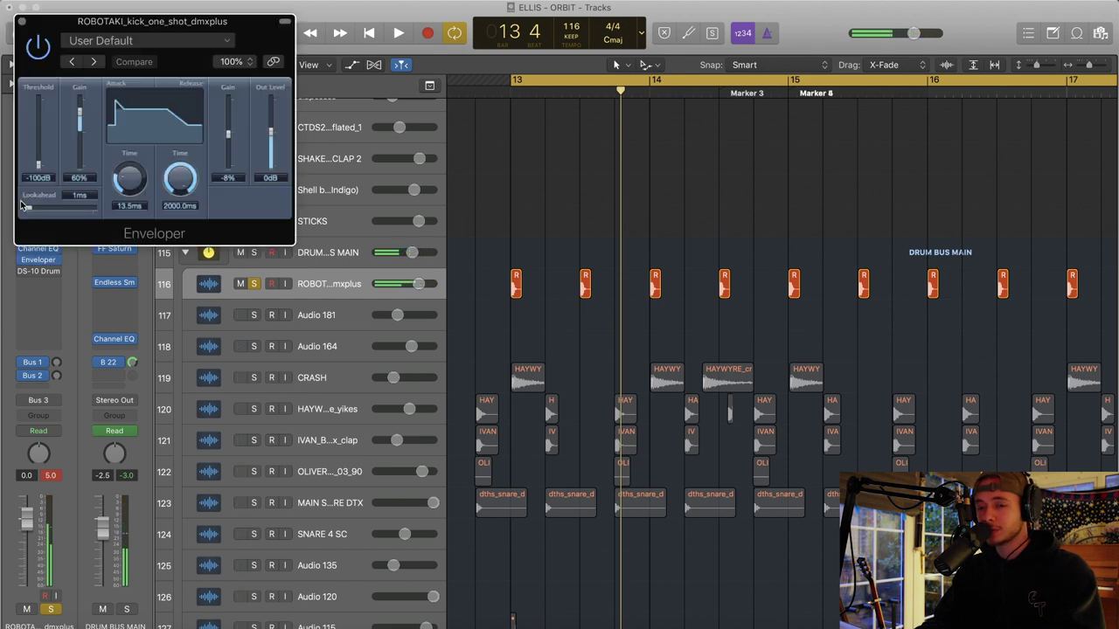
{"action": "left_click", "coordinate": [22, 21]}
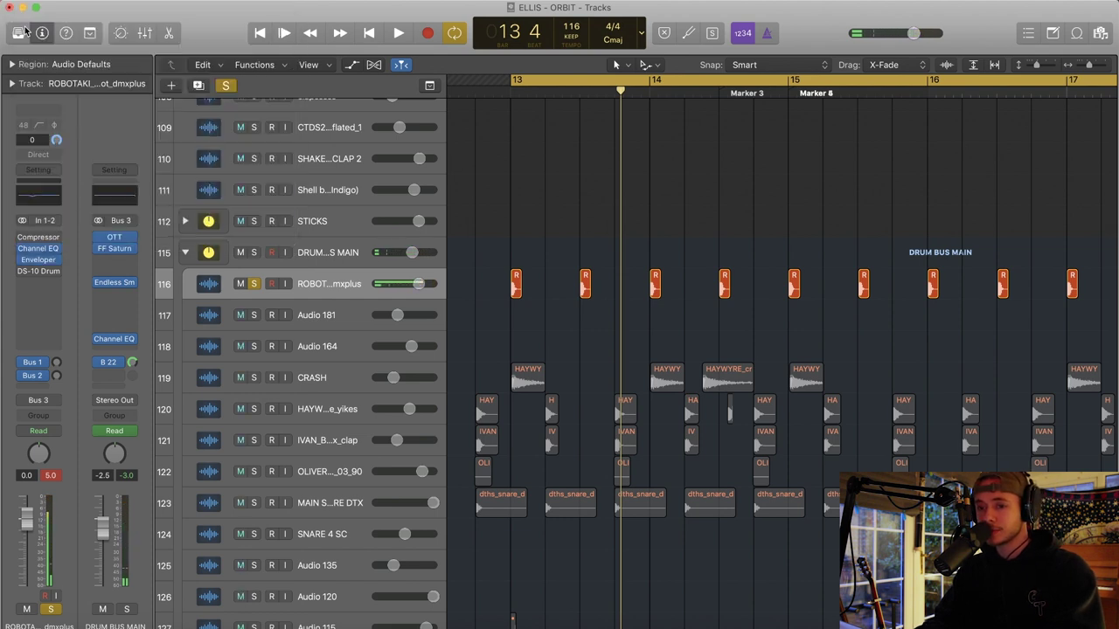
{"action": "left_click", "coordinate": [39, 195]}
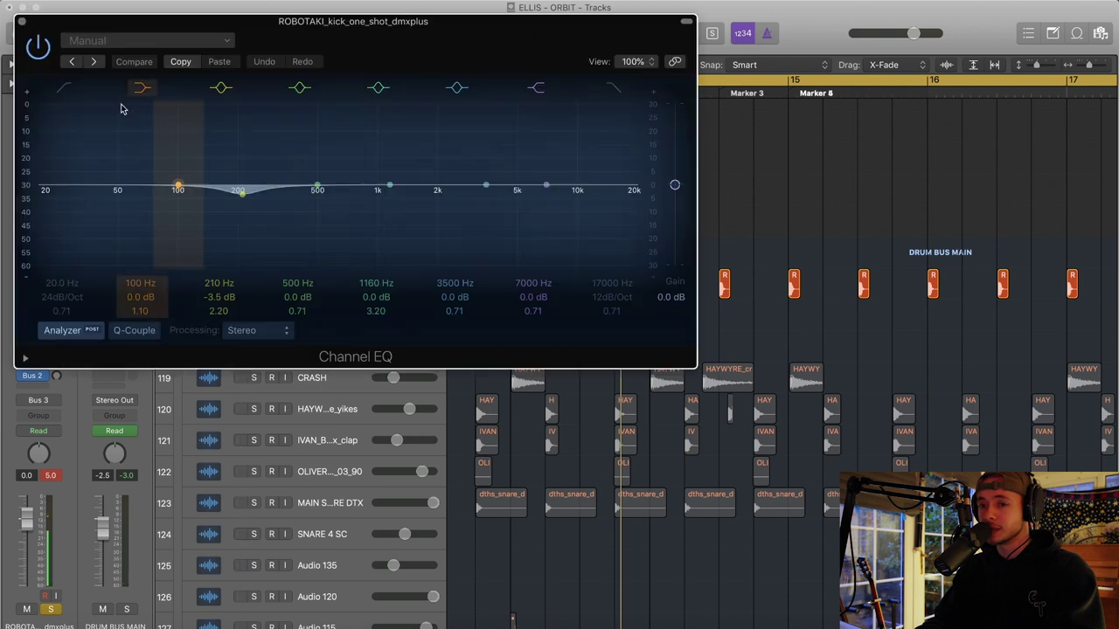
{"action": "left_click", "coordinate": [22, 21]}
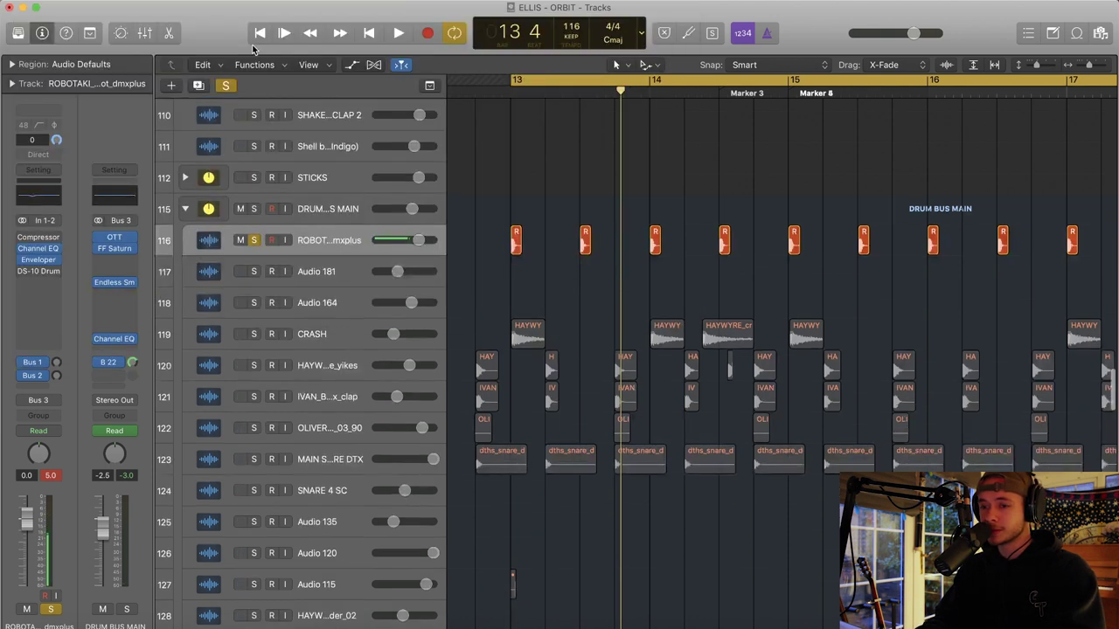
Clear the kick's solo and audition the MAIN SNARE DTX track on its own
{"action": "left_click", "coordinate": [230, 85]}
{"action": "scroll", "coordinate": [330, 257], "scroll_direction": "down", "scroll_amount": 3}
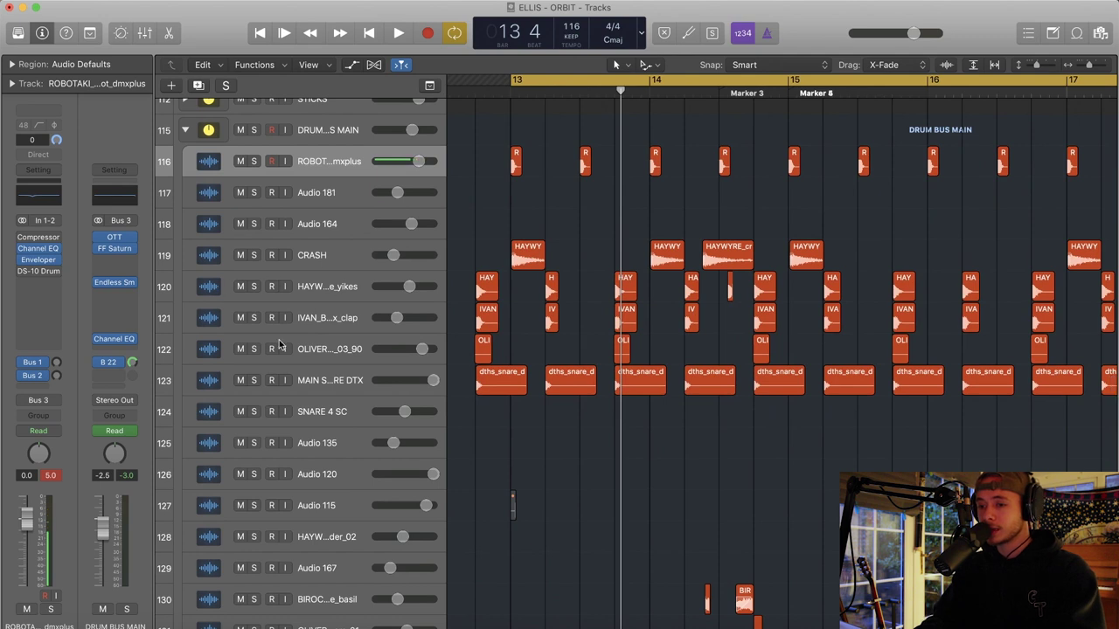
{"action": "left_click", "coordinate": [334, 384]}
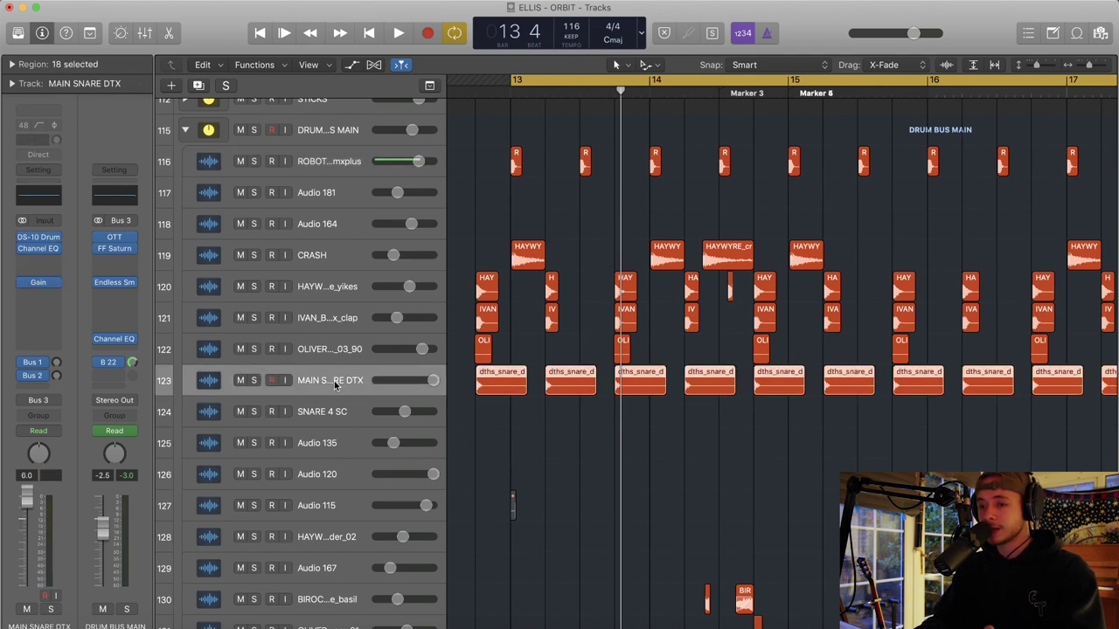
{"action": "left_click", "coordinate": [253, 380]}
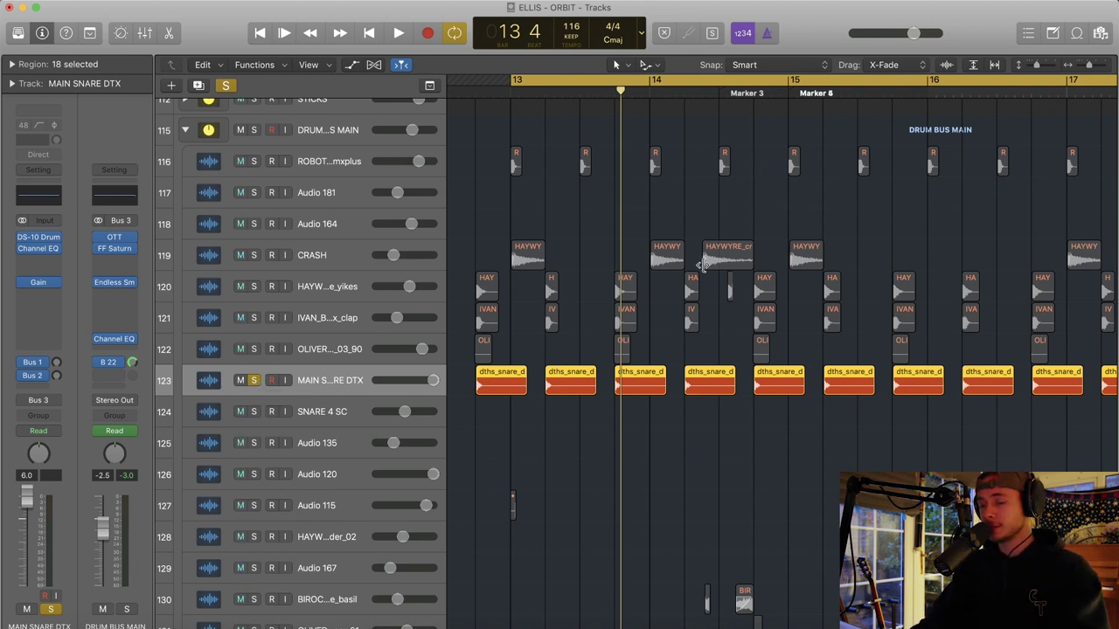
{"action": "key", "text": "space"}
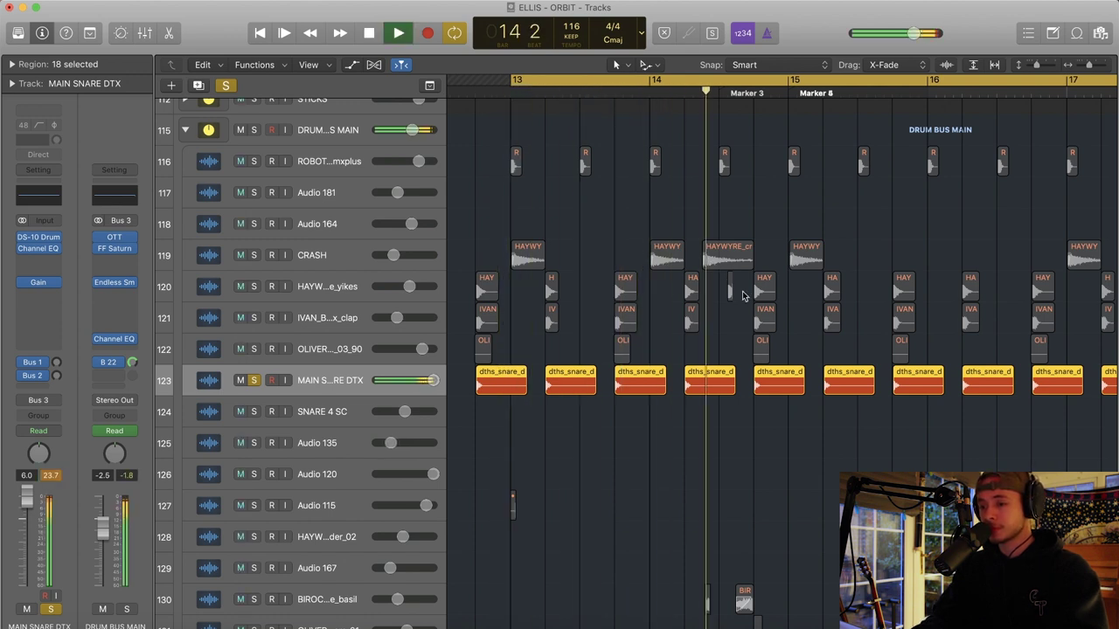
{"action": "key", "text": "space"}
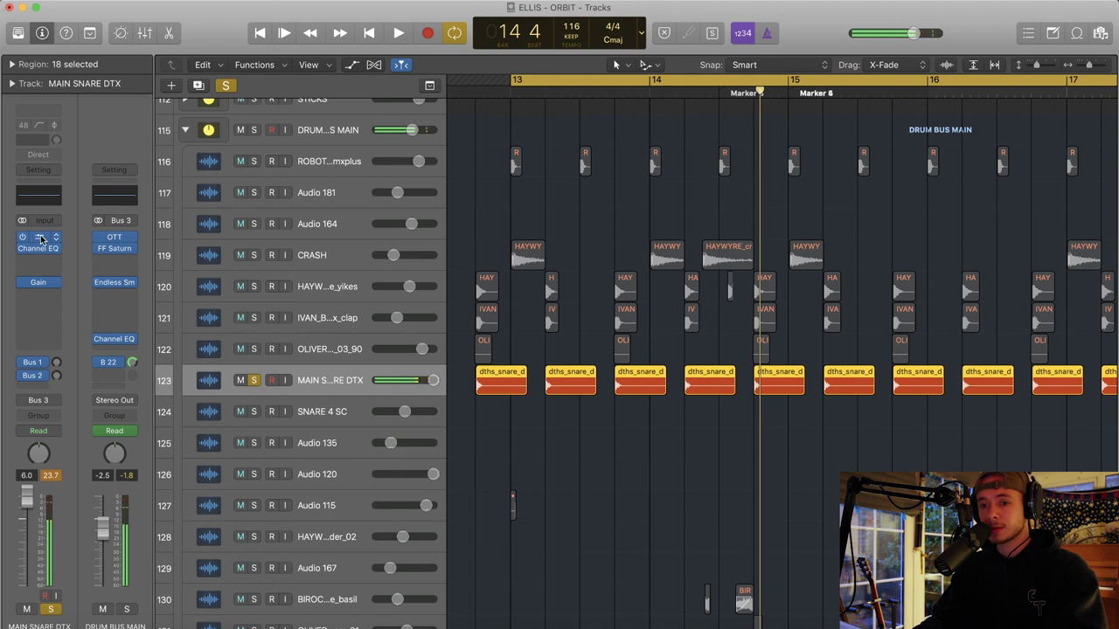
Inspect the DS-10 Drum Shaper settings on the MAIN SNARE DTX track
{"action": "key", "text": "v"}
{"action": "left_click_drag", "start_coordinate": [214, 23], "coordinate": [439, 53]}
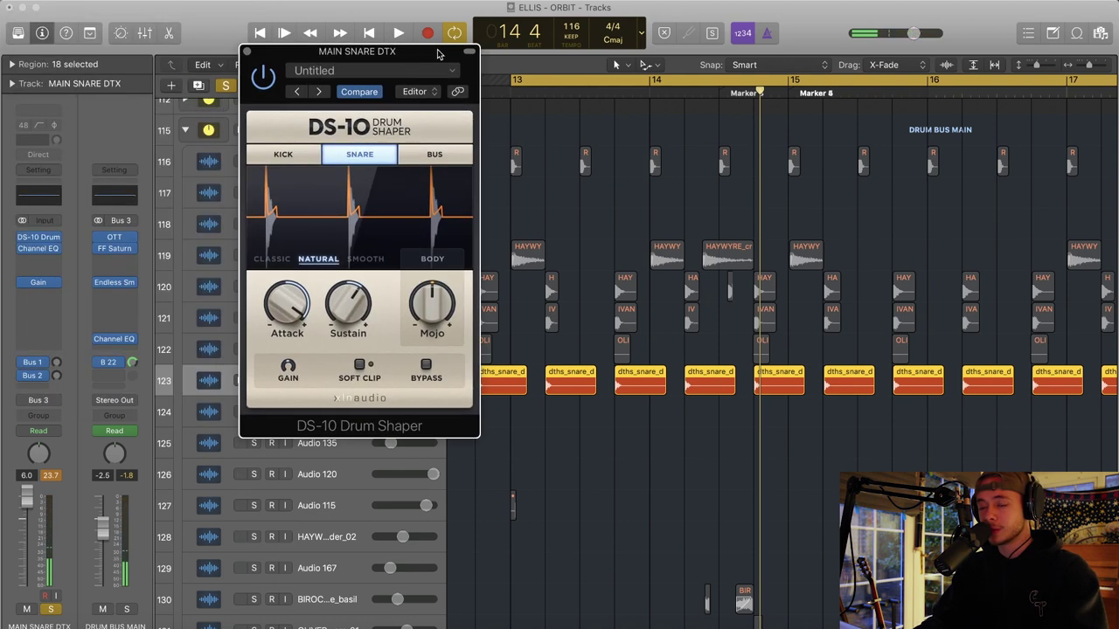
{"action": "left_click", "coordinate": [247, 52]}
{"action": "scroll", "coordinate": [686, 311], "scroll_direction": "up", "scroll_amount": 3}
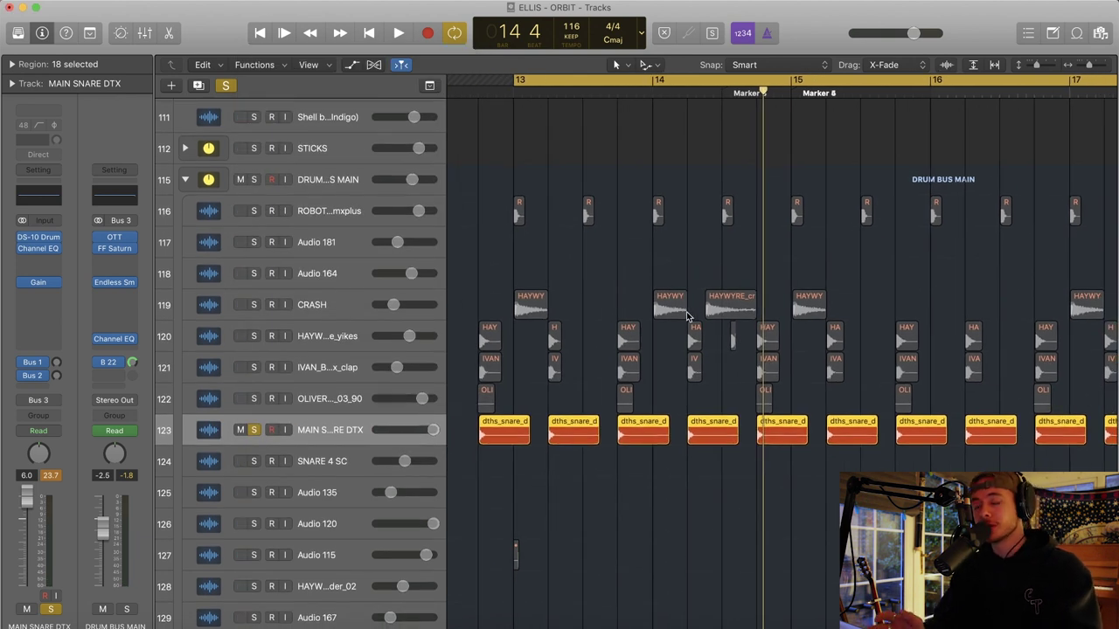
Clear the kick and snare solos and audition the DMX clap layer on track 121 on its own
{"action": "left_click", "coordinate": [255, 212]}
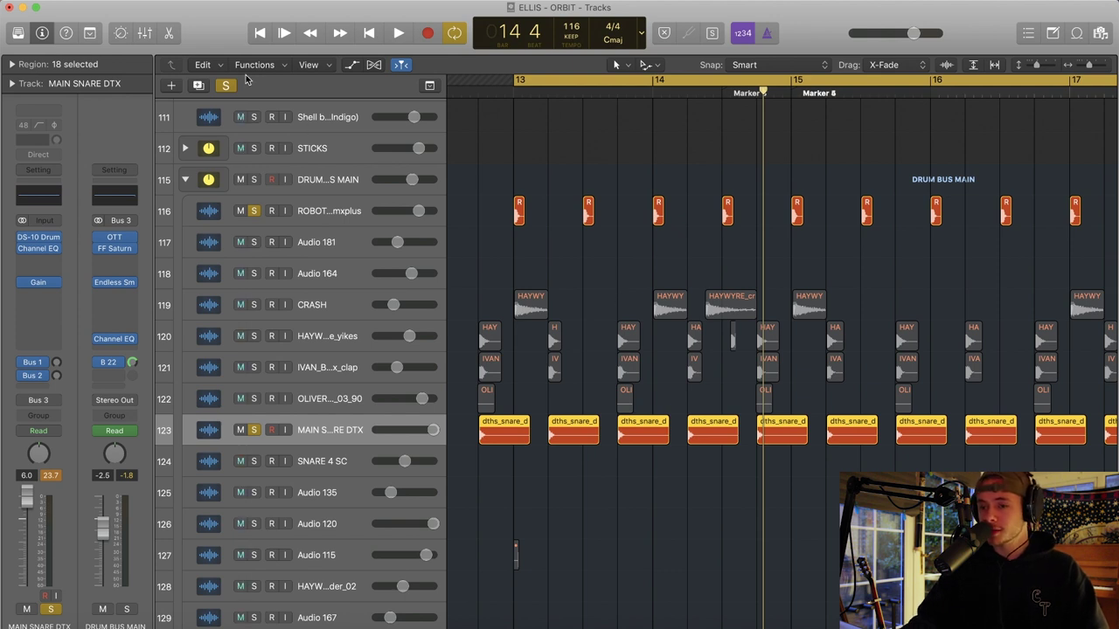
{"action": "left_click", "coordinate": [226, 85]}
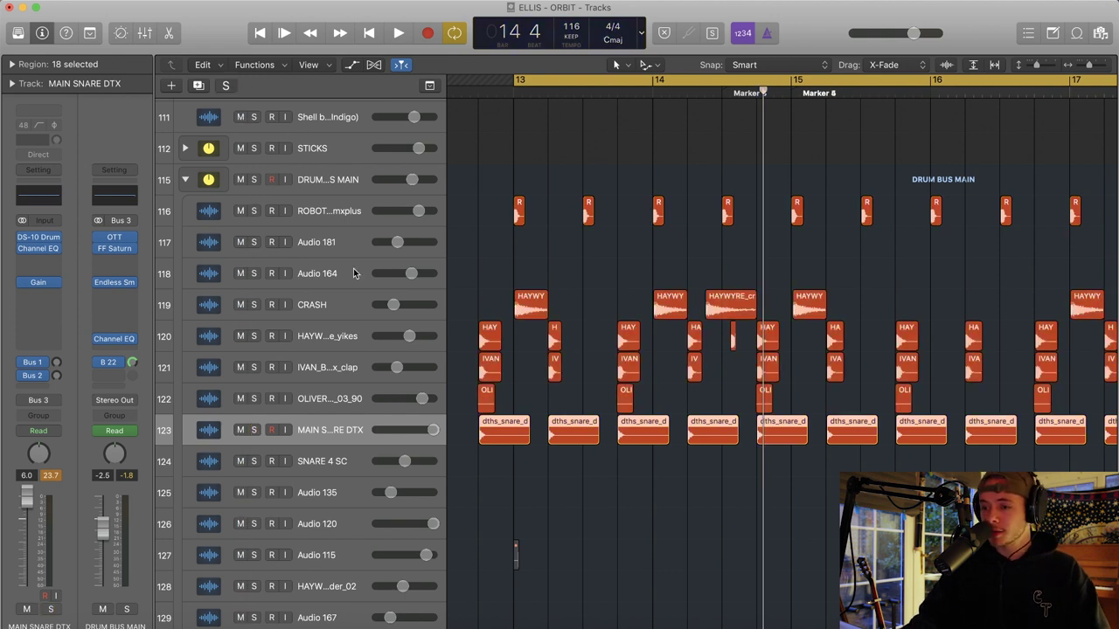
{"action": "left_click", "coordinate": [253, 367]}
{"action": "key", "text": "space"}
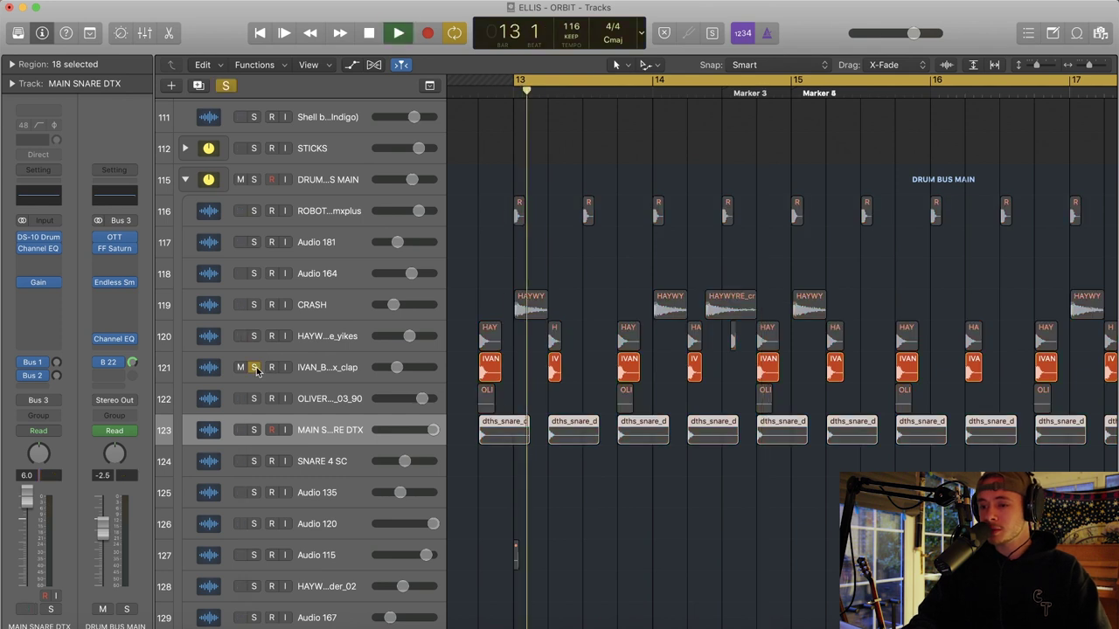
{"action": "left_click", "coordinate": [356, 374]}
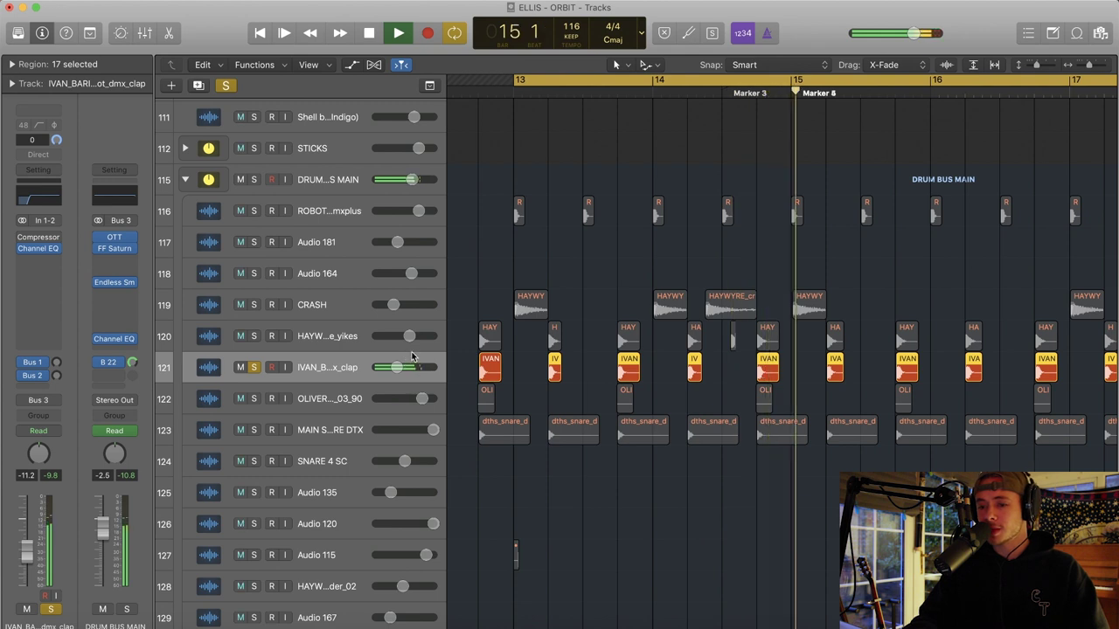
{"action": "key", "text": "space"}
Add the HAYWYRE snare yikes track to the solo and audition it together with the DMX clap
{"action": "left_click", "coordinate": [253, 336]}
{"action": "left_click", "coordinate": [332, 335]}
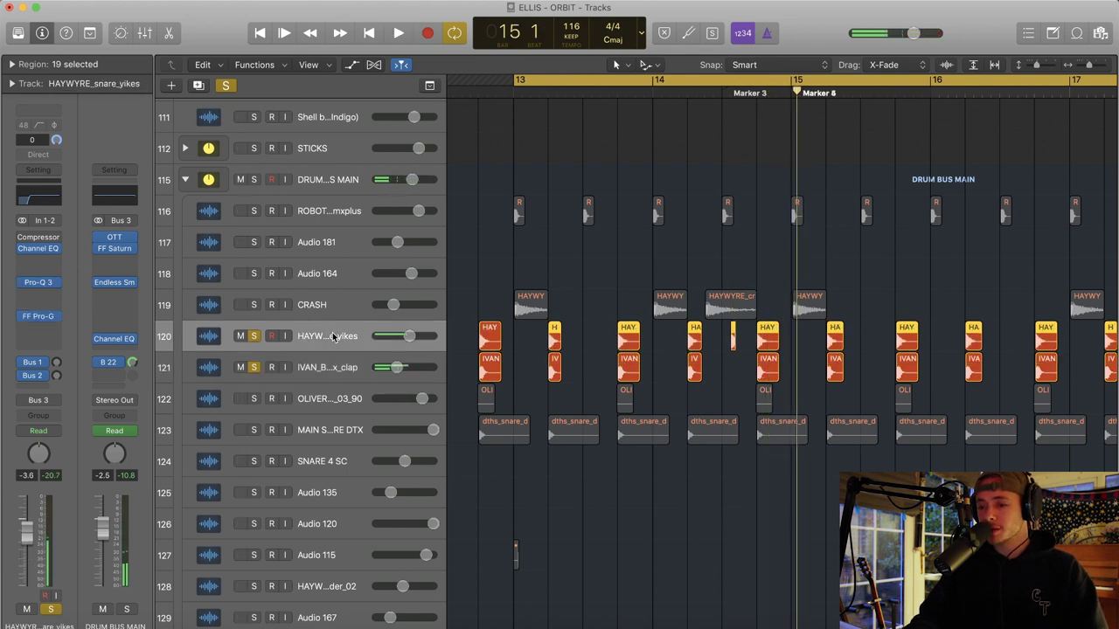
{"action": "key", "text": "space"}
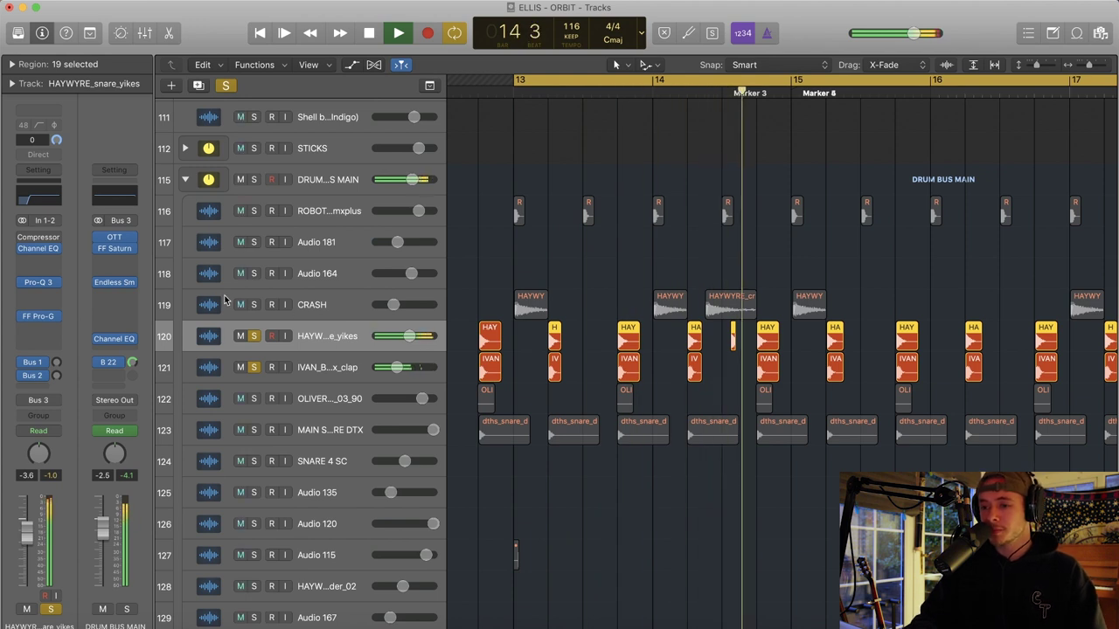
{"action": "key", "text": "space"}
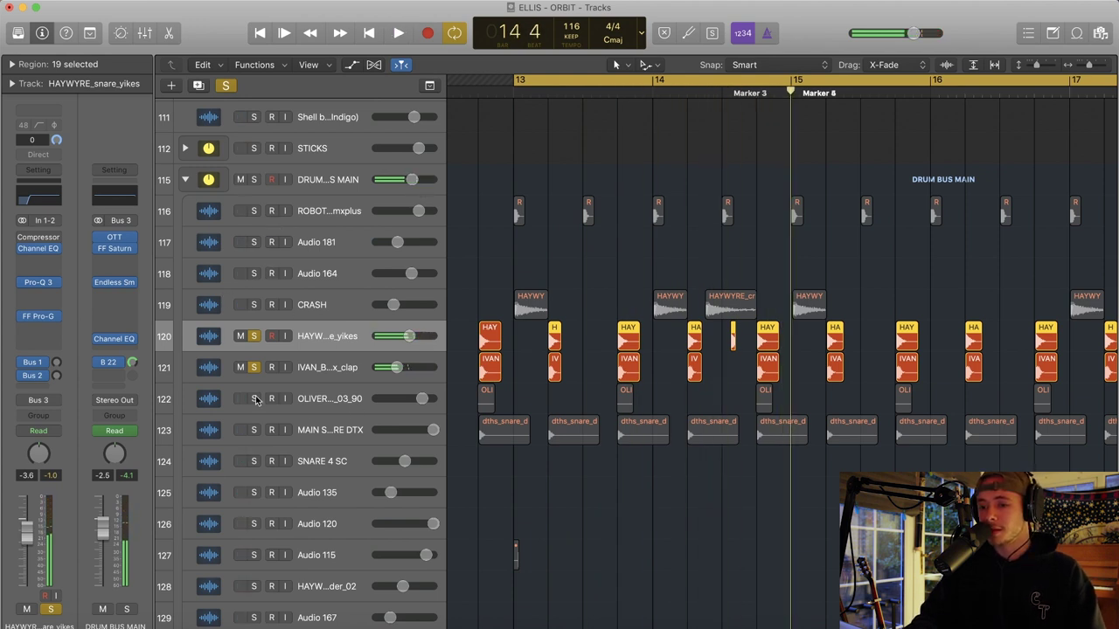
Add the OLIVER clap track to the solo and audition it with the HAYWYRE snare and DMX clap
{"action": "left_click", "coordinate": [253, 399]}
{"action": "left_click", "coordinate": [310, 400]}
{"action": "key", "text": "space"}
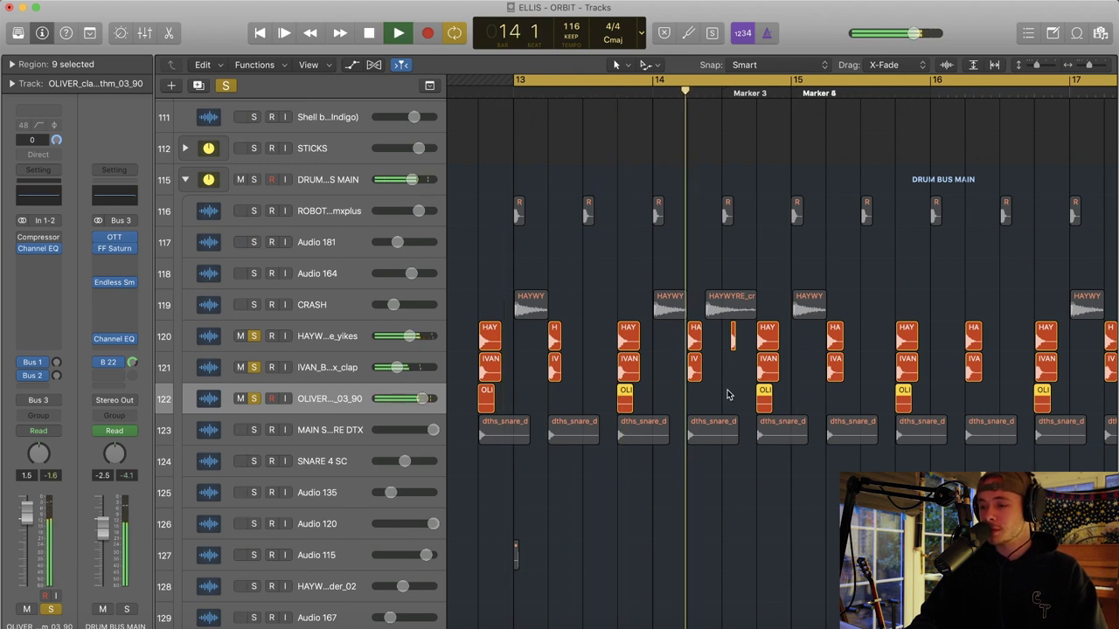
{"action": "scroll", "coordinate": [727, 390], "scroll_direction": "up", "scroll_amount": 10}
{"action": "key", "text": "space"}
Add the EXTRA SLAM loop on track 82 to the solo and audition it with the snare and clap layers
{"action": "scroll", "coordinate": [728, 395], "scroll_direction": "up", "scroll_amount": 12}
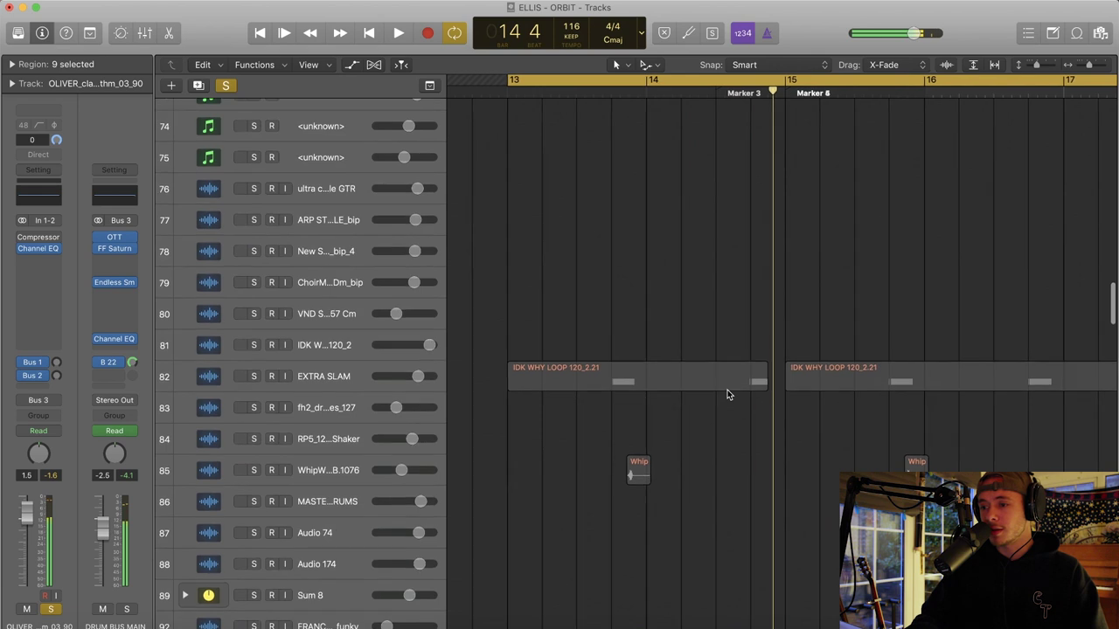
{"action": "left_click", "coordinate": [254, 424]}
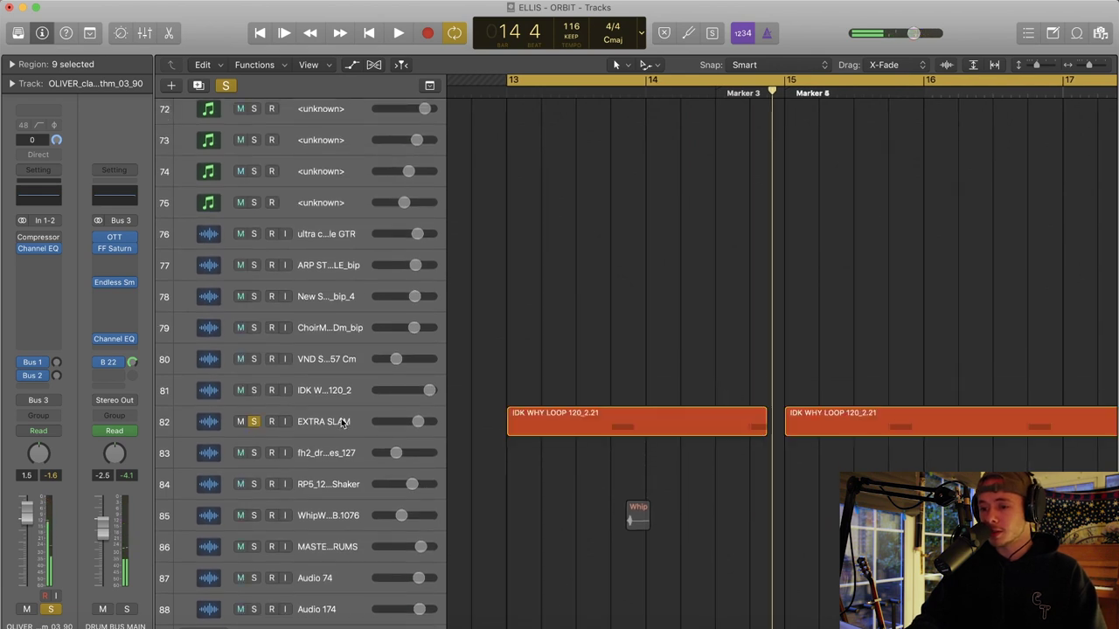
{"action": "scroll", "coordinate": [550, 324], "scroll_direction": "down", "scroll_amount": 3}
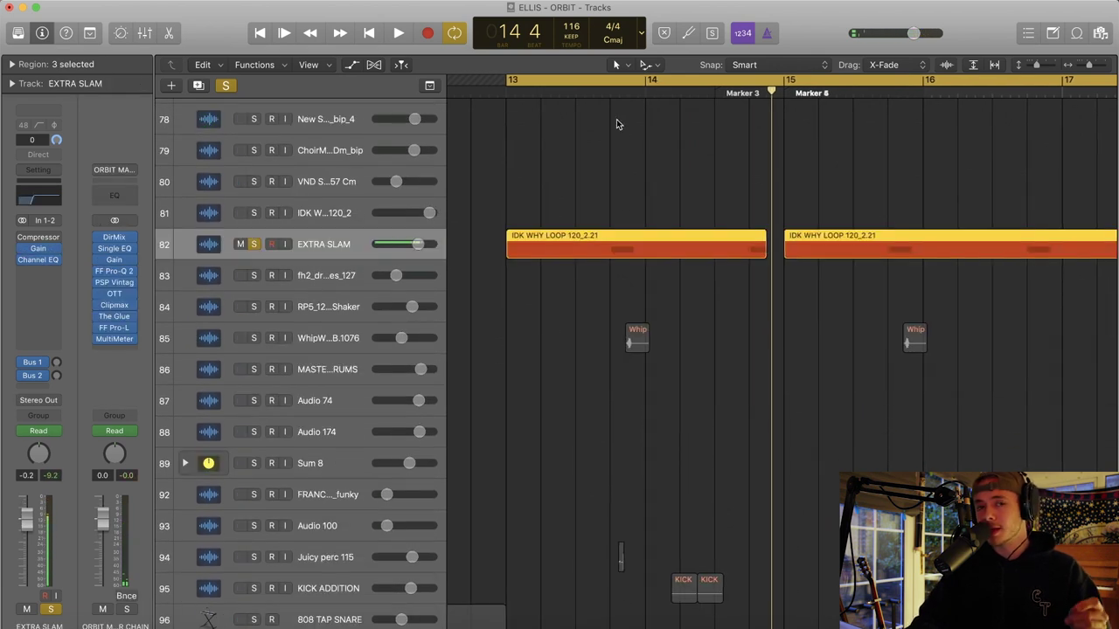
{"action": "key", "text": "space"}
{"action": "scroll", "coordinate": [643, 188], "scroll_direction": "down", "scroll_amount": 2}
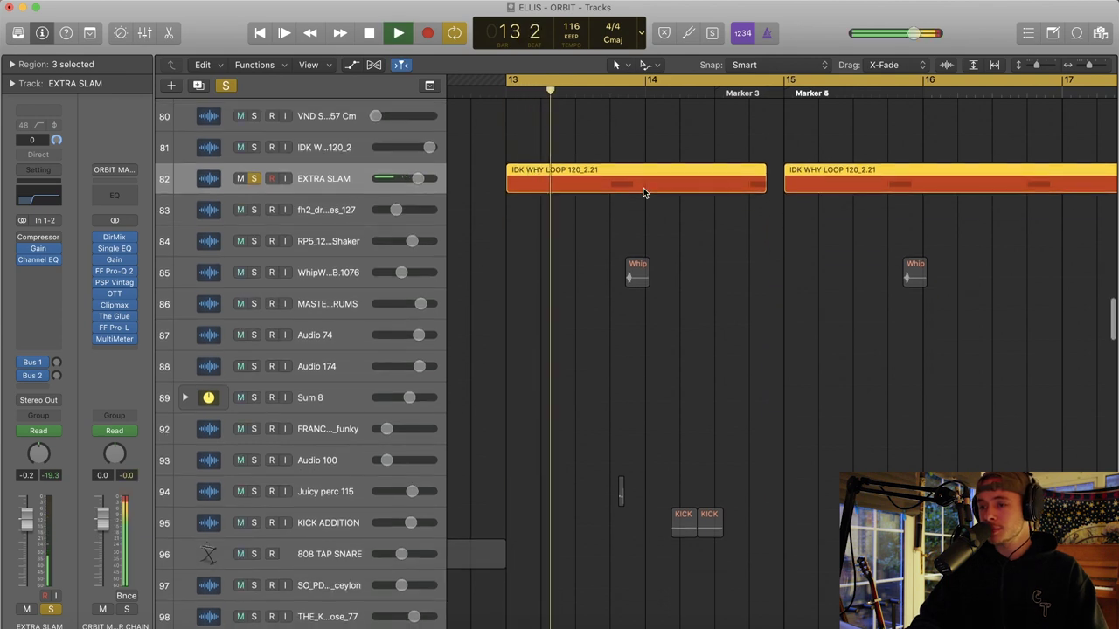
{"action": "scroll", "coordinate": [643, 193], "scroll_direction": "right", "scroll_amount": 1}
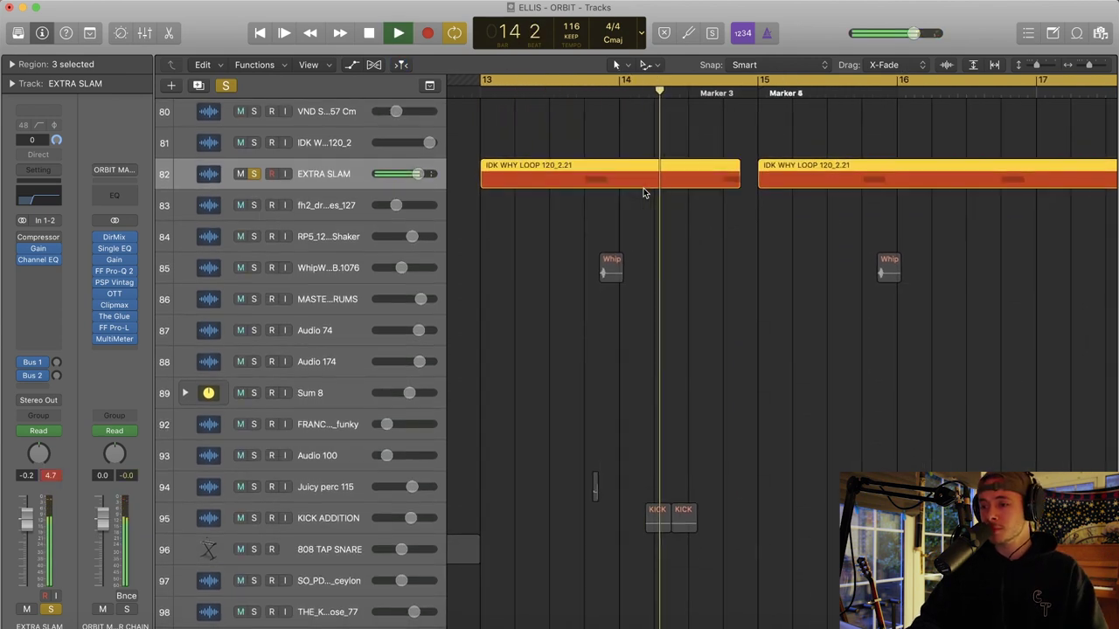
{"action": "key", "text": "space"}
Add MAIN SNARE DTX to the solo and audition the complete snare and clap stack from bar 13
{"action": "scroll", "coordinate": [597, 199], "scroll_direction": "down", "scroll_amount": 15}
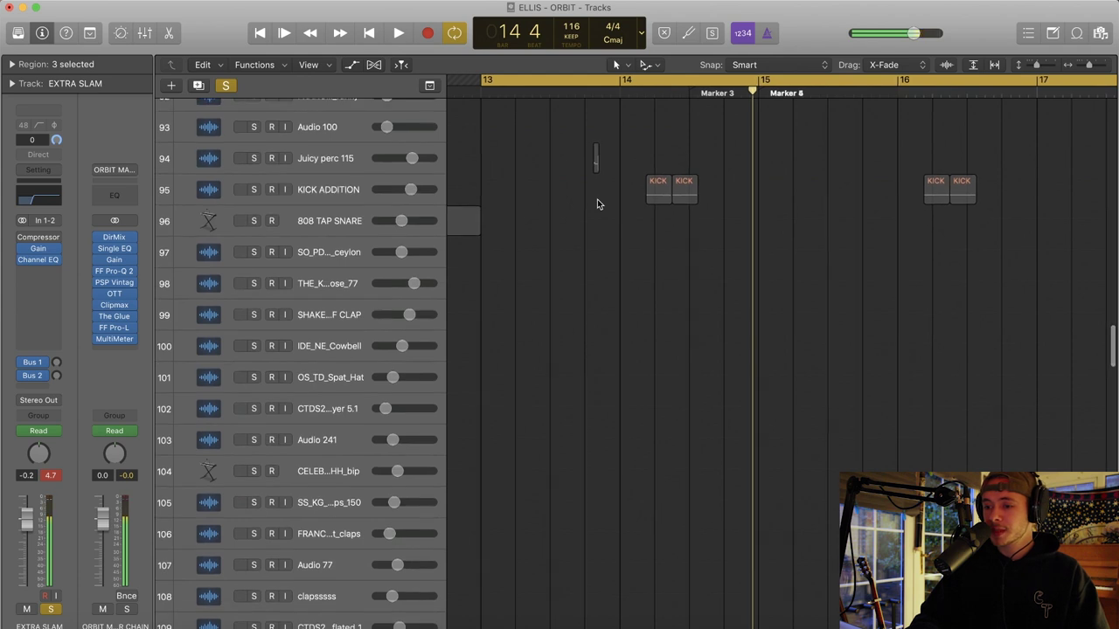
{"action": "scroll", "coordinate": [597, 205], "scroll_direction": "down", "scroll_amount": 3}
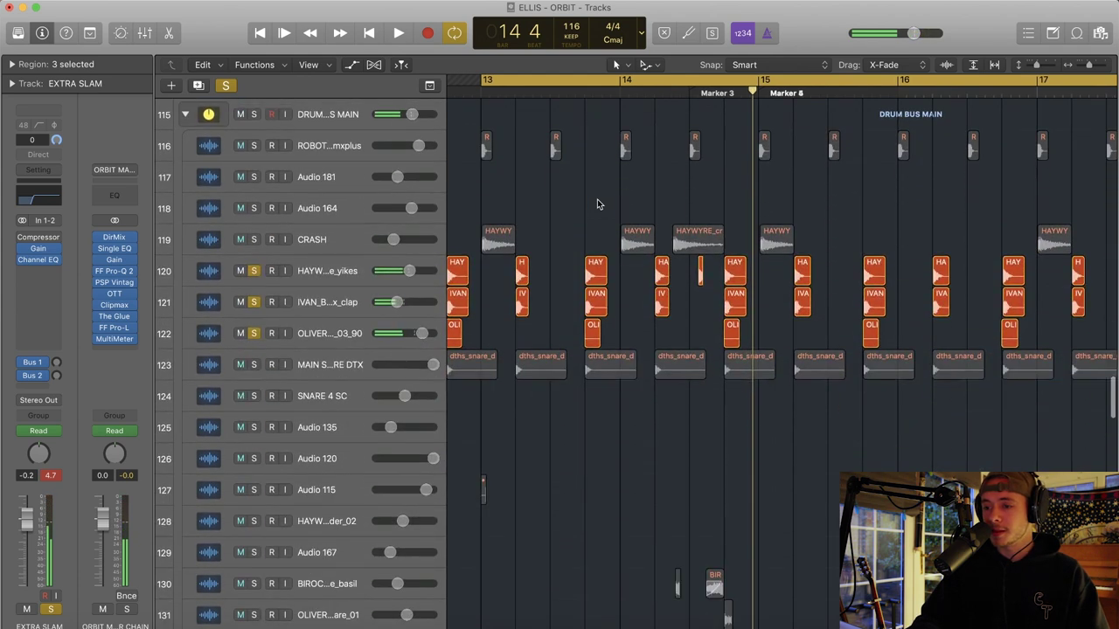
{"action": "left_click", "coordinate": [255, 365]}
{"action": "key", "text": "space"}
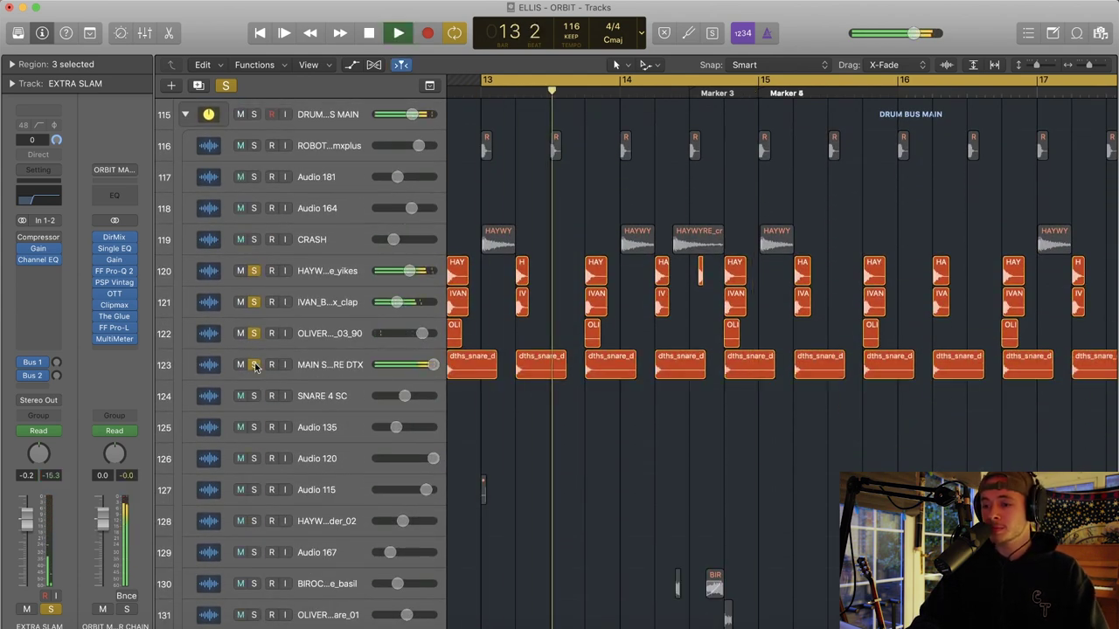
{"action": "scroll", "coordinate": [671, 321], "scroll_direction": "left", "scroll_amount": 1}
{"action": "key", "text": "space"}
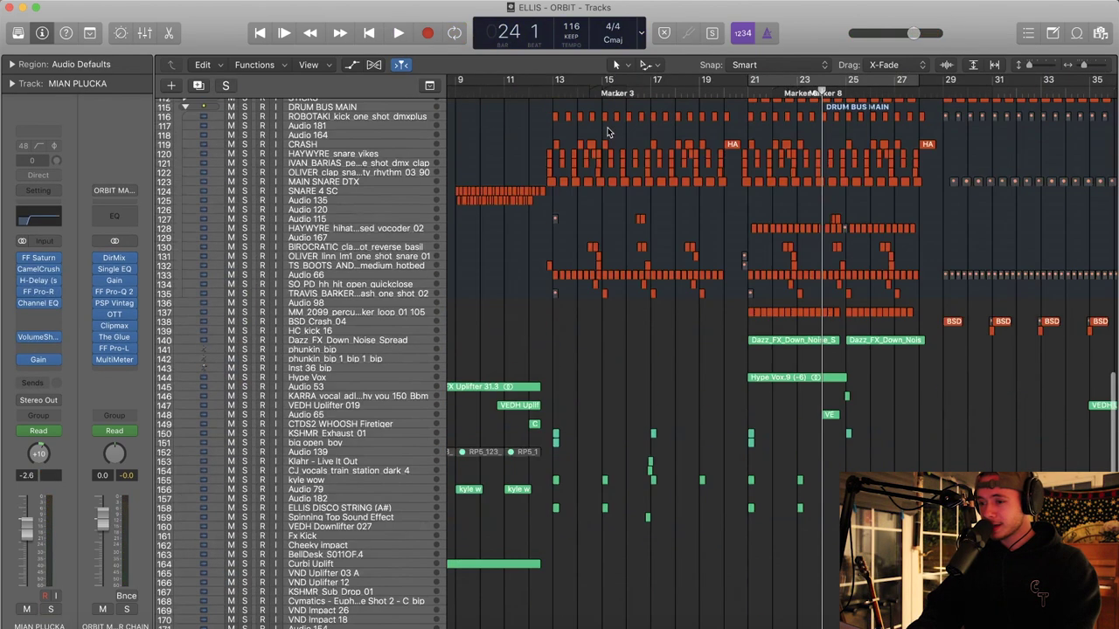
Set the cycle range from bar 13 to bar 24 and audition the CRASH track on its own
{"action": "scroll", "coordinate": [545, 76], "scroll_direction": "left", "scroll_amount": 2}
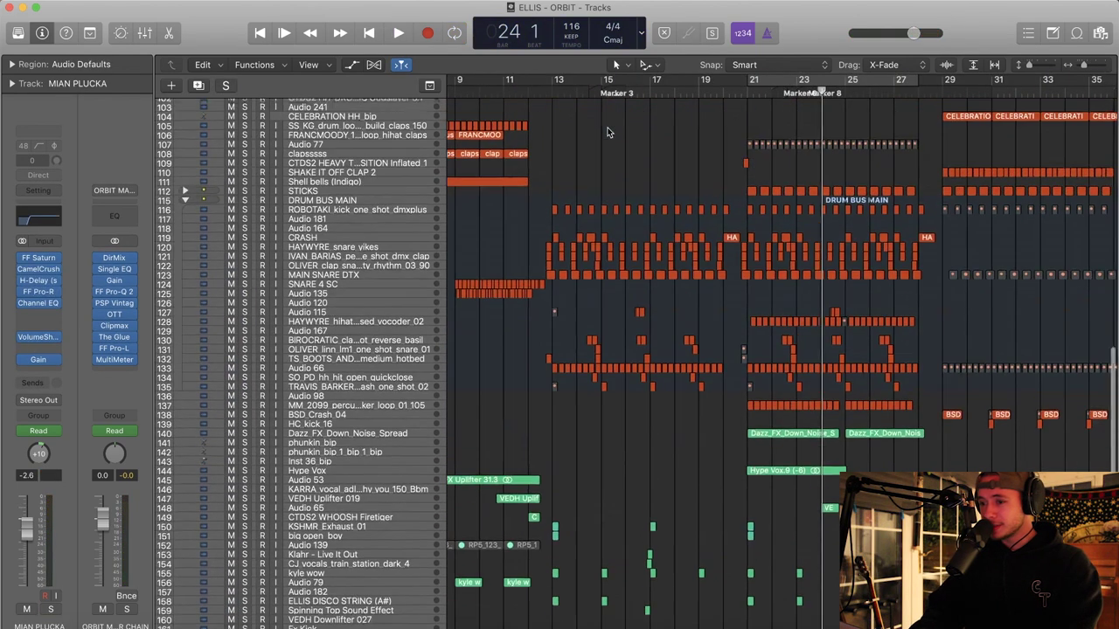
{"action": "left_click_drag", "start_coordinate": [544, 76], "coordinate": [806, 80]}
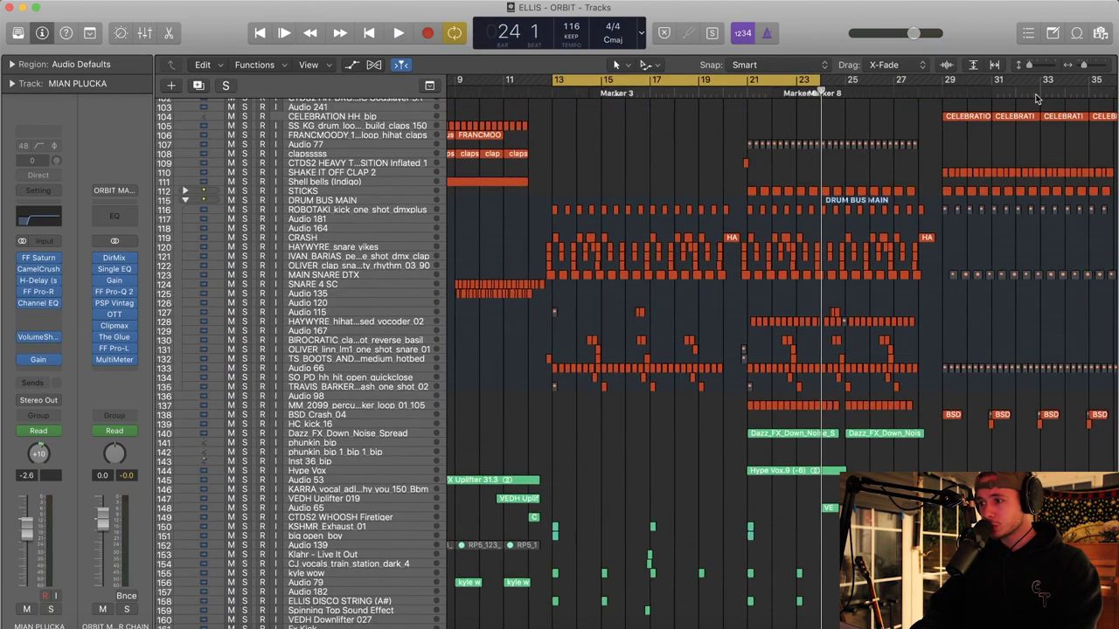
{"action": "left_click", "coordinate": [1108, 68]}
{"action": "left_click", "coordinate": [1109, 68]}
{"action": "scroll", "coordinate": [867, 160], "scroll_direction": "left", "scroll_amount": 10}
{"action": "scroll", "coordinate": [497, 264], "scroll_direction": "up", "scroll_amount": 3}
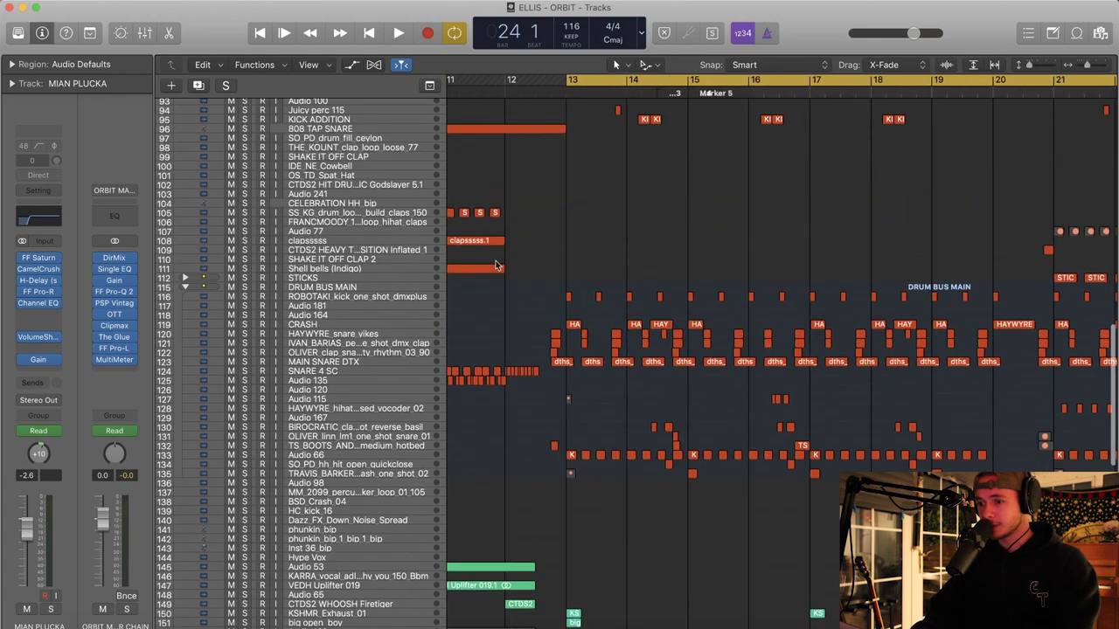
{"action": "key", "text": "space"}
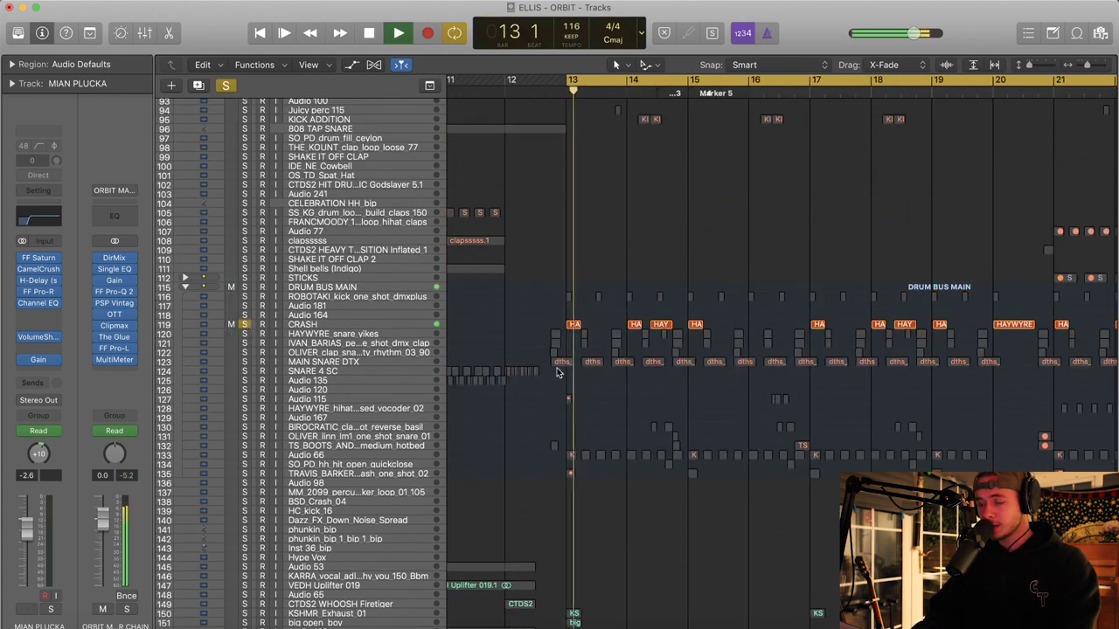
Add the DROP LEAD stack to the solo and audition it together with the CRASH track
{"action": "scroll", "coordinate": [524, 367], "scroll_direction": "up", "scroll_amount": 20}
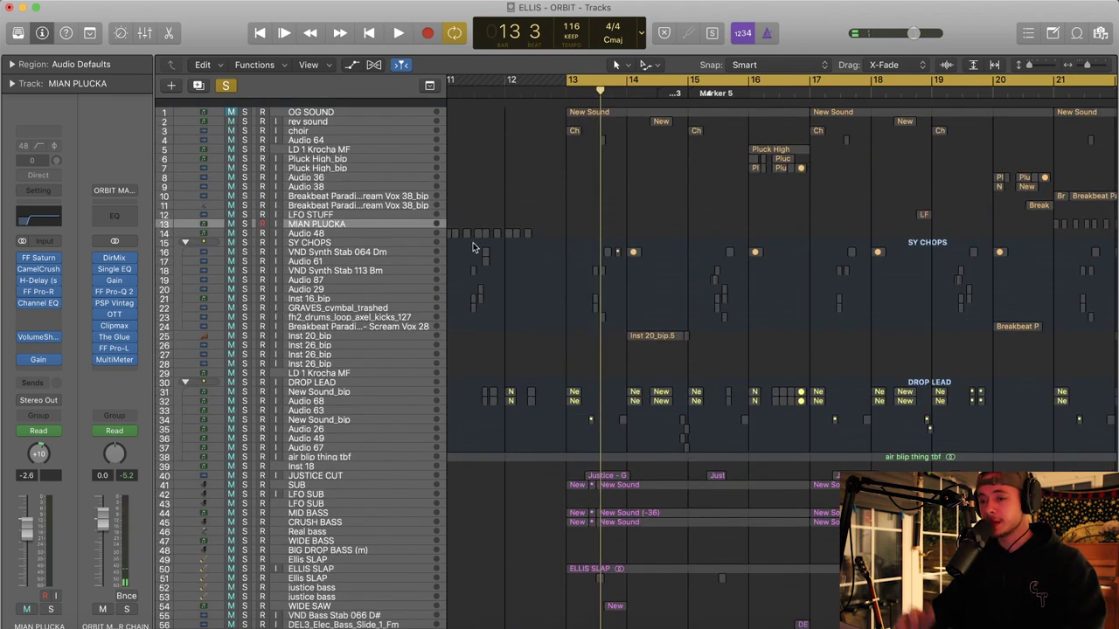
{"action": "left_click", "coordinate": [245, 383]}
{"action": "scroll", "coordinate": [248, 387], "scroll_direction": "down", "scroll_amount": 1}
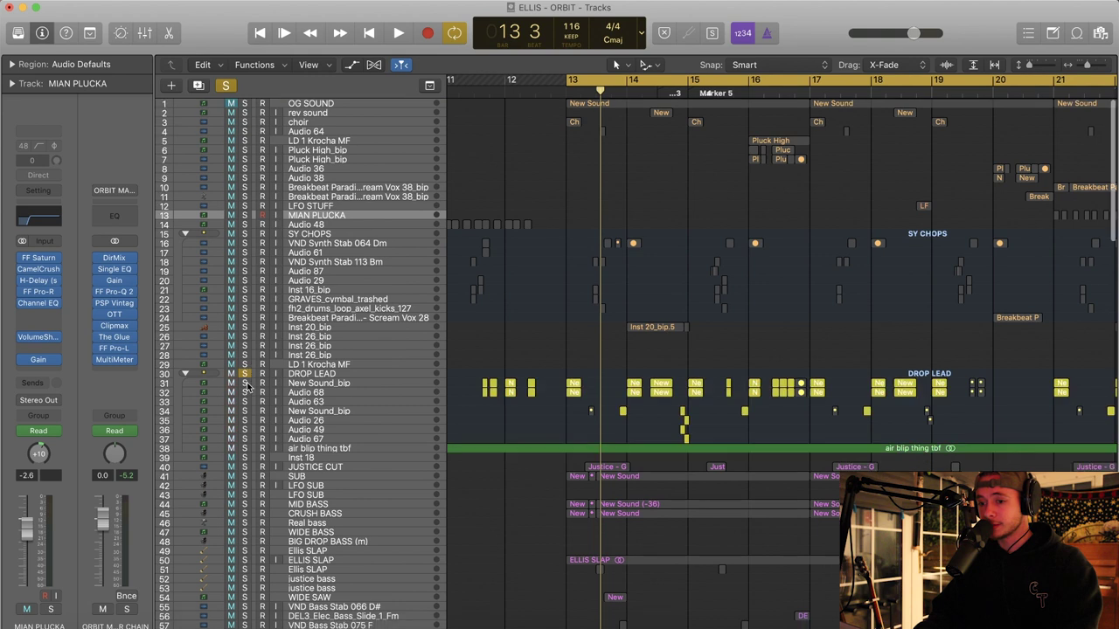
{"action": "key", "text": "space"}
{"action": "scroll", "coordinate": [600, 358], "scroll_direction": "down", "scroll_amount": 6}
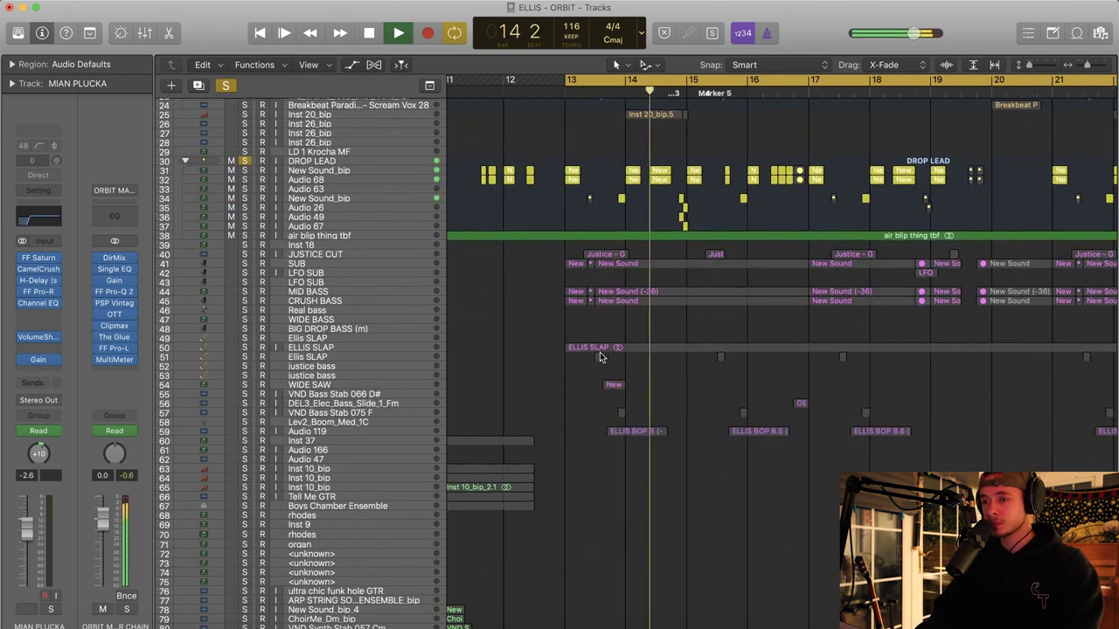
{"action": "key", "text": "space"}
Clear the DROP LEAD and CRASH solos so all tracks are active
{"action": "scroll", "coordinate": [612, 359], "scroll_direction": "down", "scroll_amount": 3}
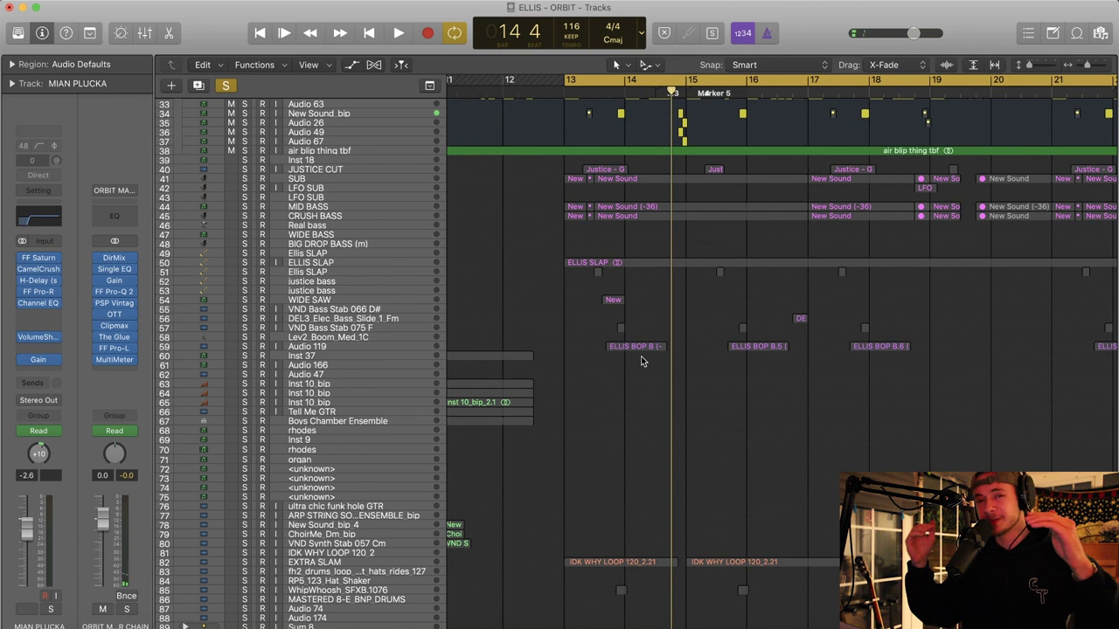
{"action": "scroll", "coordinate": [654, 368], "scroll_direction": "down", "scroll_amount": 1}
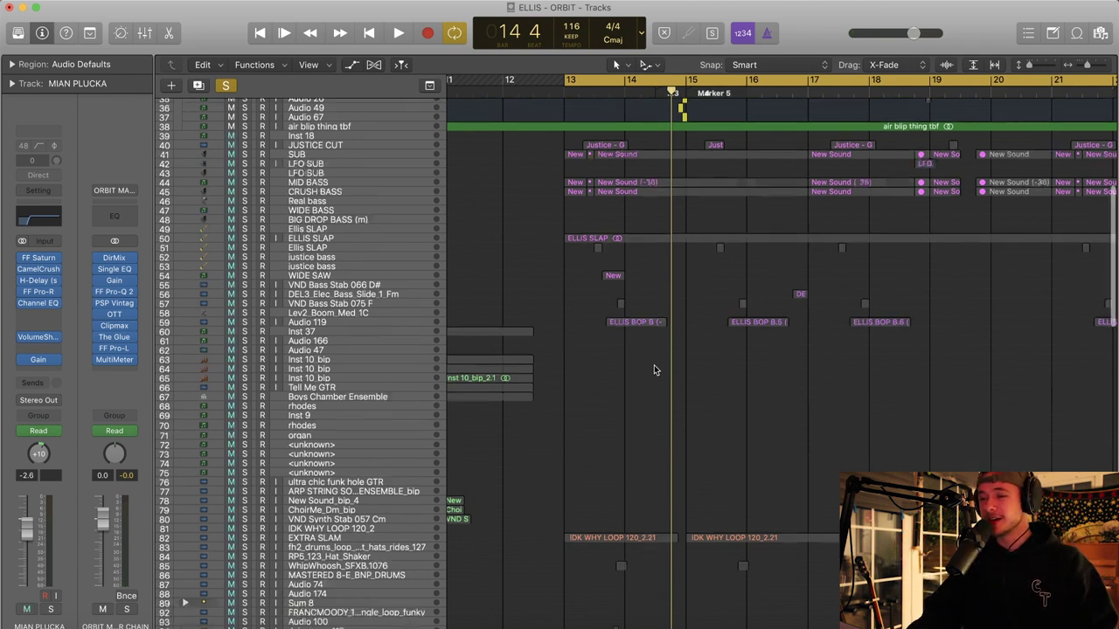
{"action": "scroll", "coordinate": [654, 370], "scroll_direction": "down", "scroll_amount": 4}
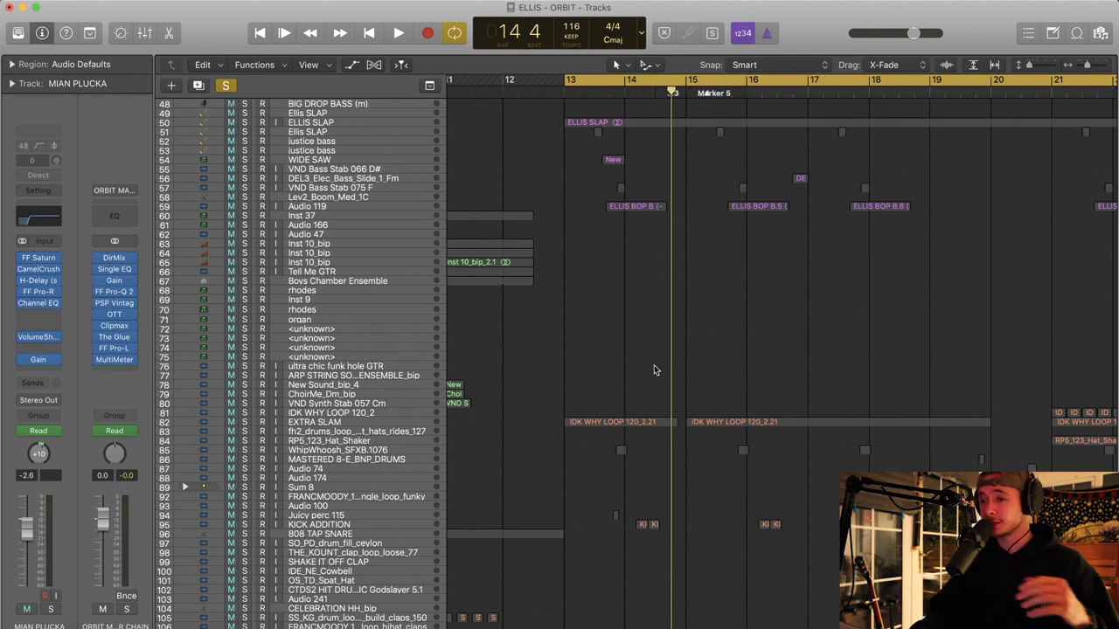
{"action": "scroll", "coordinate": [655, 370], "scroll_direction": "down", "scroll_amount": 5}
{"action": "scroll", "coordinate": [654, 367], "scroll_direction": "down", "scroll_amount": 15}
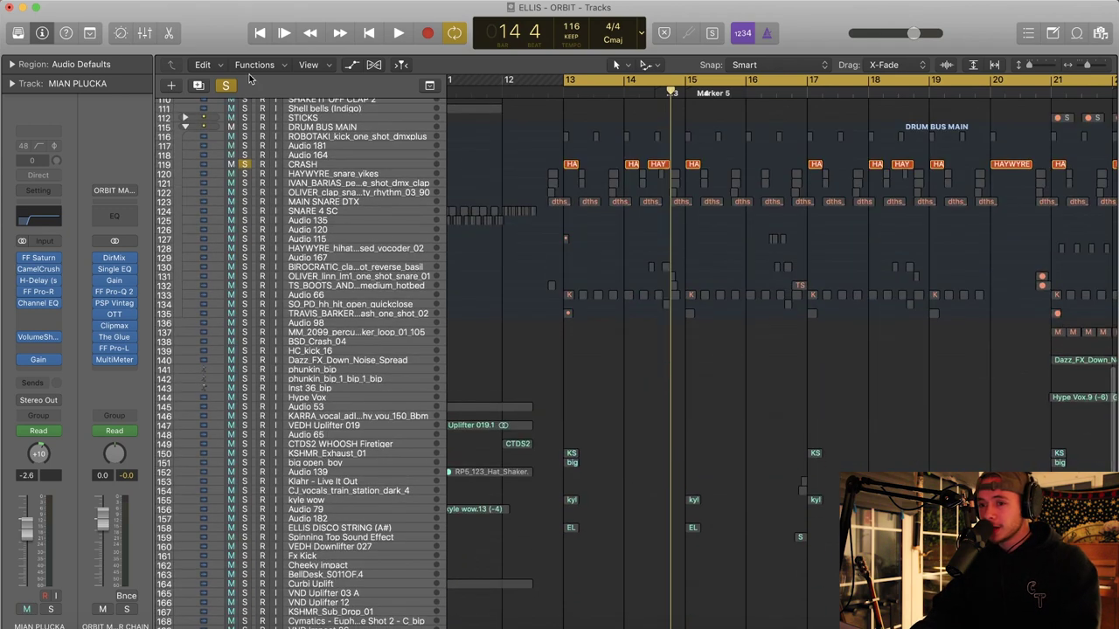
{"action": "left_click", "coordinate": [226, 86]}
Solo the Audio 66 track in the main drum bus and audition it from bar 13
{"action": "scroll", "coordinate": [506, 343], "scroll_direction": "down", "scroll_amount": 2}
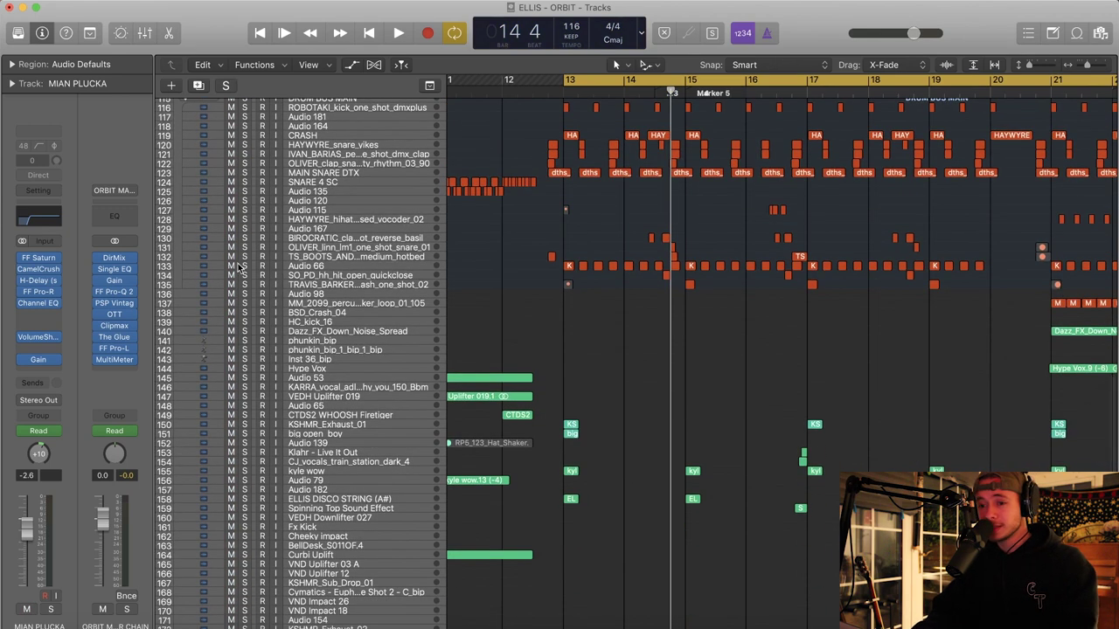
{"action": "left_click", "coordinate": [245, 265]}
{"action": "left_click", "coordinate": [320, 270]}
{"action": "key", "text": "space"}
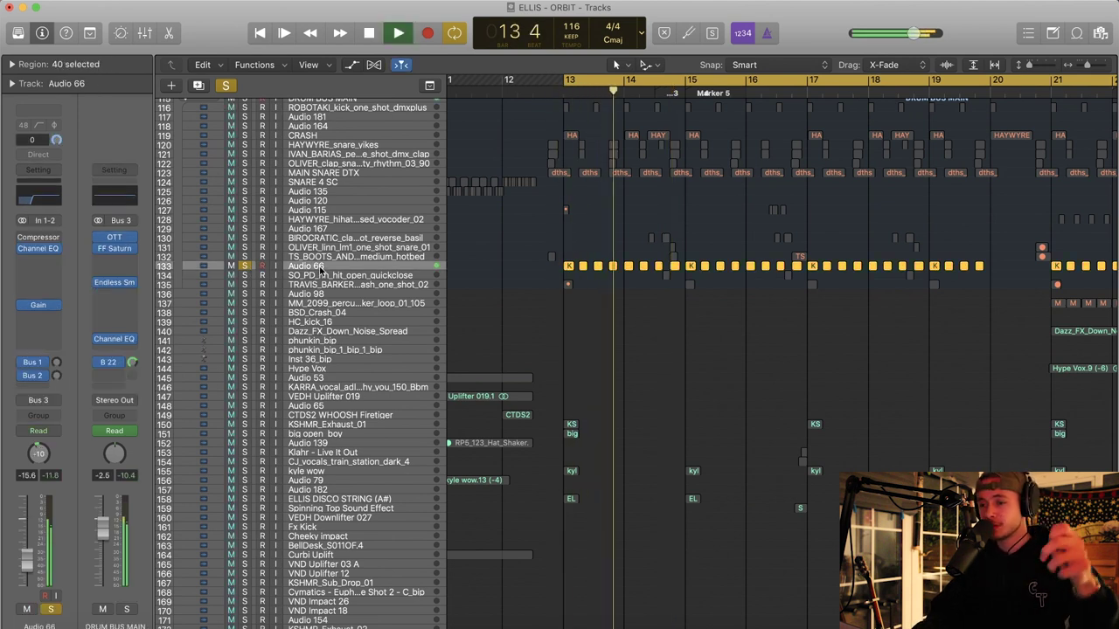
{"action": "key", "text": "space"}
Add tracks 129 to 132 and the SO_PD open hi-hat to the solo, audition them with Audio 66, and clear all solos
{"action": "left_click", "coordinate": [243, 256]}
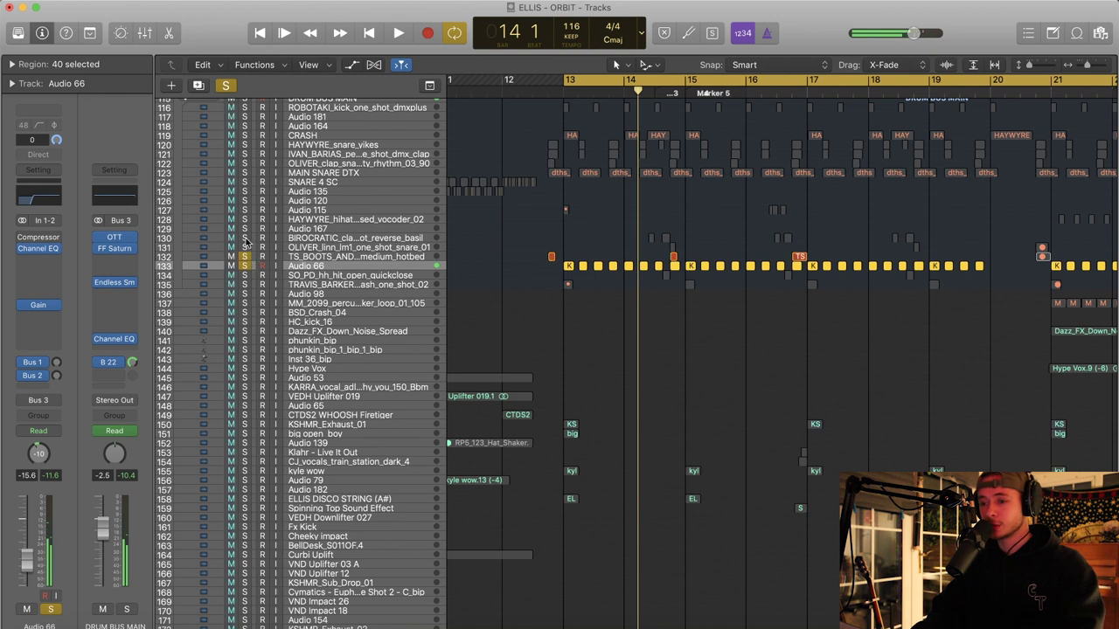
{"action": "key", "text": "space"}
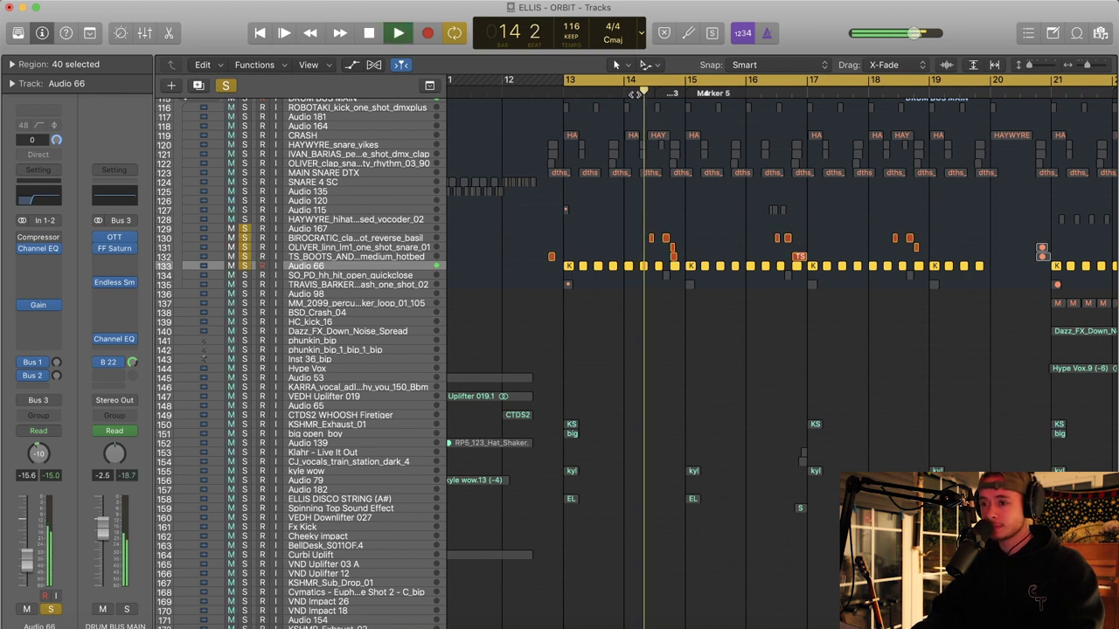
{"action": "key", "text": "space"}
{"action": "left_click", "coordinate": [245, 275]}
{"action": "left_click", "coordinate": [226, 84]}
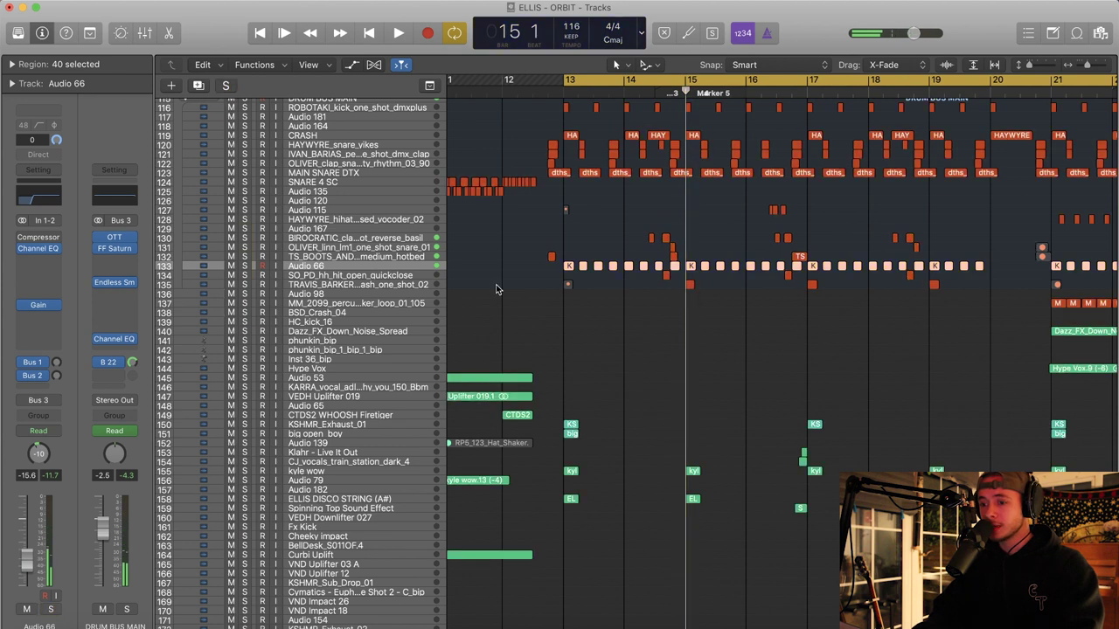
Solo the effects tracks 149 to 161 and audition them from the start of the cycle range
{"action": "scroll", "coordinate": [496, 285], "scroll_direction": "down", "scroll_amount": 3}
{"action": "left_click_drag", "start_coordinate": [245, 345], "coordinate": [241, 441]}
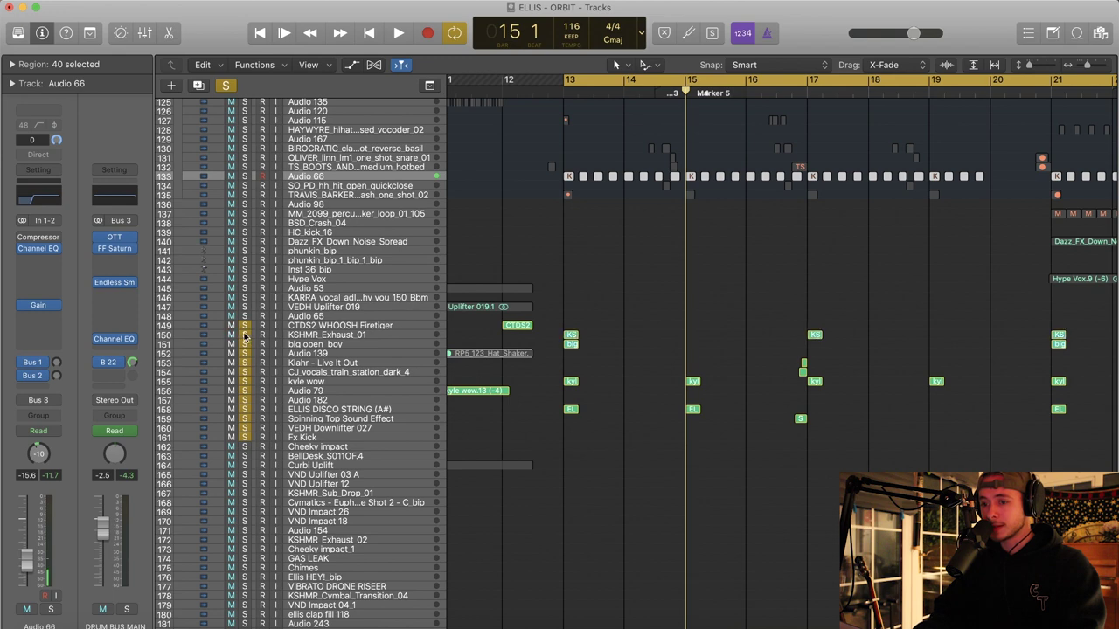
{"action": "scroll", "coordinate": [642, 244], "scroll_direction": "up", "scroll_amount": 20}
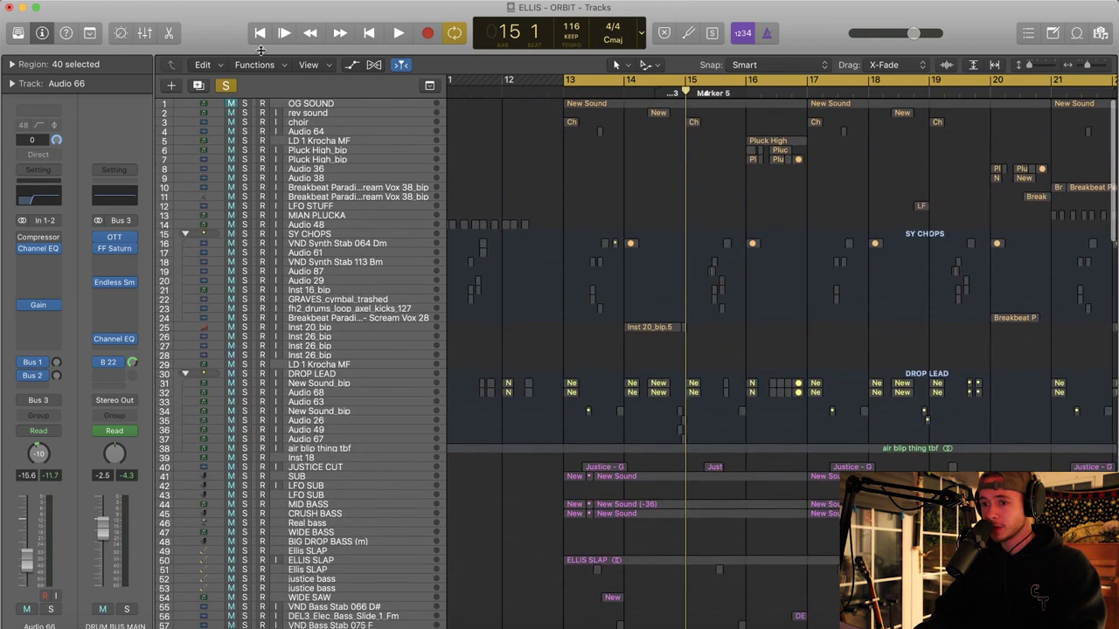
{"action": "scroll", "coordinate": [182, 362], "scroll_direction": "down", "scroll_amount": 15}
{"action": "key", "text": "space"}
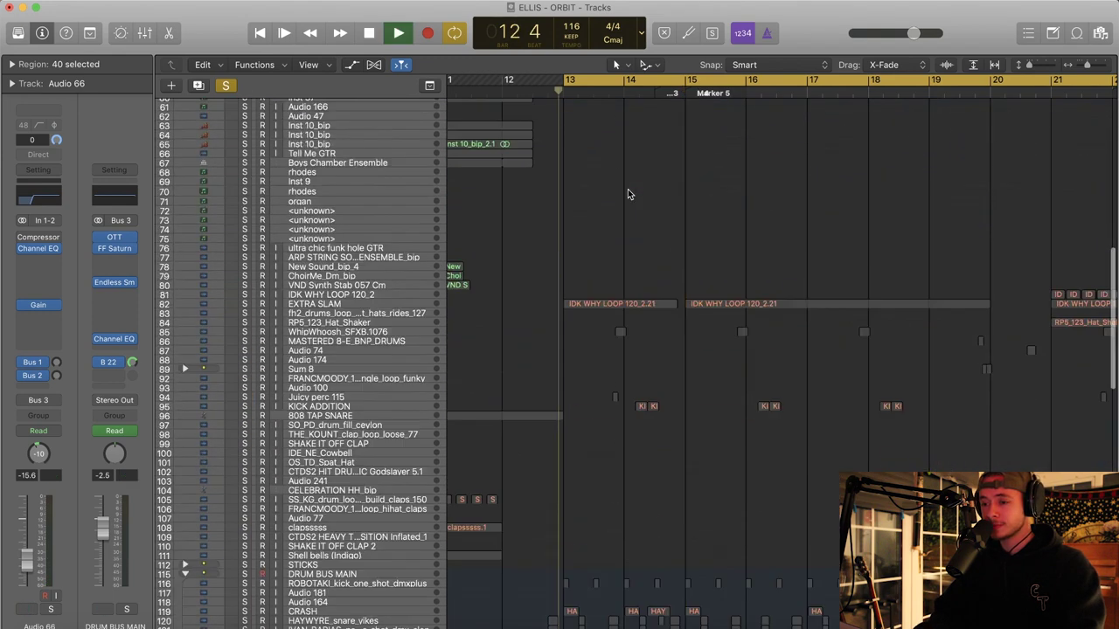
{"action": "key", "text": "space"}
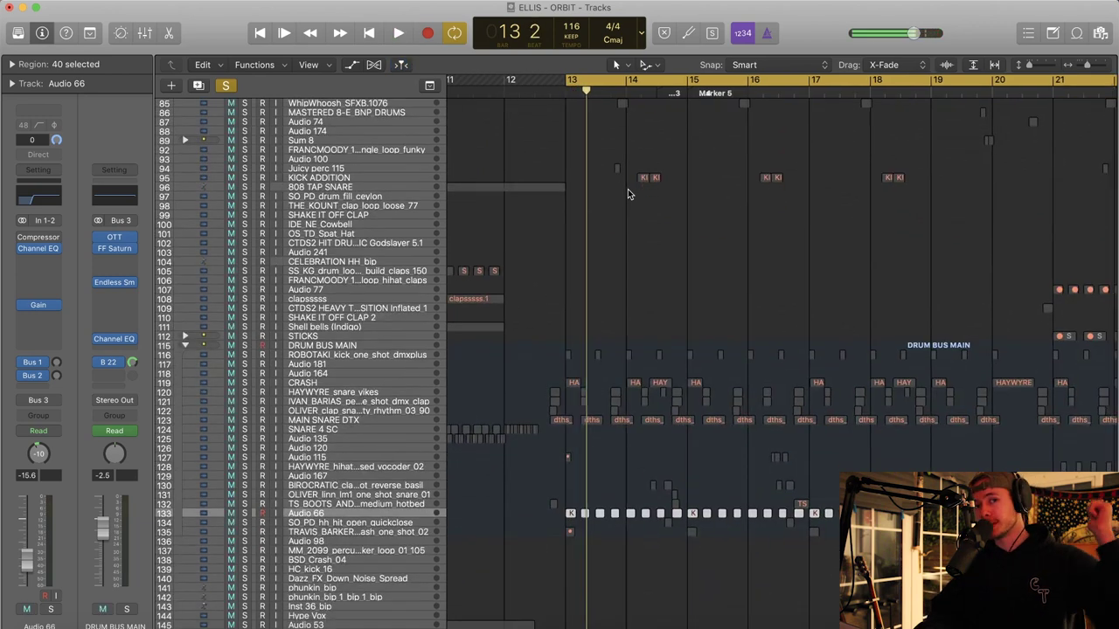
Examine the KSHMR_Exhaust, big open boy, kyle wow and ELLIS DISCO STRING regions at bar 13 with enlarged waveforms
{"action": "scroll", "coordinate": [627, 195], "scroll_direction": "down", "scroll_amount": 12}
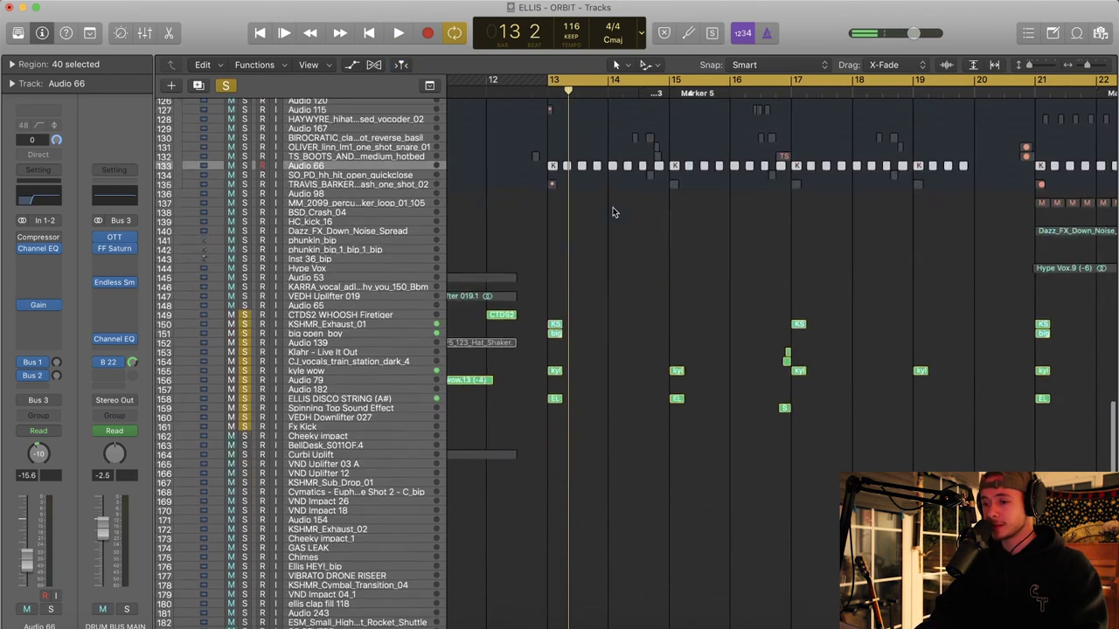
{"action": "left_click_drag", "start_coordinate": [1087, 66], "coordinate": [1090, 66]}
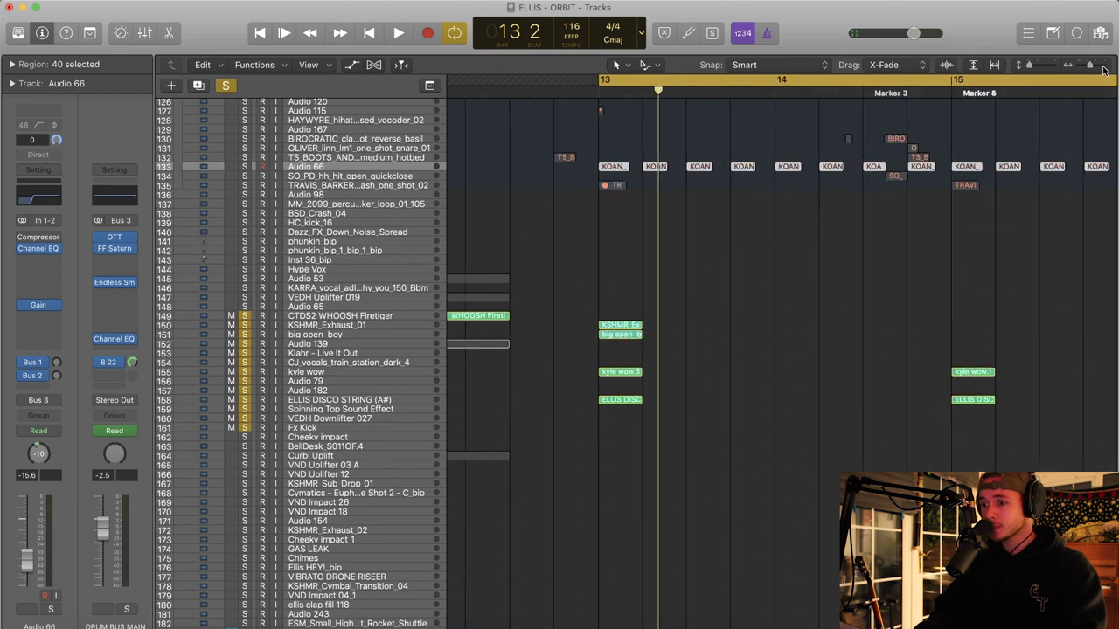
{"action": "scroll", "coordinate": [765, 209], "scroll_direction": "left", "scroll_amount": 2}
{"action": "left_click_drag", "start_coordinate": [699, 339], "coordinate": [643, 318]}
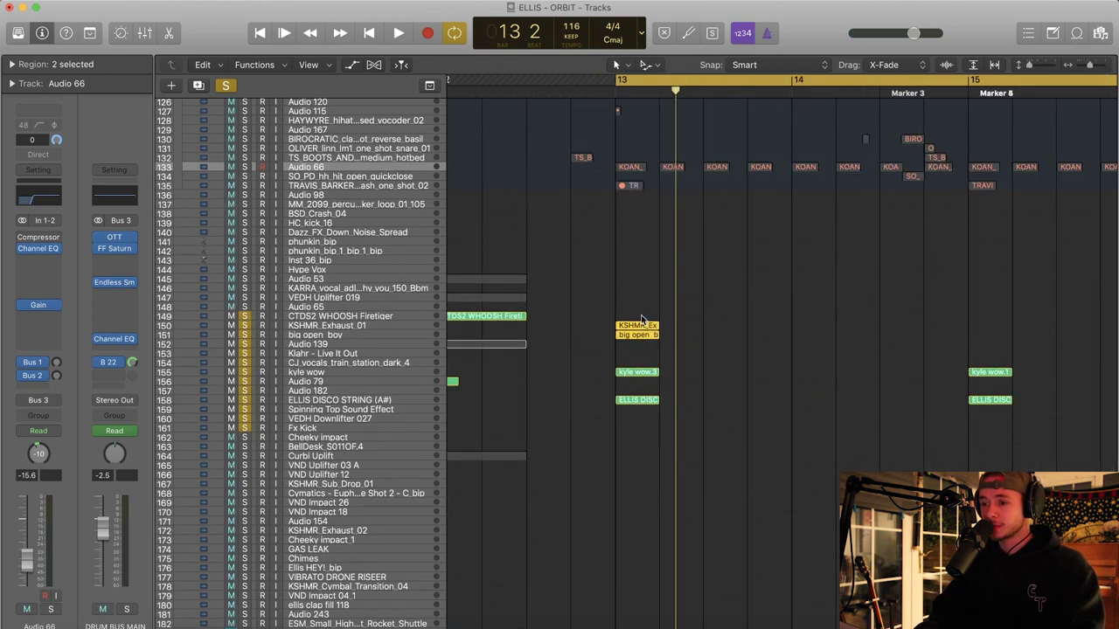
{"action": "left_click", "coordinate": [695, 347]}
{"action": "left_click", "coordinate": [695, 347]}
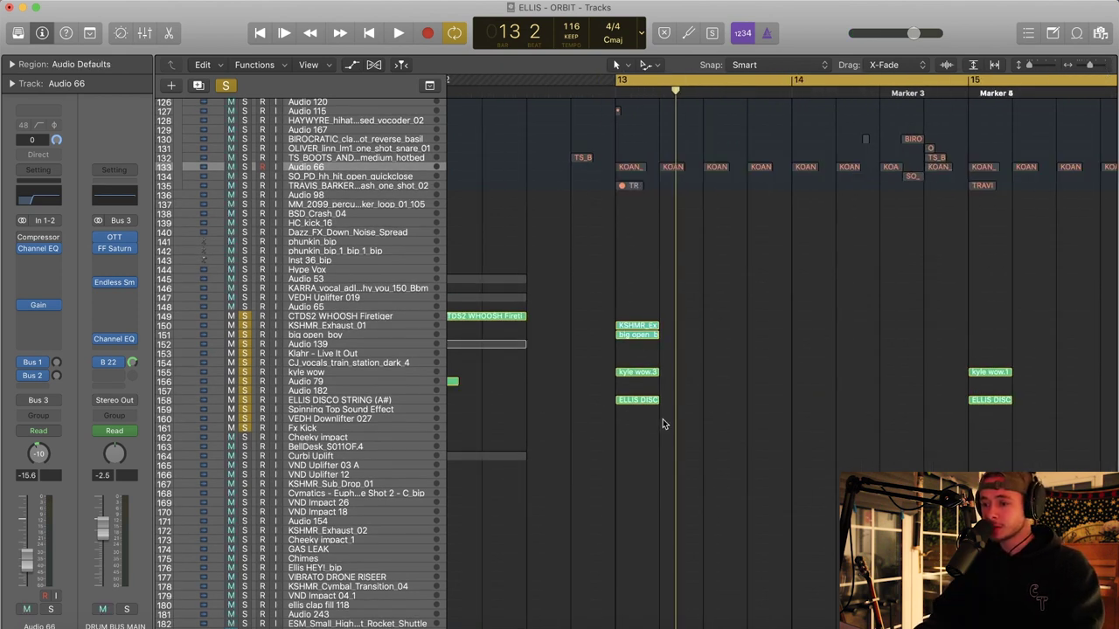
{"action": "left_click_drag", "start_coordinate": [710, 428], "coordinate": [629, 403]}
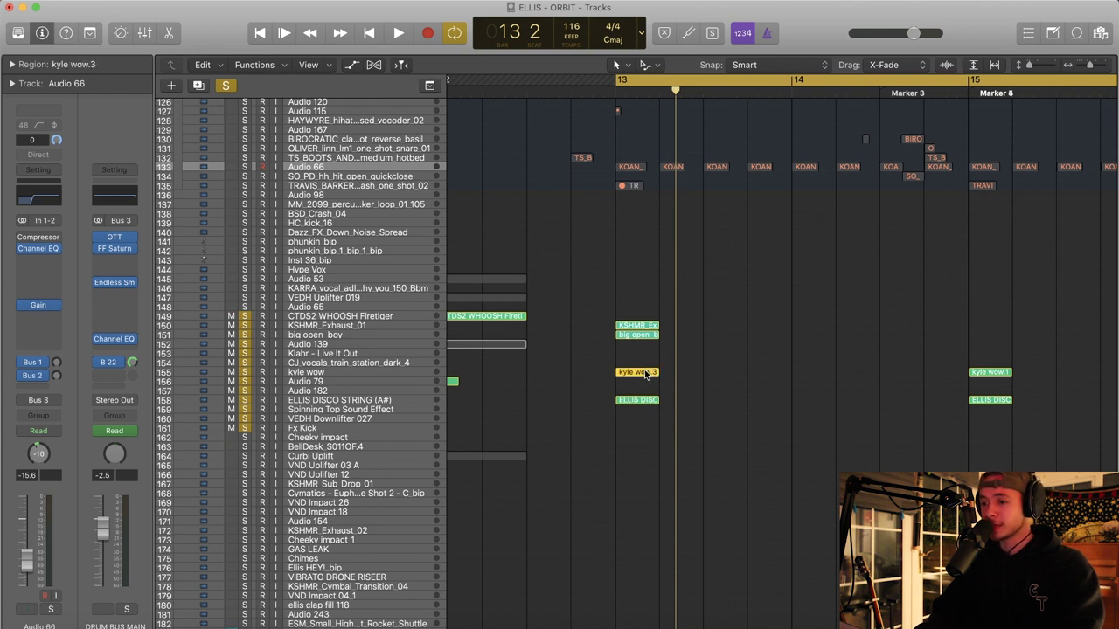
{"action": "left_click", "coordinate": [1035, 65]}
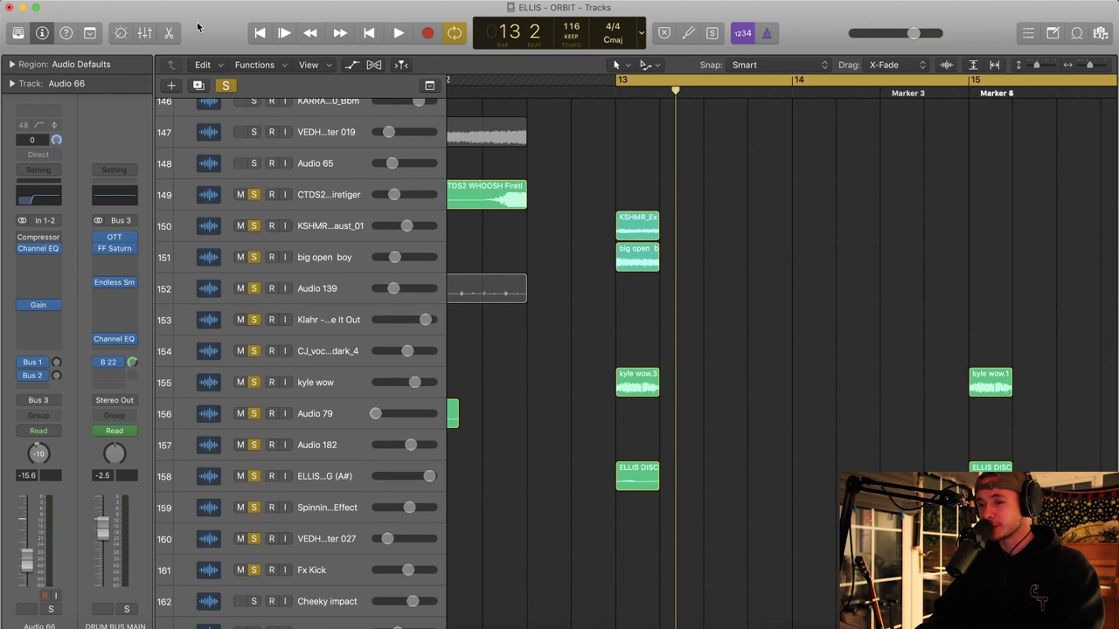
Clear all solos and set the cycle range from bar 21 to bar 29 for the second half of the drop
{"action": "left_click", "coordinate": [227, 84]}
{"action": "scroll", "coordinate": [815, 320], "scroll_direction": "up", "scroll_amount": 15}
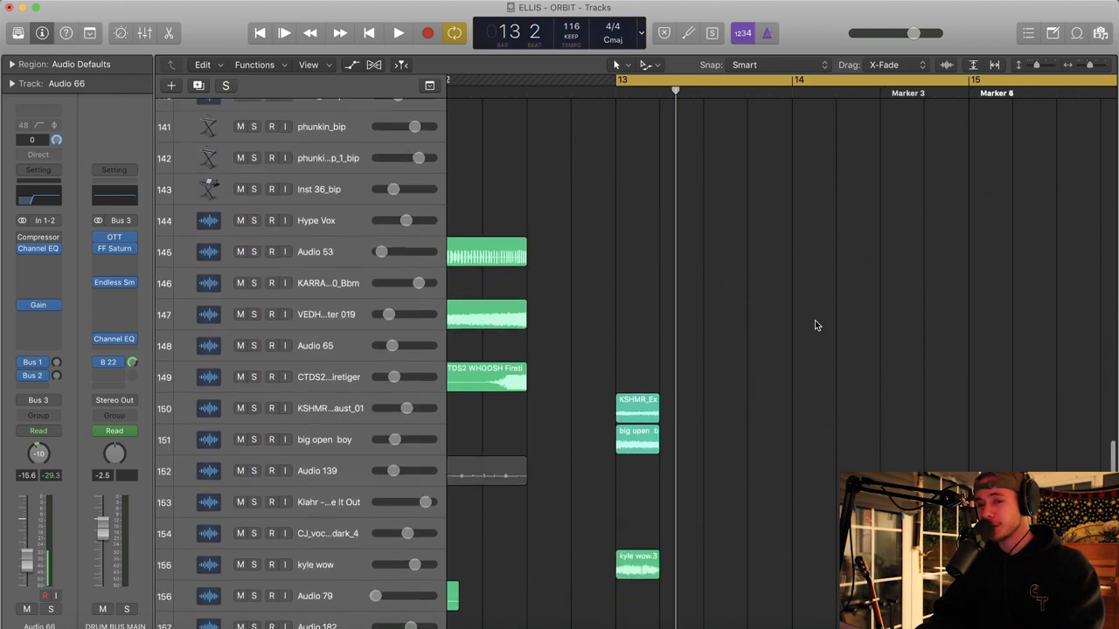
{"action": "scroll", "coordinate": [815, 325], "scroll_direction": "up", "scroll_amount": 20}
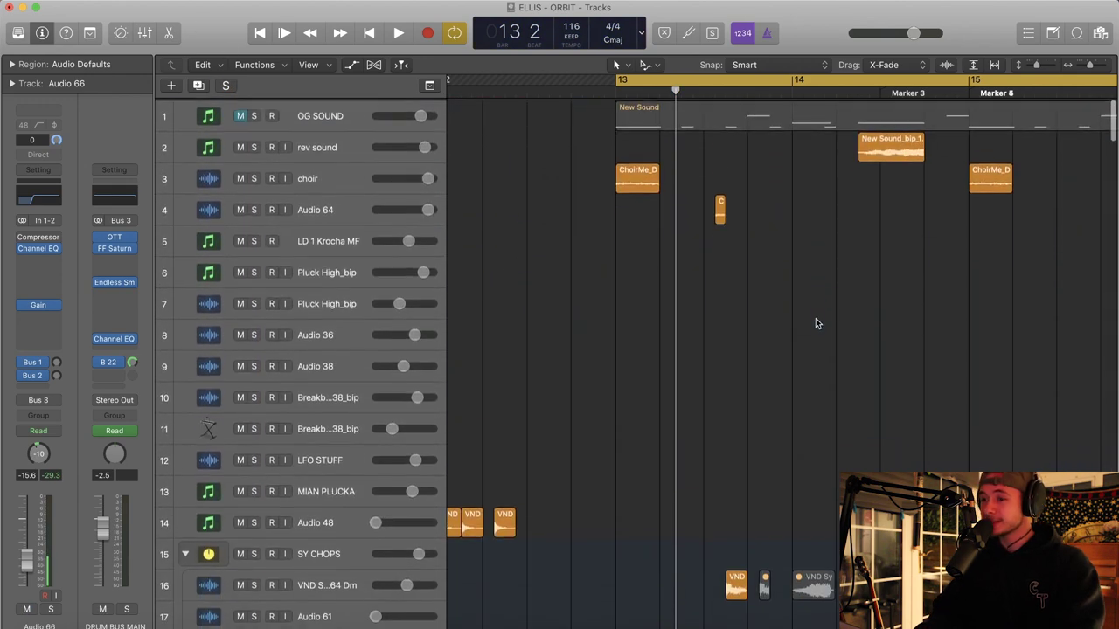
{"action": "scroll", "coordinate": [825, 308], "scroll_direction": "down", "scroll_amount": 8}
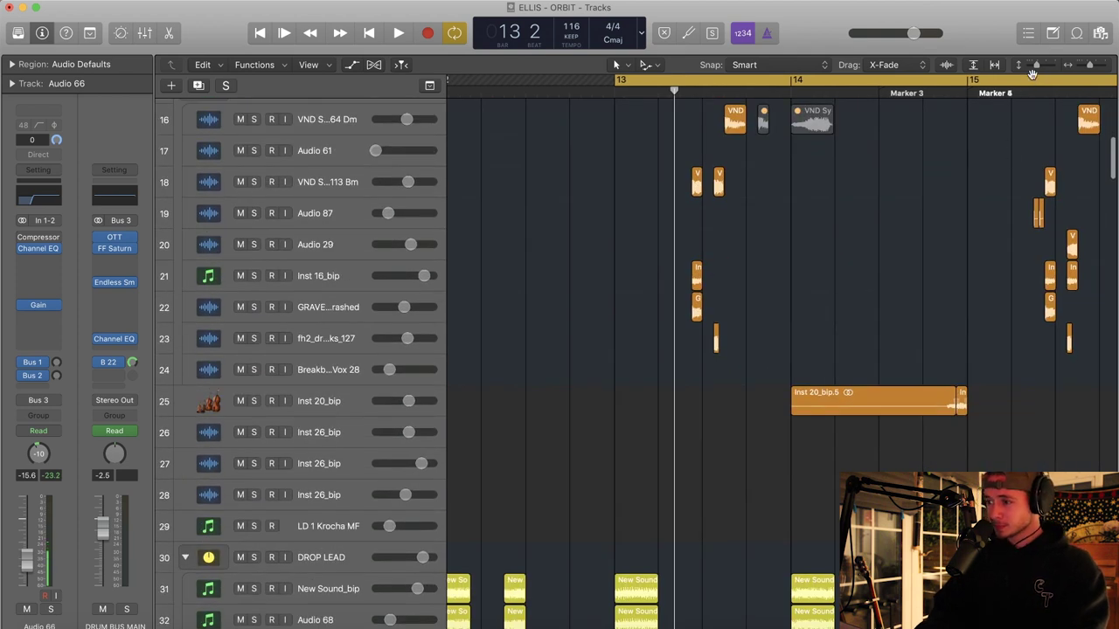
{"action": "left_click", "coordinate": [1031, 66]}
{"action": "left_click_drag", "start_coordinate": [1091, 68], "coordinate": [1086, 68]}
{"action": "scroll", "coordinate": [726, 248], "scroll_direction": "right", "scroll_amount": 10}
{"action": "scroll", "coordinate": [726, 248], "scroll_direction": "down", "scroll_amount": 1}
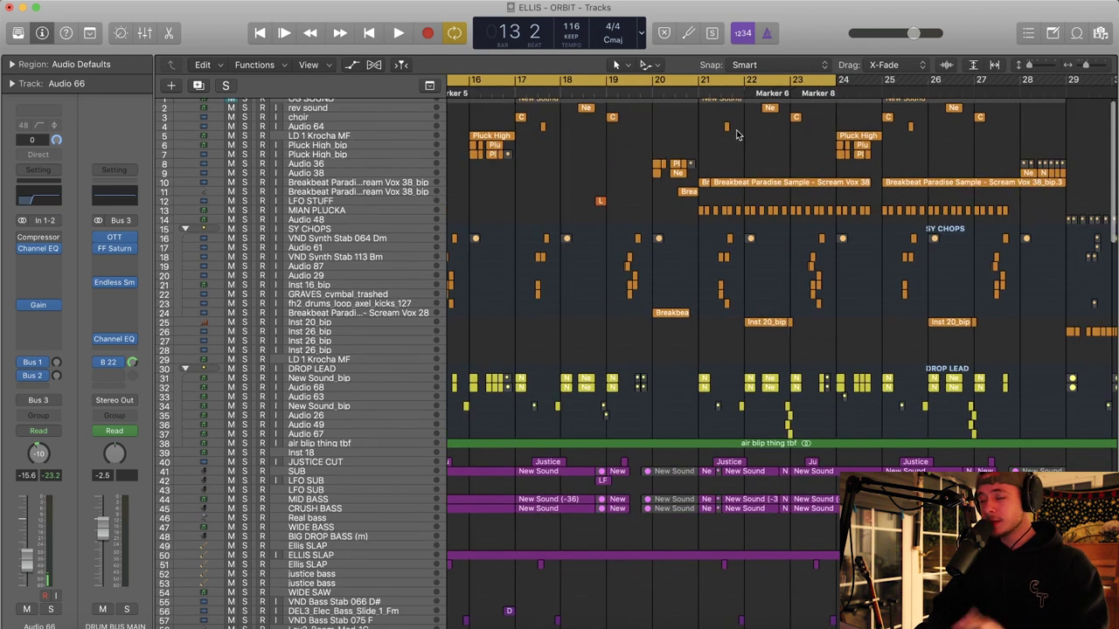
{"action": "left_click_drag", "start_coordinate": [704, 76], "coordinate": [1054, 141]}
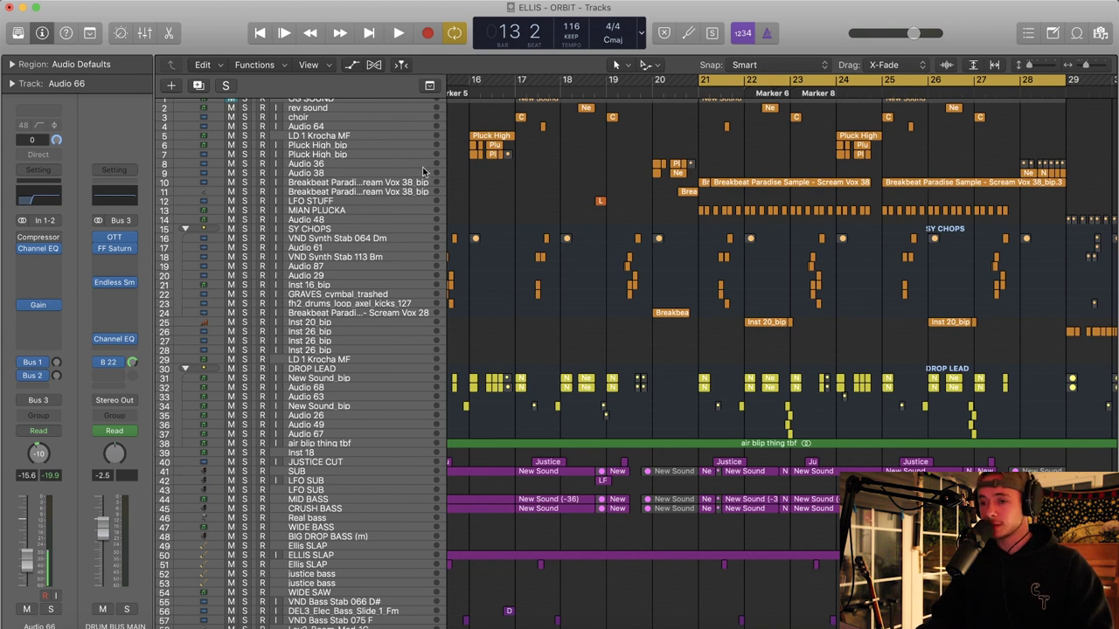
Solo the MIAN PLUCKA track and audition it from bar 21
{"action": "left_click", "coordinate": [309, 212]}
{"action": "left_click", "coordinate": [244, 210]}
{"action": "key", "text": "space"}
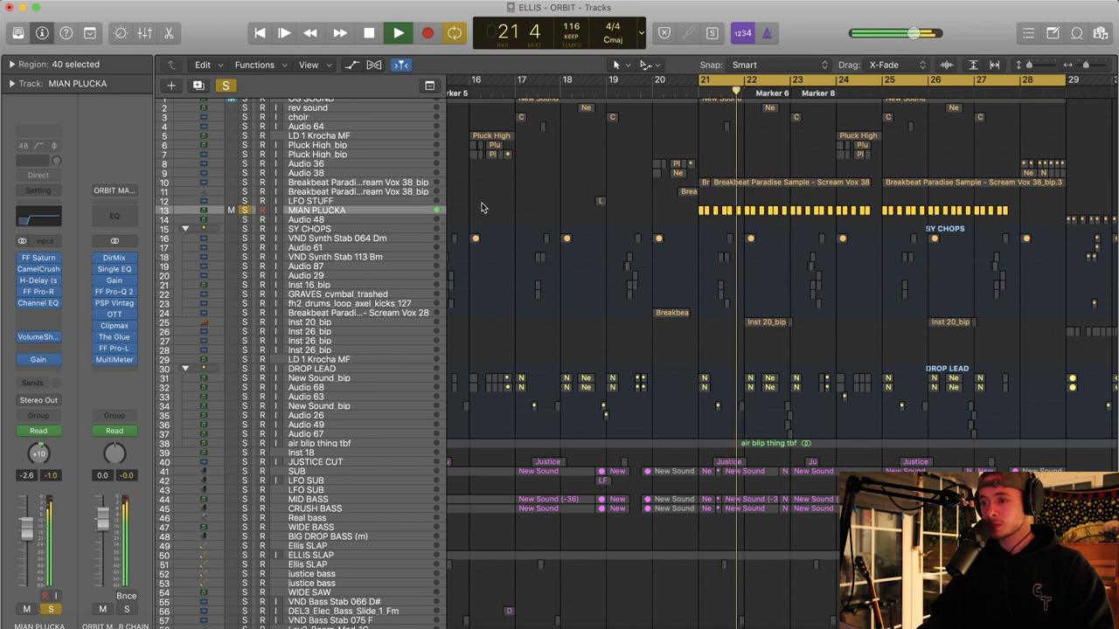
{"action": "key", "text": "space"}
Compare MIAN PLUCKA with its whole insert effects chain bypassed and re-enabled during playback from bar 21
{"action": "mouse_move", "coordinate": [40, 281]}
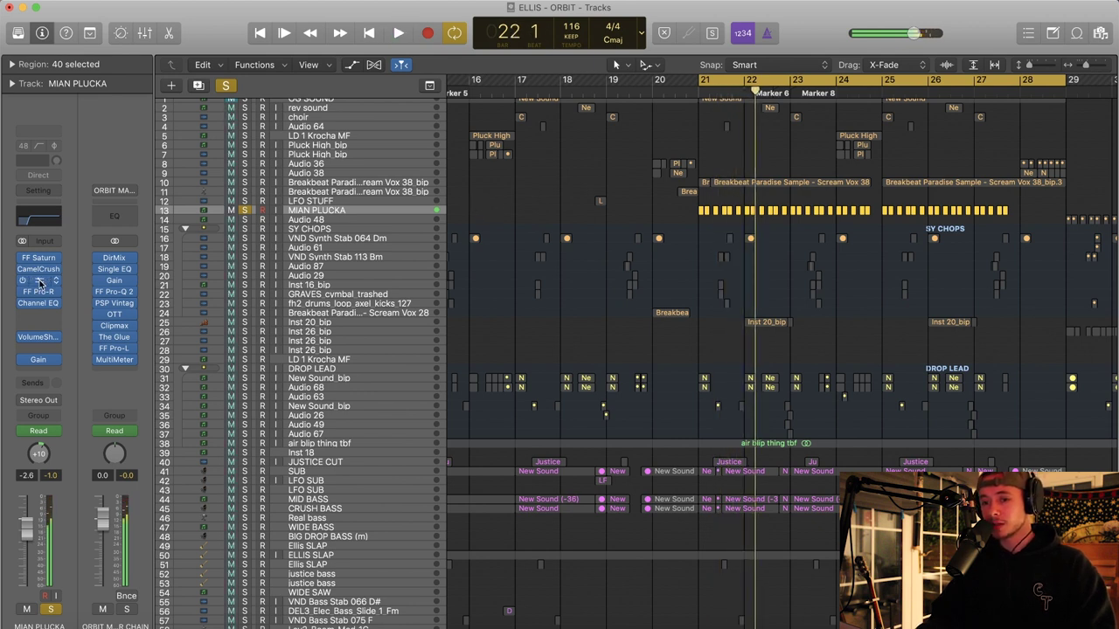
{"action": "key", "text": "space"}
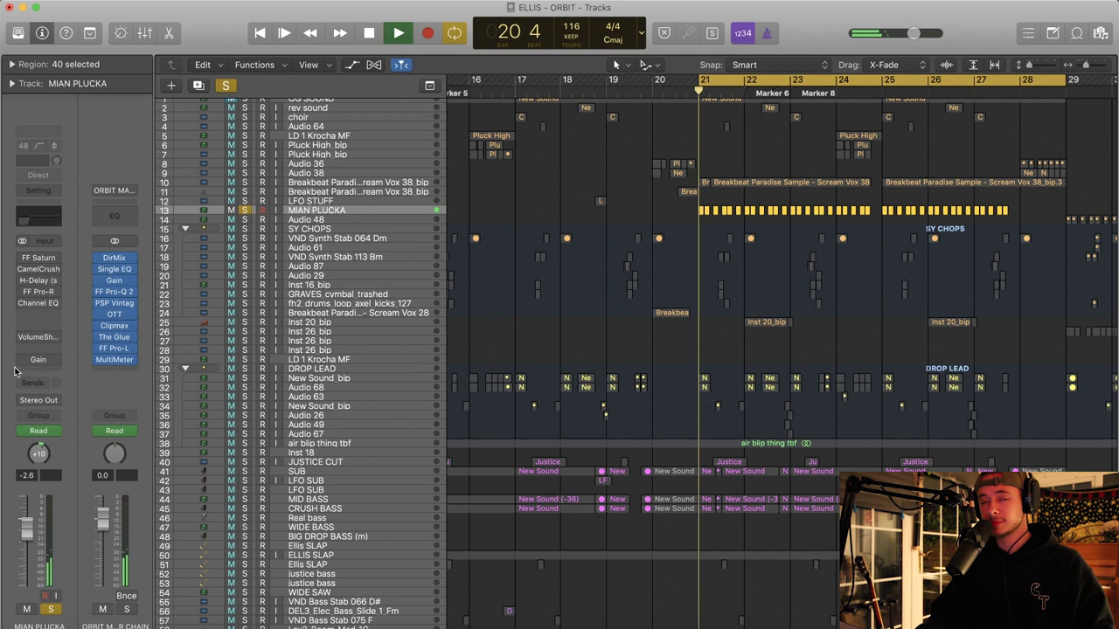
{"action": "left_click", "coordinate": [24, 359], "text": "alt"}
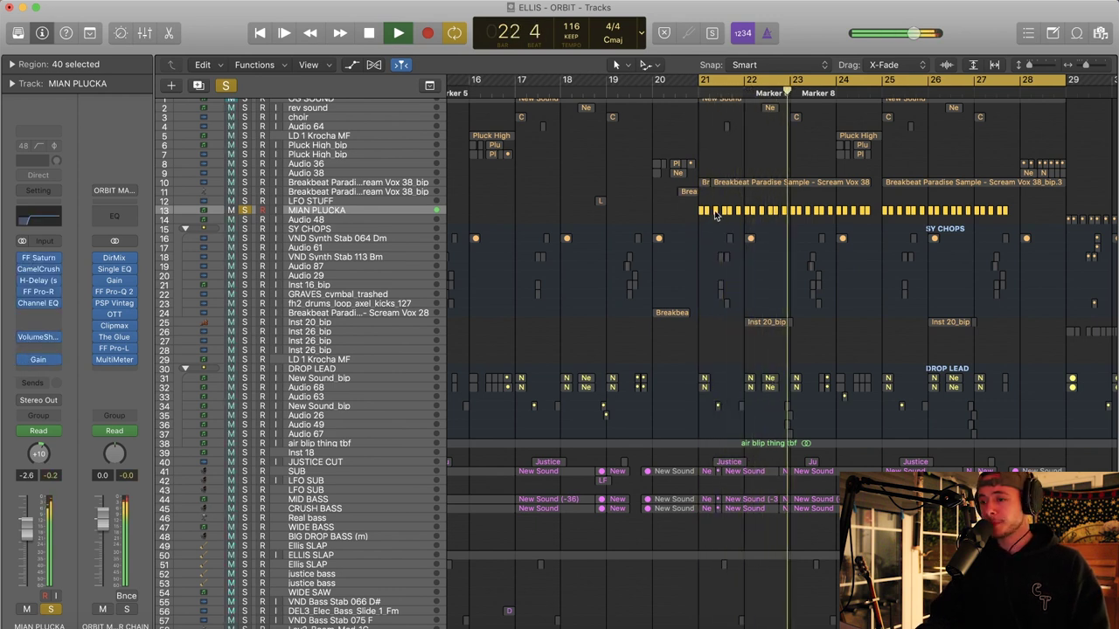
Solo only the tracks from Audio 38 to LFO STUFF and audition them, extending the cycle start to about halfway through bar 20
{"action": "key", "text": "space"}
{"action": "left_click", "coordinate": [226, 85]}
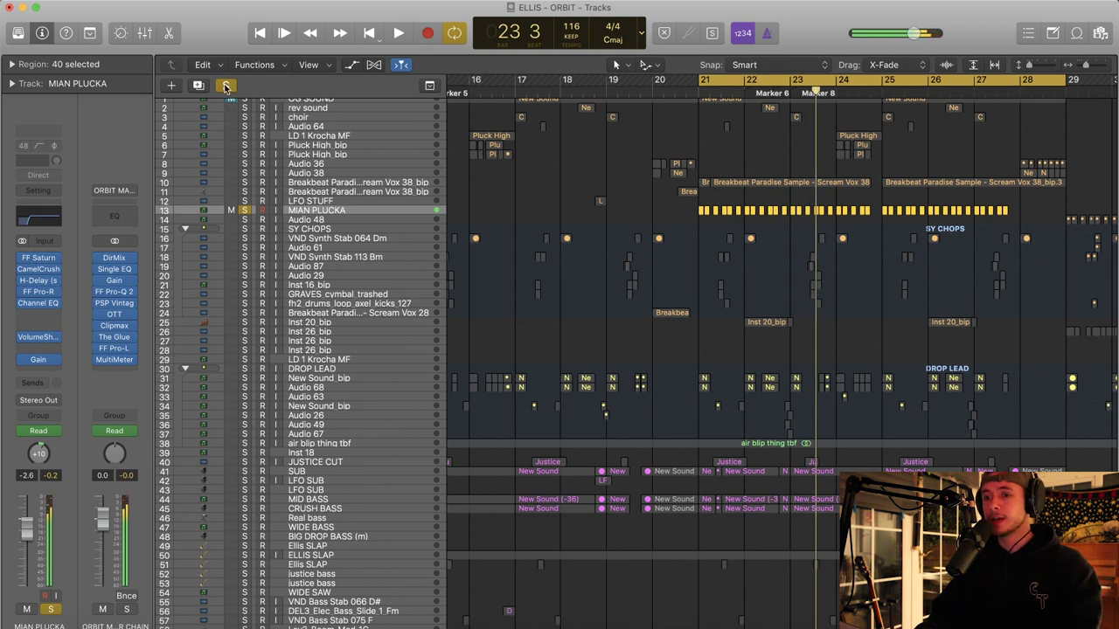
{"action": "left_click_drag", "start_coordinate": [246, 203], "coordinate": [244, 173]}
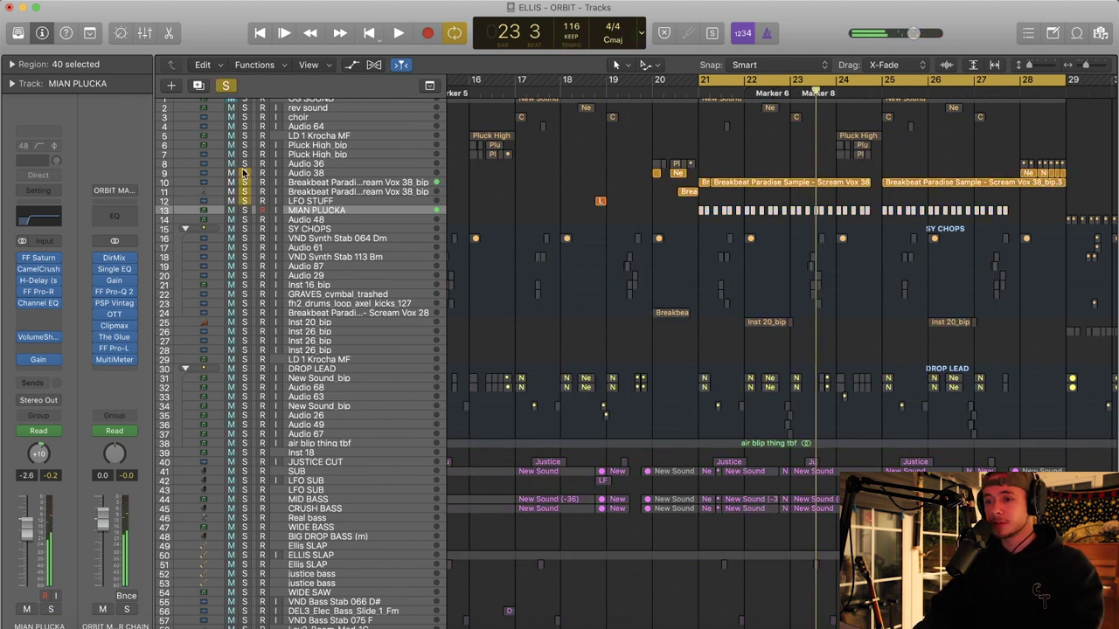
{"action": "key", "text": "space"}
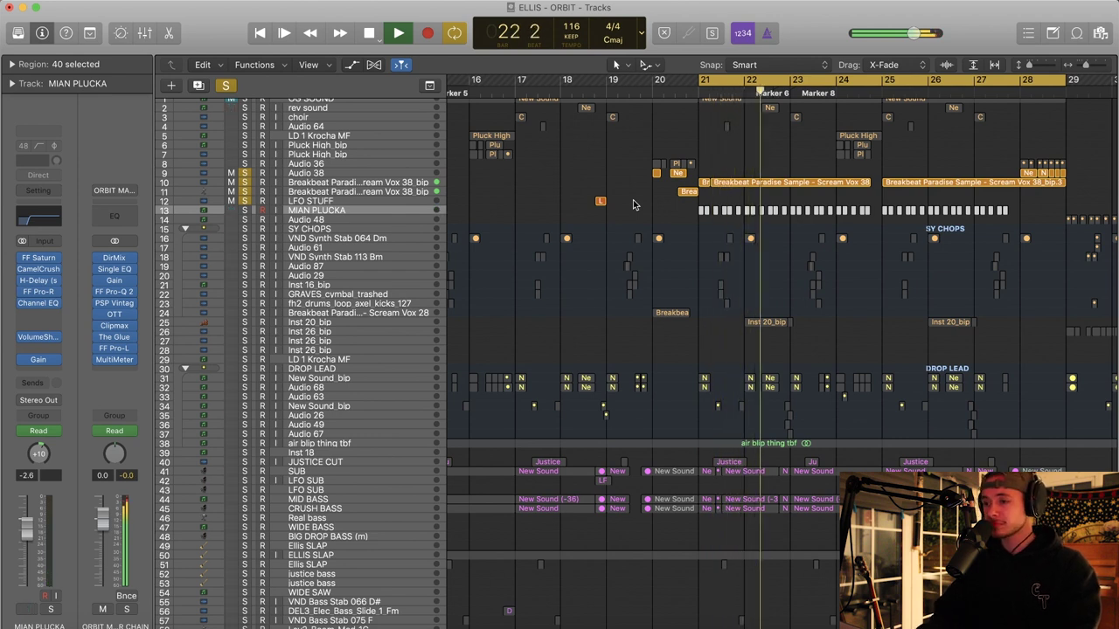
{"action": "key", "text": "space"}
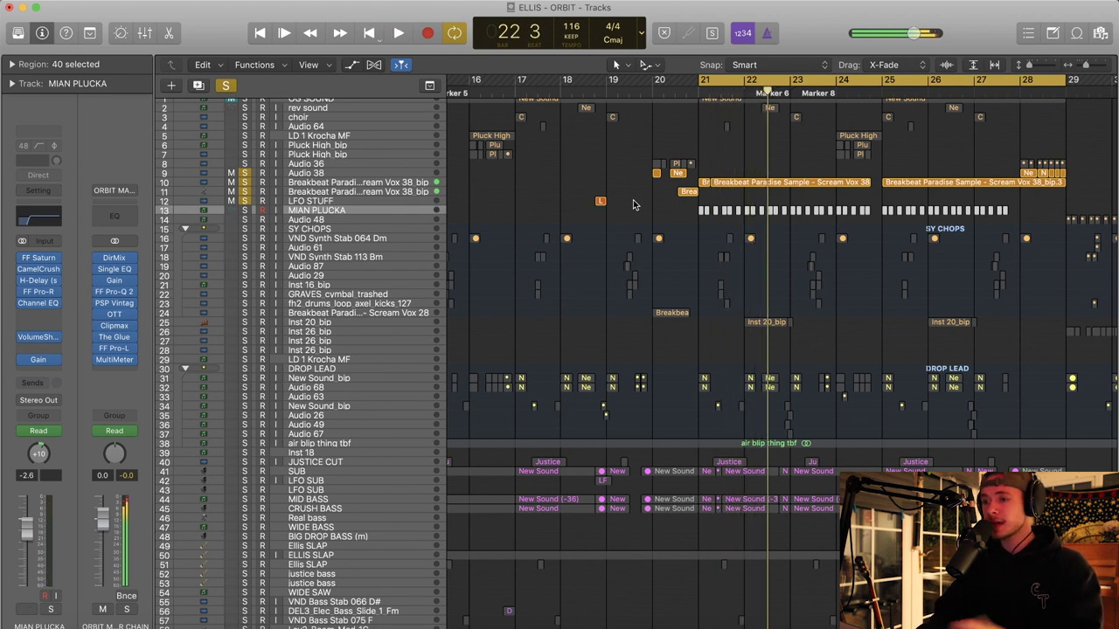
{"action": "left_click", "coordinate": [384, 182]}
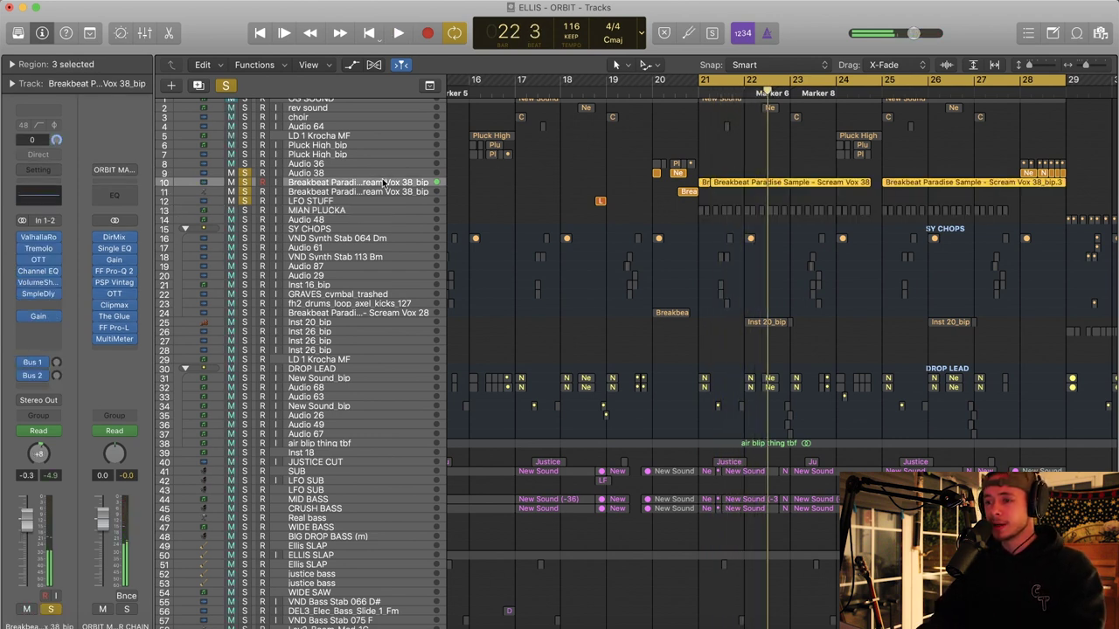
{"action": "double_click", "coordinate": [675, 79]}
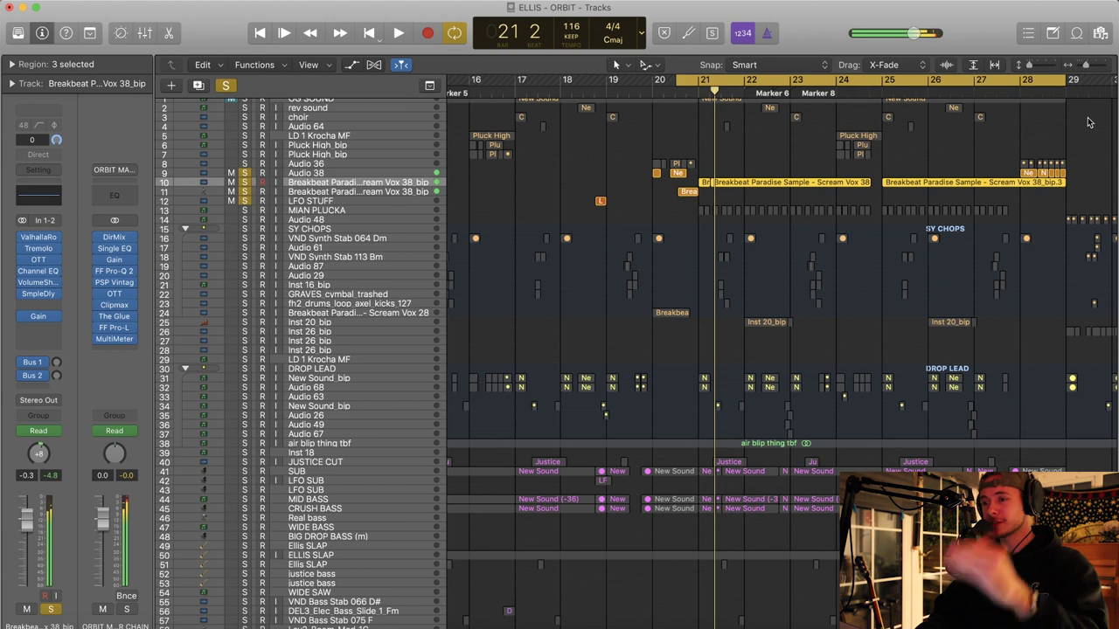
Clear all solos, then solo the second Scream Vox 38_bip track and audition its short region leading into bar 21
{"action": "left_click", "coordinate": [227, 86]}
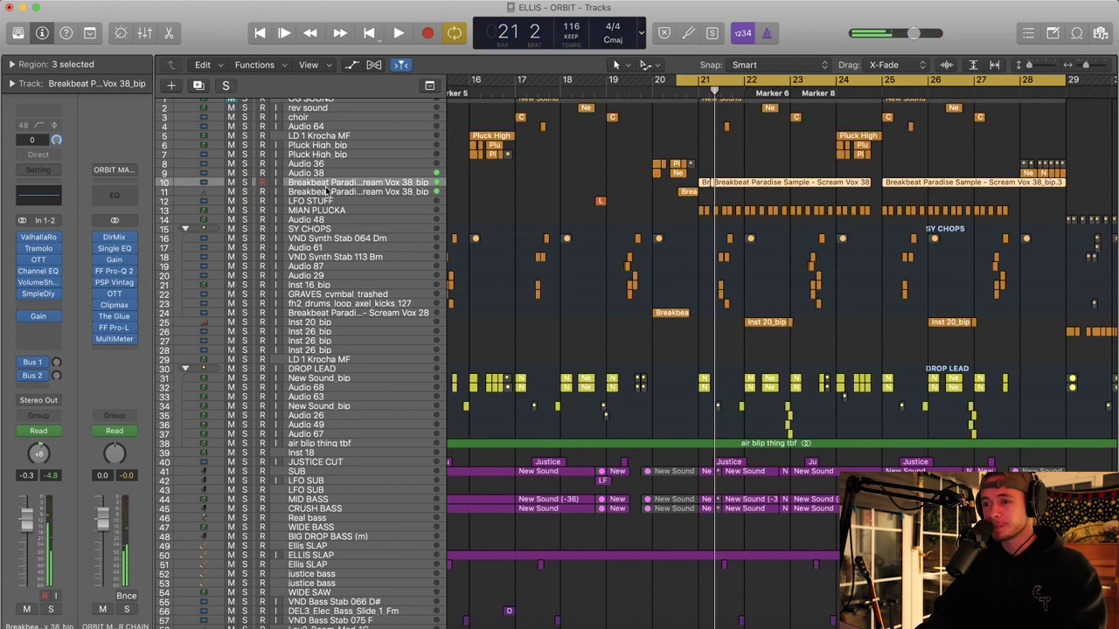
{"action": "left_click", "coordinate": [319, 191]}
{"action": "left_click", "coordinate": [244, 191]}
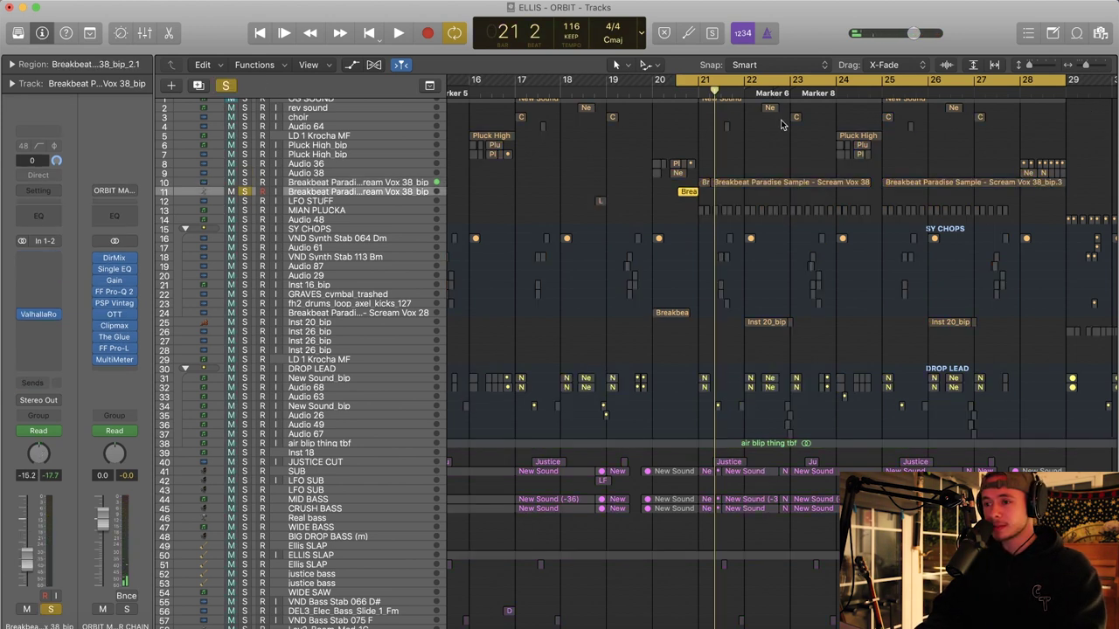
{"action": "key", "text": "space"}
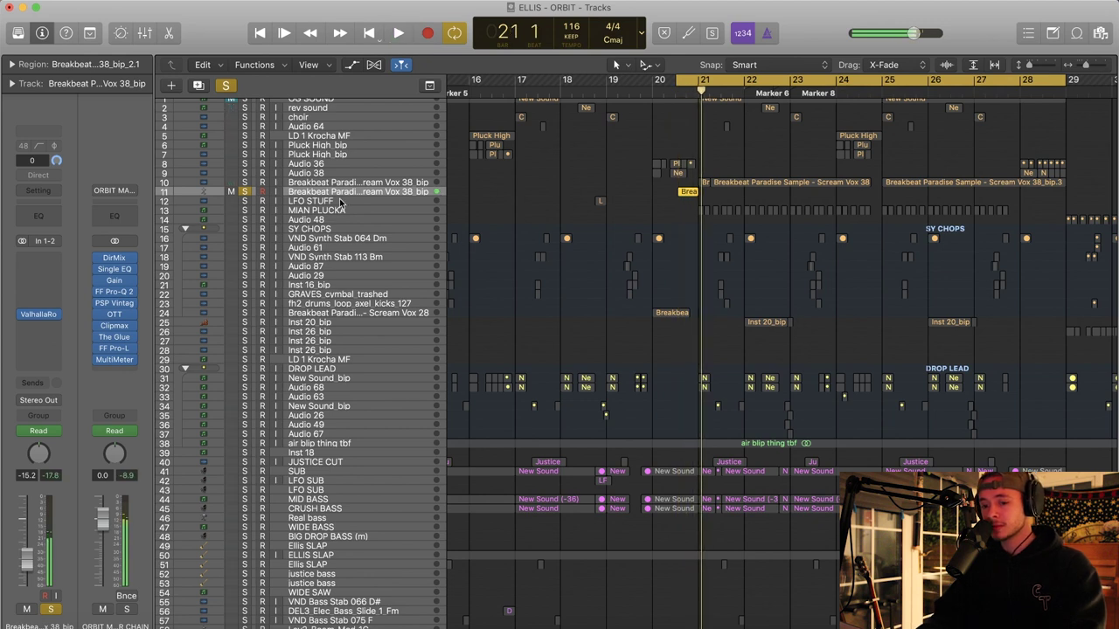
Examine the ValhallaRoom mix automation on the second Scream Vox 38_bip track with enlarged tracks, then hide the automation and restore the compact view
{"action": "key", "text": "a"}
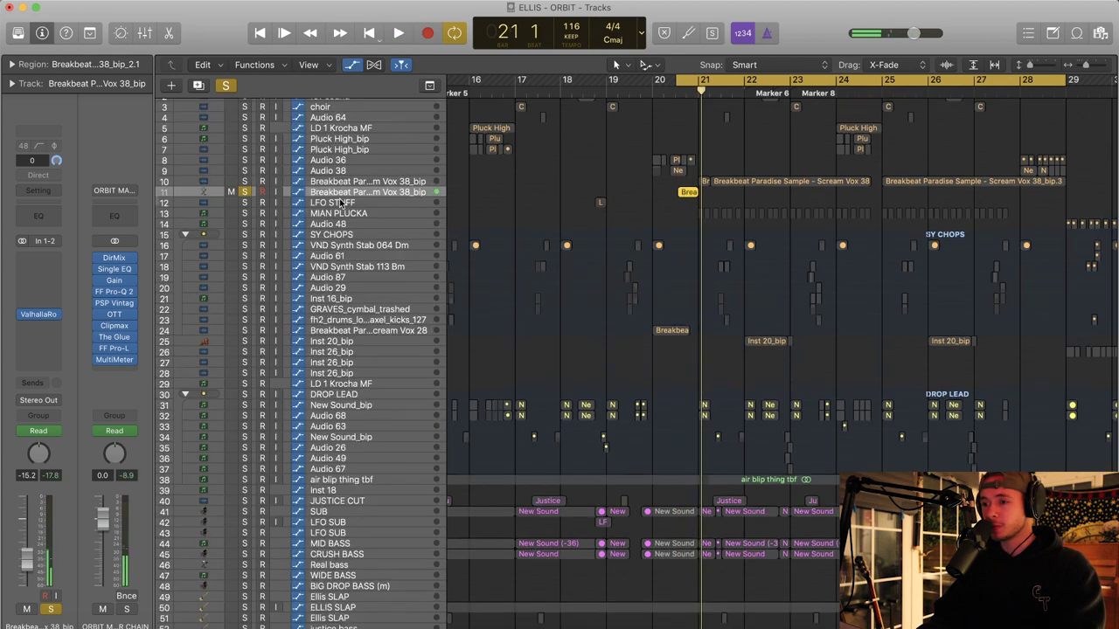
{"action": "key", "text": "super+Down"}
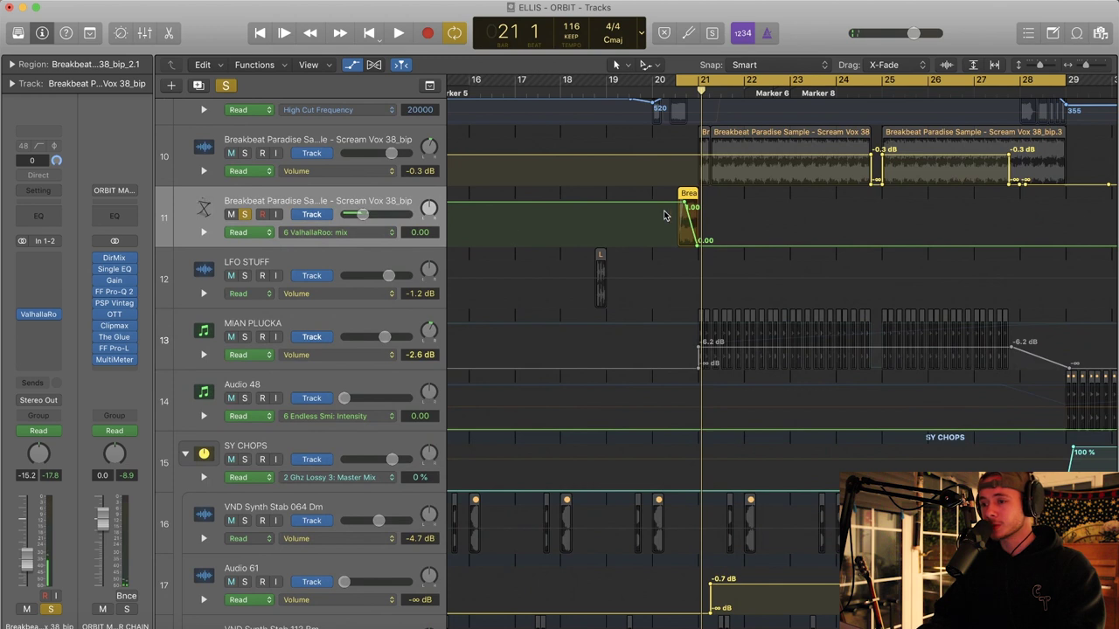
{"action": "key", "text": "a"}
{"action": "key", "text": "super+Up"}
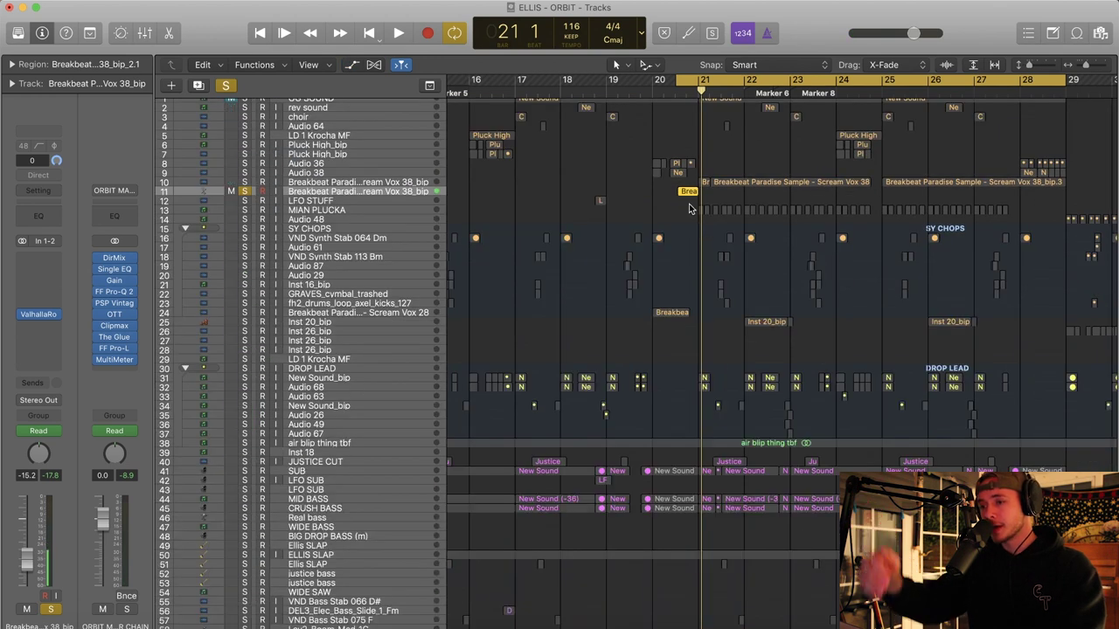
Solo the first Scream Vox 38_bip track as well, audition both into bar 21, and check the first track's Tremolo plug-in during playback
{"action": "left_click", "coordinate": [246, 182]}
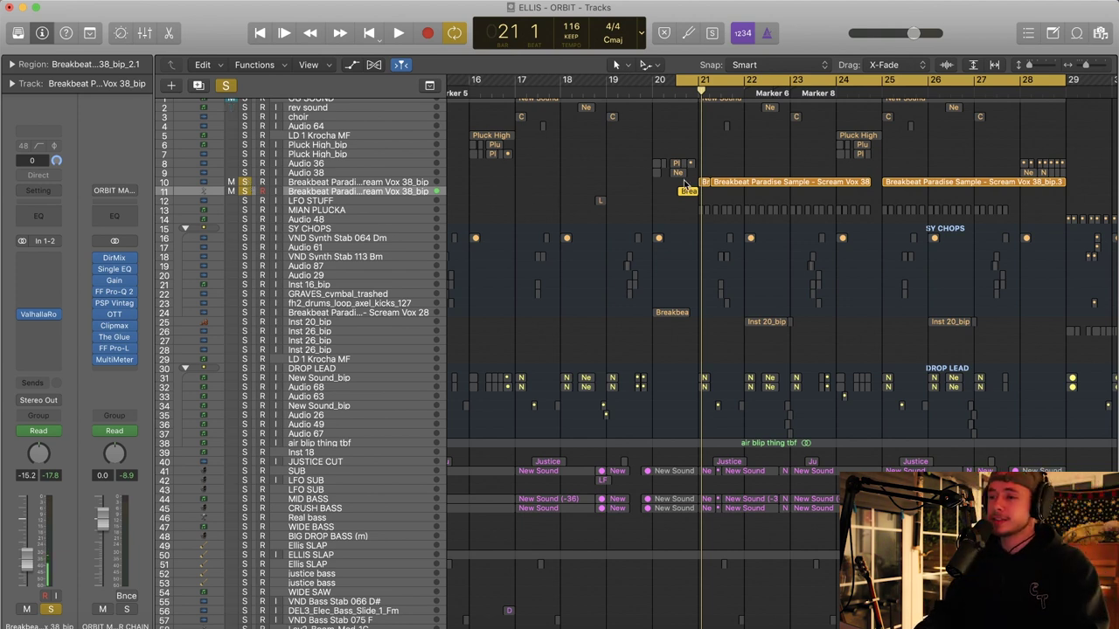
{"action": "left_click", "coordinate": [345, 183]}
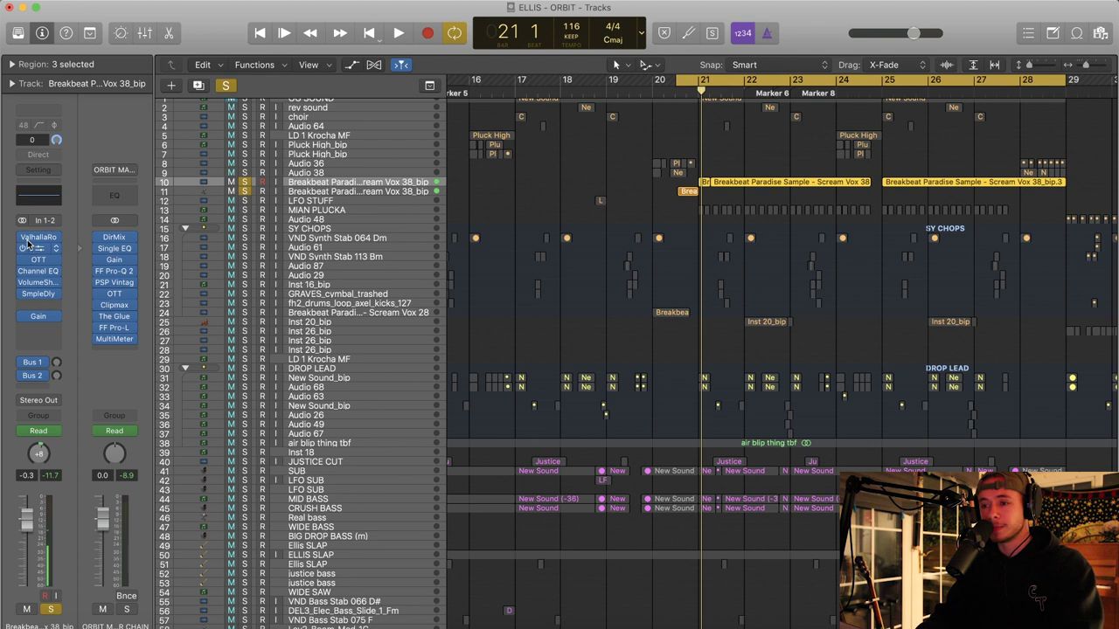
{"action": "key", "text": "space"}
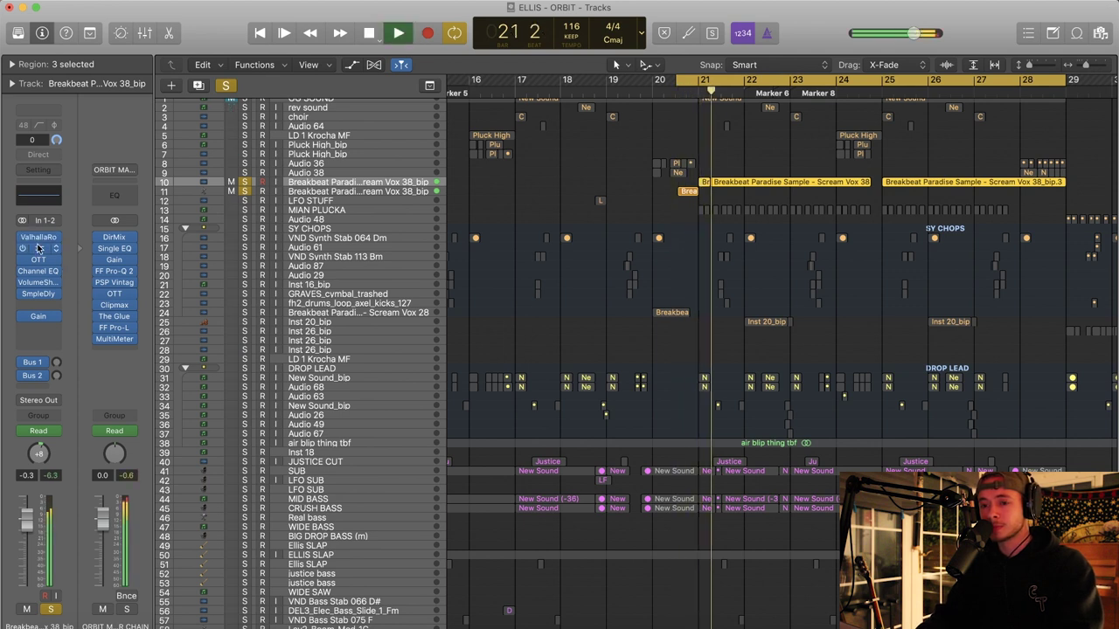
{"action": "left_click", "coordinate": [38, 248]}
{"action": "left_click", "coordinate": [20, 13]}
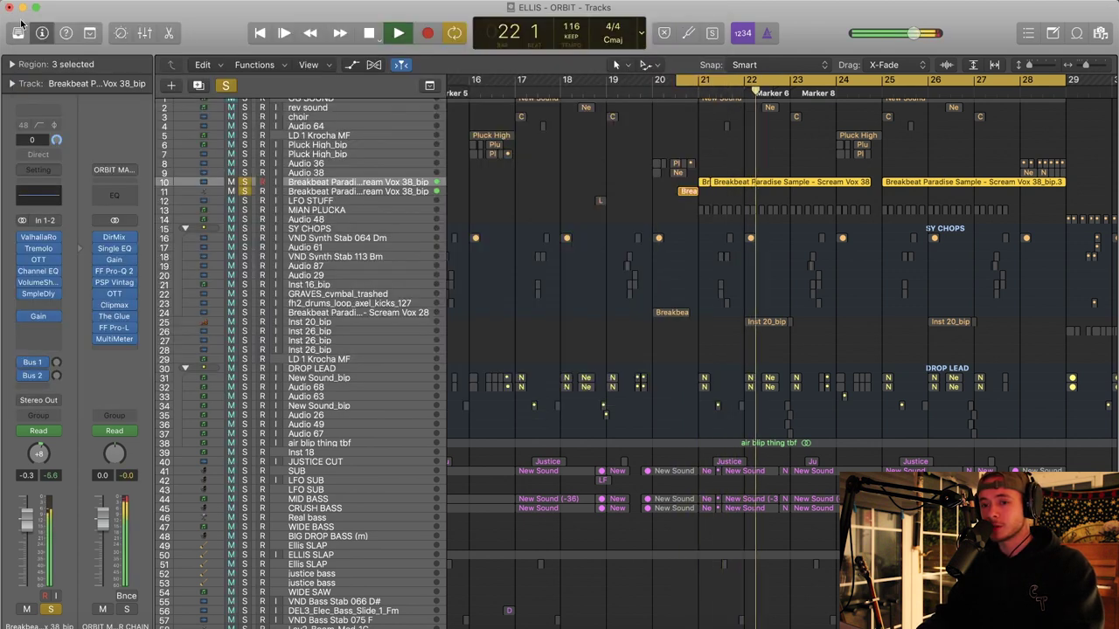
{"action": "key", "text": "space"}
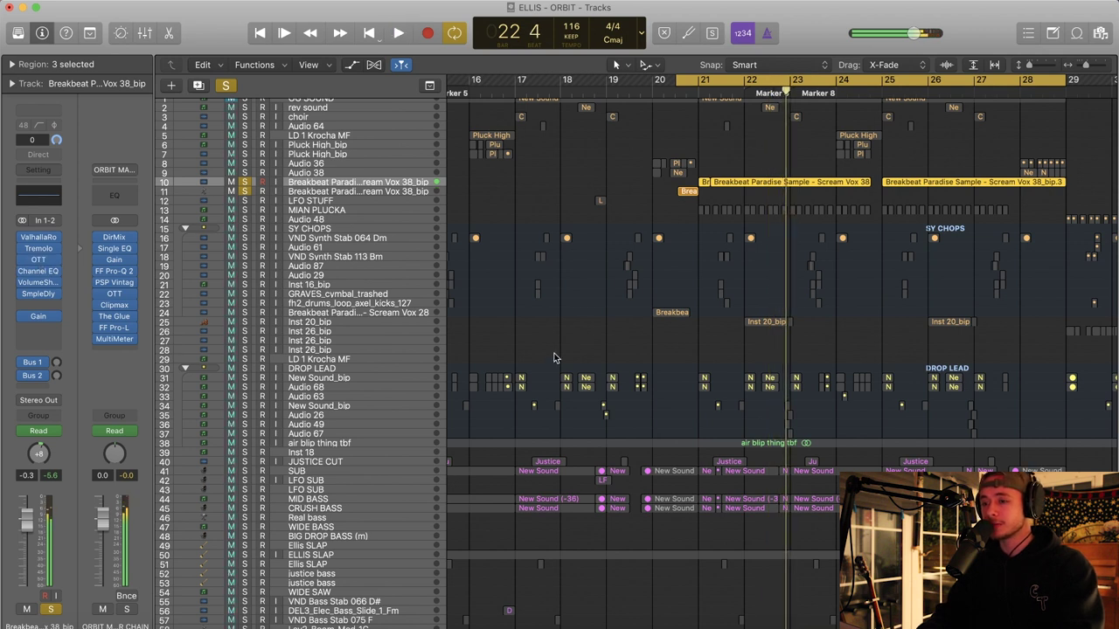
Clear all solos and set the cycle range from bar 16 to bar 18
{"action": "scroll", "coordinate": [553, 358], "scroll_direction": "right", "scroll_amount": 2}
{"action": "scroll", "coordinate": [594, 345], "scroll_direction": "up", "scroll_amount": 1}
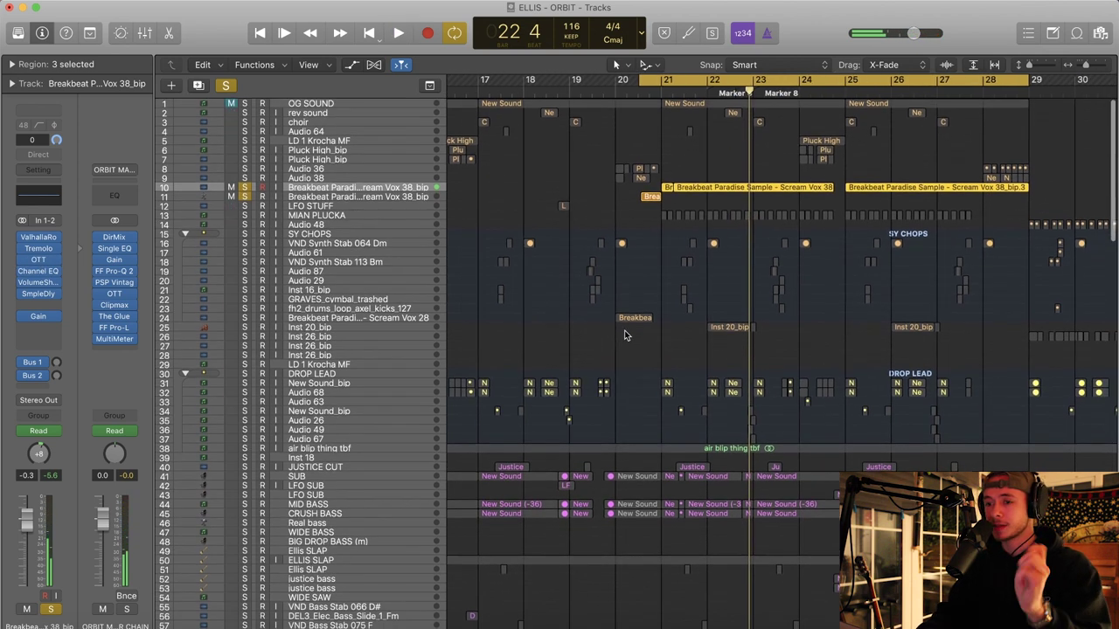
{"action": "left_click", "coordinate": [226, 85]}
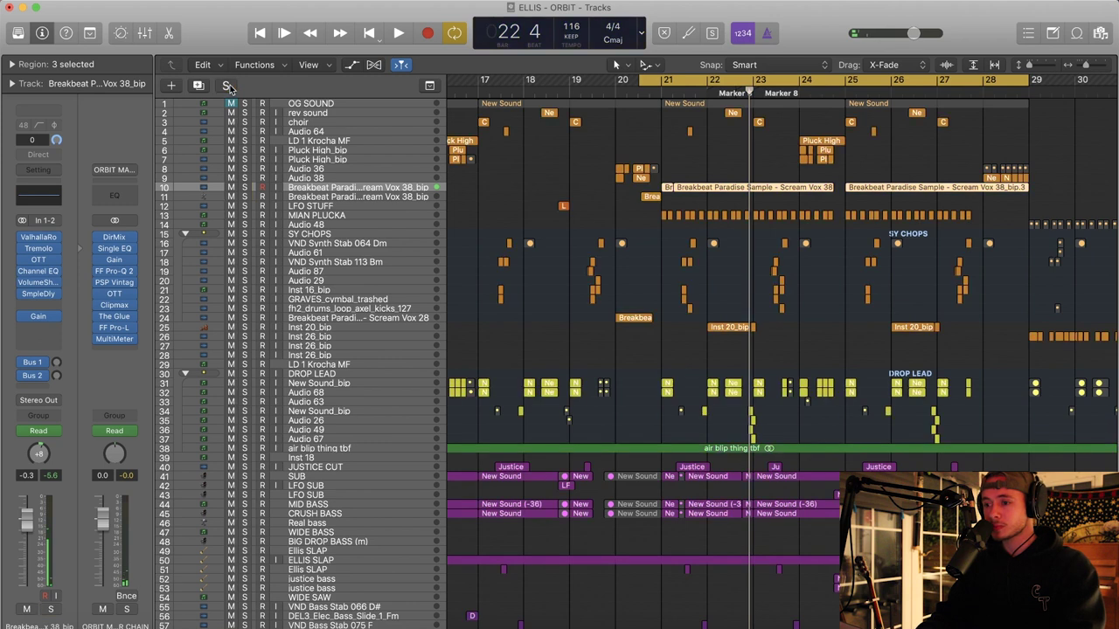
{"action": "scroll", "coordinate": [715, 260], "scroll_direction": "left", "scroll_amount": 8}
{"action": "scroll", "coordinate": [665, 214], "scroll_direction": "down", "scroll_amount": 1}
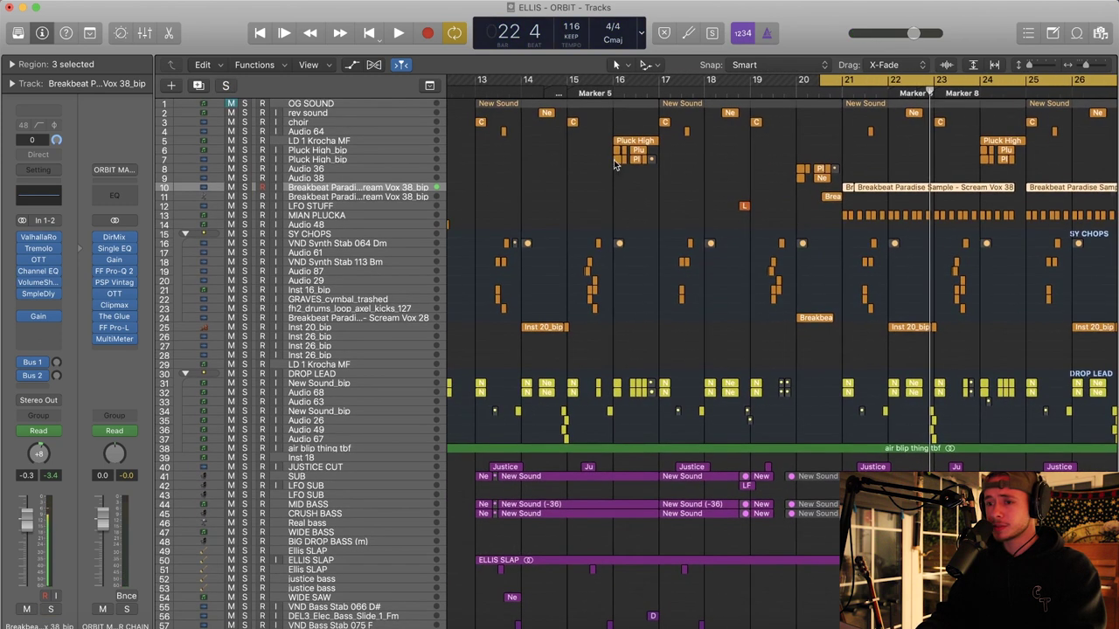
{"action": "left_click_drag", "start_coordinate": [617, 80], "coordinate": [705, 80]}
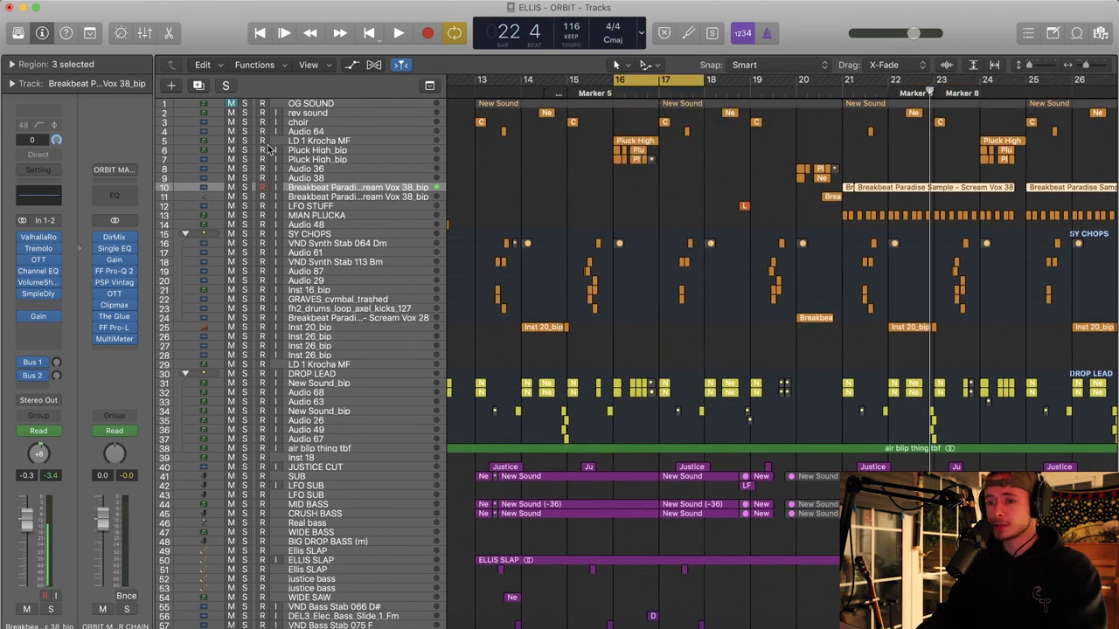
Solo LD 1 Krocha MF and both Pluck High_bip tracks and audition them from bar 16
{"action": "left_click_drag", "start_coordinate": [245, 140], "coordinate": [244, 159]}
{"action": "key", "text": "space"}
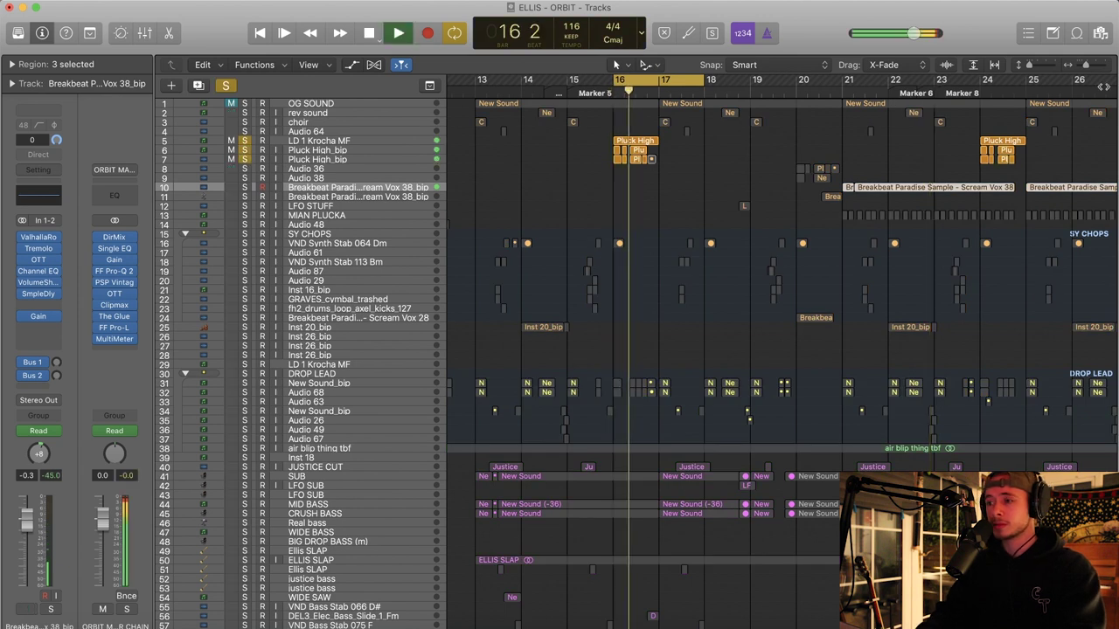
{"action": "key", "text": "space"}
Enlarge the tracks around bar 16, then solo only LD 1 Krocha MF and audition its Pluck High region
{"action": "left_click_drag", "start_coordinate": [1029, 66], "coordinate": [1094, 66]}
{"action": "scroll", "coordinate": [812, 390], "scroll_direction": "left", "scroll_amount": 10}
{"action": "scroll", "coordinate": [919, 147], "scroll_direction": "up", "scroll_amount": 5}
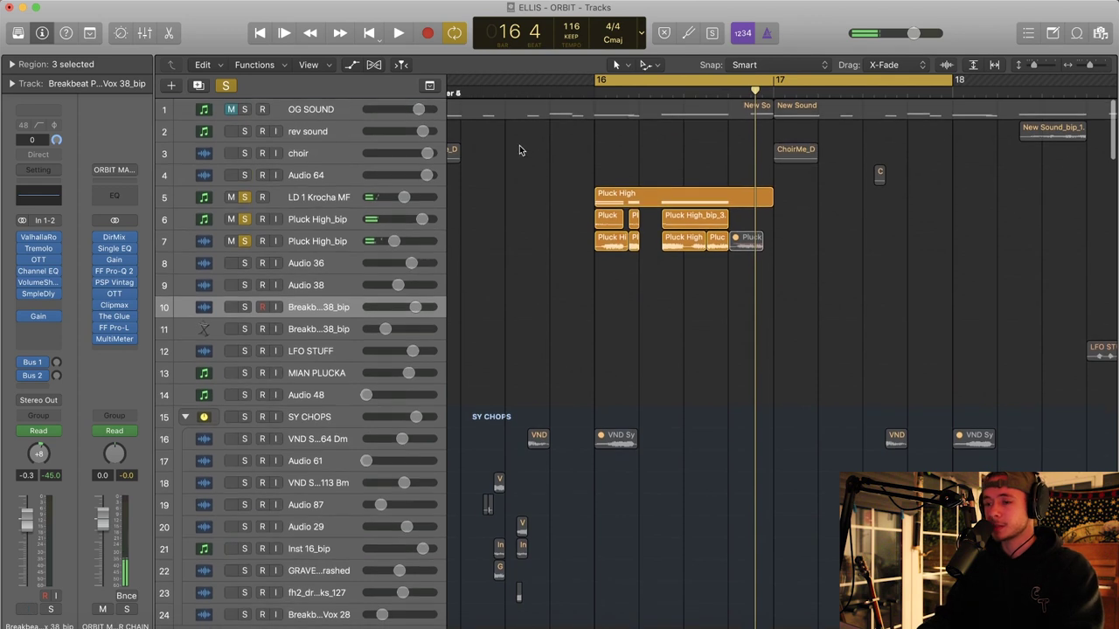
{"action": "left_click", "coordinate": [334, 199]}
{"action": "left_click", "coordinate": [245, 198], "text": "alt"}
{"action": "key", "text": "space"}
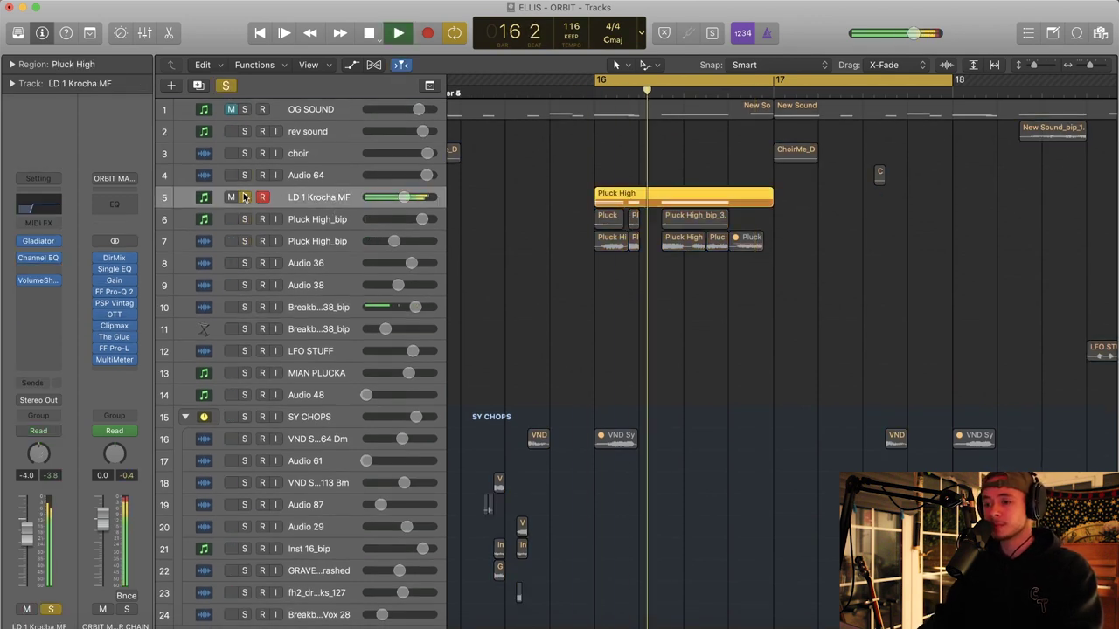
Audition the first Pluck High_bip track in solo and inspect its Bitcrusher settings in a window moved clear of the channel strips
{"action": "left_click", "coordinate": [245, 220]}
{"action": "left_click", "coordinate": [329, 218]}
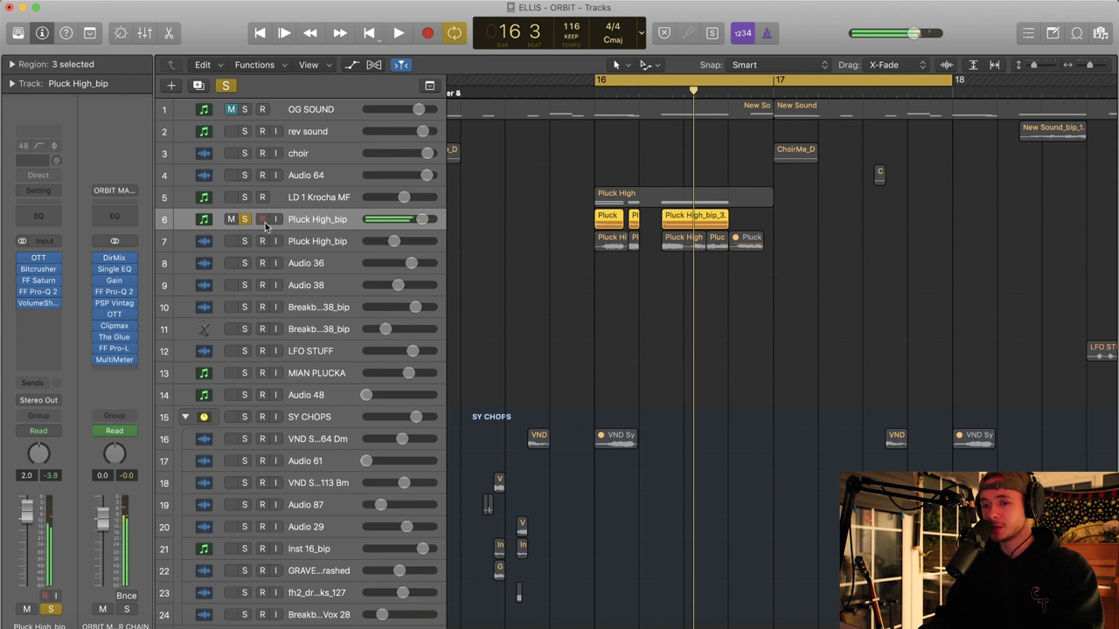
{"action": "left_click", "coordinate": [37, 270]}
{"action": "left_click_drag", "start_coordinate": [368, 38], "coordinate": [725, 260]}
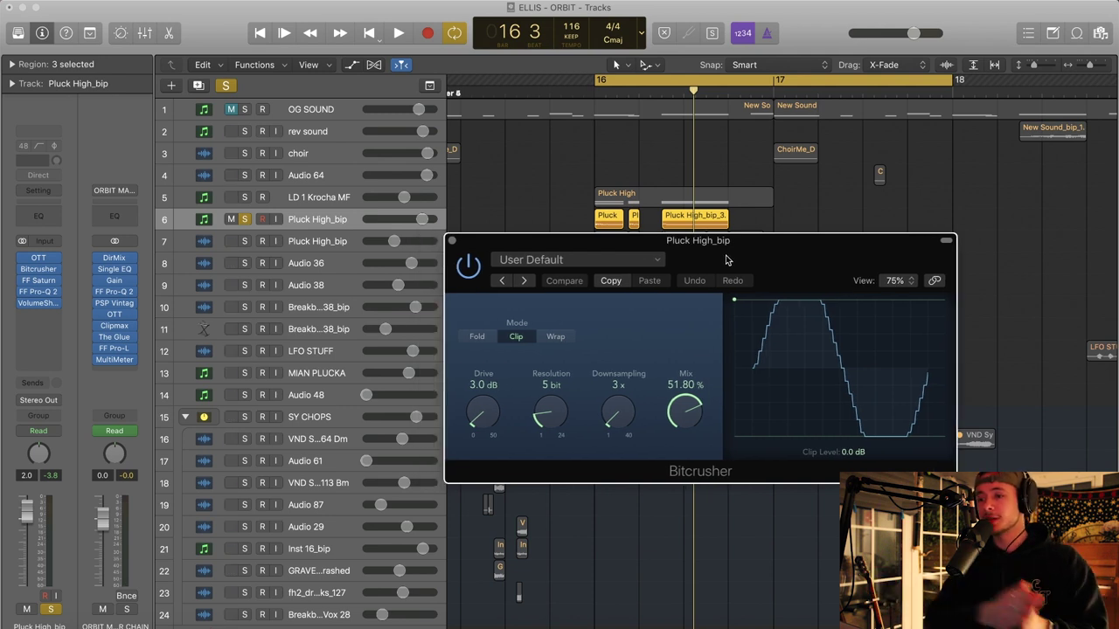
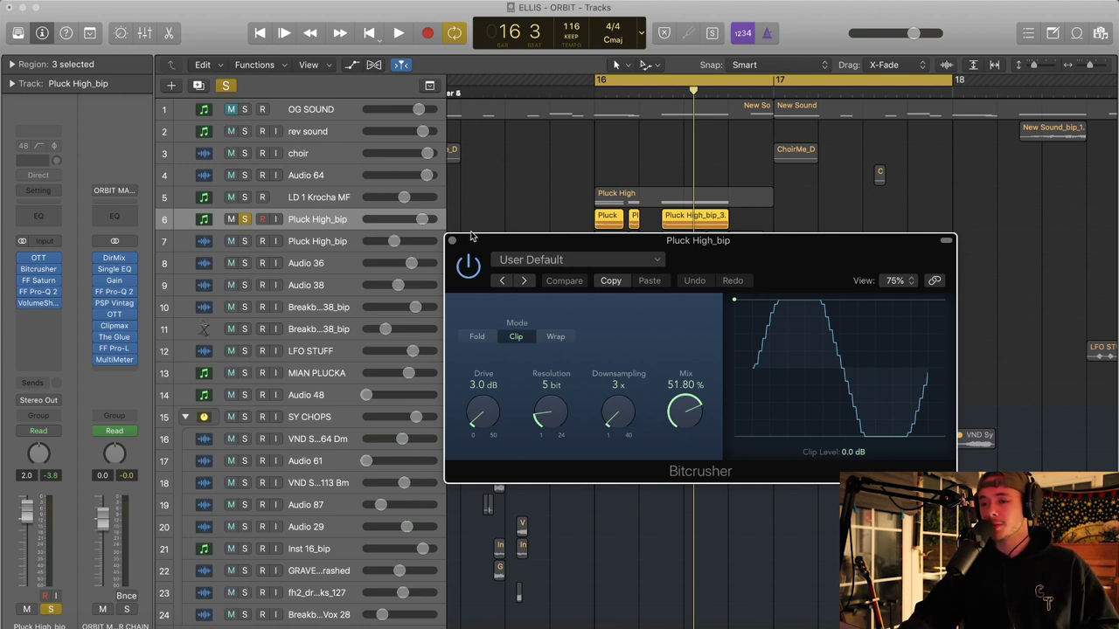
Close the Bitcrusher window and inspect the OTT settings on Pluck High_bip track 6
{"action": "left_click", "coordinate": [453, 241]}
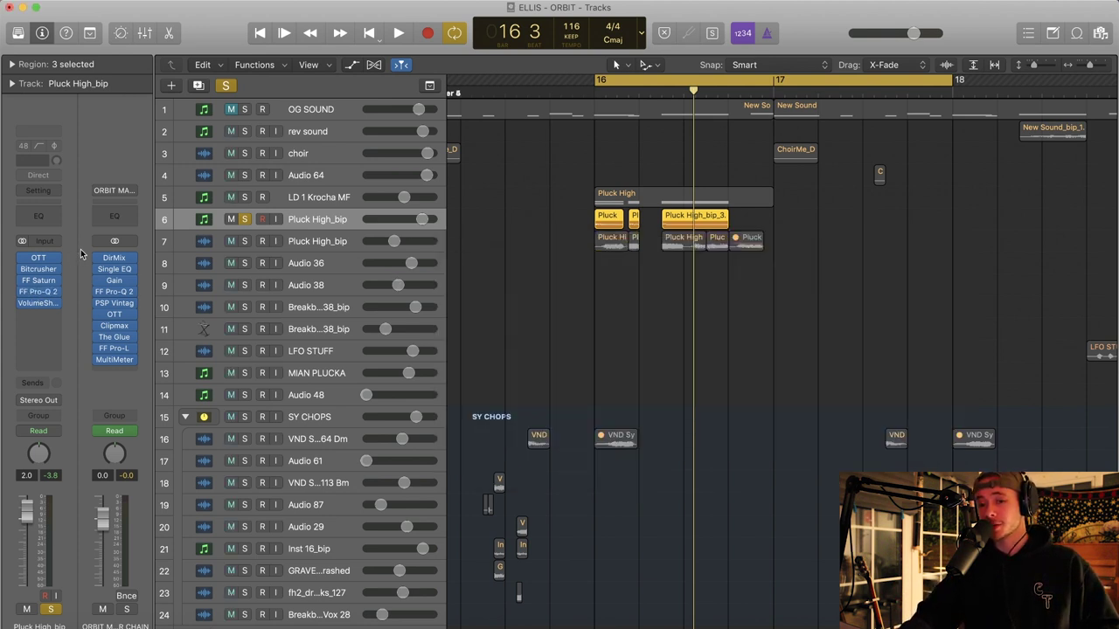
{"action": "left_click", "coordinate": [40, 258]}
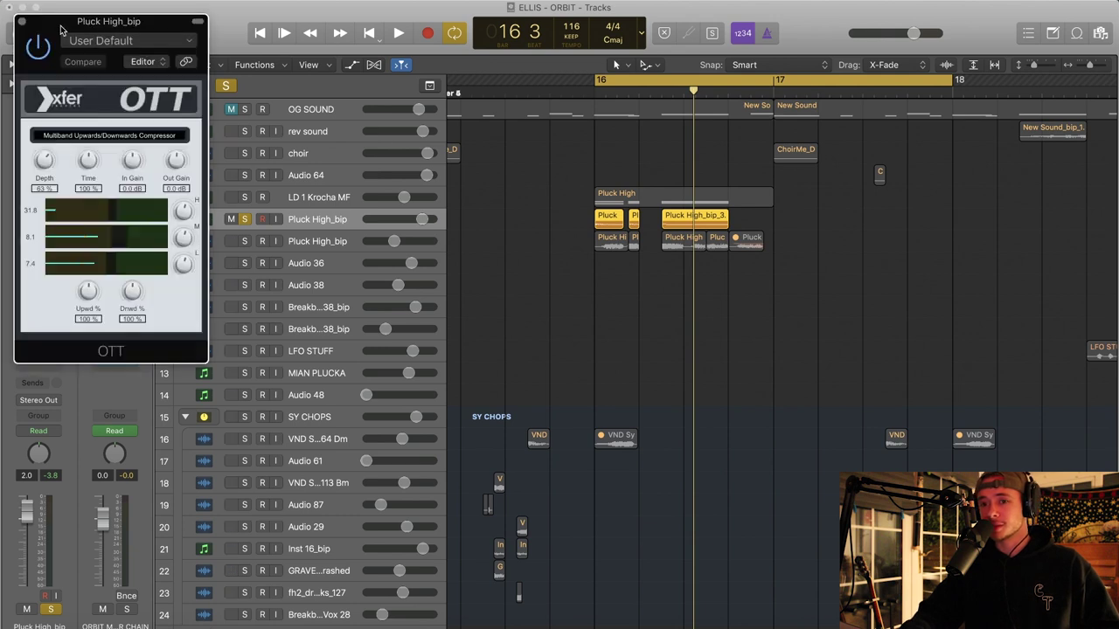
{"action": "left_click_drag", "start_coordinate": [60, 26], "coordinate": [557, 82]}
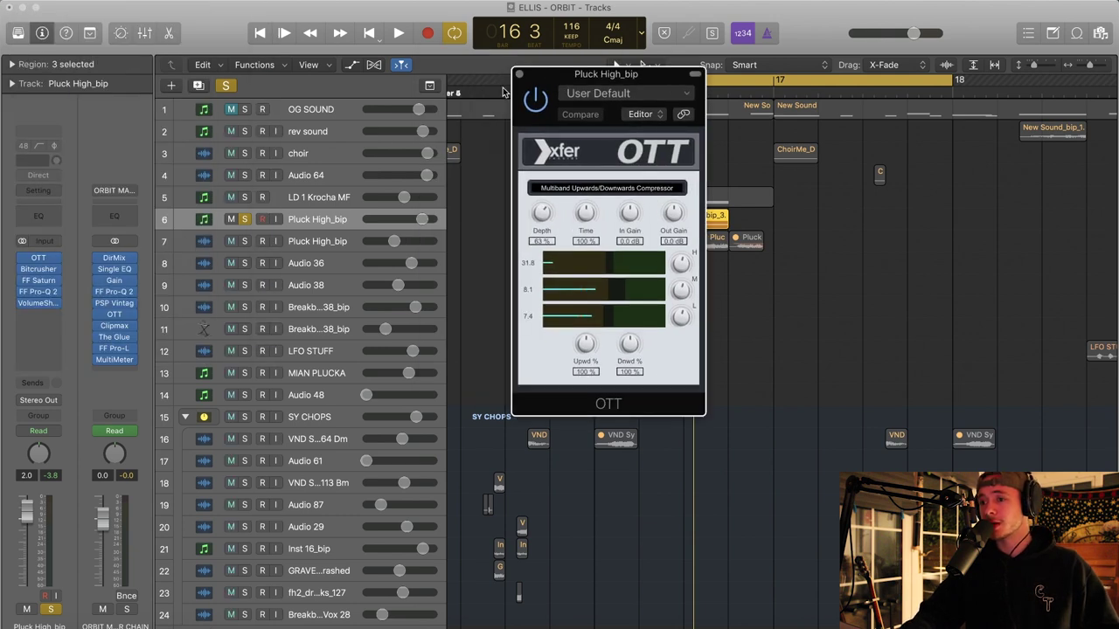
{"action": "left_click", "coordinate": [518, 76]}
{"action": "left_click", "coordinate": [58, 281]}
{"action": "key", "text": "Escape"}
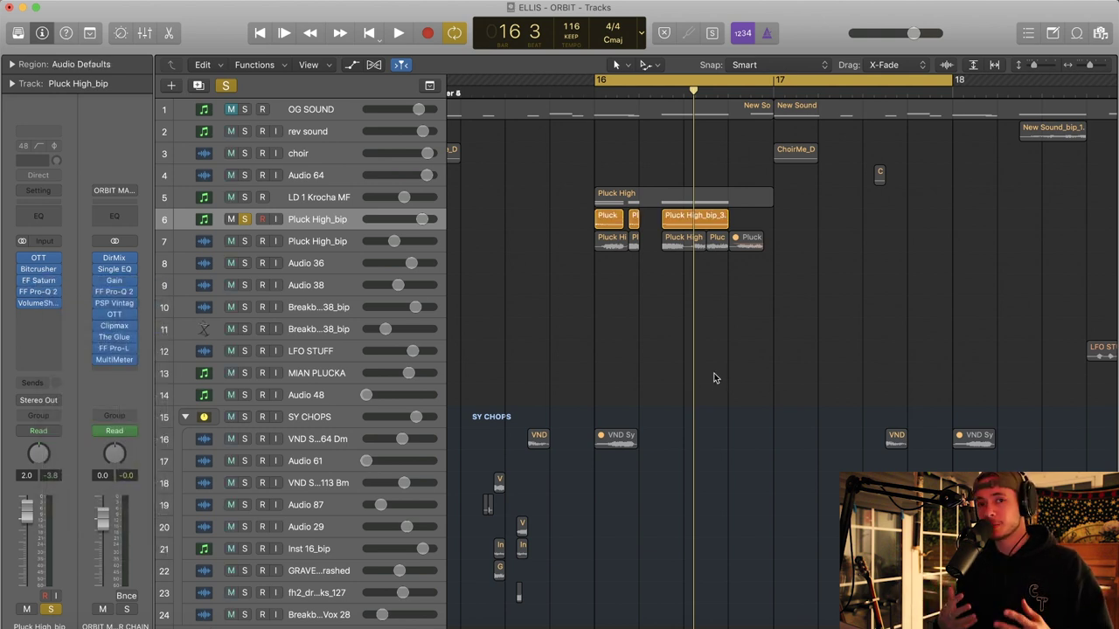
Audition Pluck High_bip track 6, and solo Pluck High_bip track 7 in its place to hear it alone
{"action": "key", "text": "space"}
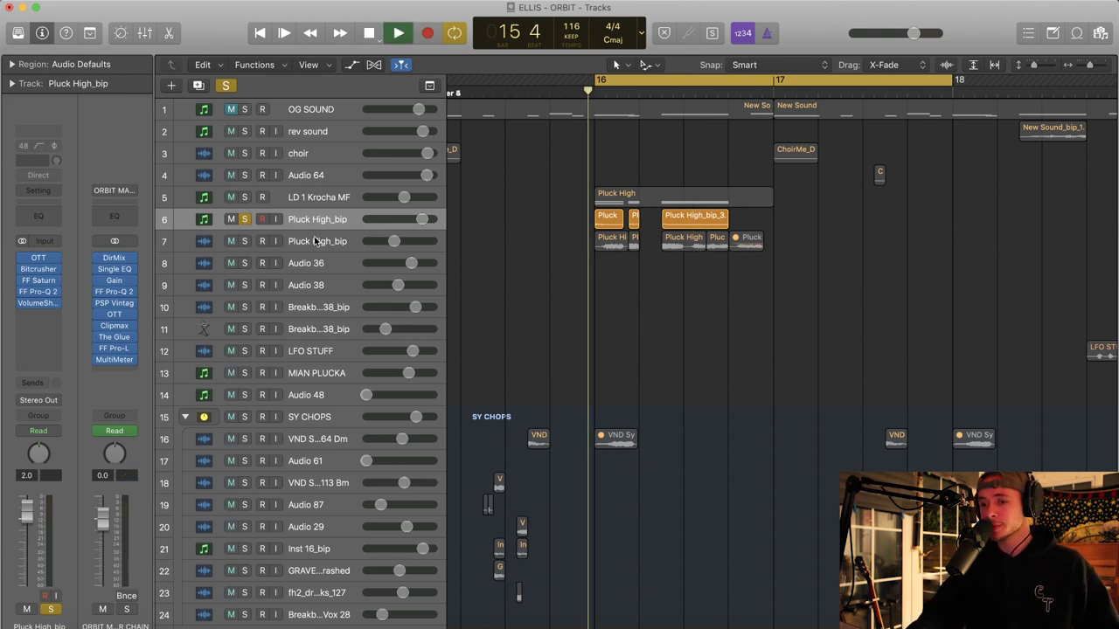
{"action": "key", "text": "space"}
{"action": "left_click", "coordinate": [248, 242]}
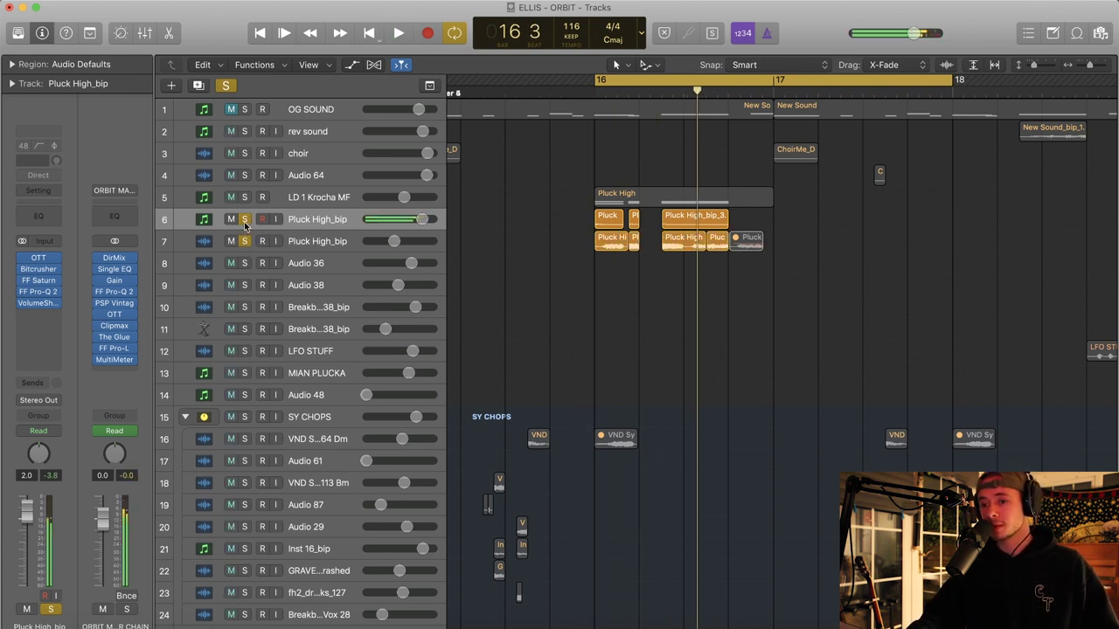
{"action": "left_click", "coordinate": [245, 220]}
{"action": "key", "text": "space"}
{"action": "left_click", "coordinate": [317, 244]}
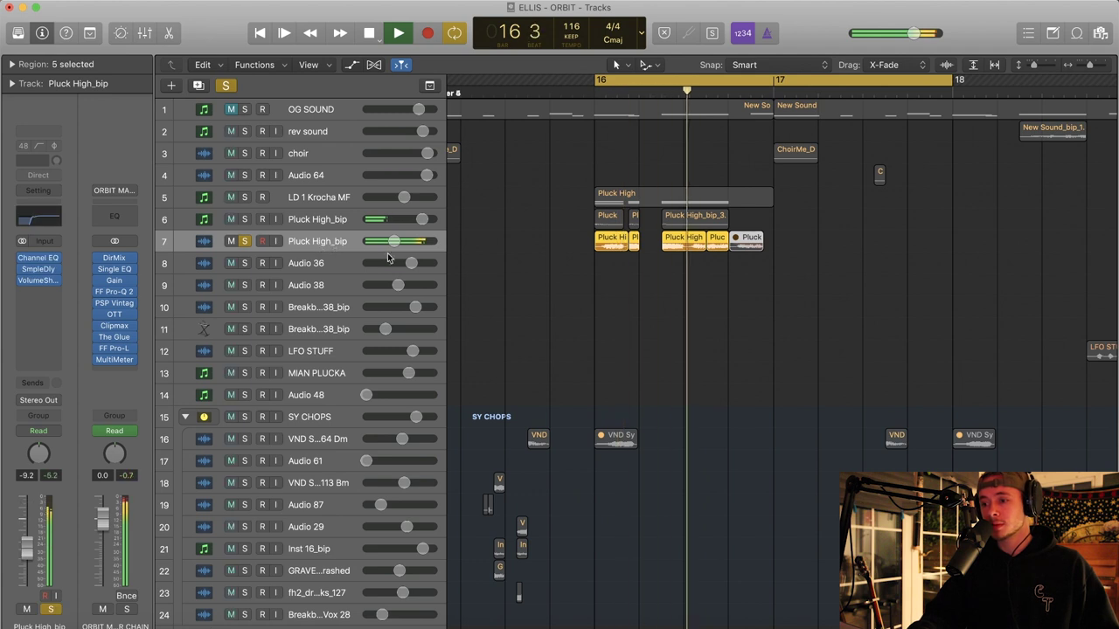
{"action": "key", "text": "space"}
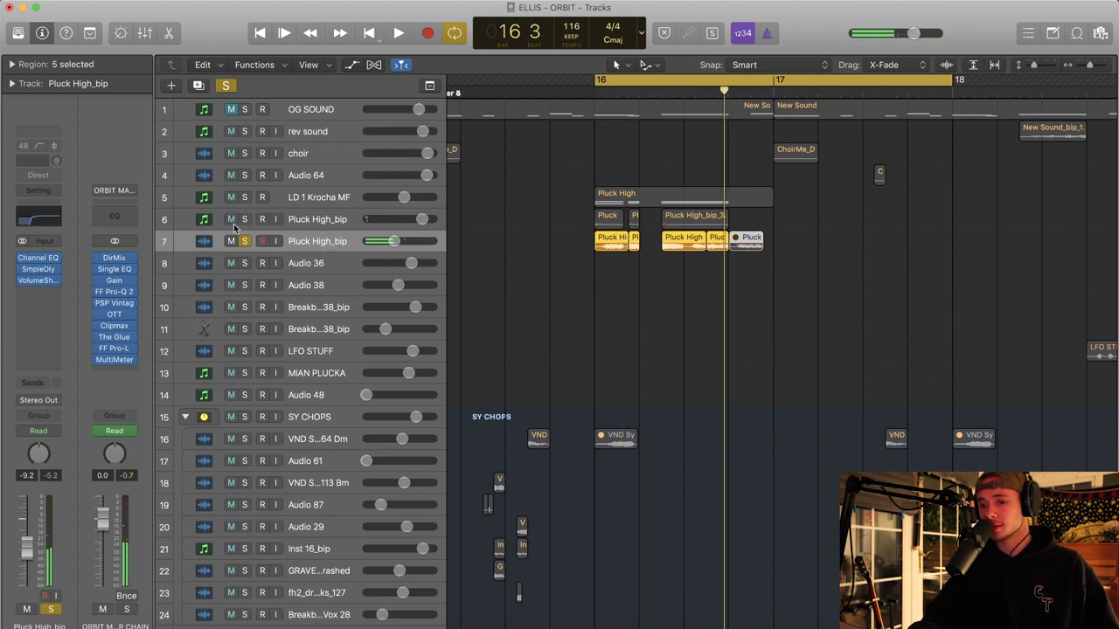
Solo tracks 5 and 6 alongside track 7, play the three pluck layers together, and clear all solos and the cycle
{"action": "left_click_drag", "start_coordinate": [245, 221], "coordinate": [245, 198]}
{"action": "key", "text": "space"}
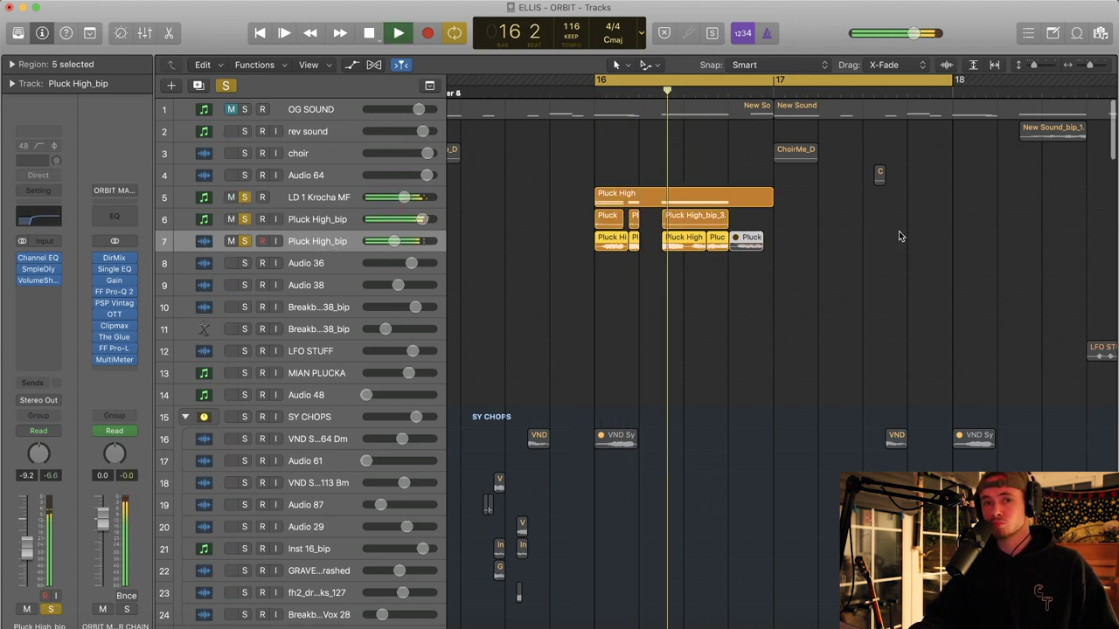
{"action": "key", "text": "space"}
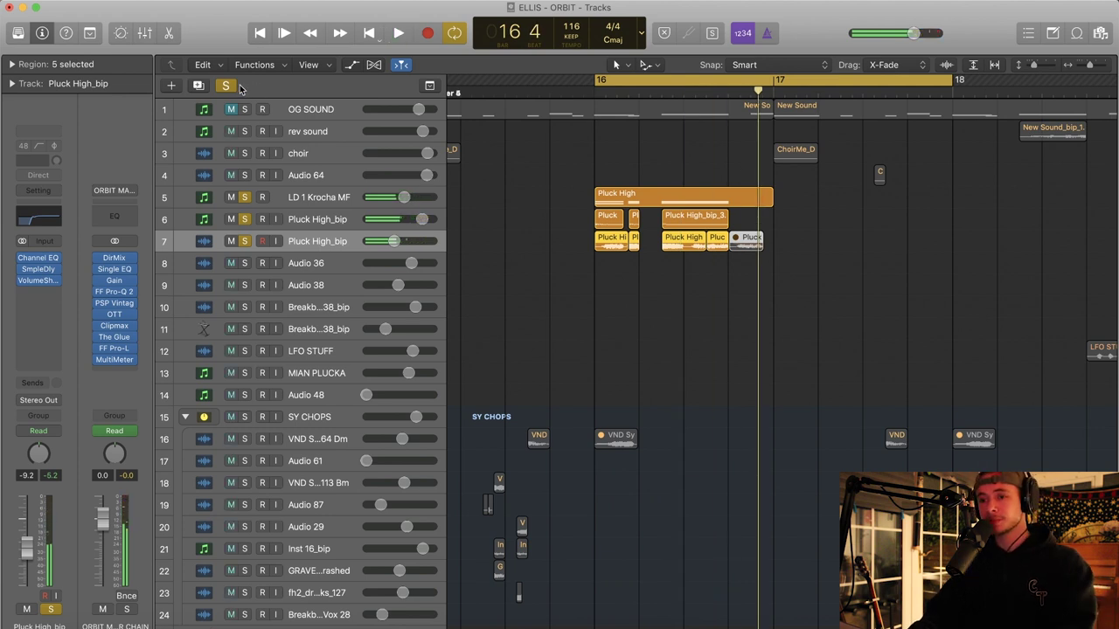
{"action": "left_click", "coordinate": [234, 86]}
{"action": "left_click", "coordinate": [904, 85]}
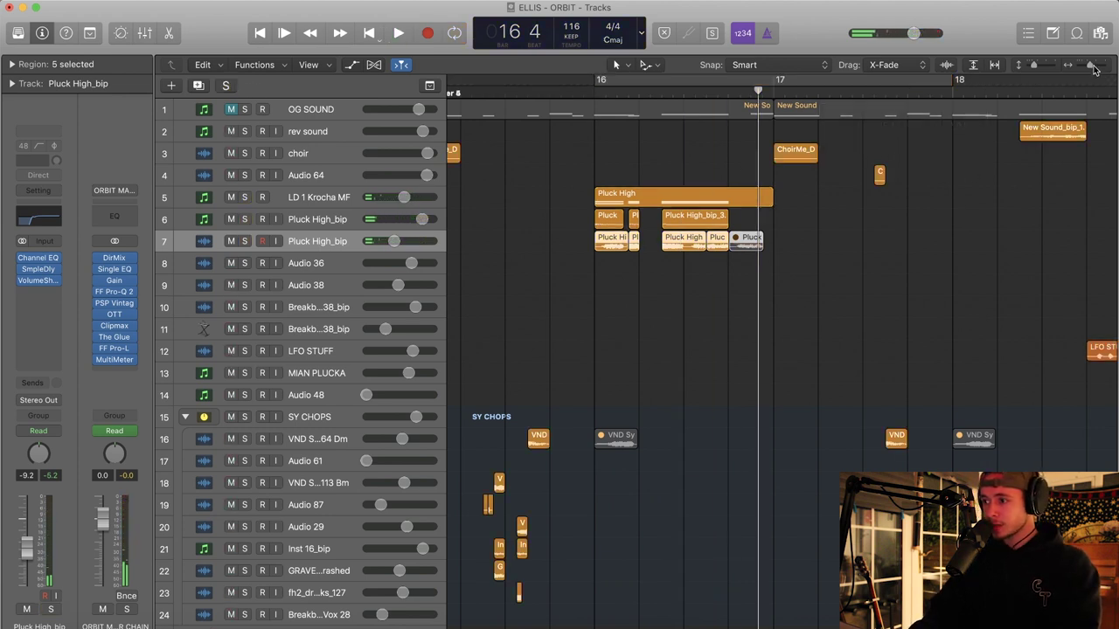
Look through the arrangement's bass, keys and drum tracks, ending at the bass tracks around bar 24
{"action": "left_click_drag", "start_coordinate": [1090, 66], "coordinate": [1086, 65]}
{"action": "scroll", "coordinate": [944, 160], "scroll_direction": "right", "scroll_amount": 5}
{"action": "scroll", "coordinate": [944, 160], "scroll_direction": "down", "scroll_amount": 1}
{"action": "scroll", "coordinate": [941, 157], "scroll_direction": "down", "scroll_amount": 15}
{"action": "scroll", "coordinate": [942, 157], "scroll_direction": "right", "scroll_amount": 3}
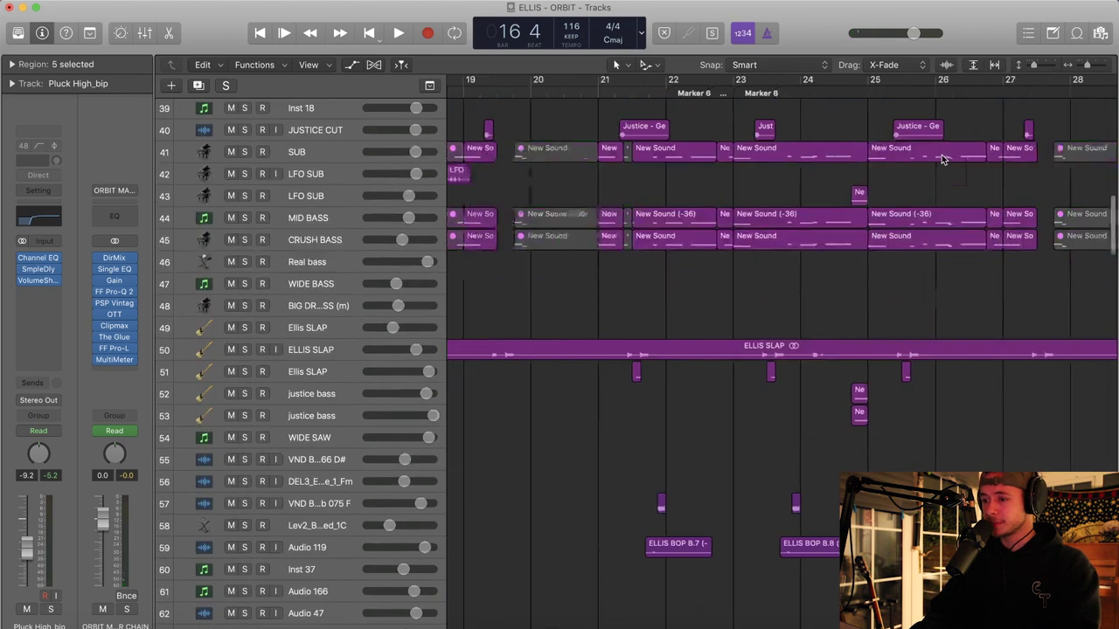
{"action": "left_click_drag", "start_coordinate": [1089, 69], "coordinate": [1086, 69]}
{"action": "scroll", "coordinate": [902, 146], "scroll_direction": "down", "scroll_amount": 20}
{"action": "scroll", "coordinate": [902, 146], "scroll_direction": "left", "scroll_amount": 4}
{"action": "scroll", "coordinate": [903, 147], "scroll_direction": "left", "scroll_amount": 2}
{"action": "scroll", "coordinate": [903, 147], "scroll_direction": "down", "scroll_amount": 15}
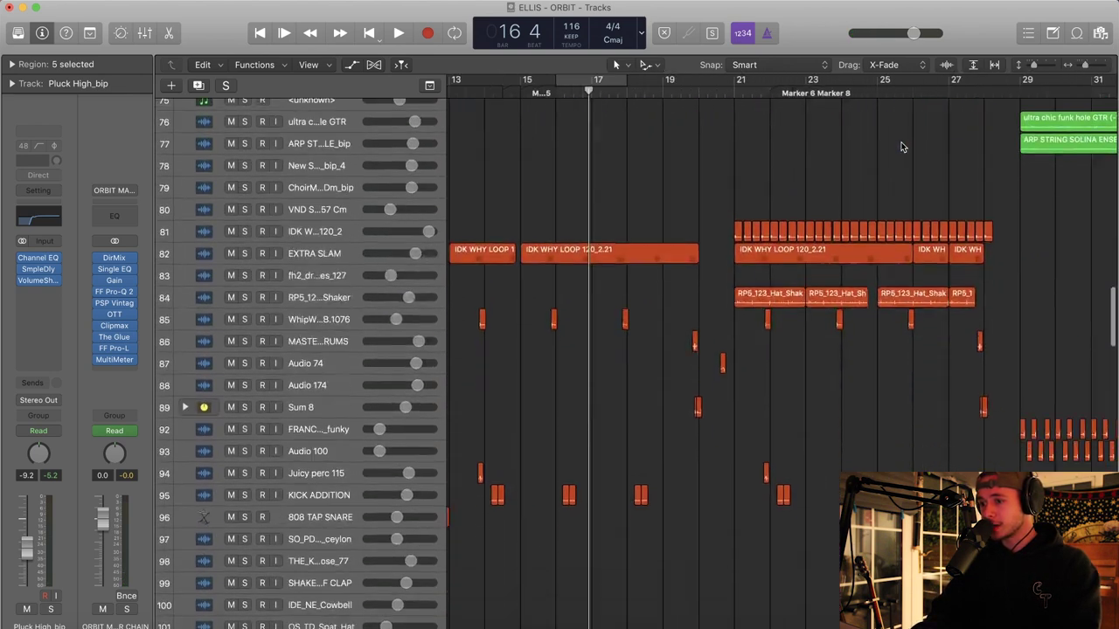
{"action": "scroll", "coordinate": [904, 146], "scroll_direction": "down", "scroll_amount": 10}
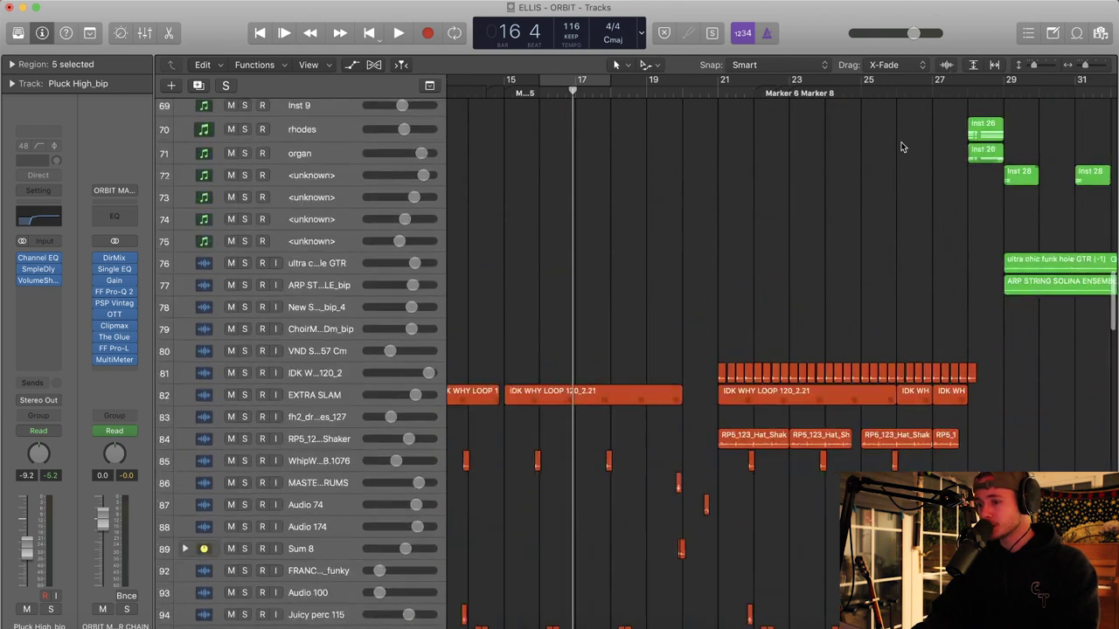
{"action": "left_click", "coordinate": [1100, 67]}
{"action": "scroll", "coordinate": [896, 198], "scroll_direction": "right", "scroll_amount": 5}
{"action": "scroll", "coordinate": [896, 197], "scroll_direction": "up", "scroll_amount": 18}
{"action": "scroll", "coordinate": [897, 201], "scroll_direction": "up", "scroll_amount": 15}
{"action": "scroll", "coordinate": [896, 201], "scroll_direction": "right", "scroll_amount": 2}
Cycle from about bar 24.5 to 27.3 and play LFO SUB track 43 soloed with both justice bass tracks
{"action": "left_click_drag", "start_coordinate": [747, 87], "coordinate": [992, 88]}
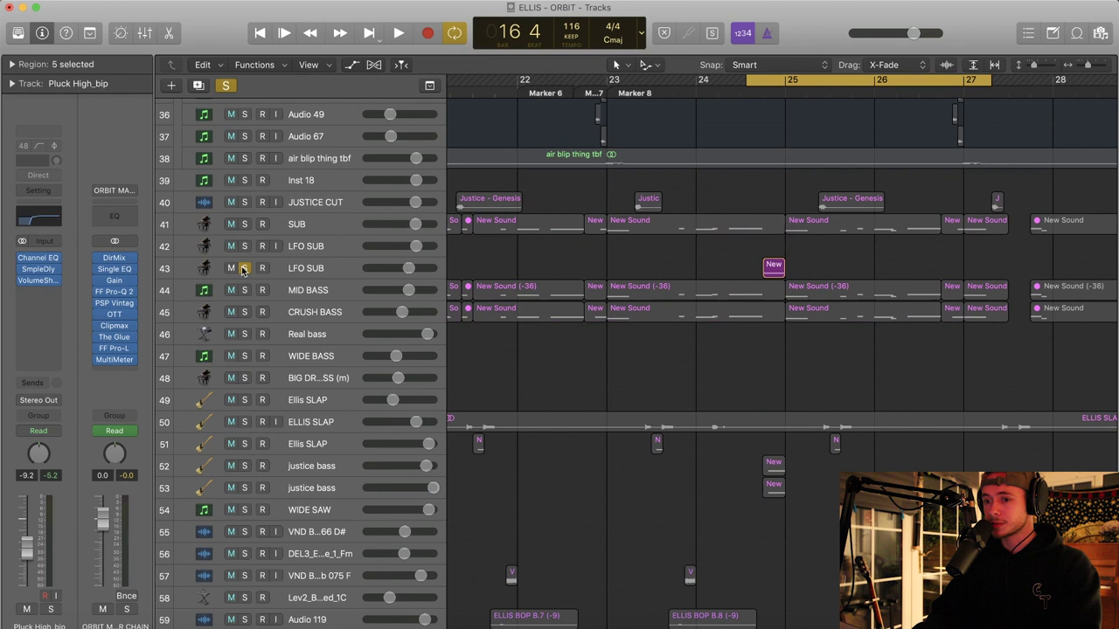
{"action": "left_click_drag", "start_coordinate": [246, 471], "coordinate": [247, 491]}
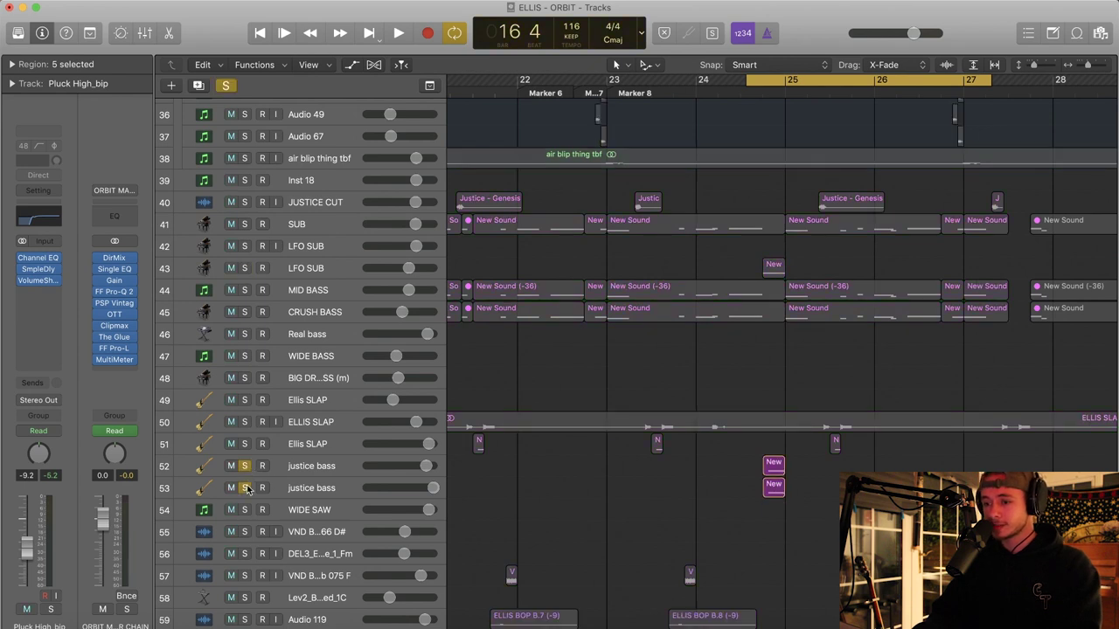
{"action": "left_click", "coordinate": [247, 269]}
{"action": "key", "text": "space"}
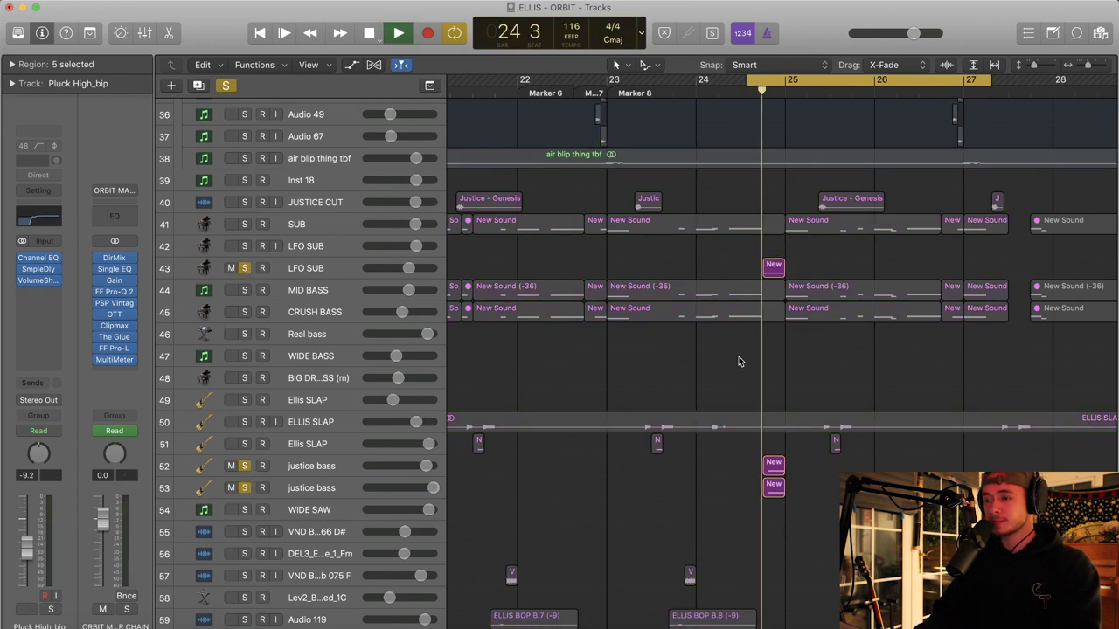
Narrow the cycle to the short New Sound regions just before bar 25 and solo only justice bass track 52
{"action": "left_click_drag", "start_coordinate": [1087, 66], "coordinate": [1091, 66]}
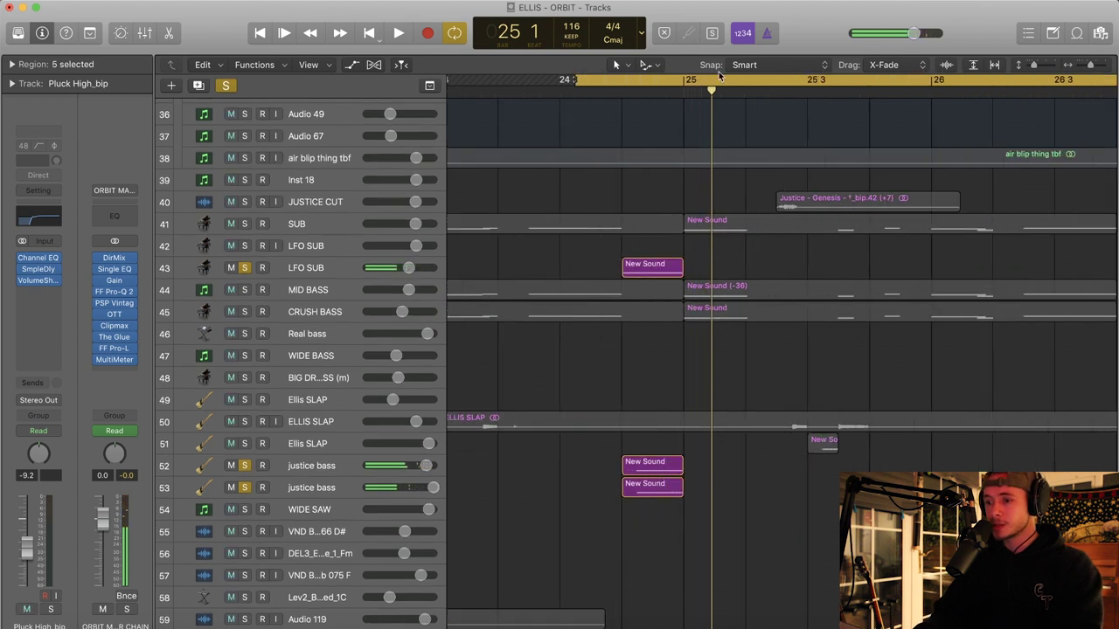
{"action": "left_click_drag", "start_coordinate": [628, 80], "coordinate": [681, 81]}
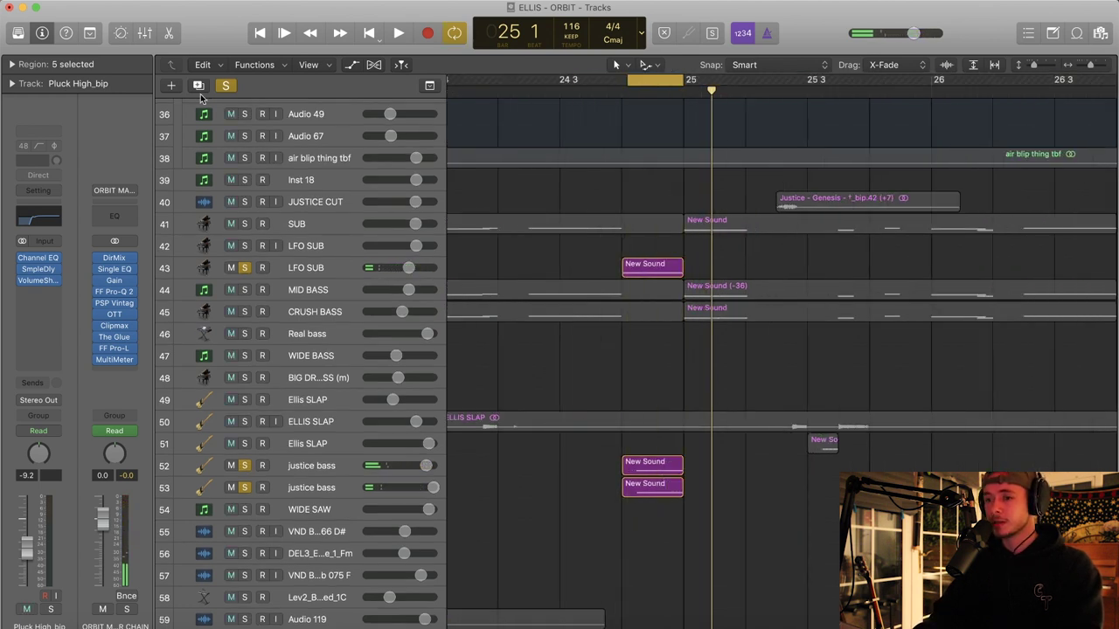
{"action": "left_click", "coordinate": [227, 85]}
{"action": "left_click", "coordinate": [327, 480]}
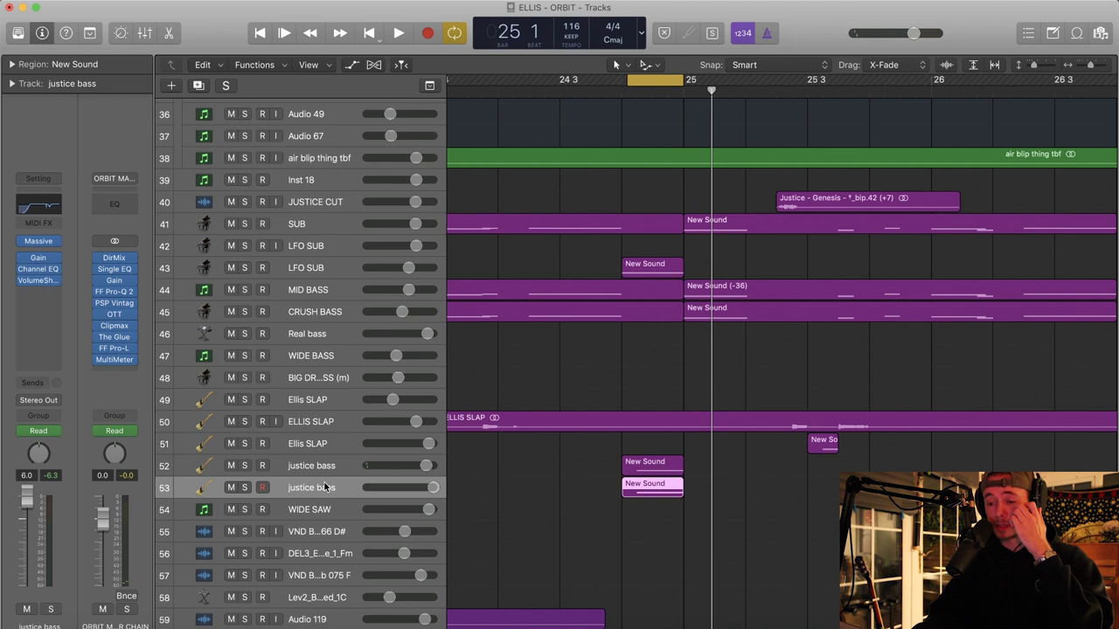
{"action": "left_click", "coordinate": [328, 469]}
{"action": "key", "text": "s"}
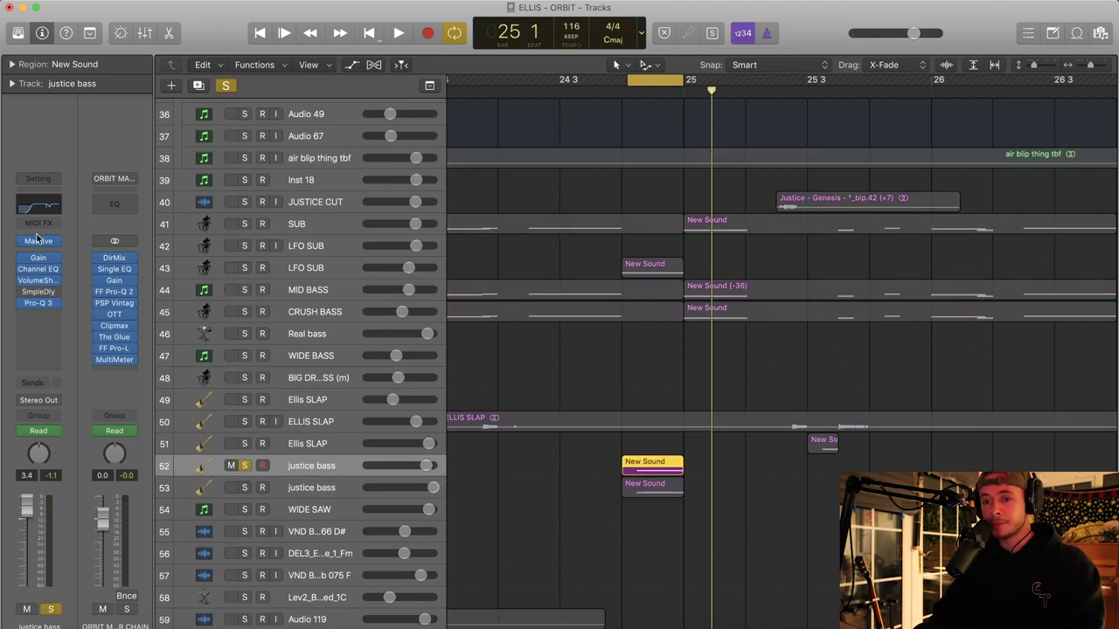
Play justice bass track 52 with its Massive patch on view, and inspect its Channel EQ curve
{"action": "key", "text": "v"}
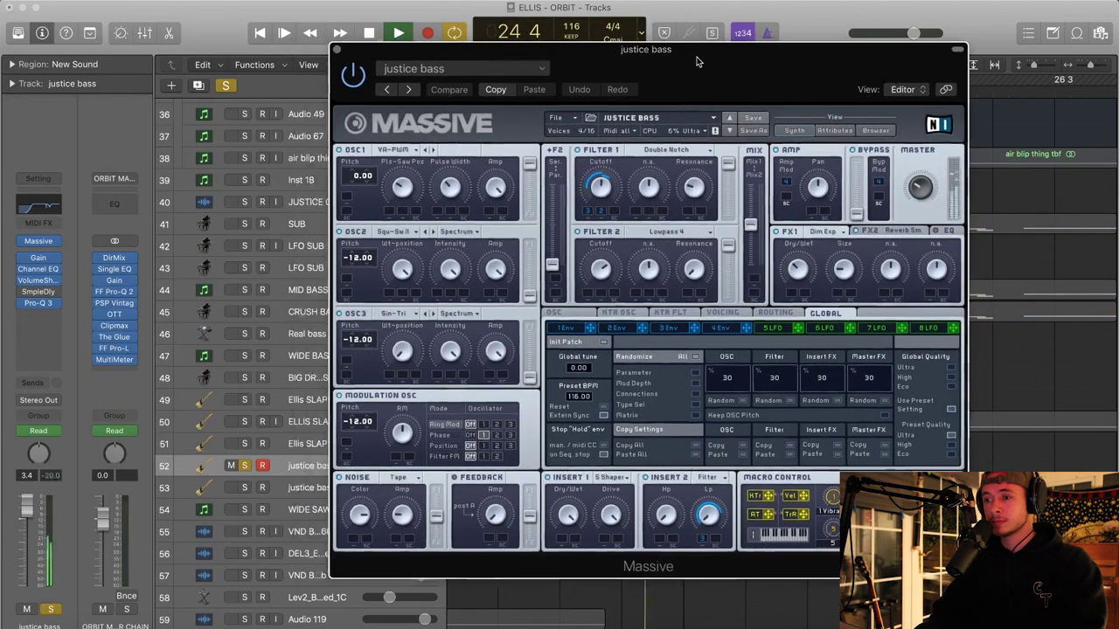
{"action": "left_click", "coordinate": [338, 50]}
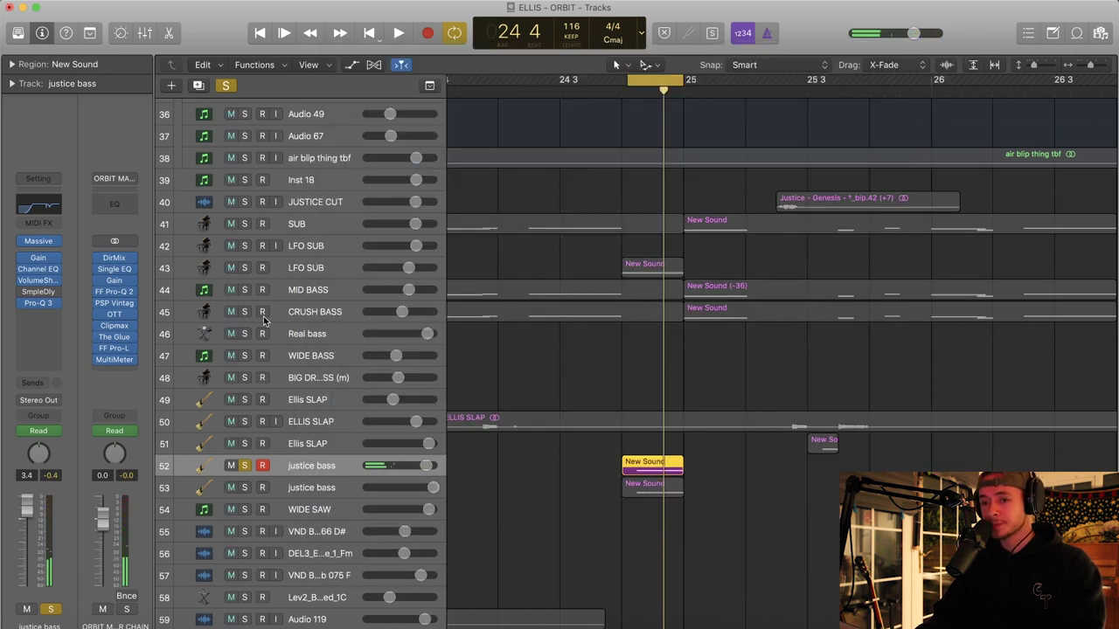
{"action": "left_click", "coordinate": [39, 259]}
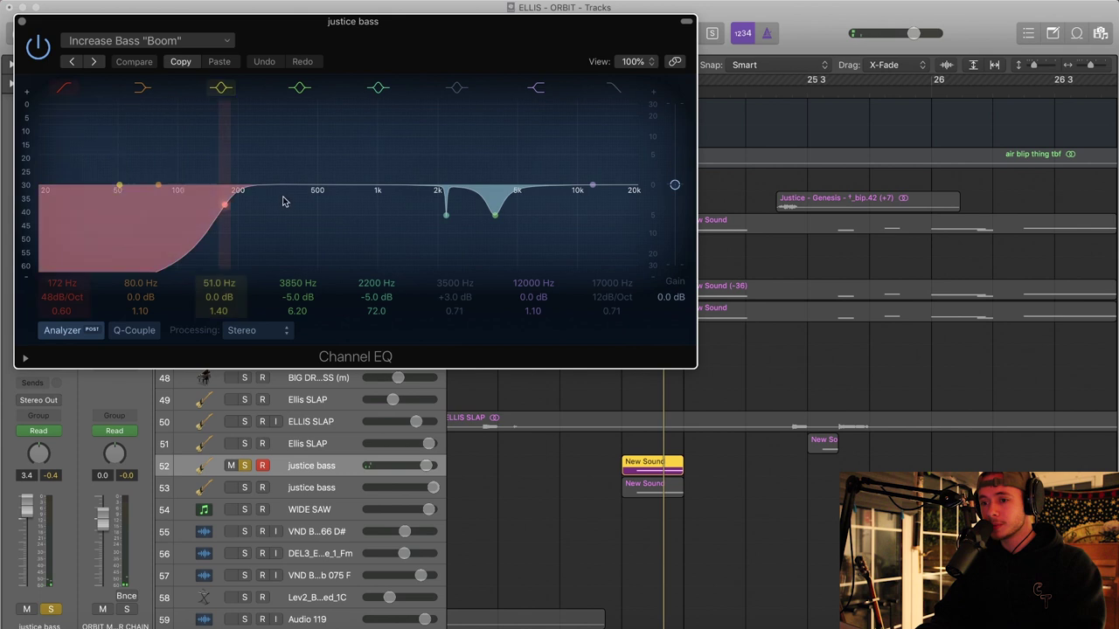
{"action": "left_click", "coordinate": [23, 23]}
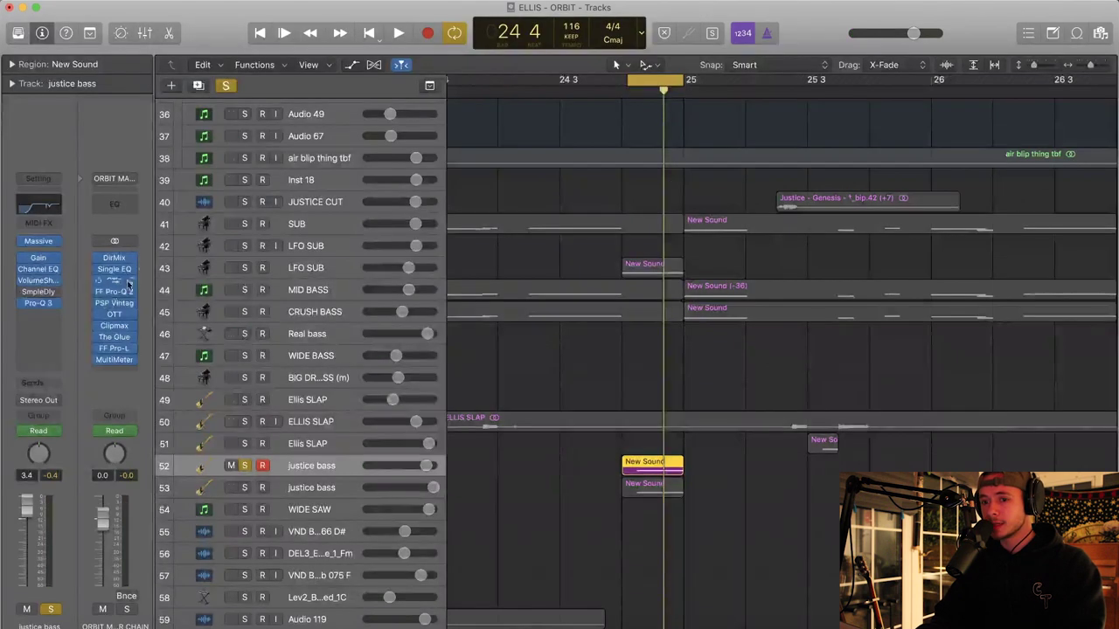
Examine the low cut and low-frequency dip in track 52's Pro-Q 3 during playback
{"action": "left_click", "coordinate": [39, 302]}
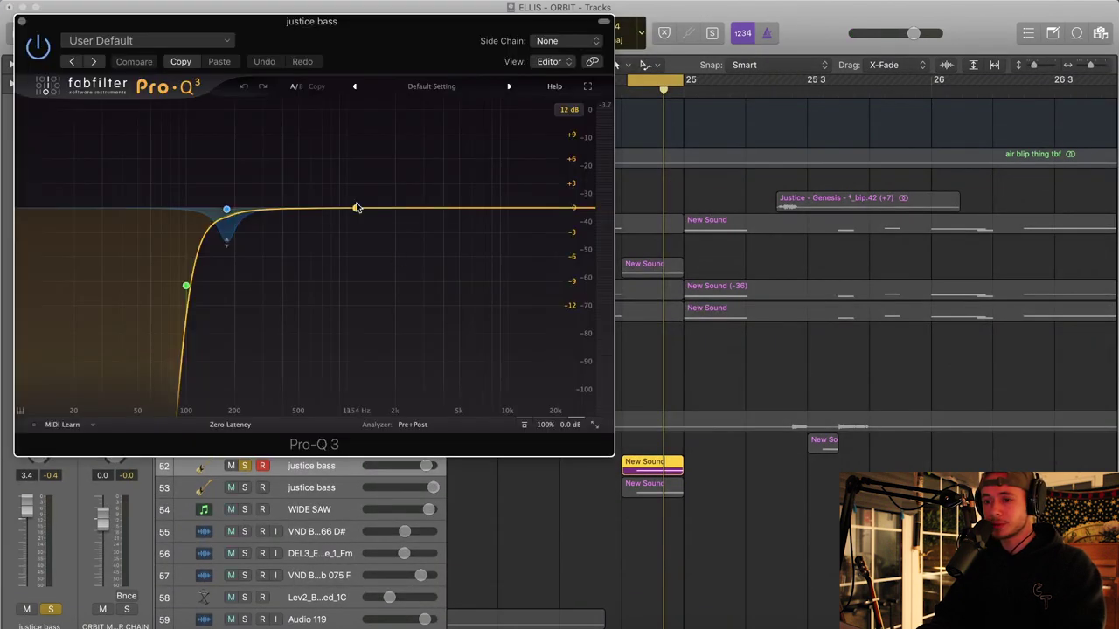
{"action": "key", "text": "space"}
{"action": "mouse_move", "coordinate": [223, 251]}
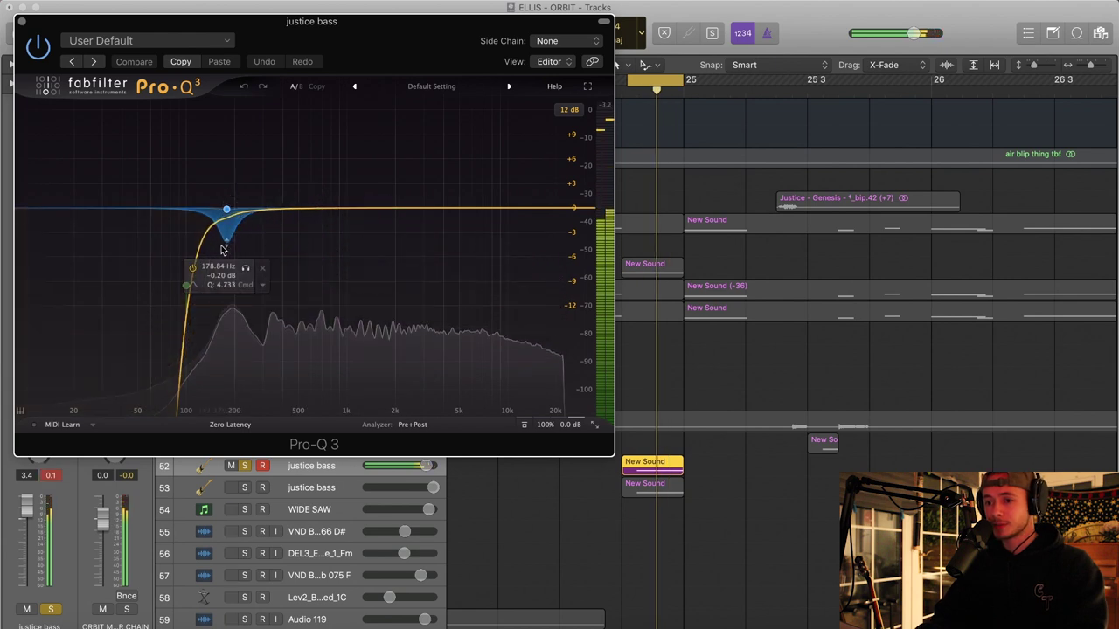
{"action": "key", "text": "space"}
{"action": "left_click", "coordinate": [23, 21]}
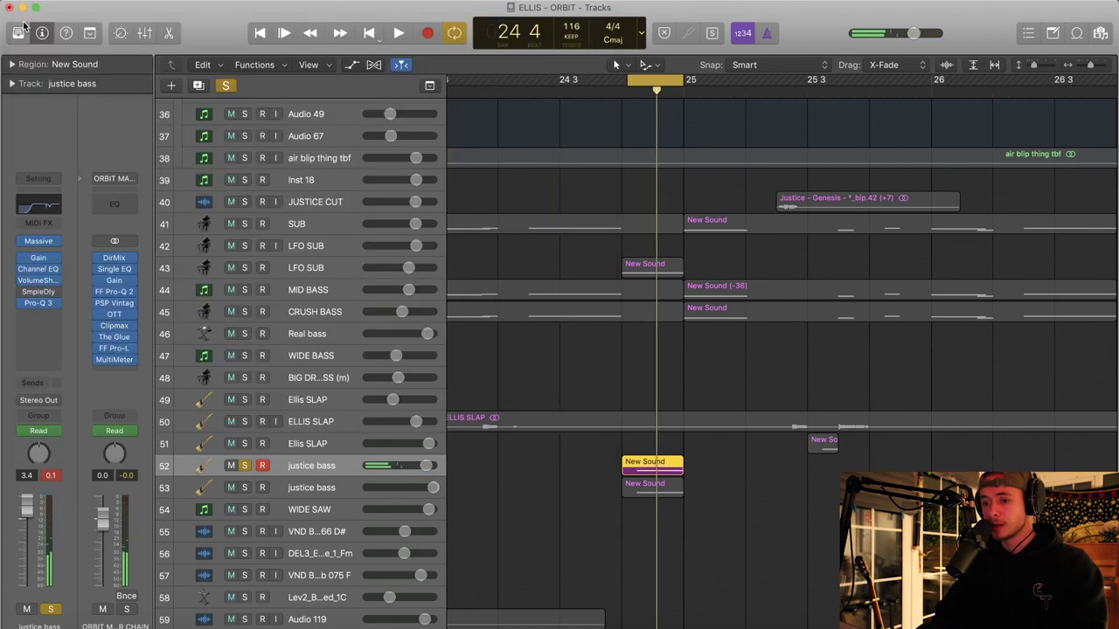
Solo justice bass track 53 instead and inspect its Massive patch during playback
{"action": "left_click", "coordinate": [324, 495]}
{"action": "left_click", "coordinate": [231, 485]}
{"action": "left_click", "coordinate": [245, 488]}
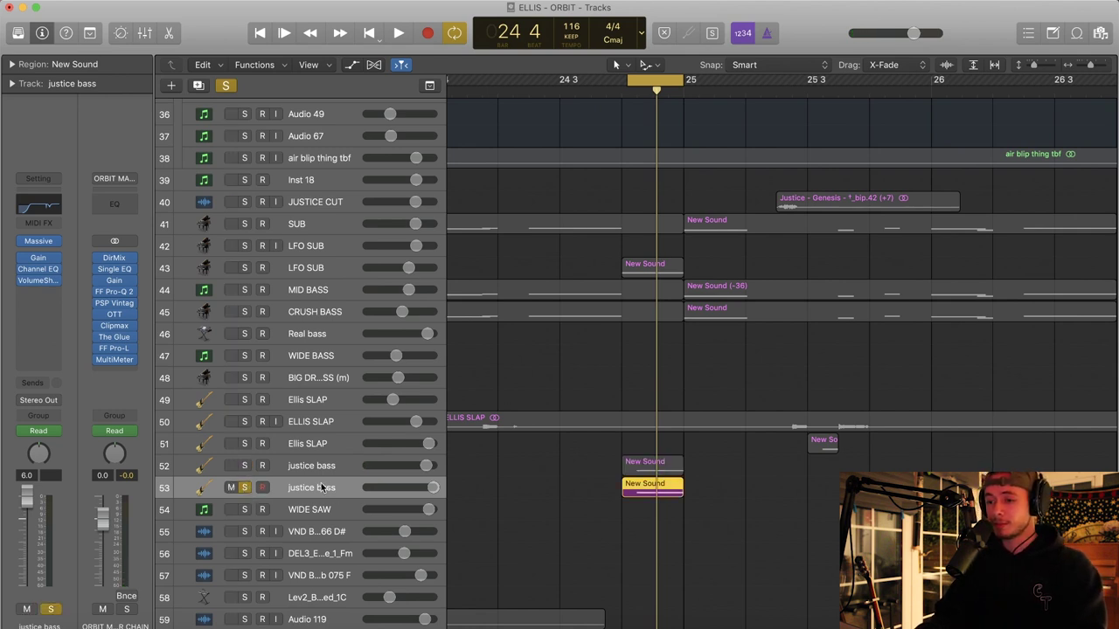
{"action": "key", "text": "v"}
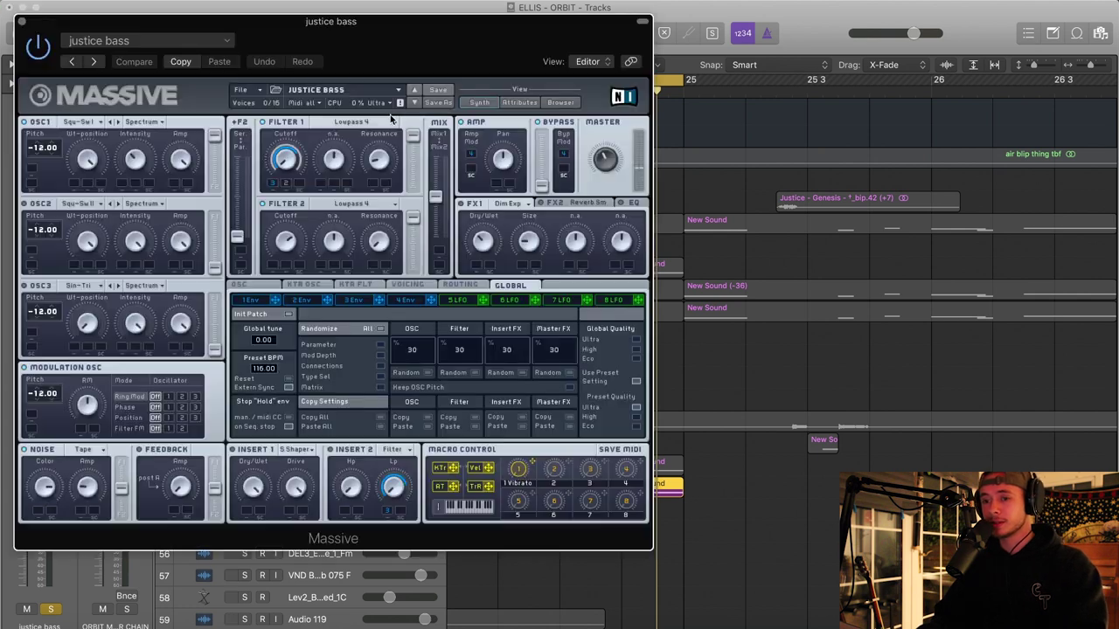
{"action": "left_click", "coordinate": [398, 36]}
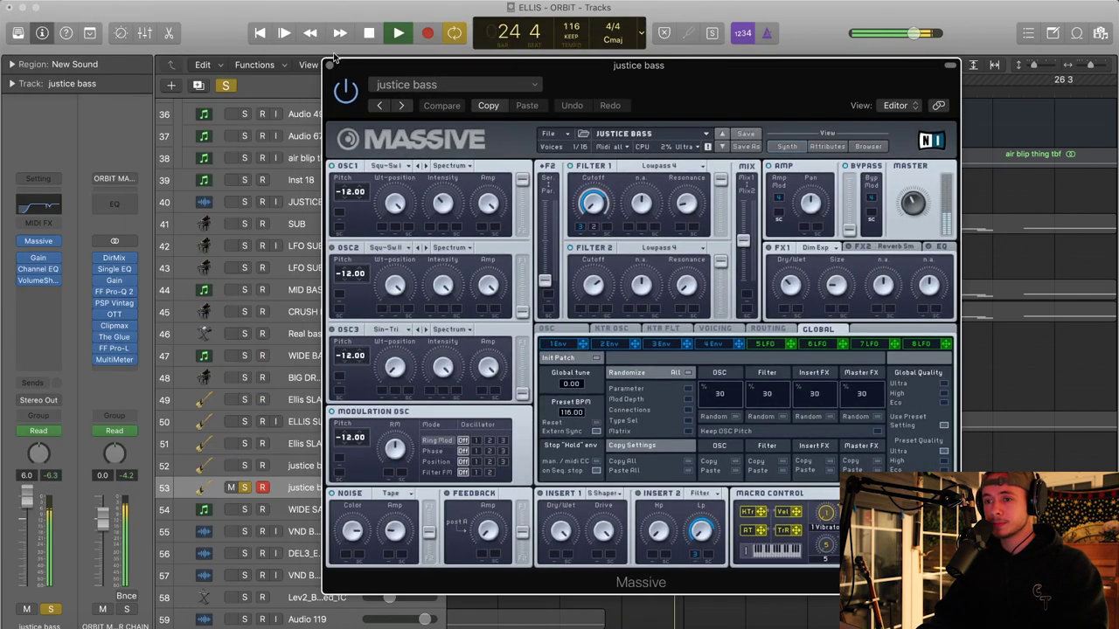
{"action": "left_click", "coordinate": [330, 65]}
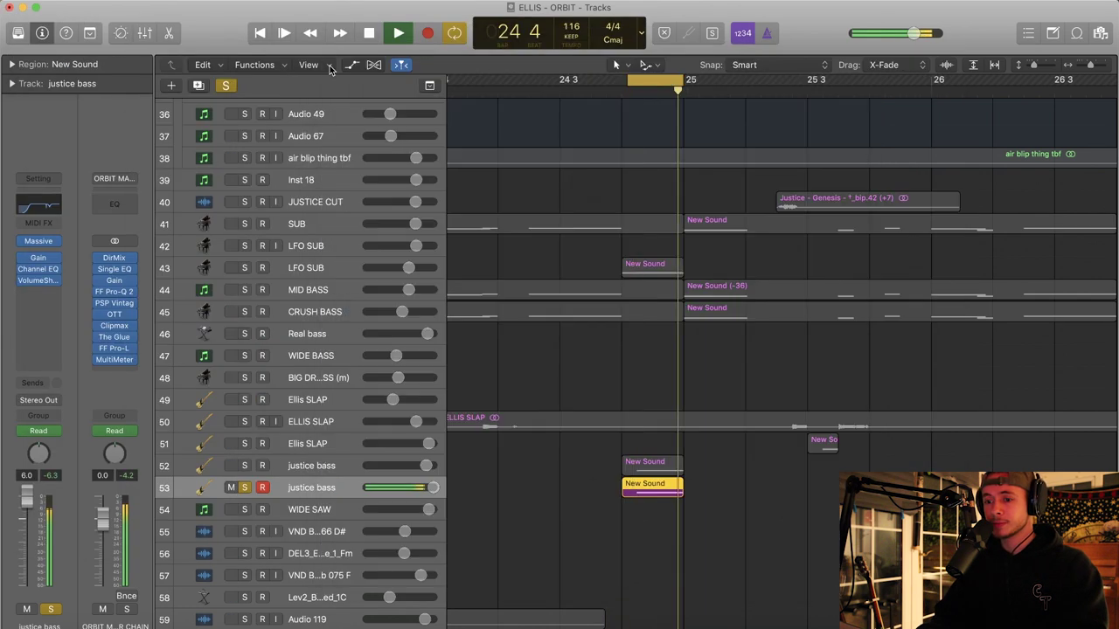
Add justice bass track 52 to the solo and listen to both justice bass layers together
{"action": "left_click", "coordinate": [245, 466]}
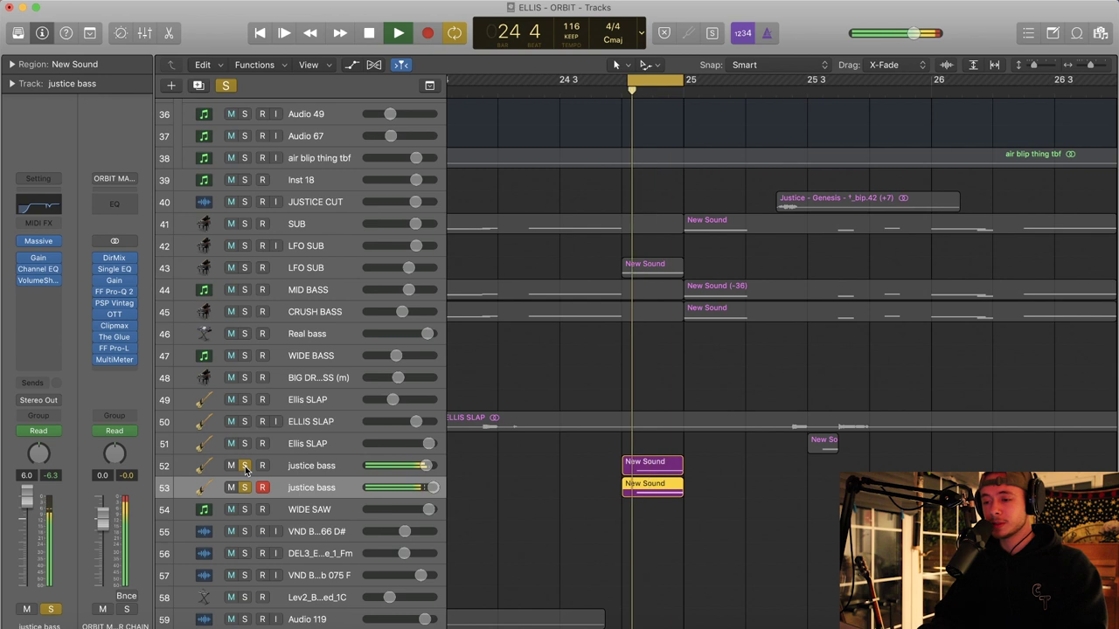
{"action": "key", "text": "space"}
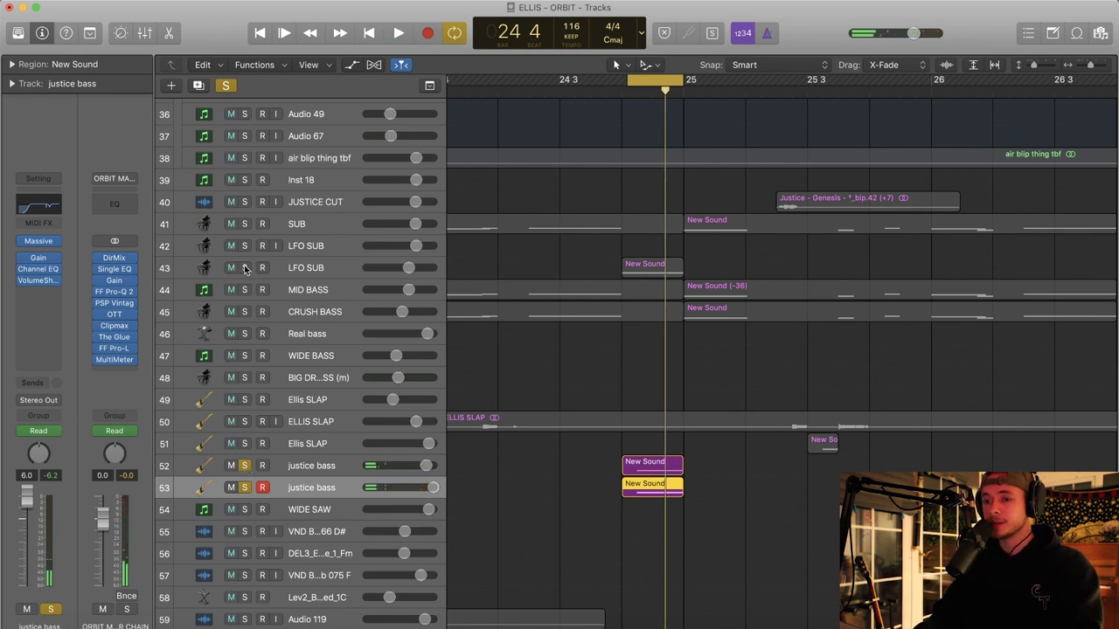
Add LFO SUB track 43 to the solo and play it together with both justice bass layers
{"action": "left_click", "coordinate": [303, 270]}
{"action": "key", "text": "space"}
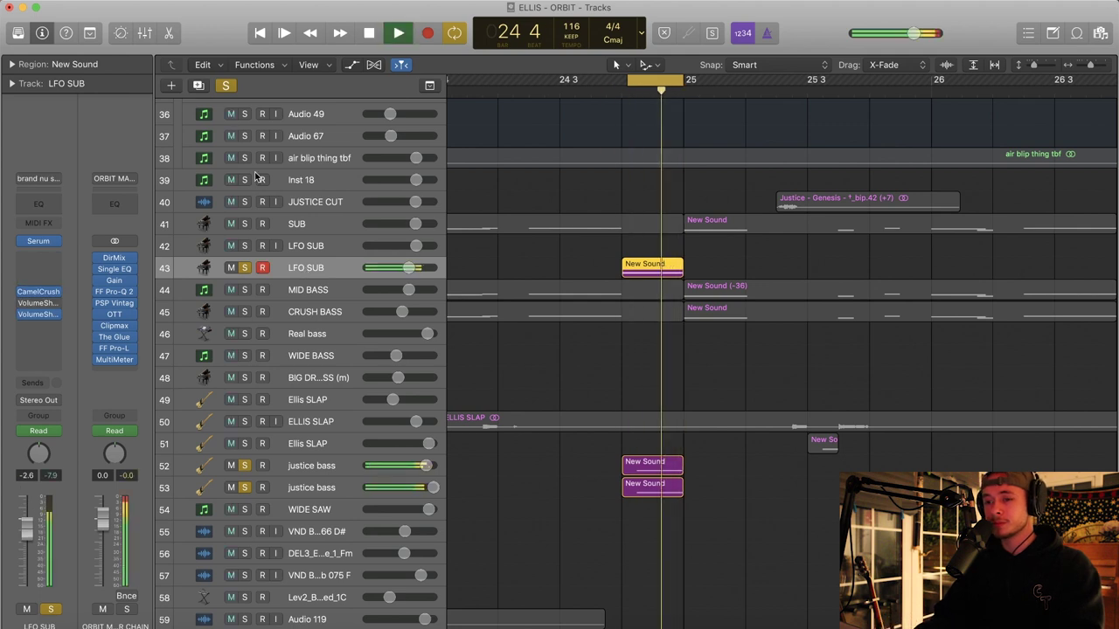
Clear all solos, switch off the cycle and listen to the full mix around bar 25
{"action": "left_click", "coordinate": [226, 85]}
{"action": "left_click", "coordinate": [573, 90]}
{"action": "key", "text": "space"}
{"action": "left_click_drag", "start_coordinate": [1033, 65], "coordinate": [1009, 68]}
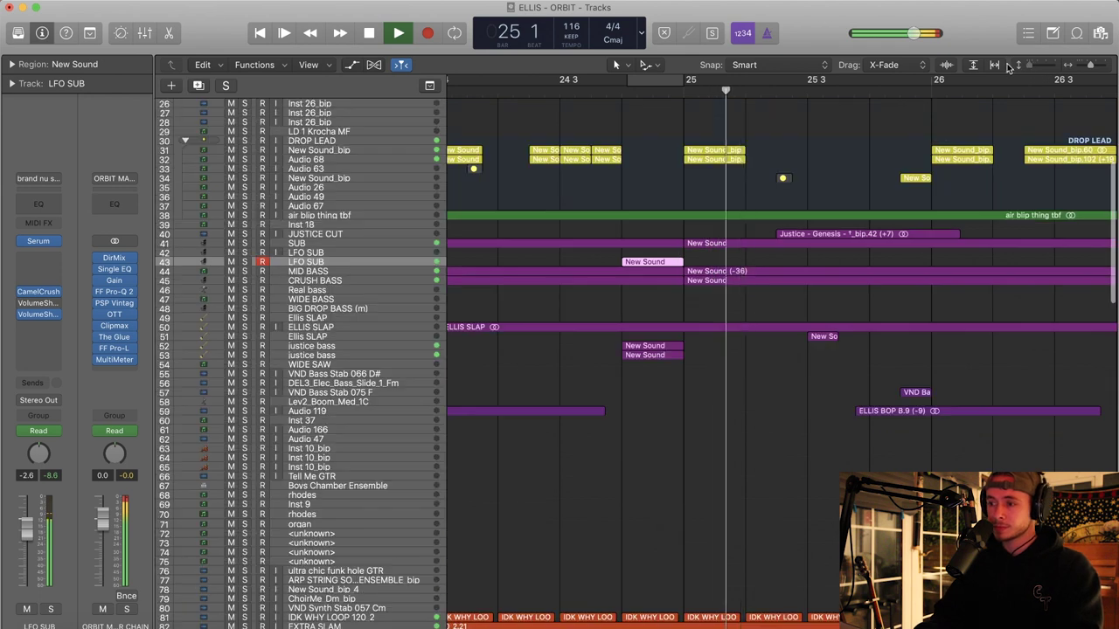
{"action": "left_click_drag", "start_coordinate": [1090, 65], "coordinate": [1081, 66]}
{"action": "key", "text": "space"}
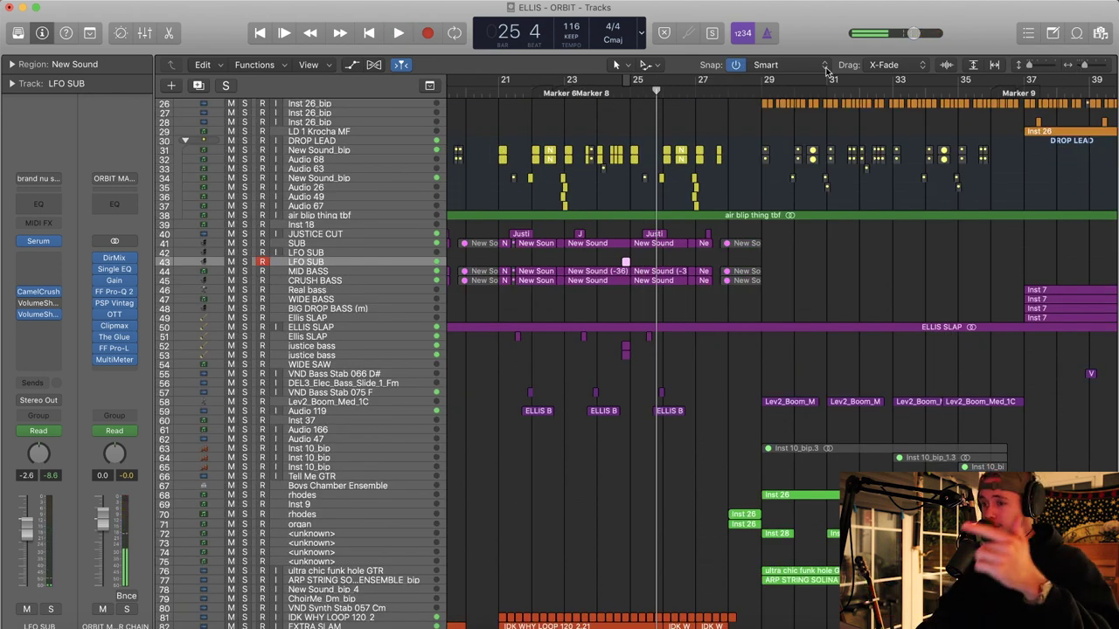
Set the cycle range to bars 28 to 40 and solo rhodes track 70 together with organ track 71
{"action": "left_click_drag", "start_coordinate": [737, 85], "coordinate": [1116, 103]}
{"action": "scroll", "coordinate": [778, 350], "scroll_direction": "down", "scroll_amount": 5}
{"action": "scroll", "coordinate": [778, 350], "scroll_direction": "right", "scroll_amount": 2}
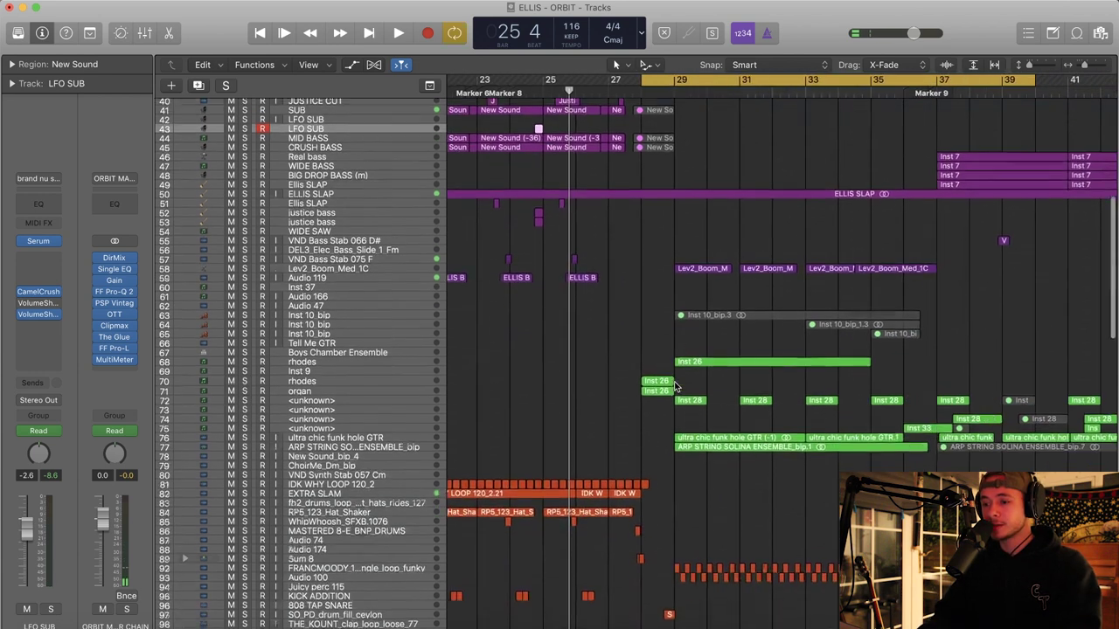
{"action": "left_click", "coordinate": [301, 386]}
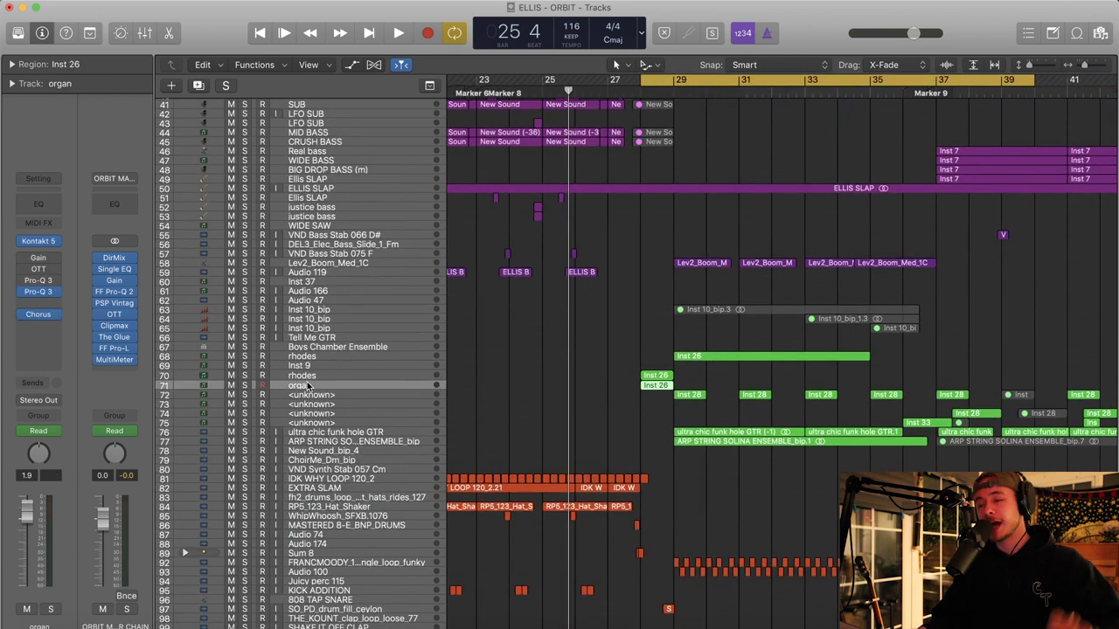
{"action": "left_click", "coordinate": [245, 385]}
{"action": "left_click", "coordinate": [245, 376]}
{"action": "scroll", "coordinate": [624, 356], "scroll_direction": "right", "scroll_amount": 2}
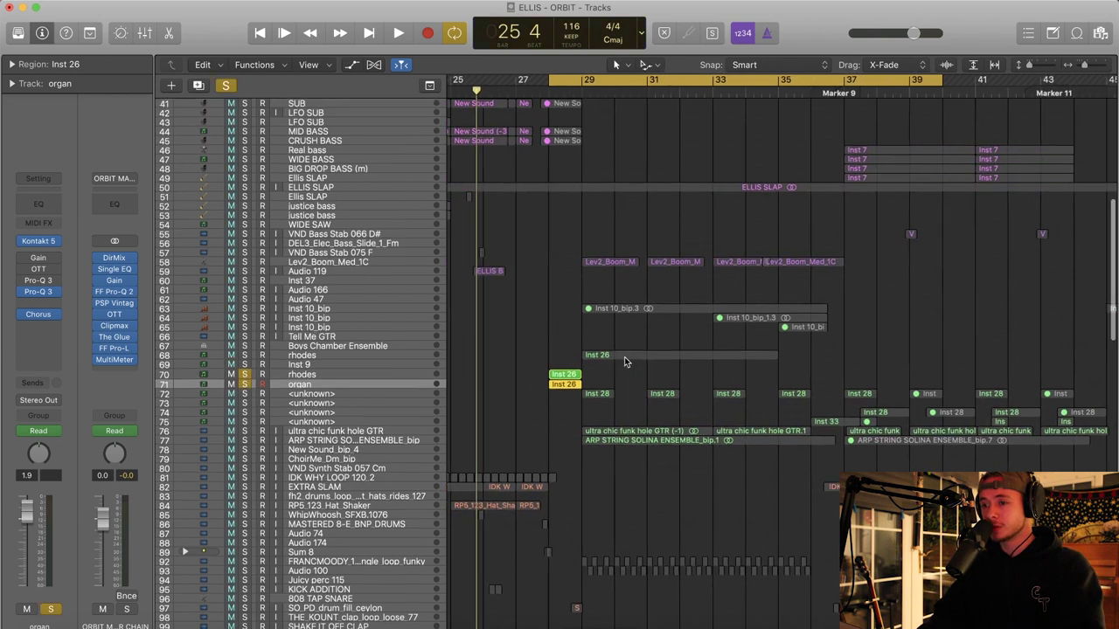
Listen twice to the rhodes and organ layers in bar 28
{"action": "scroll", "coordinate": [624, 356], "scroll_direction": "up", "scroll_amount": 3}
{"action": "key", "text": "space"}
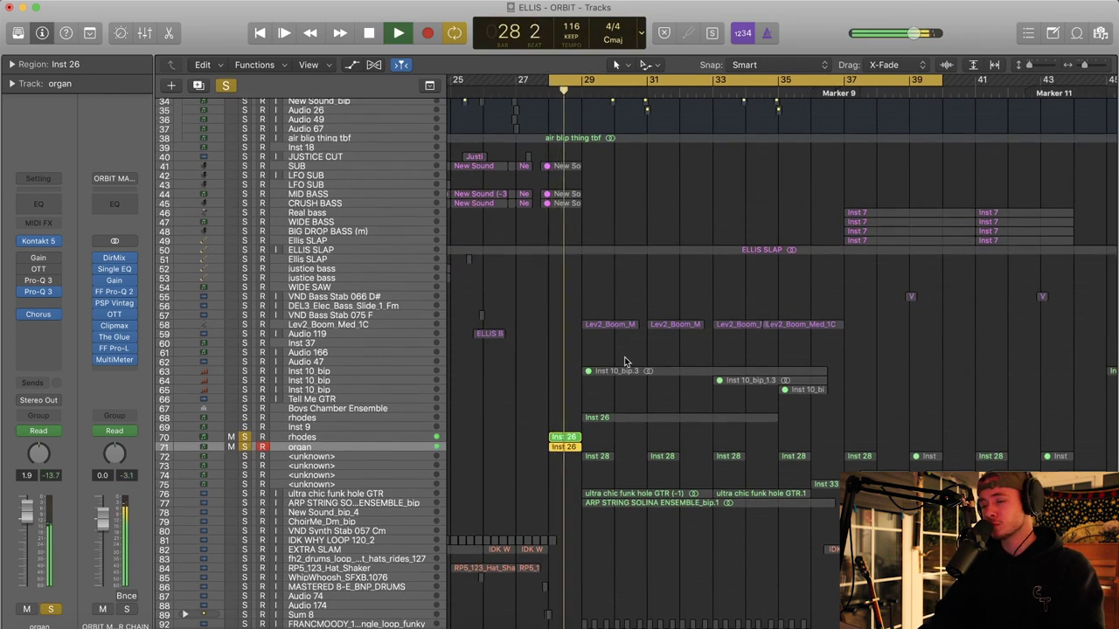
{"action": "key", "text": "space"}
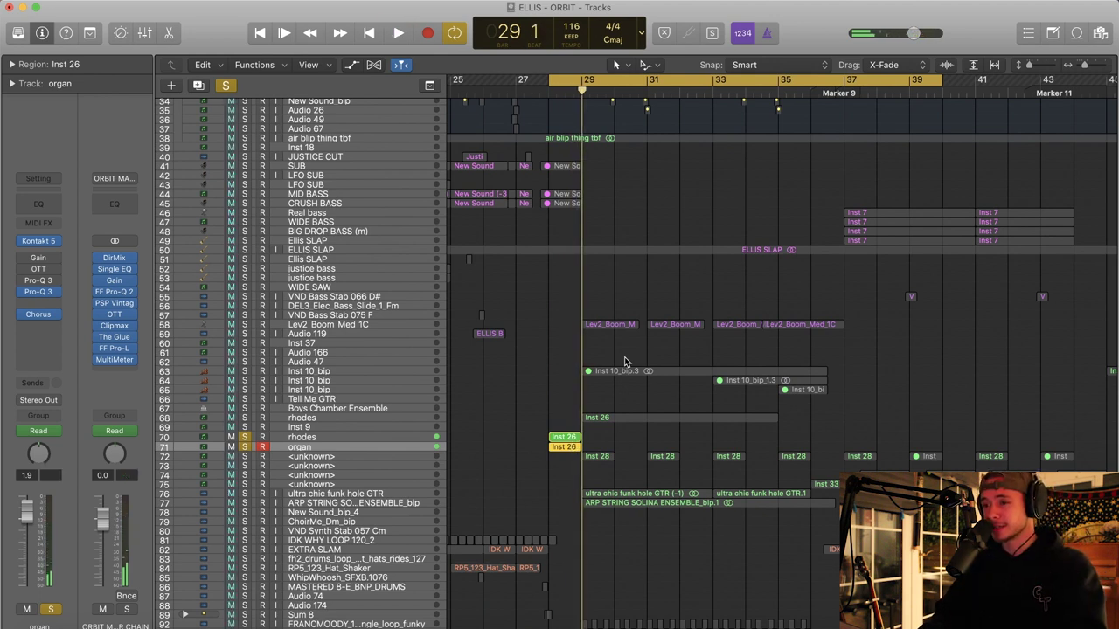
{"action": "key", "text": "space"}
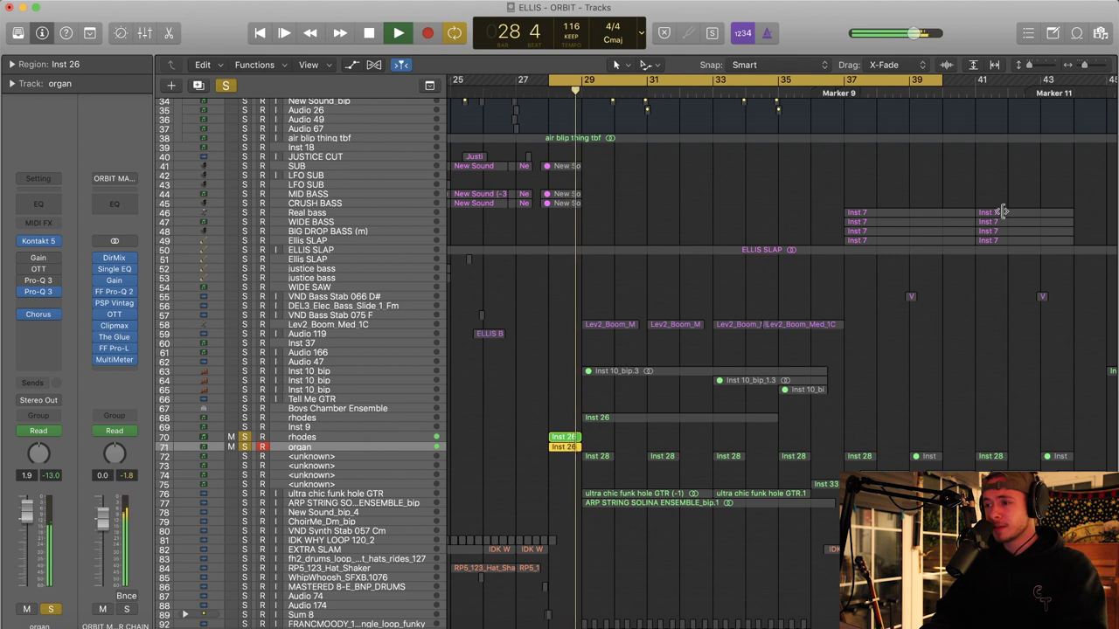
{"action": "key", "text": "space"}
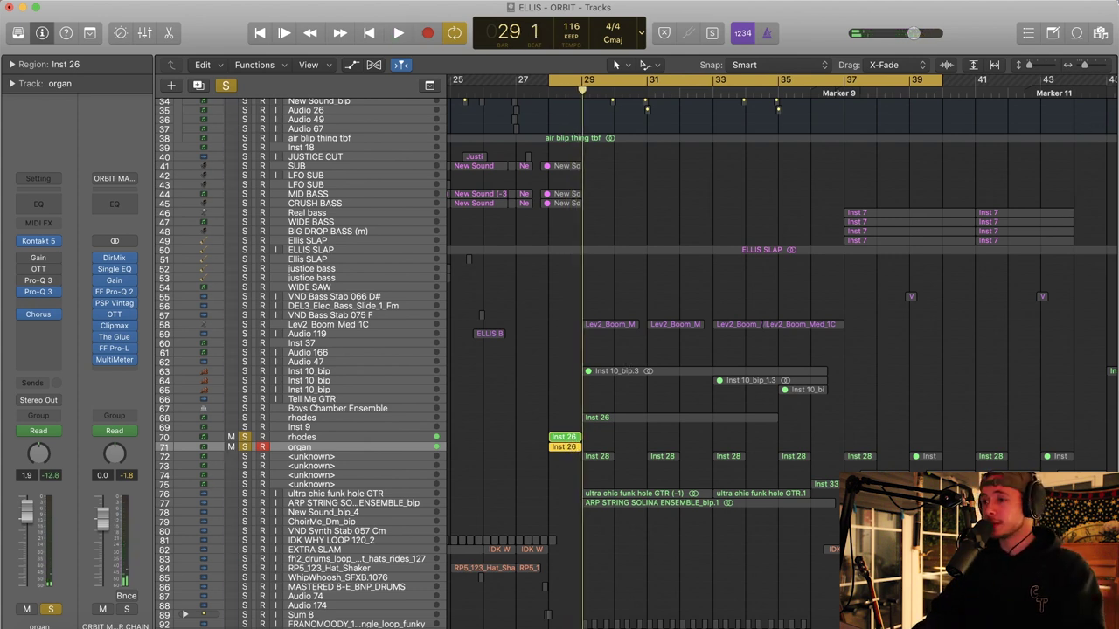
Switch the solo to rhodes track 68 and play its Inst 26 region starting at bar 29
{"action": "scroll", "coordinate": [235, 97], "scroll_direction": "down", "scroll_amount": 3}
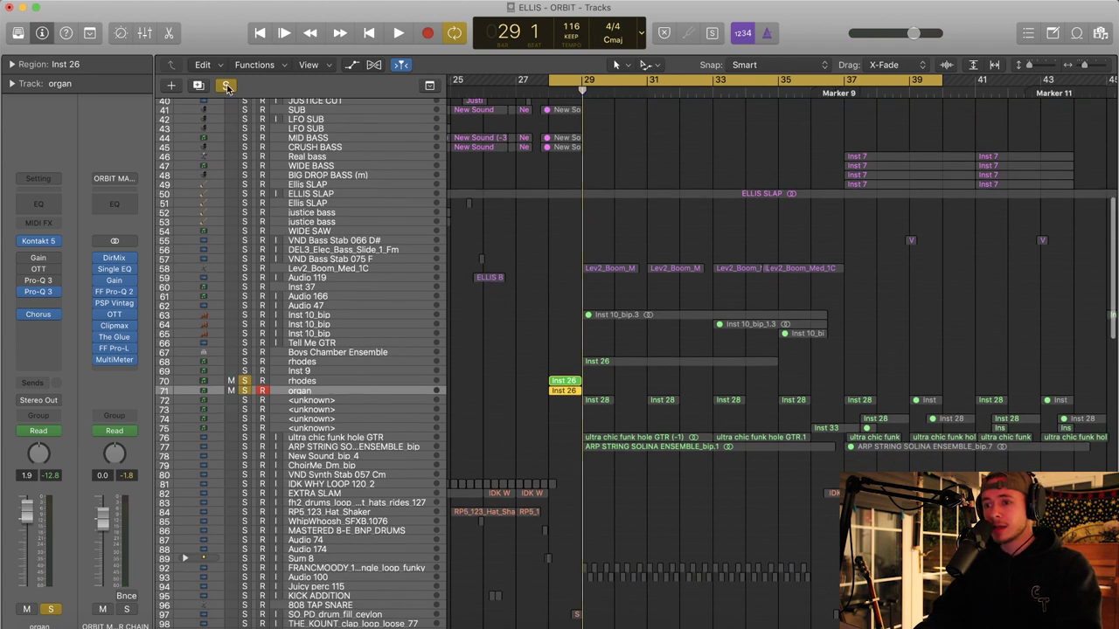
{"action": "left_click", "coordinate": [226, 87]}
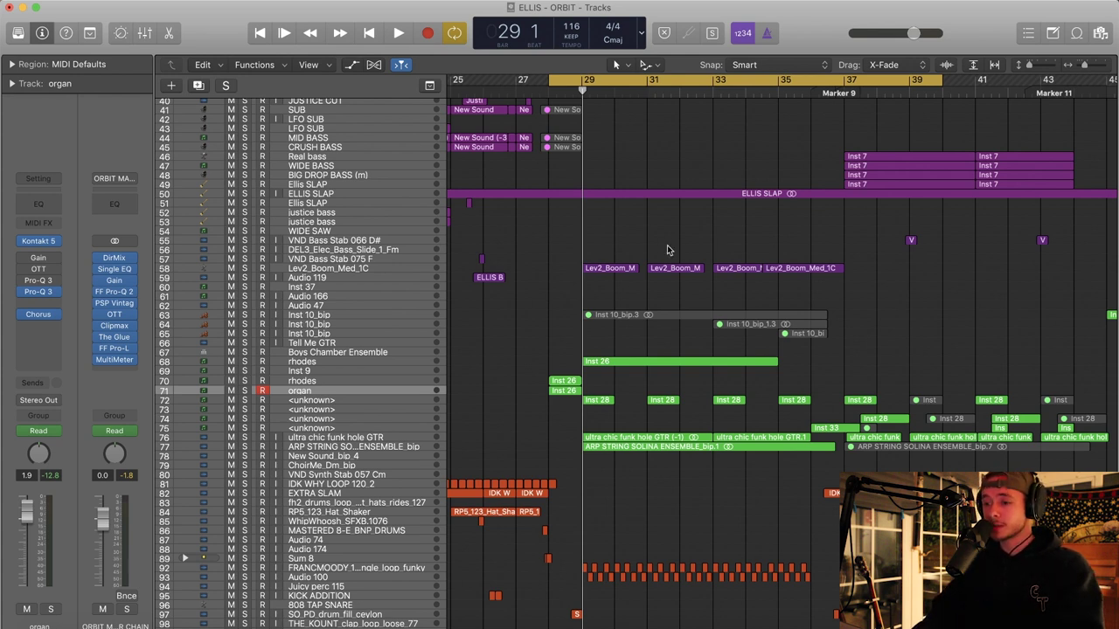
{"action": "scroll", "coordinate": [667, 247], "scroll_direction": "down", "scroll_amount": 2}
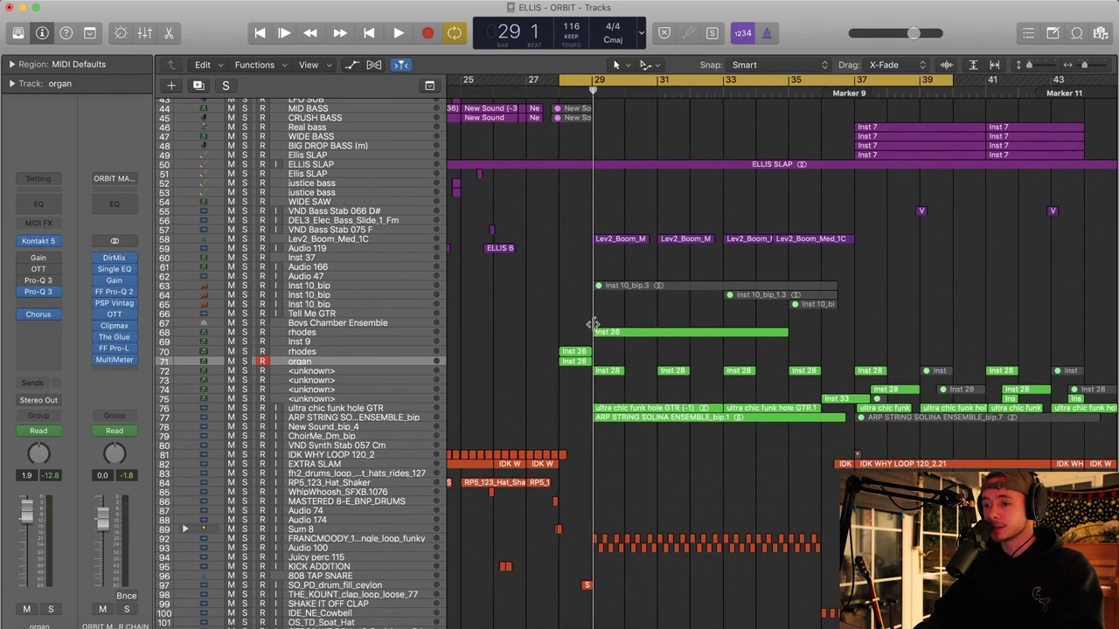
{"action": "scroll", "coordinate": [731, 359], "scroll_direction": "right", "scroll_amount": 2}
{"action": "left_click", "coordinate": [1102, 67]}
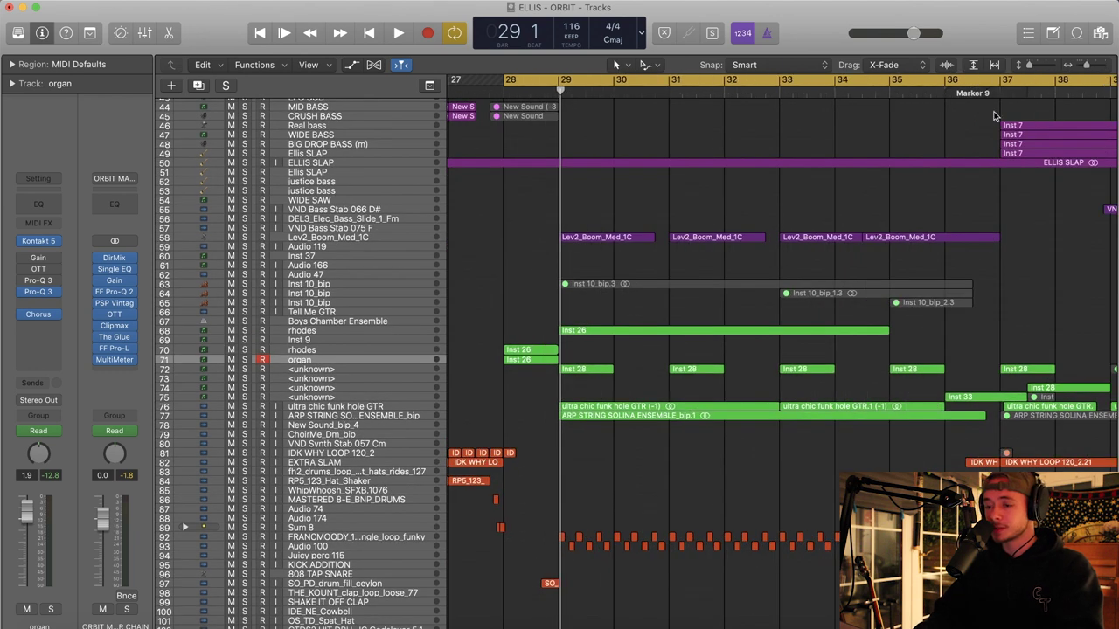
{"action": "scroll", "coordinate": [488, 293], "scroll_direction": "left", "scroll_amount": 1}
{"action": "left_click", "coordinate": [244, 331]}
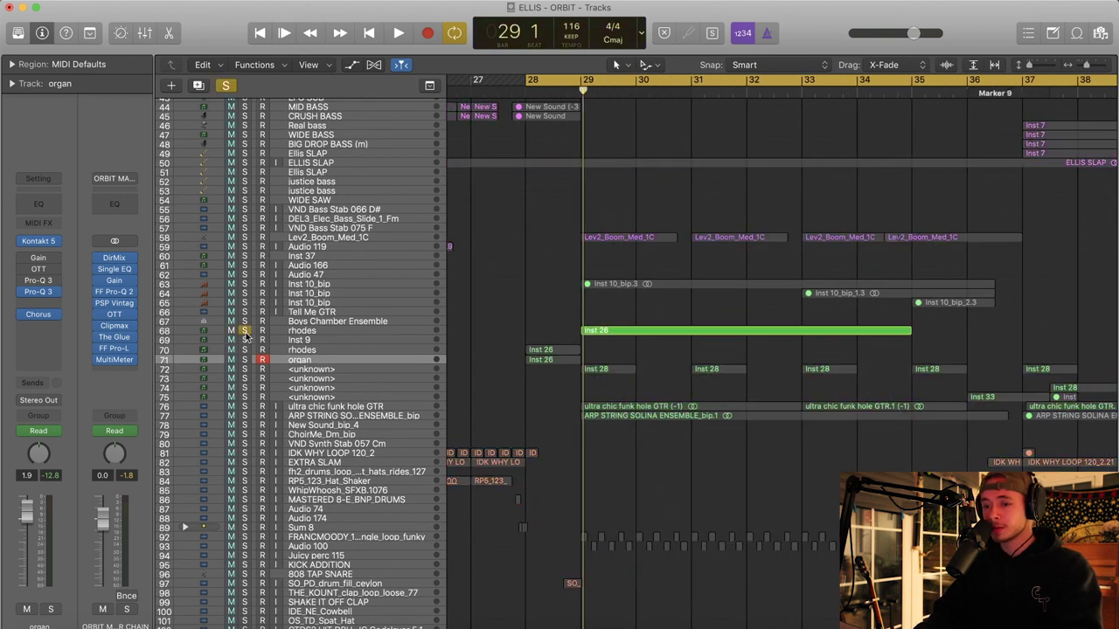
{"action": "left_click", "coordinate": [316, 333]}
{"action": "key", "text": "space"}
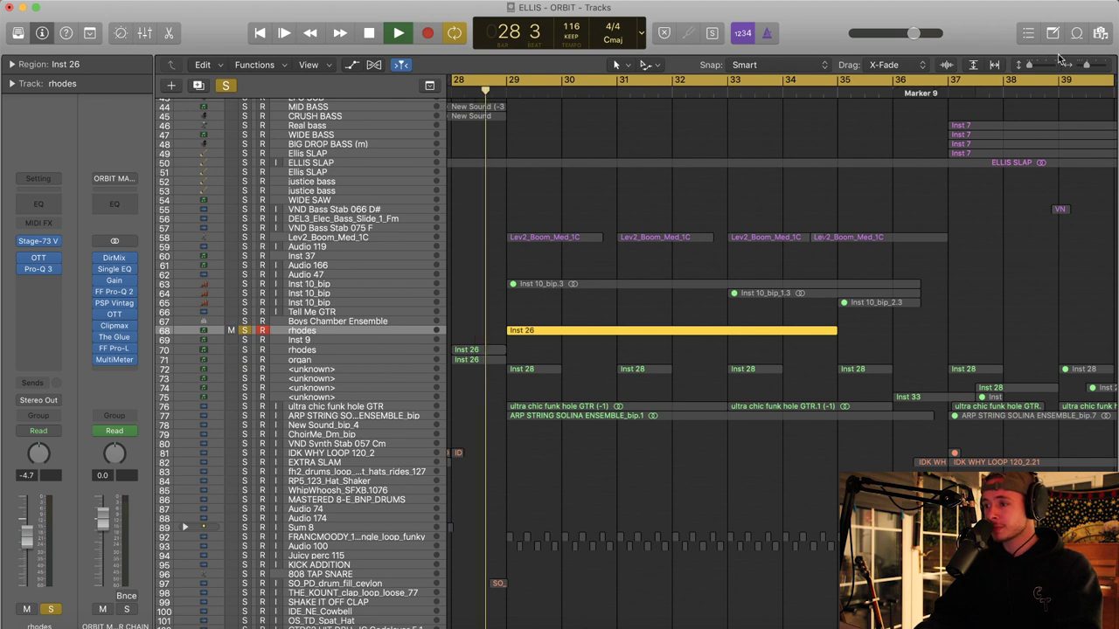
Open track 68's Inst 26 region in the Piano Roll and examine the upper chord notes and bass notes
{"action": "left_click_drag", "start_coordinate": [1029, 65], "coordinate": [1037, 66]}
{"action": "double_click", "coordinate": [594, 334]}
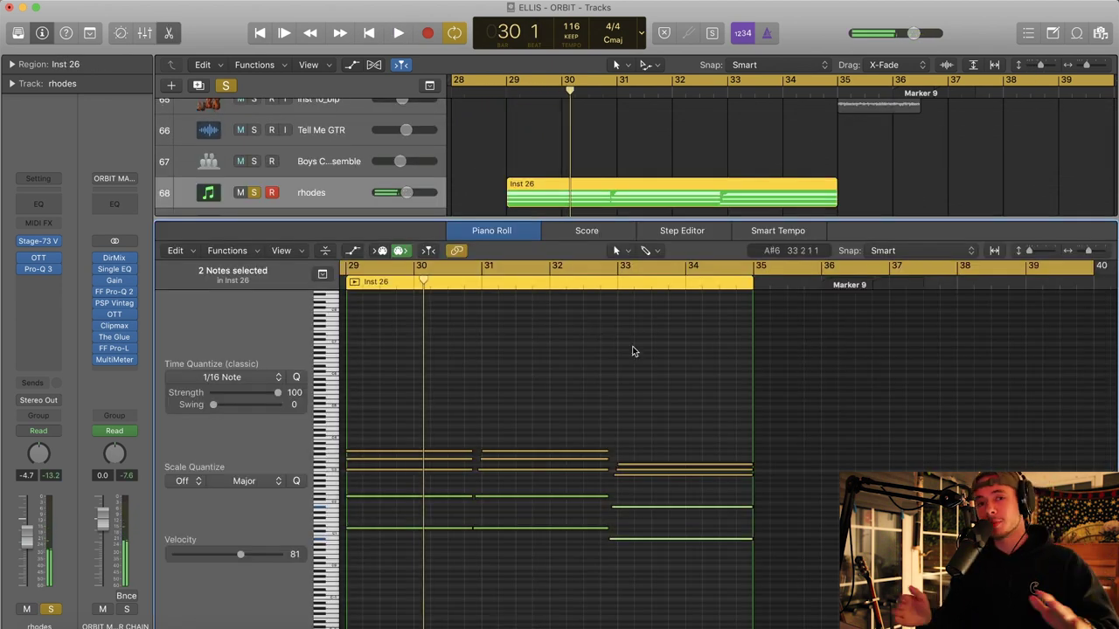
{"action": "scroll", "coordinate": [562, 402], "scroll_direction": "left", "scroll_amount": 3}
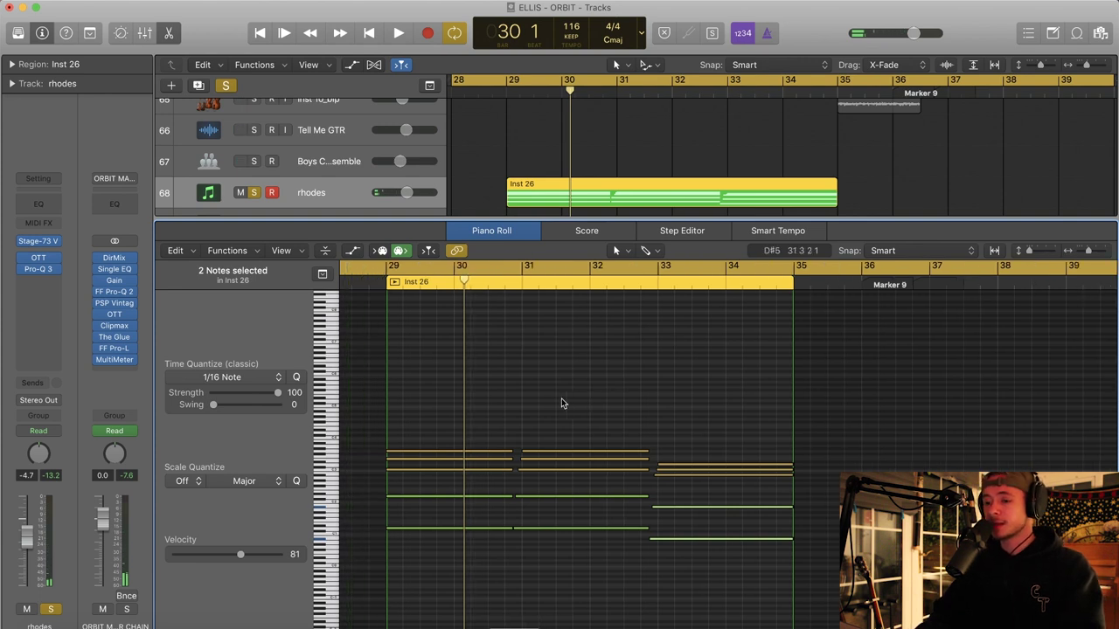
{"action": "scroll", "coordinate": [562, 403], "scroll_direction": "left", "scroll_amount": 3}
{"action": "left_click", "coordinate": [699, 537]}
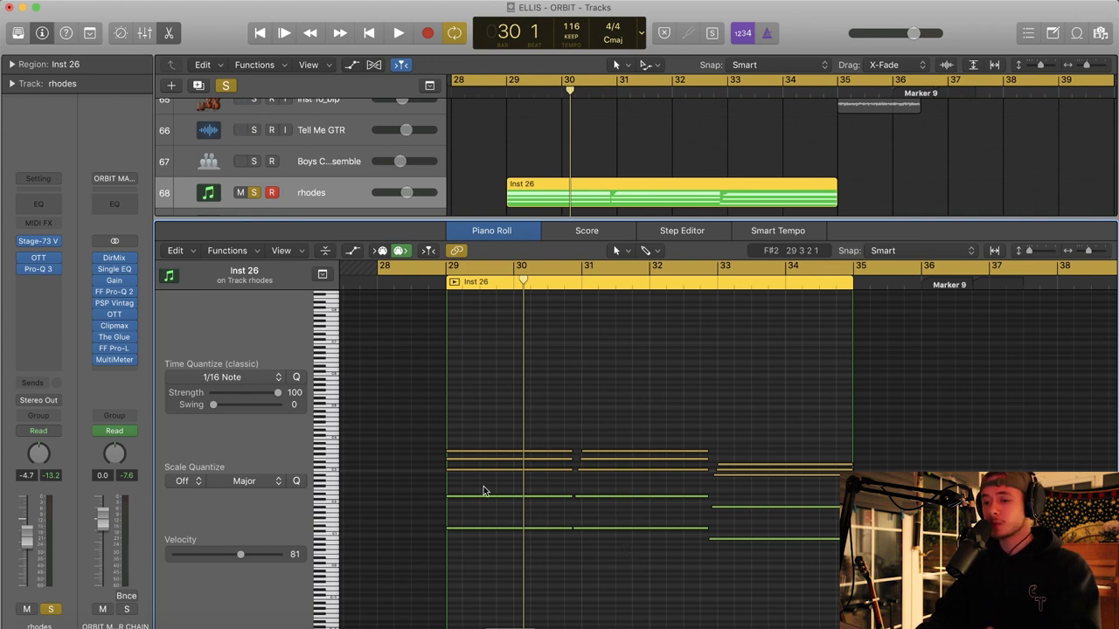
{"action": "left_click_drag", "start_coordinate": [481, 429], "coordinate": [481, 421]}
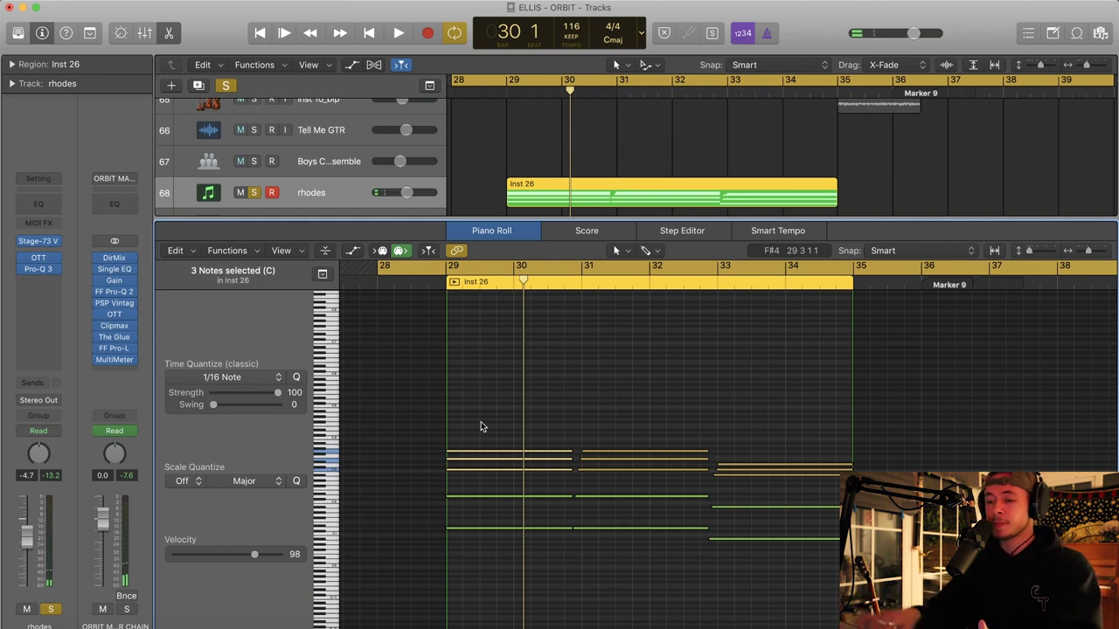
{"action": "left_click_drag", "start_coordinate": [629, 554], "coordinate": [506, 491]}
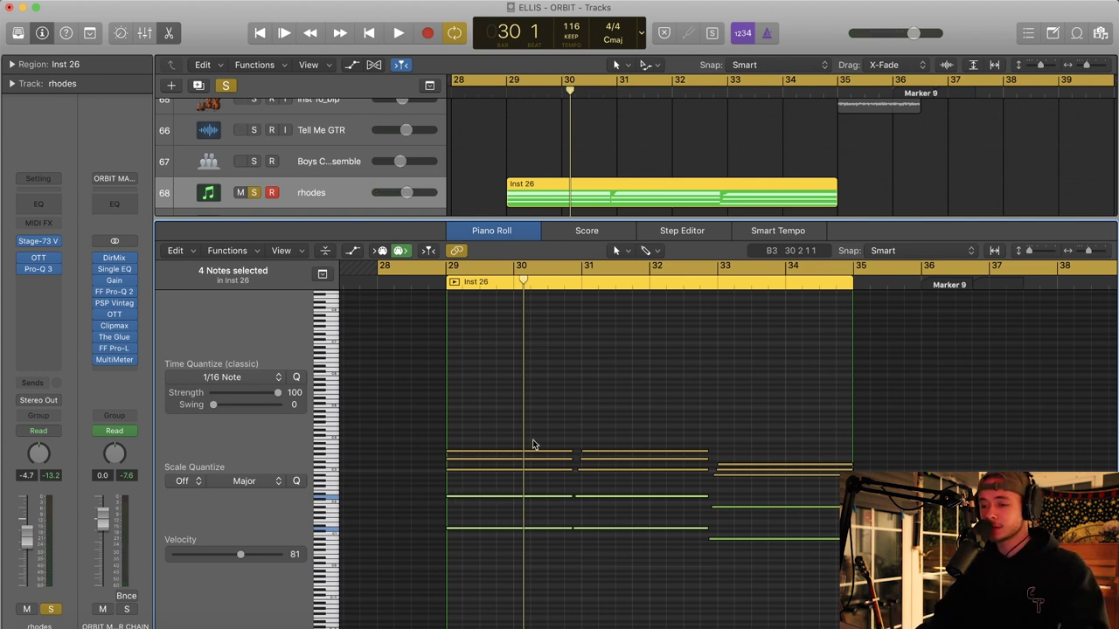
Listen to the opening rhodes chord from bar 29 with the Piano Roll on view
{"action": "key", "text": "space"}
{"action": "left_click", "coordinate": [427, 250]}
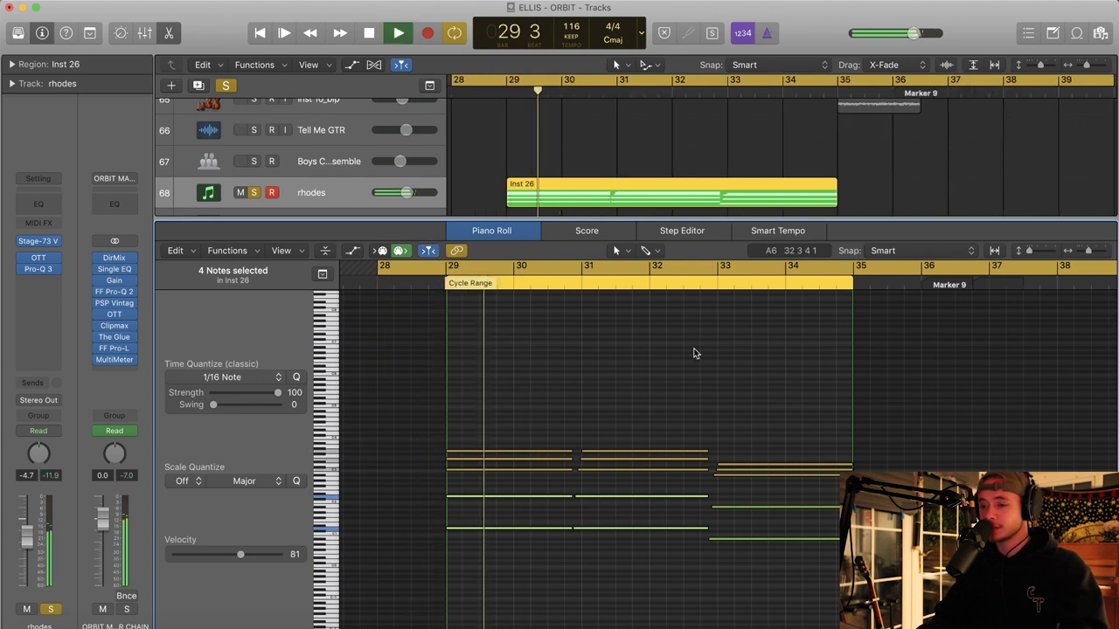
{"action": "scroll", "coordinate": [695, 353], "scroll_direction": "right", "scroll_amount": 2}
{"action": "key", "text": "space"}
Play the last rhodes chord around bar 33, select its five notes for inspection and close the Piano Roll
{"action": "left_click", "coordinate": [666, 268]}
{"action": "left_click", "coordinate": [666, 268]}
{"action": "key", "text": "space"}
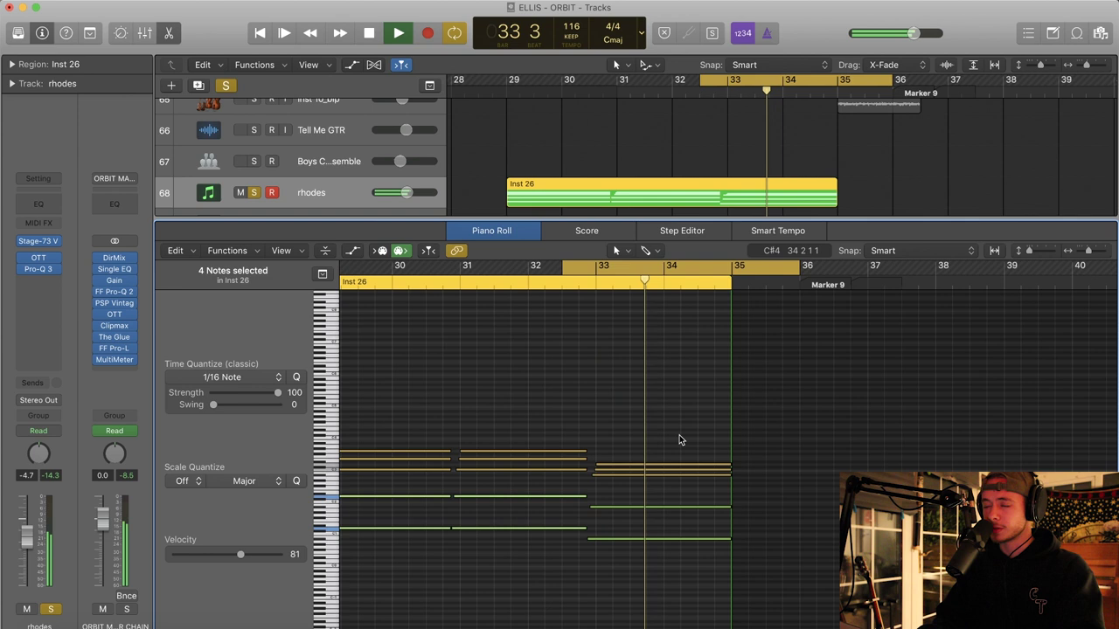
{"action": "key", "text": "space"}
{"action": "left_click_drag", "start_coordinate": [645, 582], "coordinate": [636, 426]}
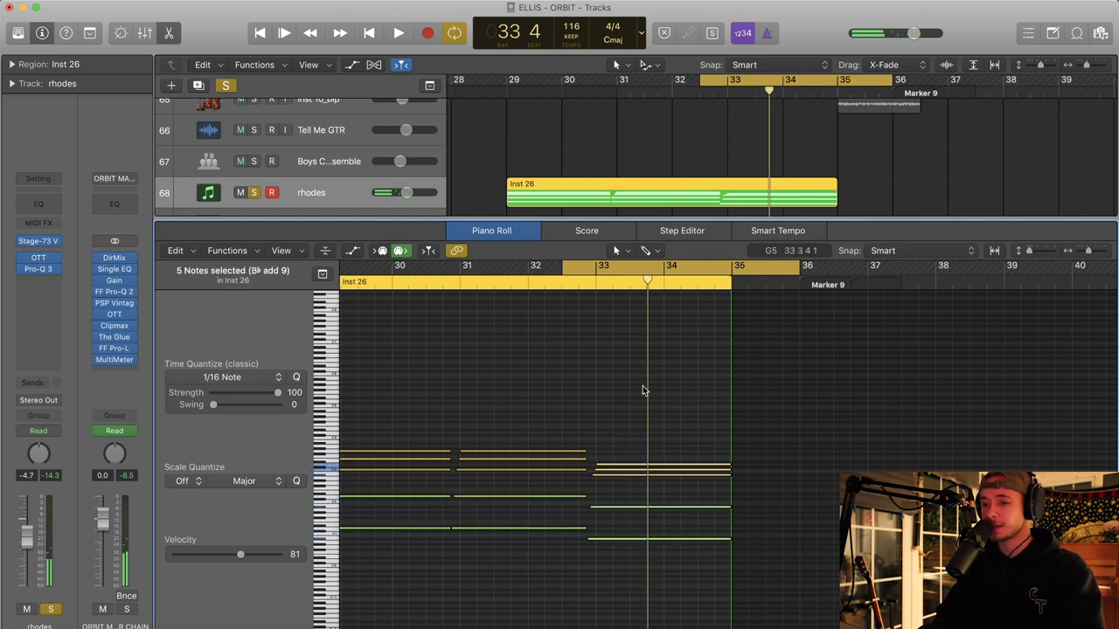
{"action": "scroll", "coordinate": [643, 387], "scroll_direction": "left", "scroll_amount": 3}
{"action": "key", "text": "e"}
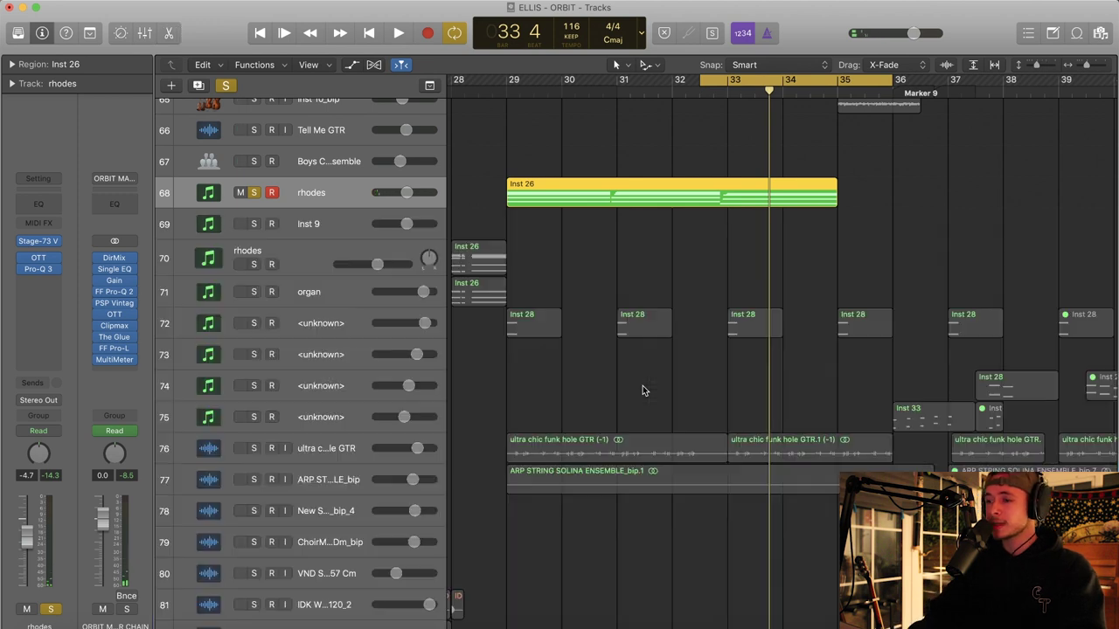
Set the cycle range to bars 29 to 35 and play the soloed rhodes chords from bar 29
{"action": "left_click_drag", "start_coordinate": [514, 79], "coordinate": [837, 80]}
{"action": "key", "text": "space"}
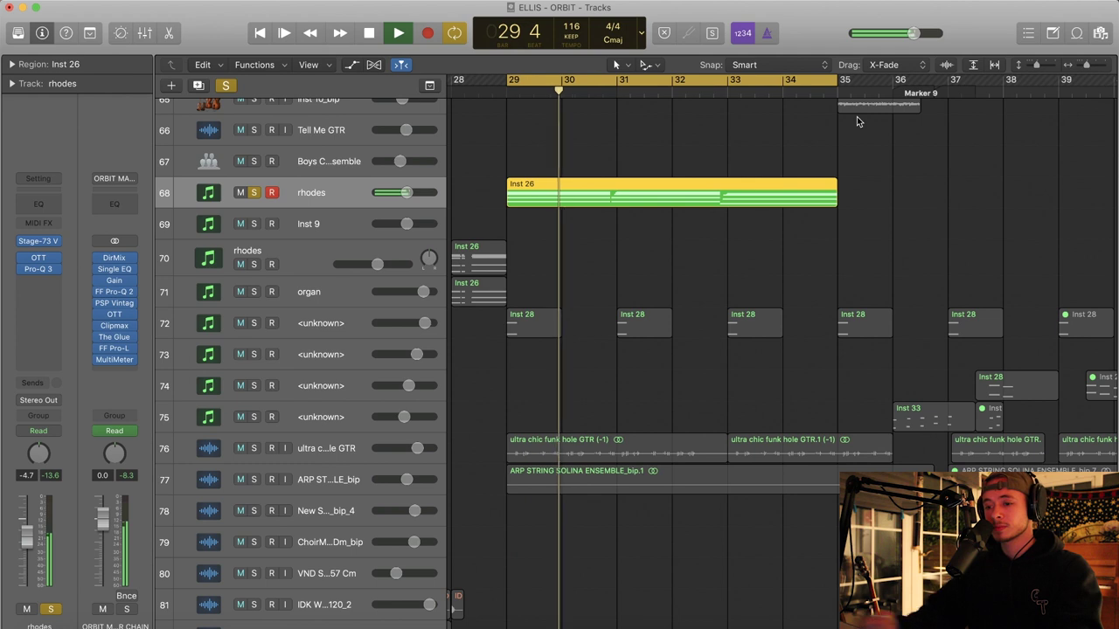
{"action": "scroll", "coordinate": [528, 331], "scroll_direction": "down", "scroll_amount": 10}
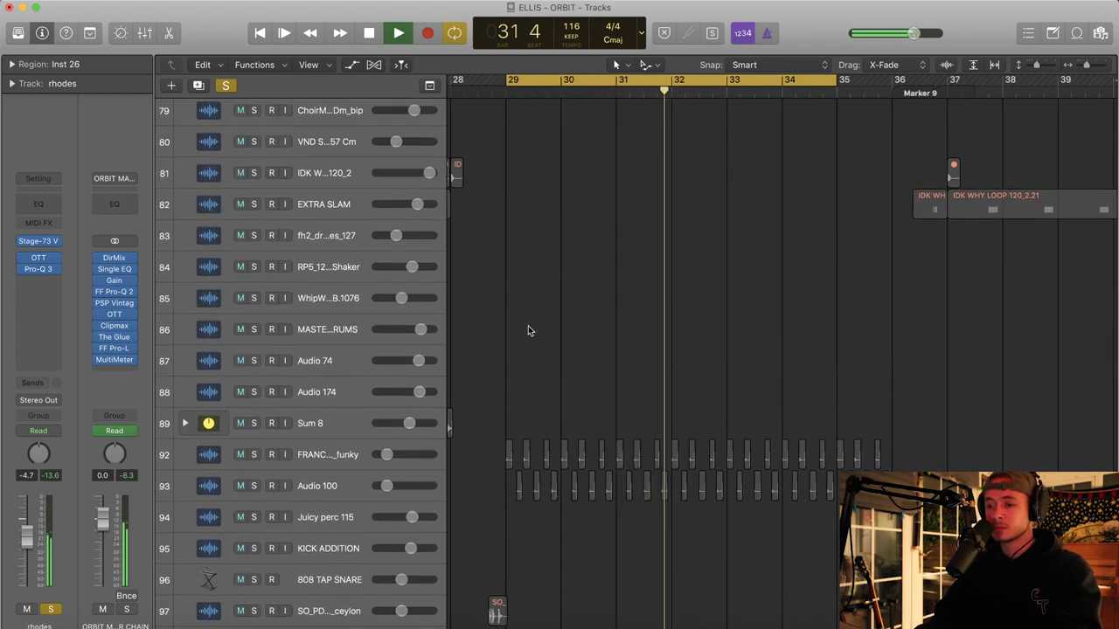
{"action": "key", "text": "space"}
Solo Lev2_Boom_Med_1C track 58 instead of the rhodes and listen to its regions from bar 29
{"action": "left_click_drag", "start_coordinate": [1037, 66], "coordinate": [1028, 65]}
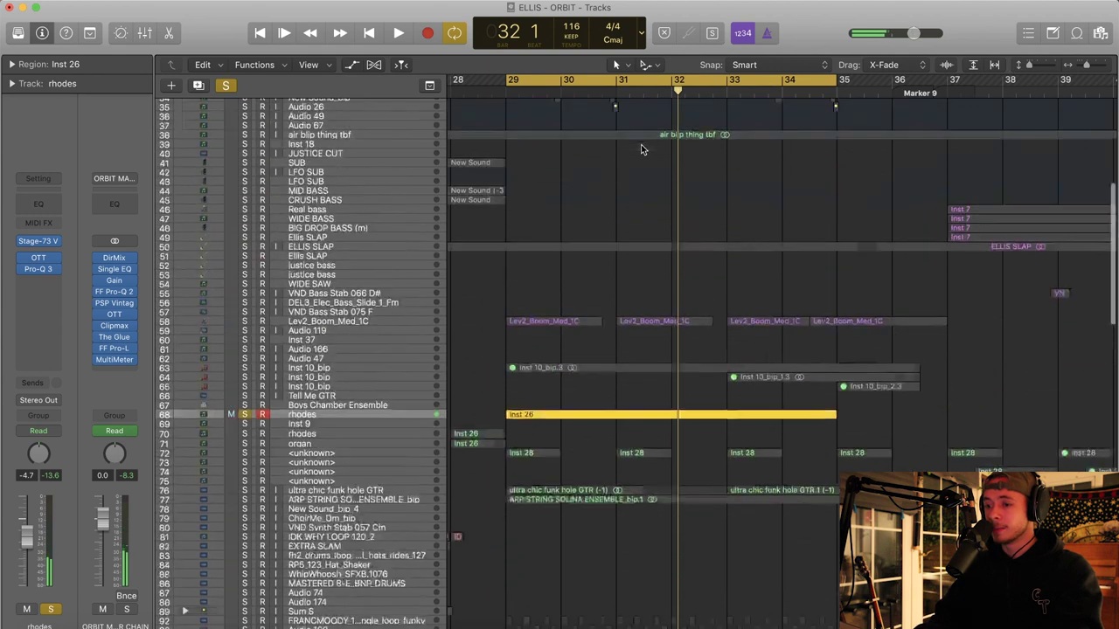
{"action": "scroll", "coordinate": [641, 147], "scroll_direction": "up", "scroll_amount": 3}
{"action": "key", "text": "s"}
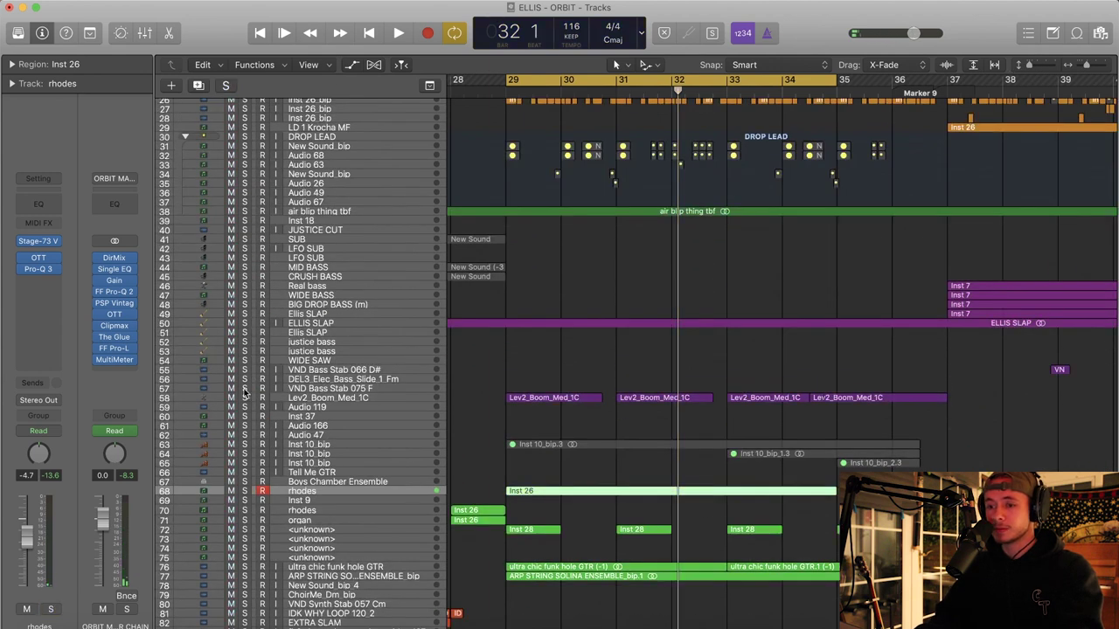
{"action": "left_click", "coordinate": [245, 397]}
{"action": "key", "text": "space"}
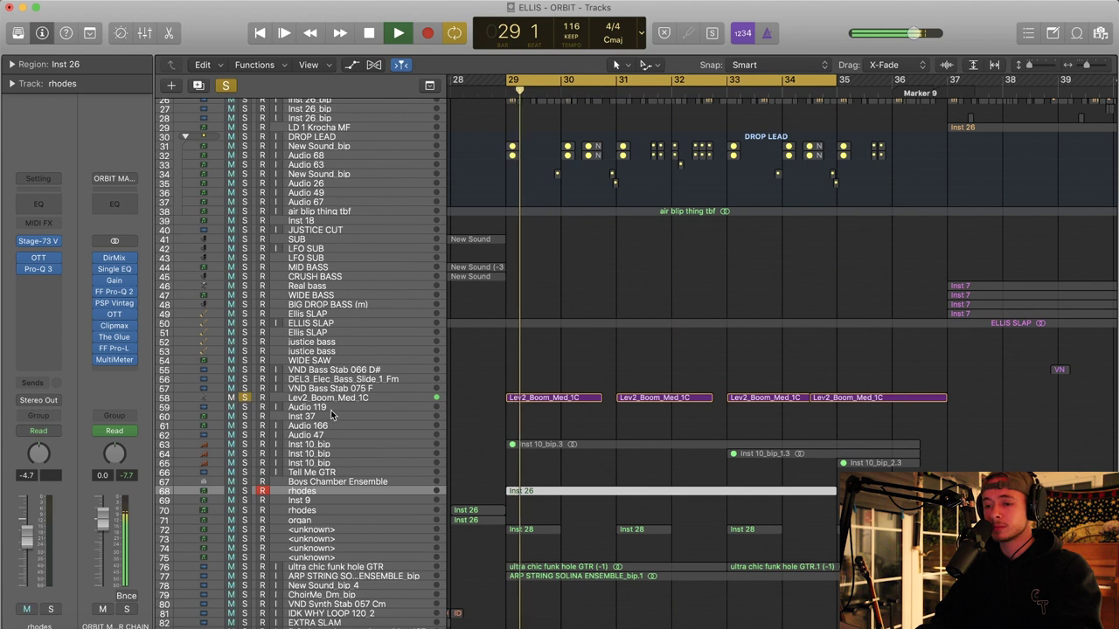
{"action": "left_click", "coordinate": [327, 400]}
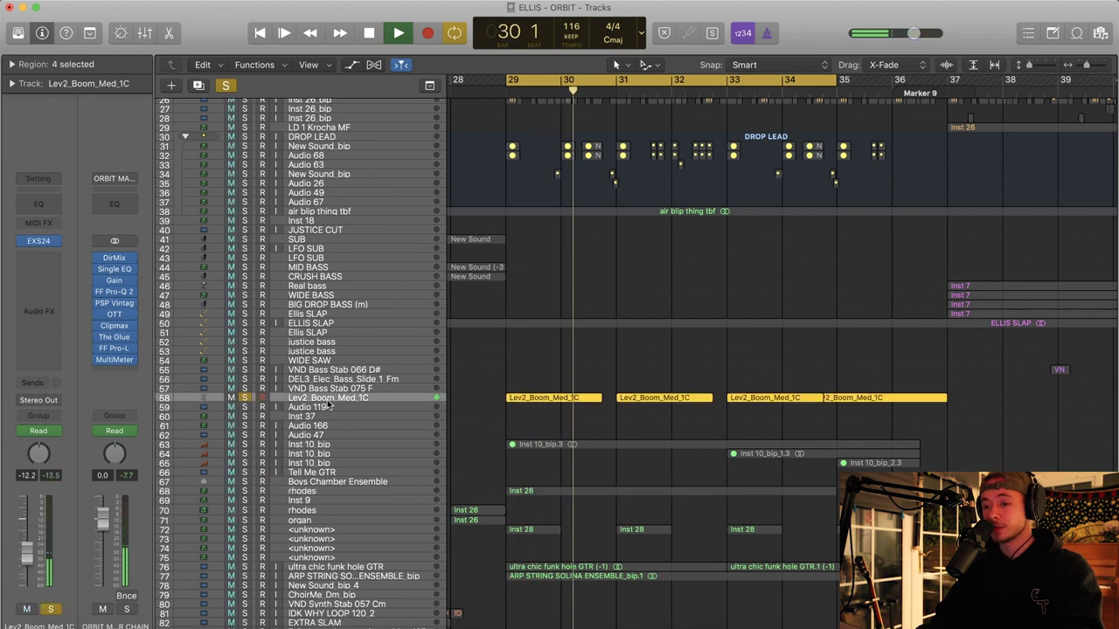
{"action": "scroll", "coordinate": [428, 357], "scroll_direction": "up", "scroll_amount": 3}
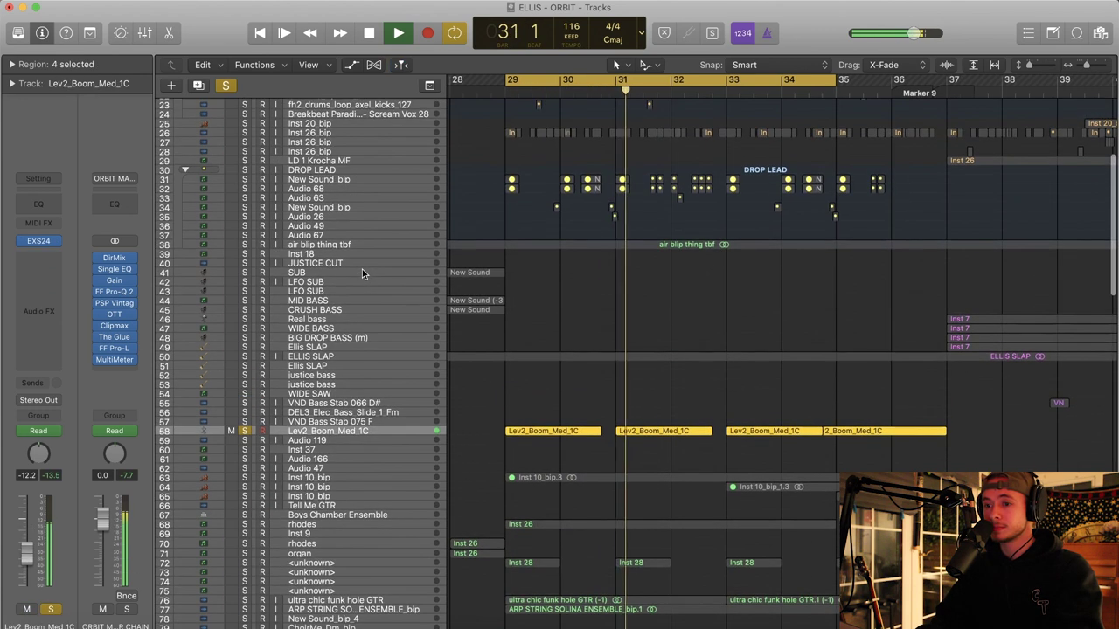
{"action": "key", "text": "space"}
Solo Inst 26_bip track 26 instead, enlarge its regions in view and extend the cycle range to about bar 45
{"action": "left_click", "coordinate": [227, 86]}
{"action": "scroll", "coordinate": [466, 186], "scroll_direction": "up", "scroll_amount": 5}
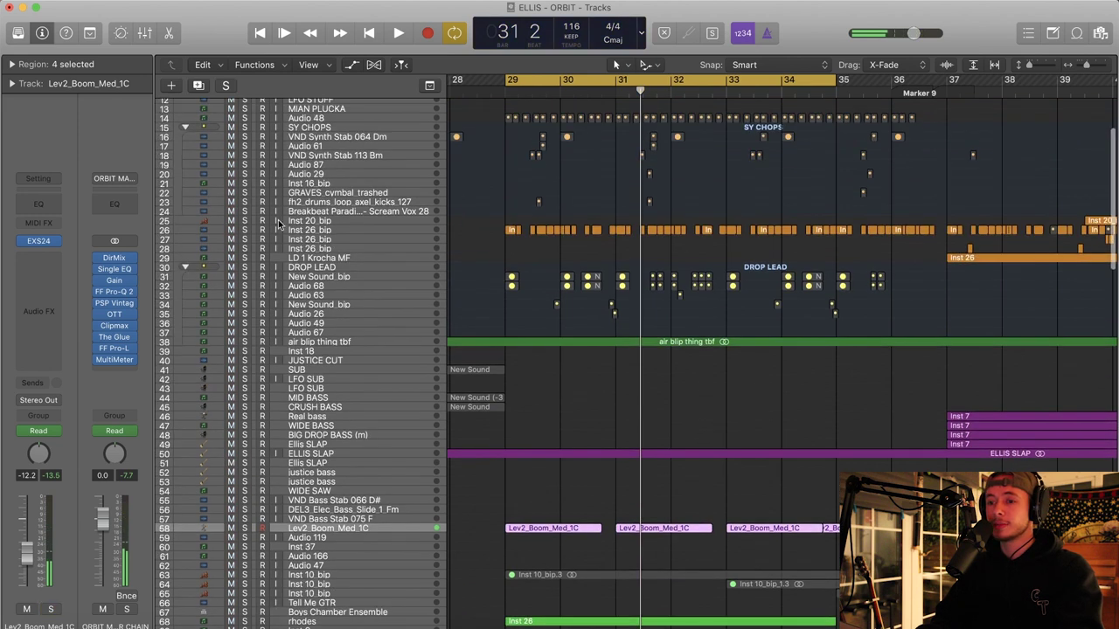
{"action": "left_click", "coordinate": [246, 230]}
{"action": "left_click", "coordinate": [350, 230]}
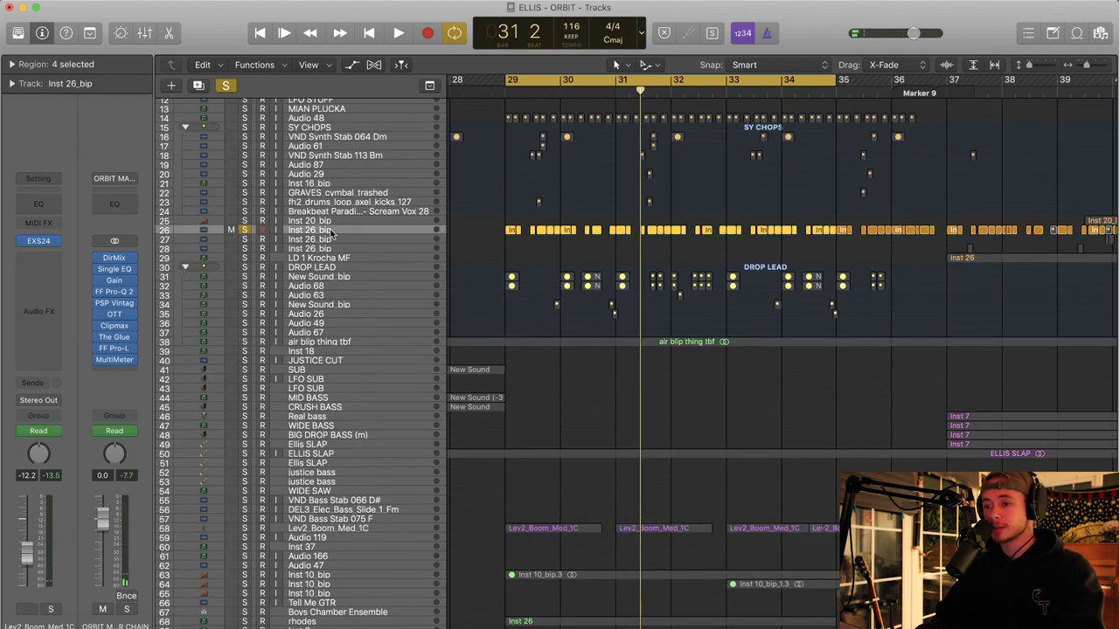
{"action": "left_click", "coordinate": [1039, 66]}
{"action": "left_click_drag", "start_coordinate": [1088, 65], "coordinate": [1084, 65]}
{"action": "left_click_drag", "start_coordinate": [726, 80], "coordinate": [1106, 179]}
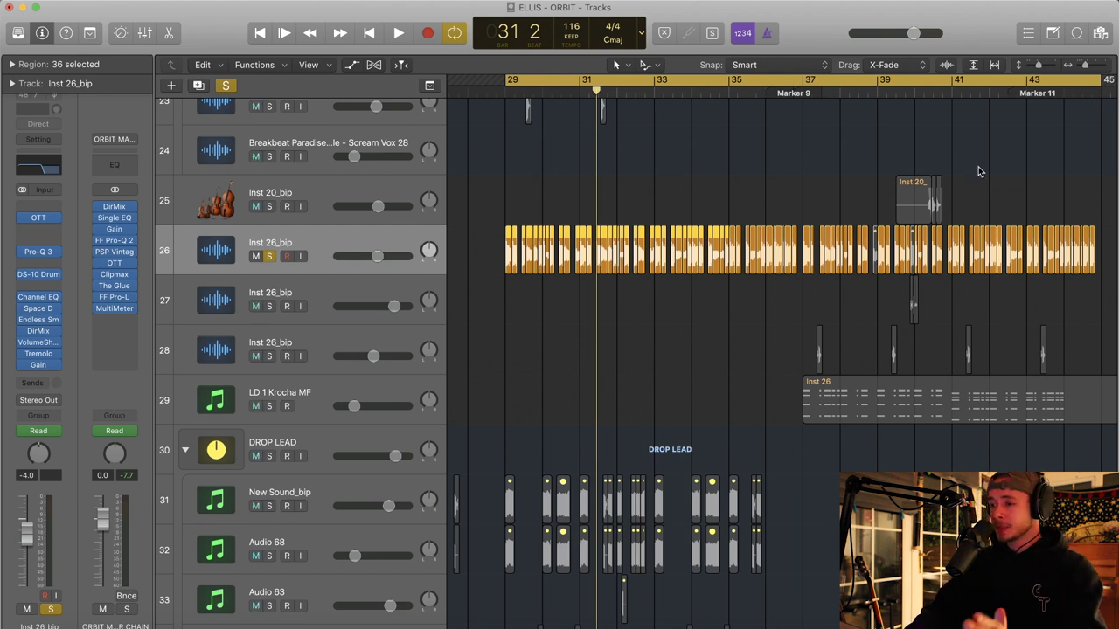
Bypass all effects on the soloed Inst 26_bip track 26 and play its regions dry
{"action": "left_click", "coordinate": [1099, 68]}
{"action": "left_click_drag", "start_coordinate": [21, 217], "coordinate": [22, 330]}
{"action": "key", "text": "space"}
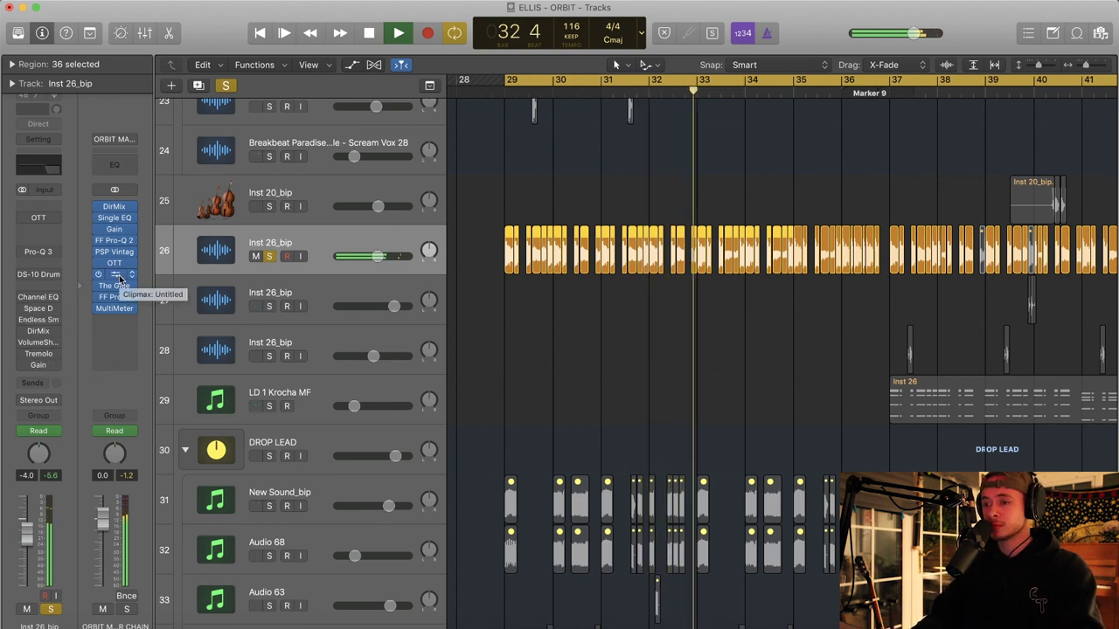
{"action": "key", "text": "space"}
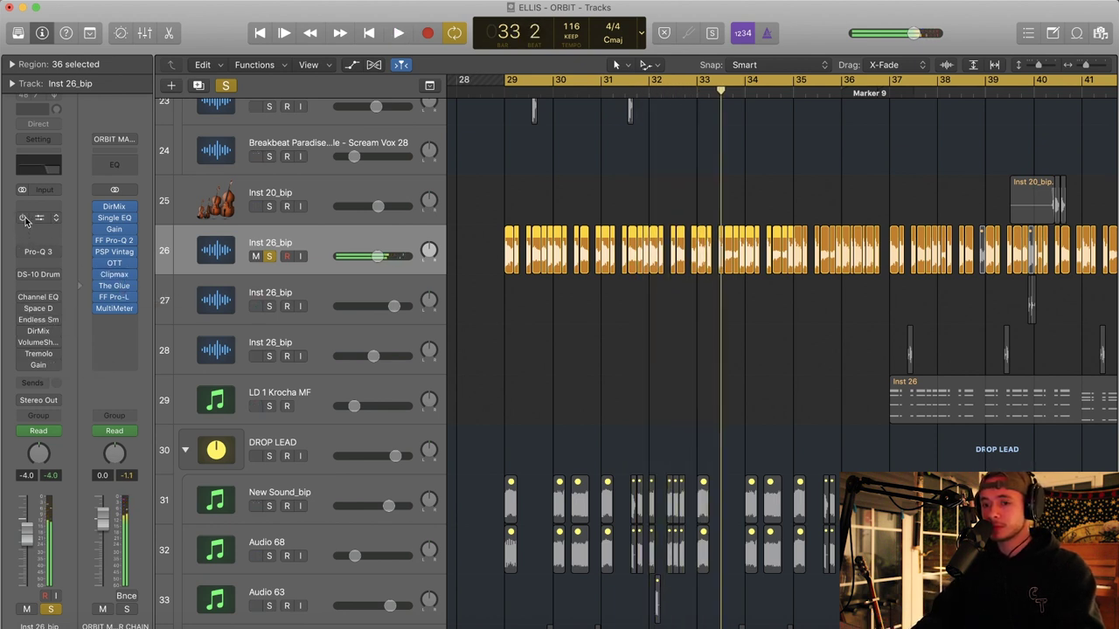
Re-enable OTT and Pro-Q 3 on track 26 and inspect the settings of both effects
{"action": "left_click", "coordinate": [38, 220]}
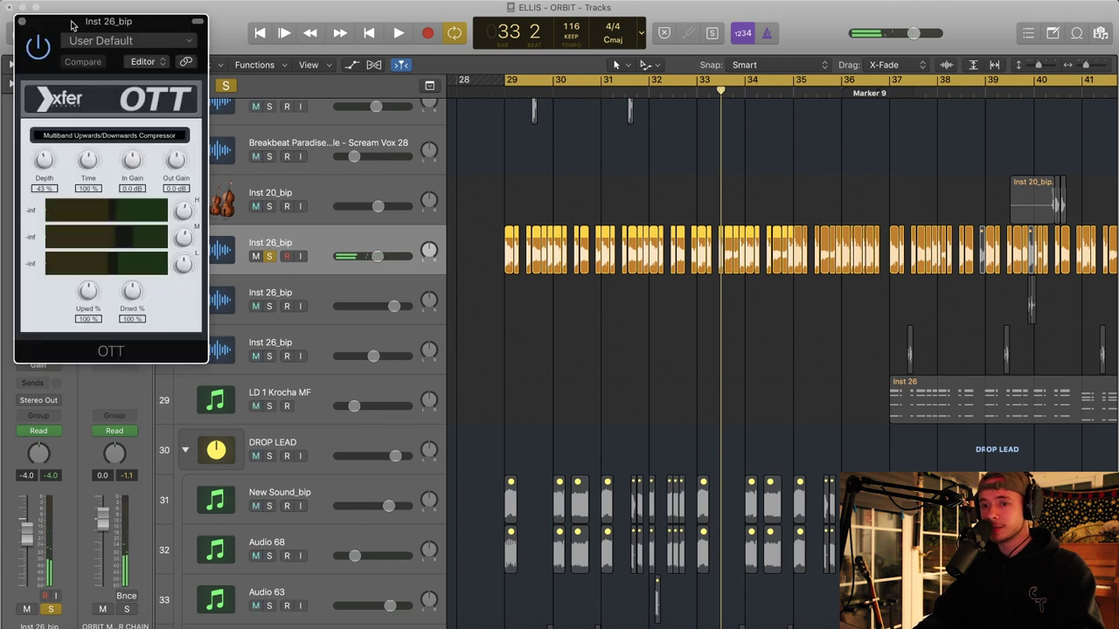
{"action": "left_click_drag", "start_coordinate": [72, 25], "coordinate": [402, 60]}
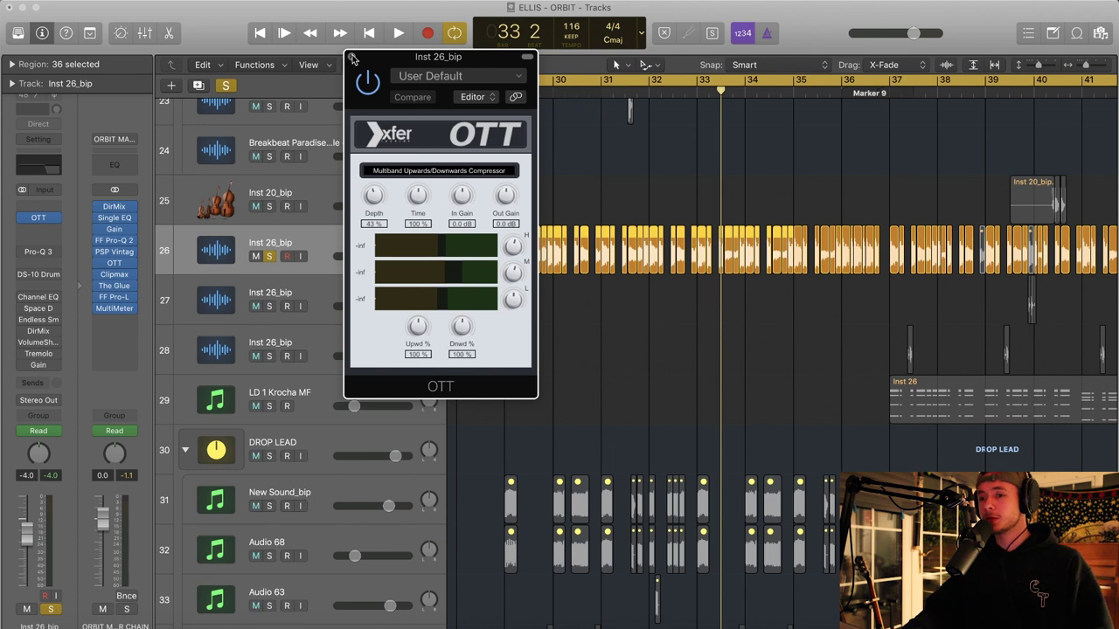
{"action": "left_click", "coordinate": [352, 57]}
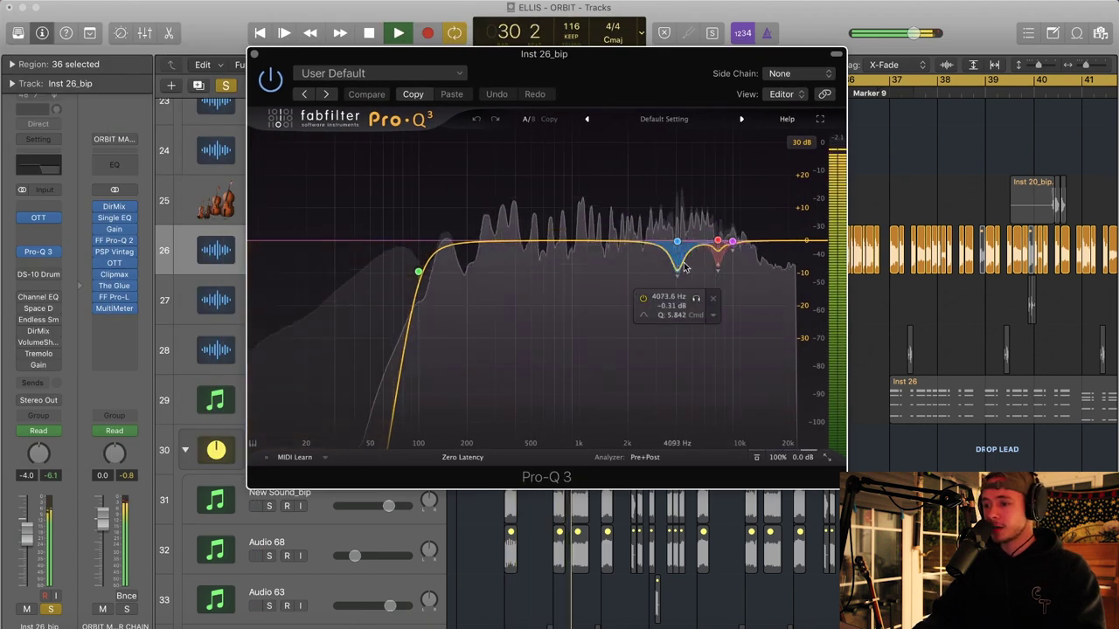
{"action": "left_click", "coordinate": [254, 54]}
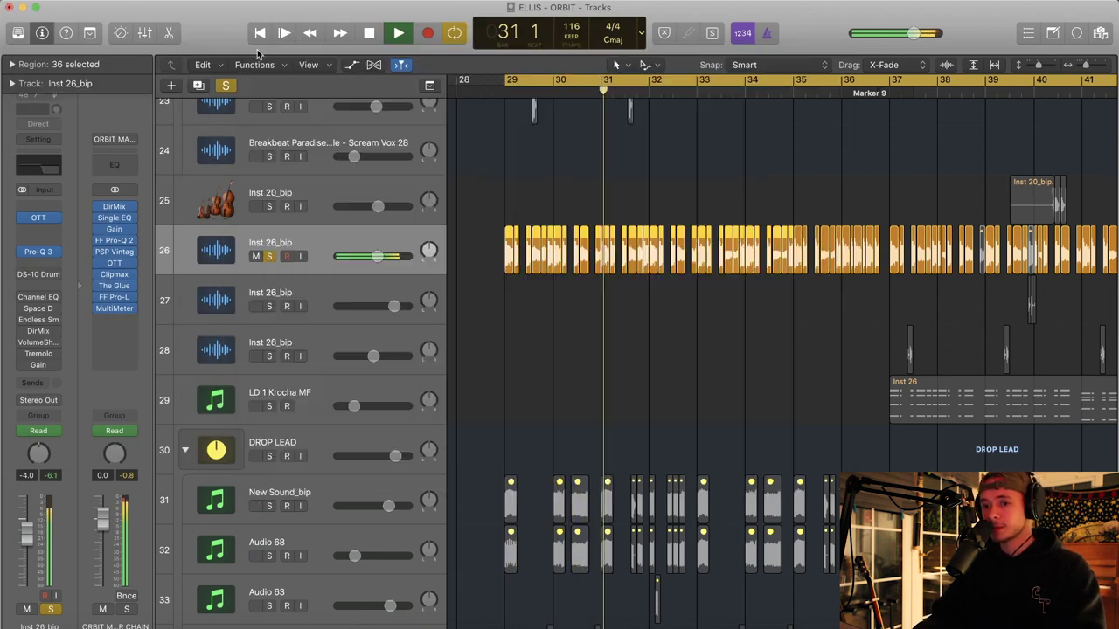
Re-enable DS-10 Drum Shaper and Channel EQ on track 26 and view both effects
{"action": "left_click", "coordinate": [41, 276]}
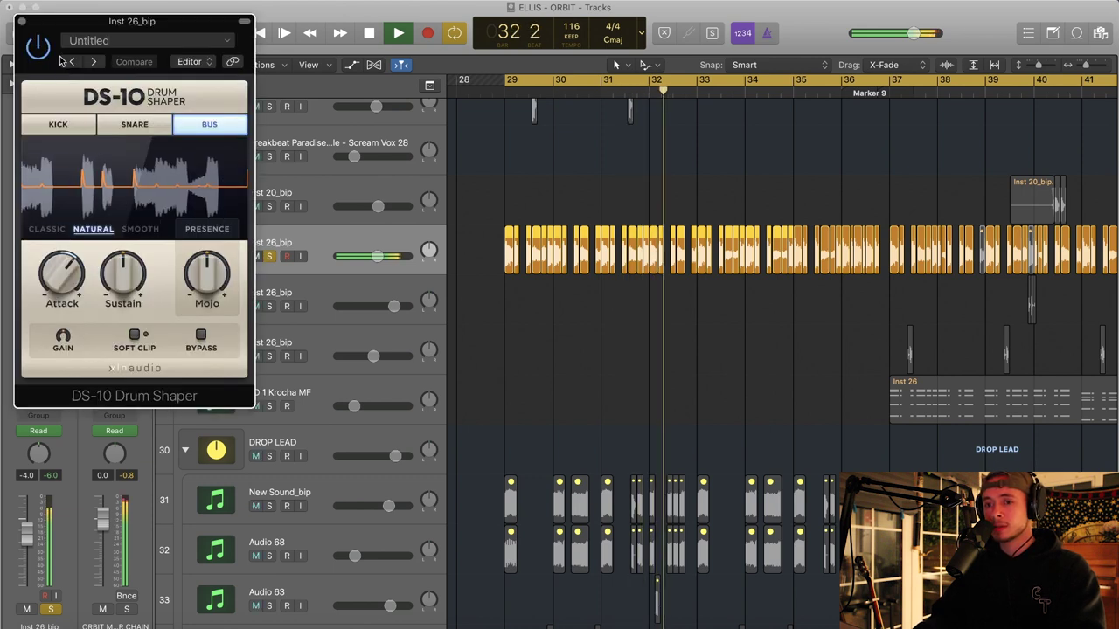
{"action": "left_click", "coordinate": [22, 21]}
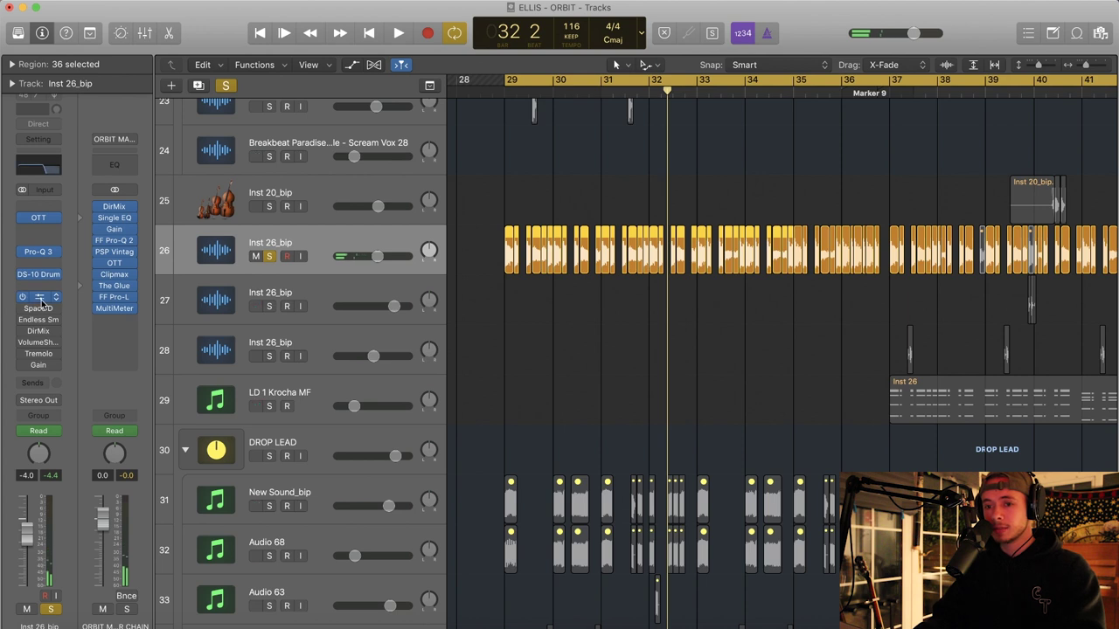
{"action": "left_click", "coordinate": [38, 297]}
{"action": "left_click", "coordinate": [22, 21]}
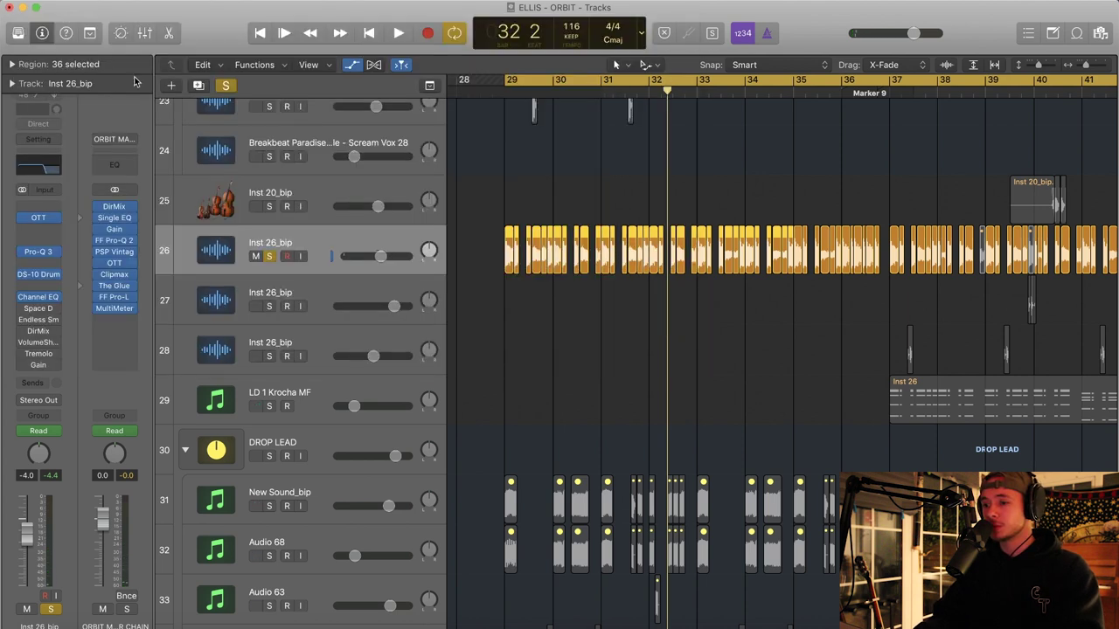
View track 26's High Cut Frequency automation, re-enable Space Designer and inspect its reverb settings
{"action": "key", "text": "a"}
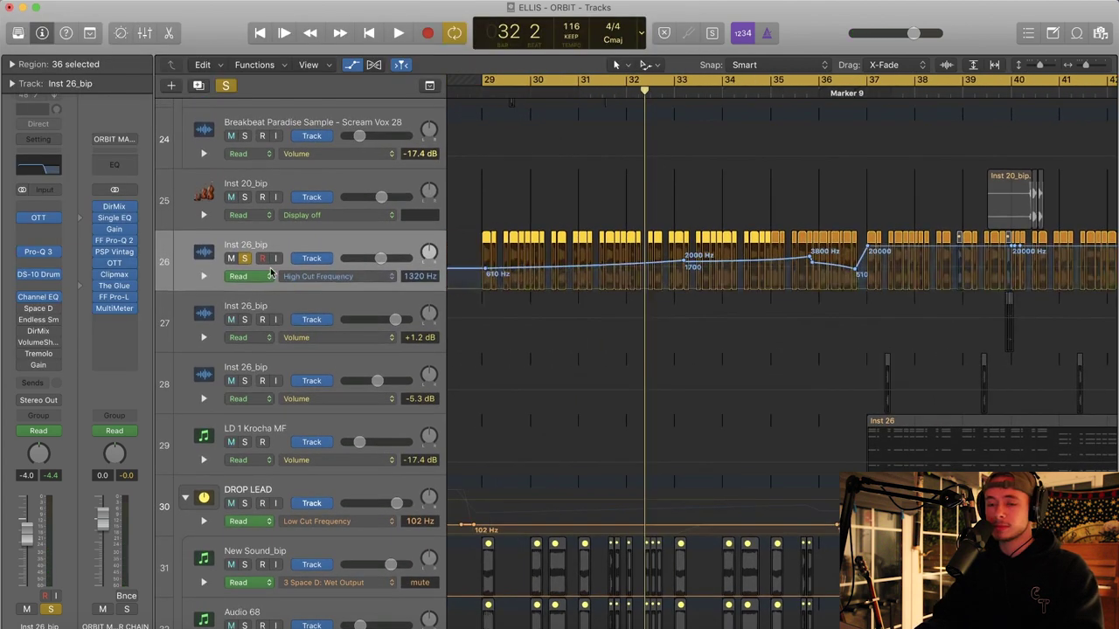
{"action": "key", "text": "a"}
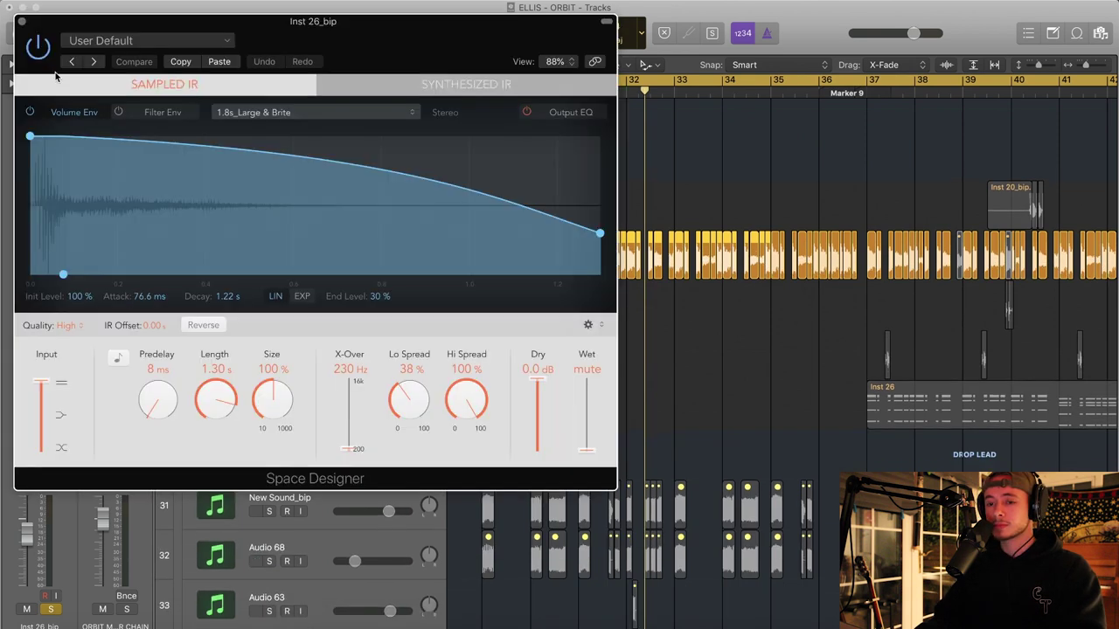
{"action": "key", "text": "space"}
{"action": "left_click", "coordinate": [21, 21]}
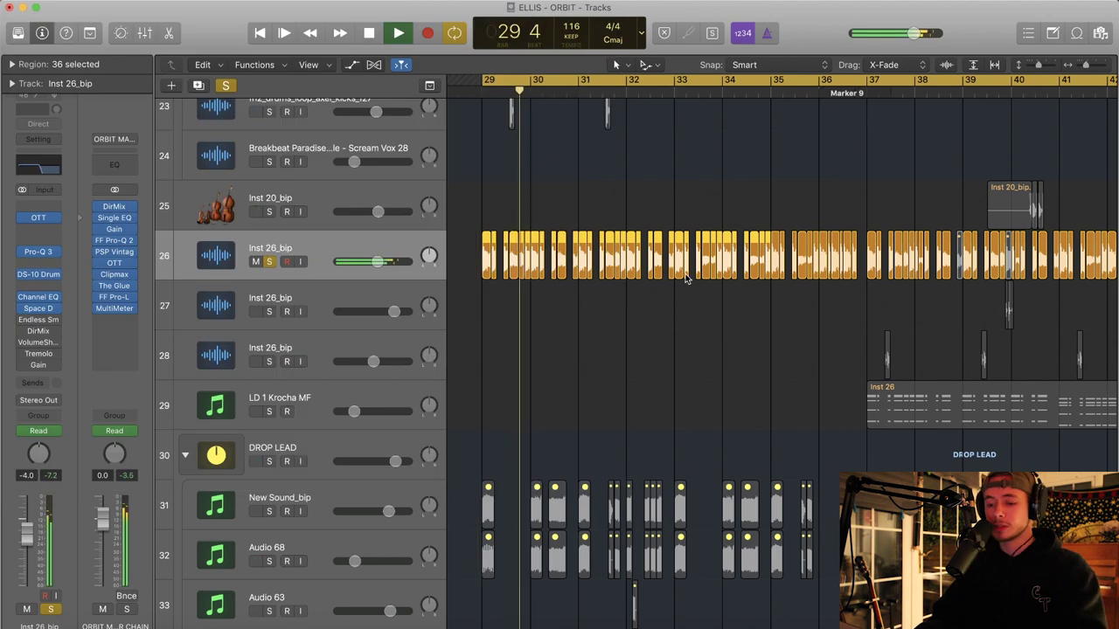
Display track 26's Space Designer Wet Output automation and play the regions from bar 37
{"action": "key", "text": "a"}
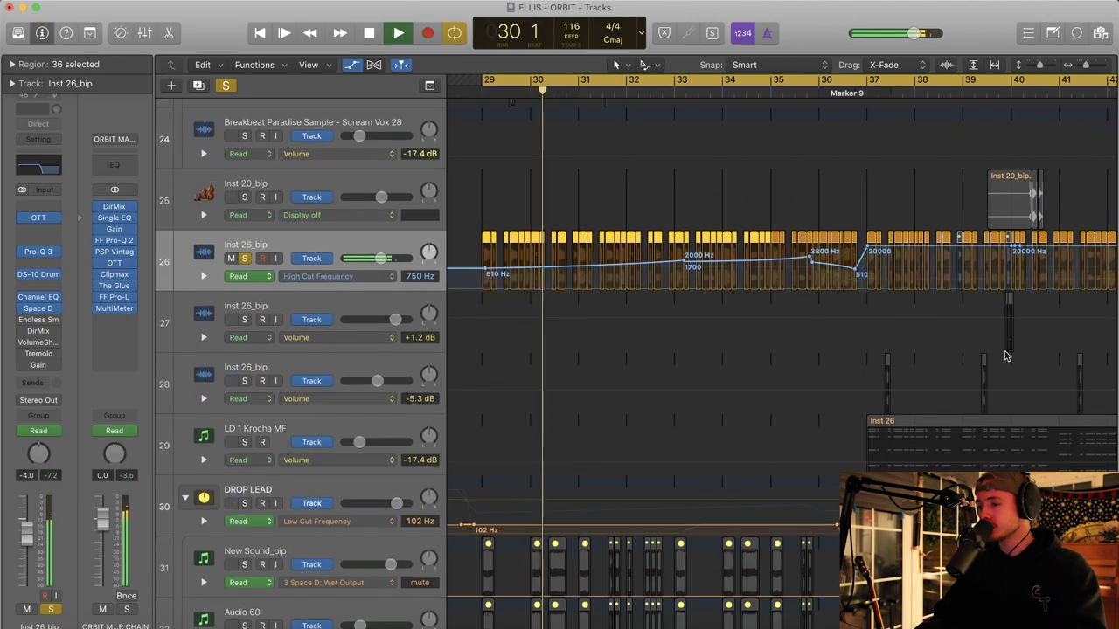
{"action": "left_click", "coordinate": [336, 276]}
{"action": "left_click", "coordinate": [366, 281]}
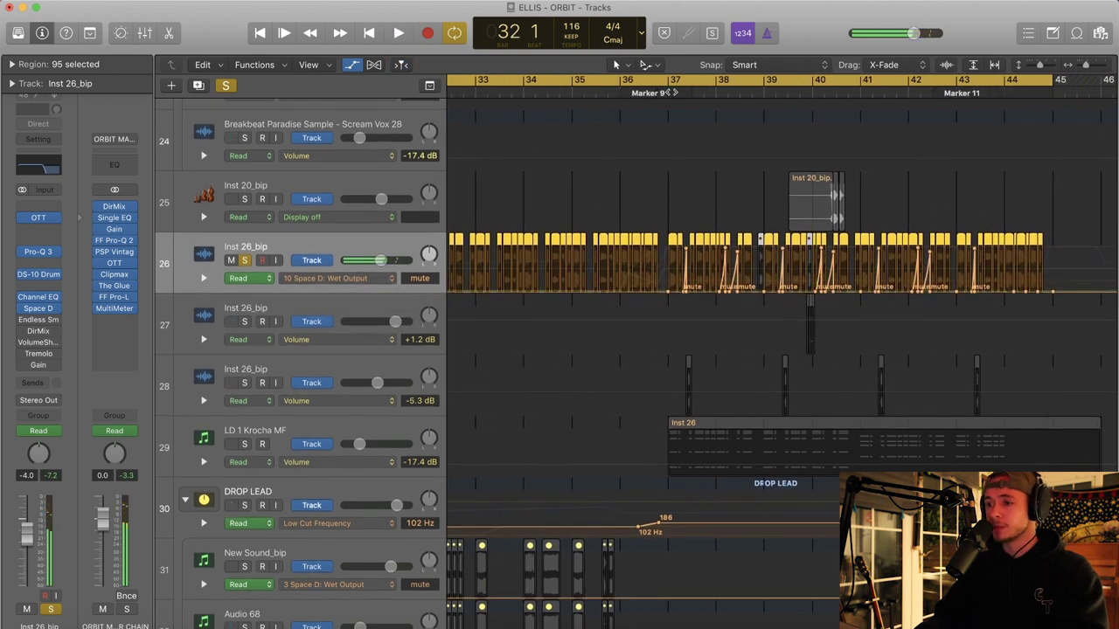
{"action": "left_click", "coordinate": [670, 91]}
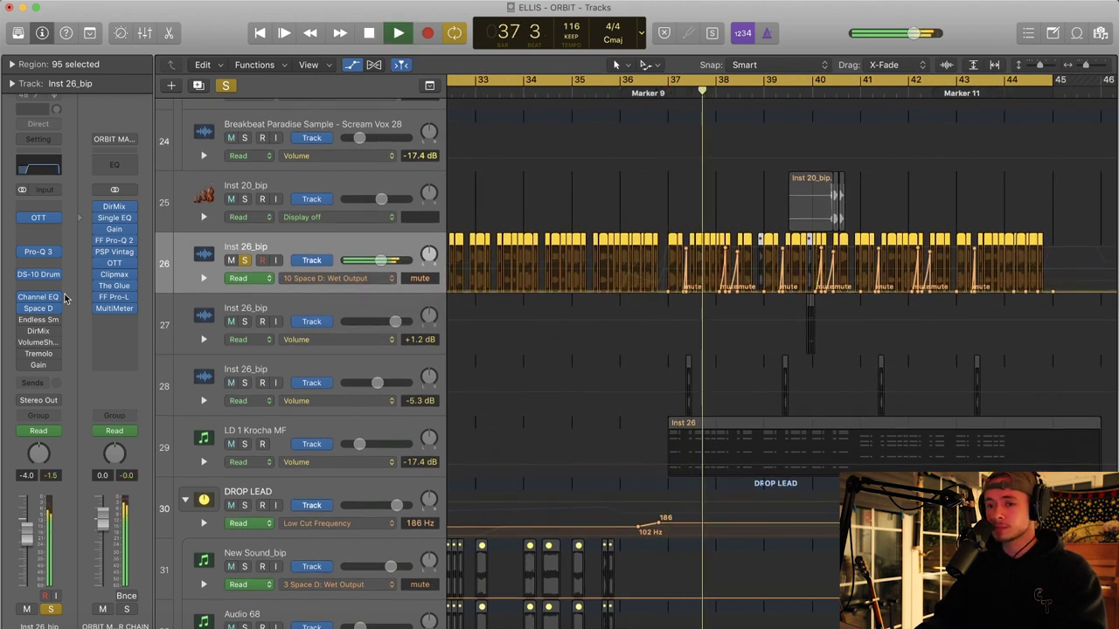
Hide the automation, re-enable Endless Smile, Direction Mixer and VolumeShaper on track 26, and inspect the Direction Mixer
{"action": "key", "text": "a"}
{"action": "key", "text": "space"}
{"action": "scroll", "coordinate": [448, 268], "scroll_direction": "left", "scroll_amount": 3}
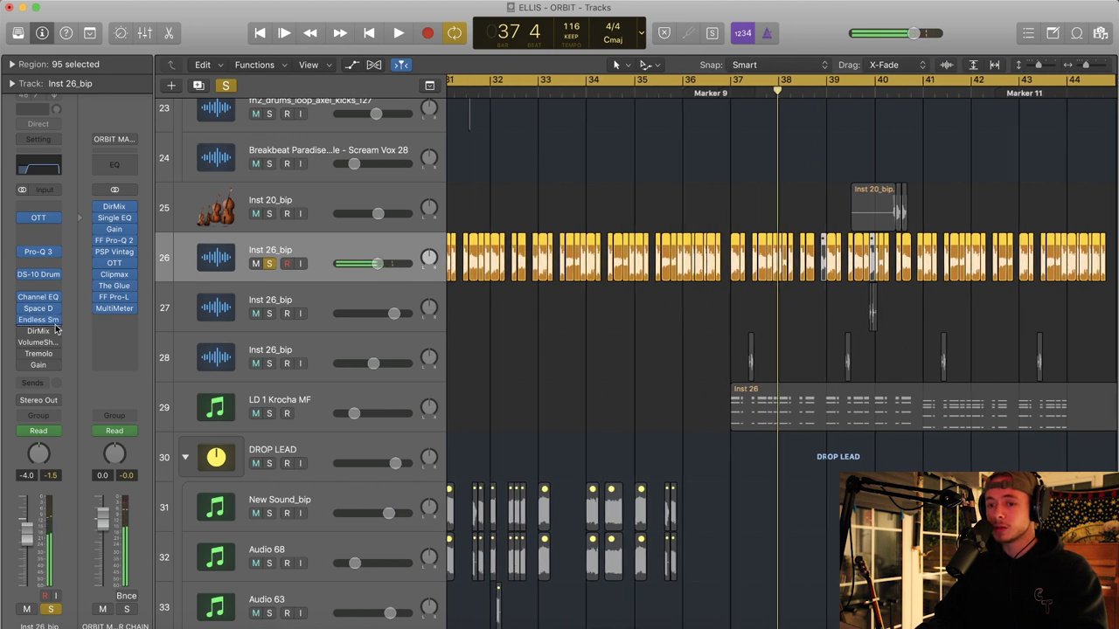
{"action": "left_click", "coordinate": [39, 332]}
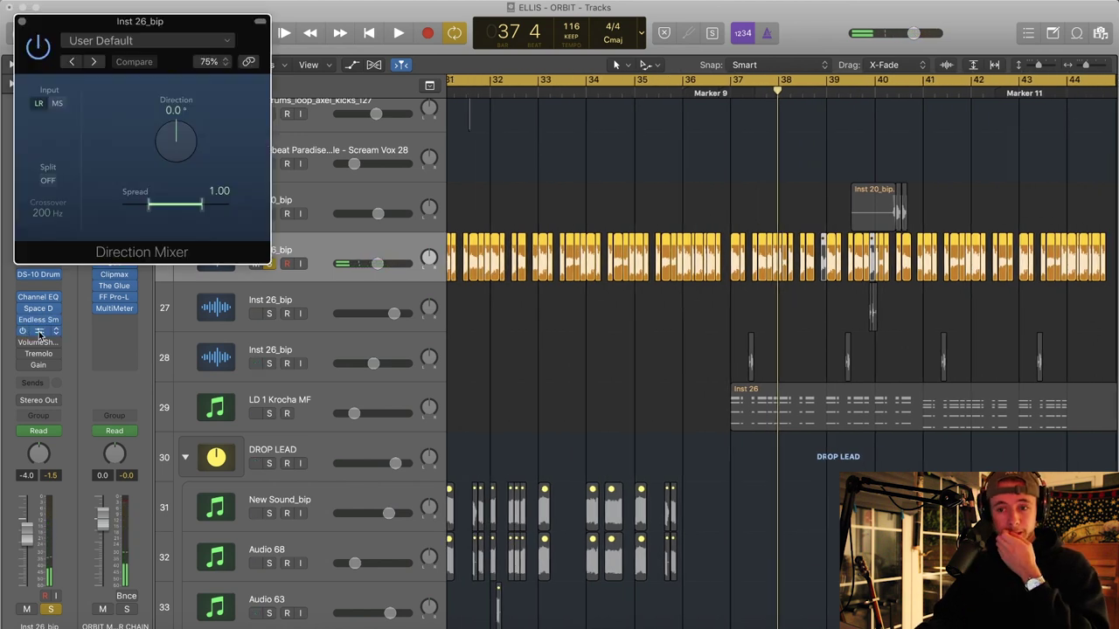
{"action": "left_click", "coordinate": [24, 21]}
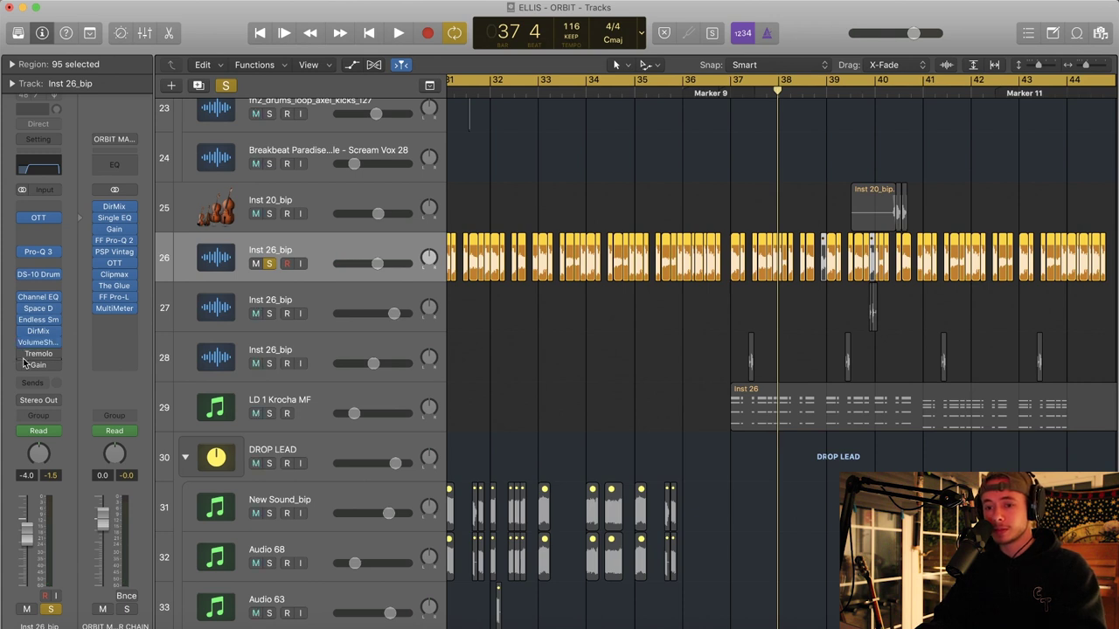
Re-enable Tremolo and Gain on track 26 and play its full effects chain from bar 37 and from about bar 35, checking the automation
{"action": "left_click", "coordinate": [726, 92]}
{"action": "key", "text": "space"}
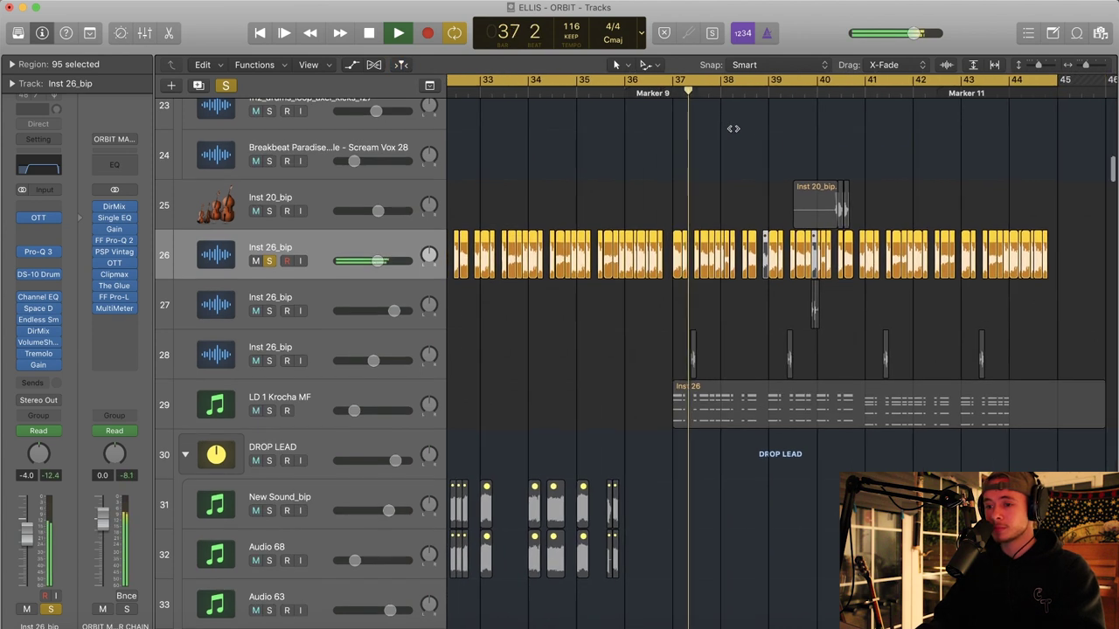
{"action": "key", "text": "space"}
{"action": "left_click", "coordinate": [597, 93]}
{"action": "key", "text": "space"}
{"action": "key", "text": "a"}
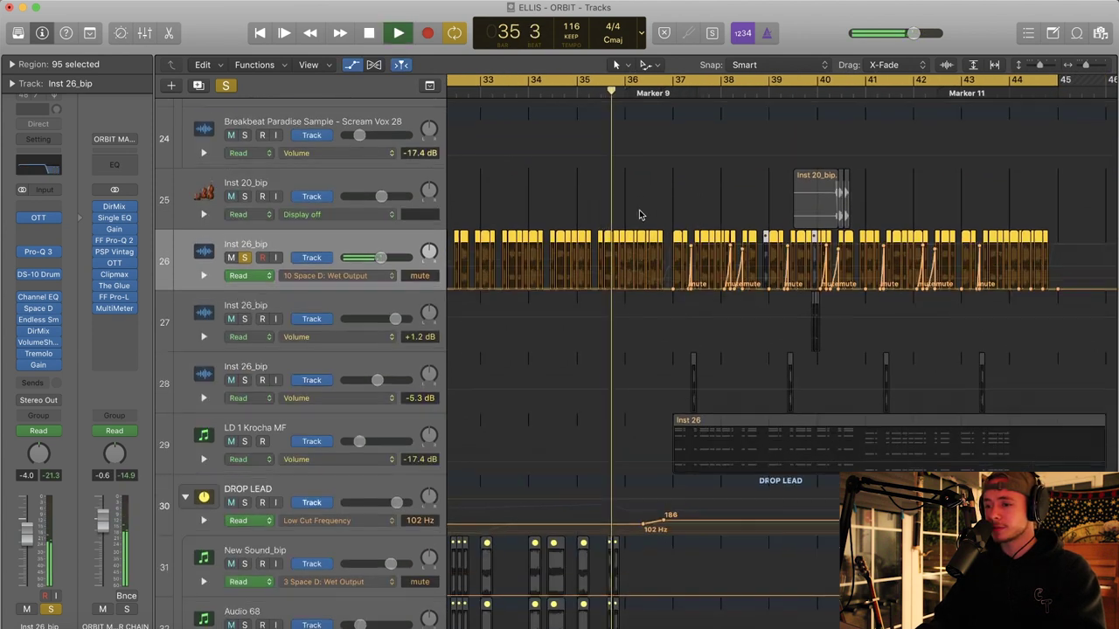
{"action": "key", "text": "a"}
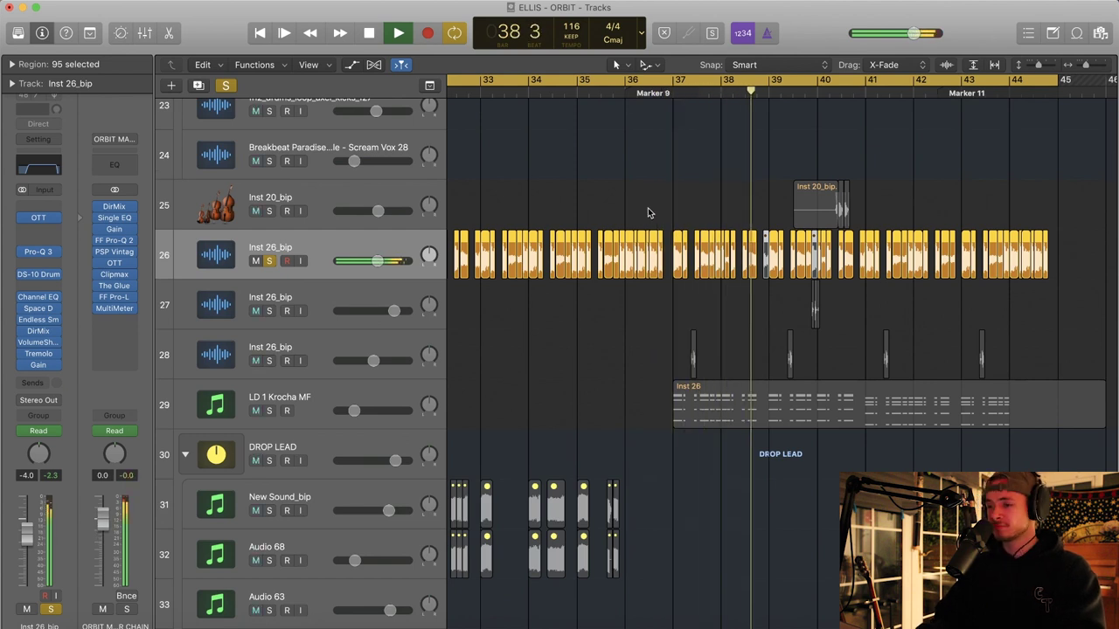
Add Inst 26_bip tracks 27 and 28 to the solo and play them with track 26 from bar 37
{"action": "scroll", "coordinate": [647, 208], "scroll_direction": "right", "scroll_amount": 1}
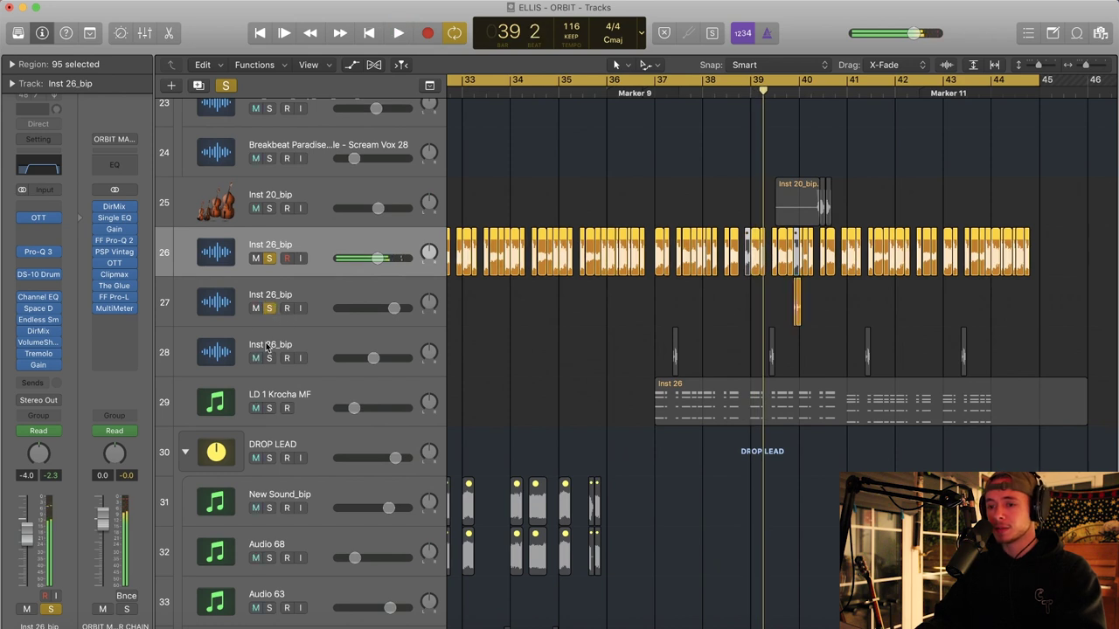
{"action": "left_click", "coordinate": [223, 350]}
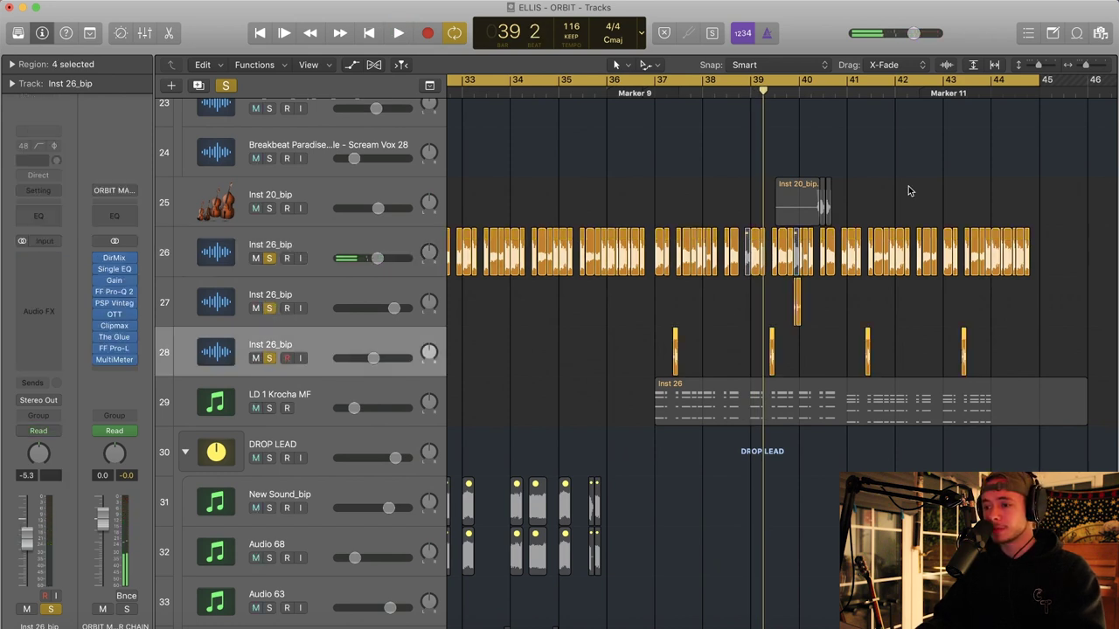
{"action": "left_click_drag", "start_coordinate": [1088, 67], "coordinate": [1090, 67]}
{"action": "scroll", "coordinate": [718, 111], "scroll_direction": "right", "scroll_amount": 2}
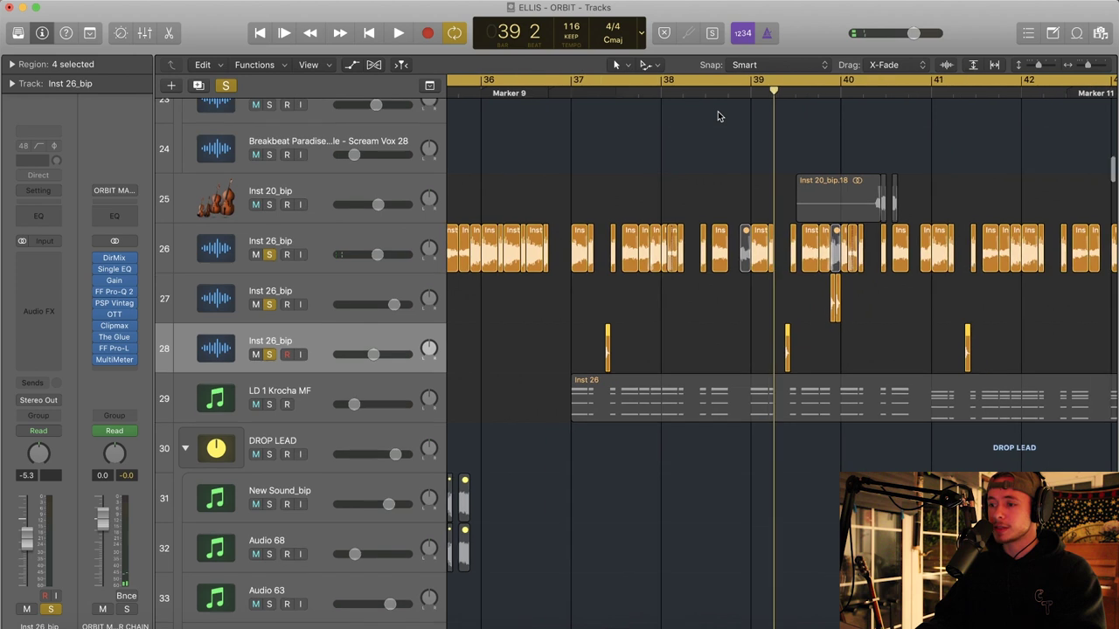
{"action": "left_click", "coordinate": [574, 96]}
{"action": "key", "text": "space"}
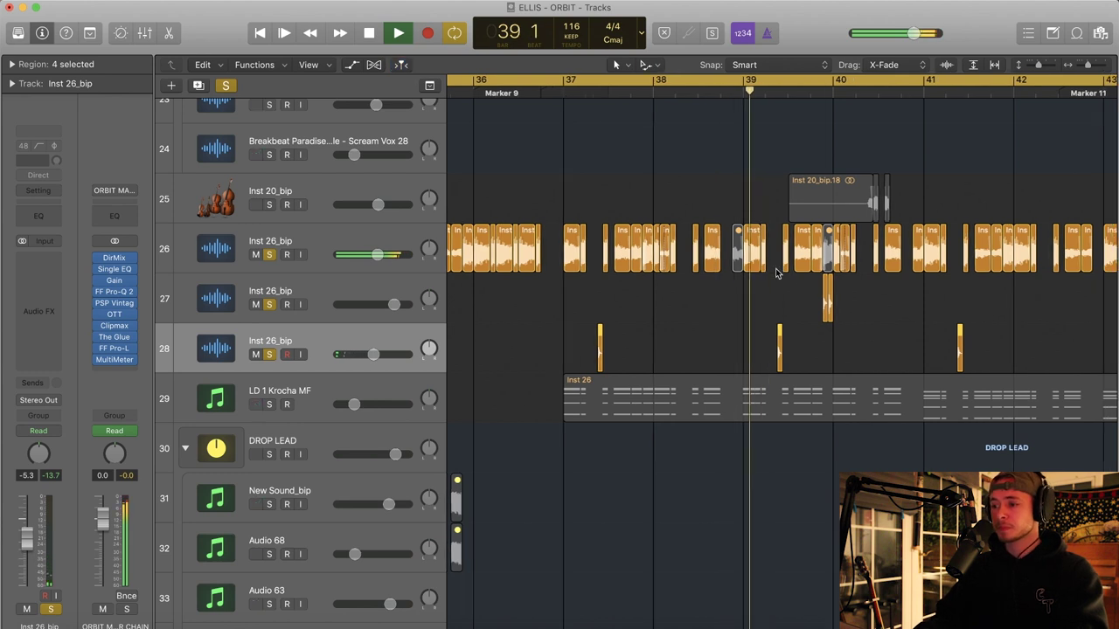
{"action": "scroll", "coordinate": [776, 274], "scroll_direction": "right", "scroll_amount": 2}
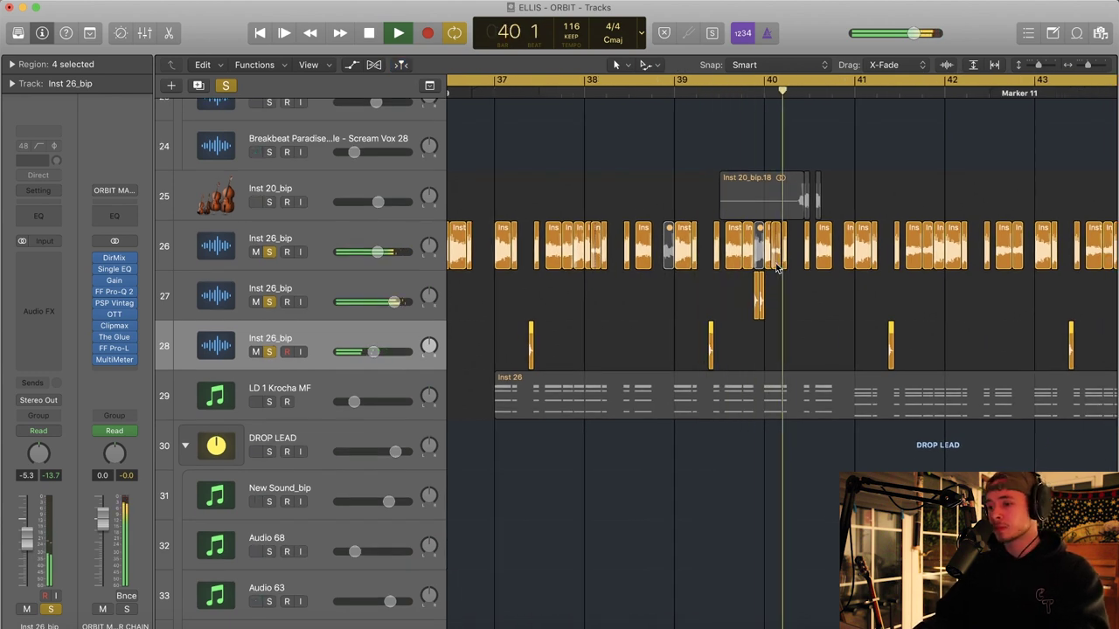
{"action": "key", "text": "space"}
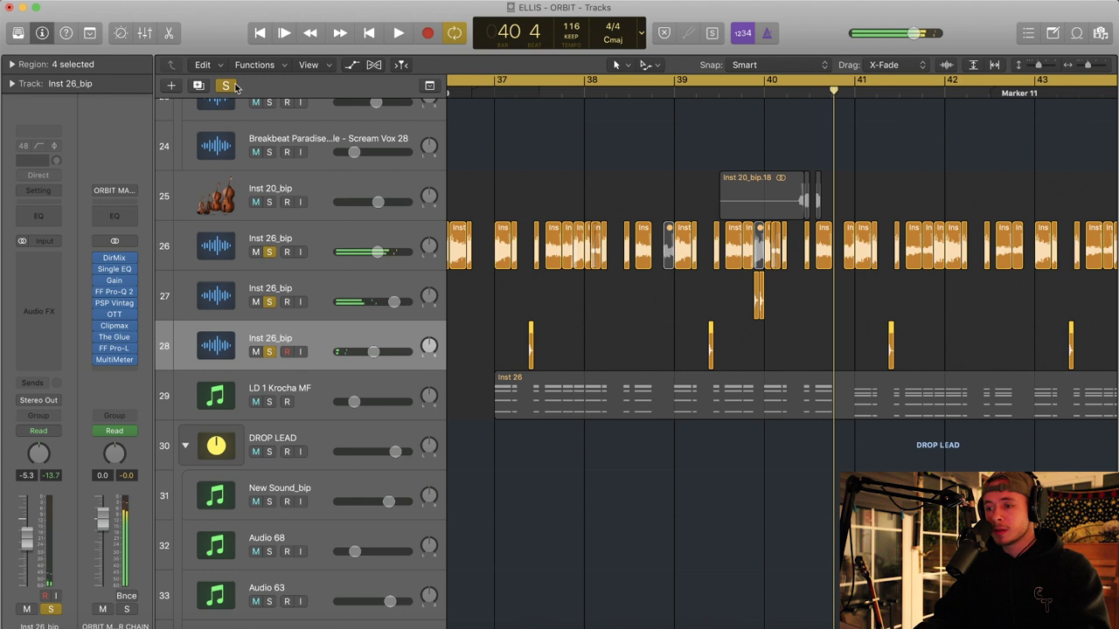
Clear the solos, solo LD 1 Krocha MF track 29 and play its Inst 26 region from bar 37
{"action": "left_click", "coordinate": [232, 85]}
{"action": "left_click_drag", "start_coordinate": [1086, 67], "coordinate": [1083, 67]}
{"action": "scroll", "coordinate": [564, 209], "scroll_direction": "left", "scroll_amount": 2}
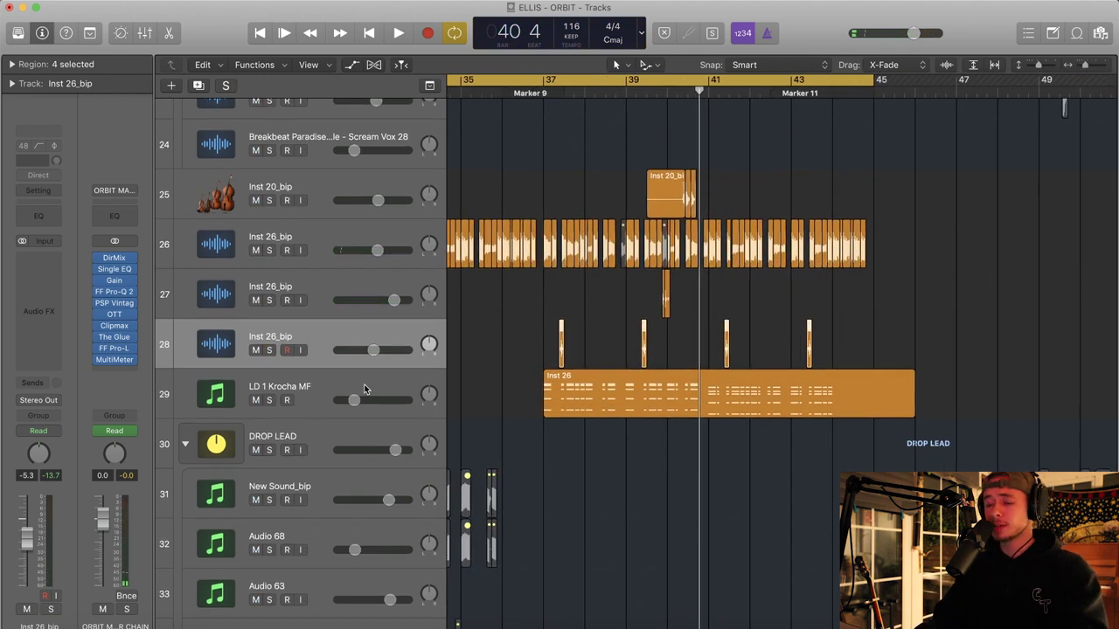
{"action": "left_click", "coordinate": [319, 390]}
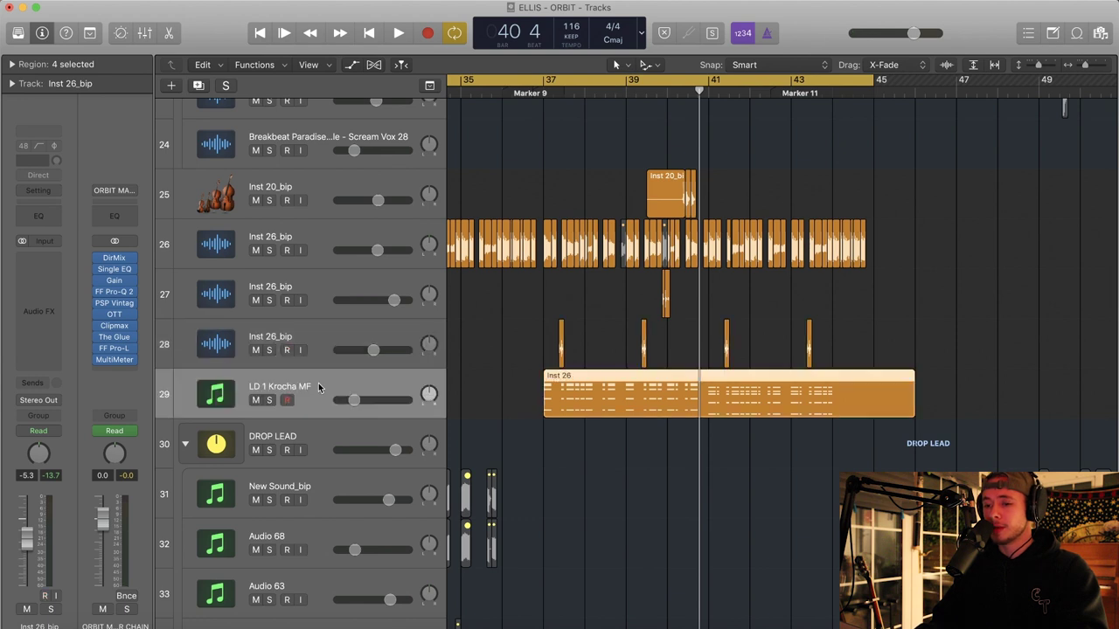
{"action": "left_click", "coordinate": [270, 400]}
{"action": "double_click", "coordinate": [530, 93]}
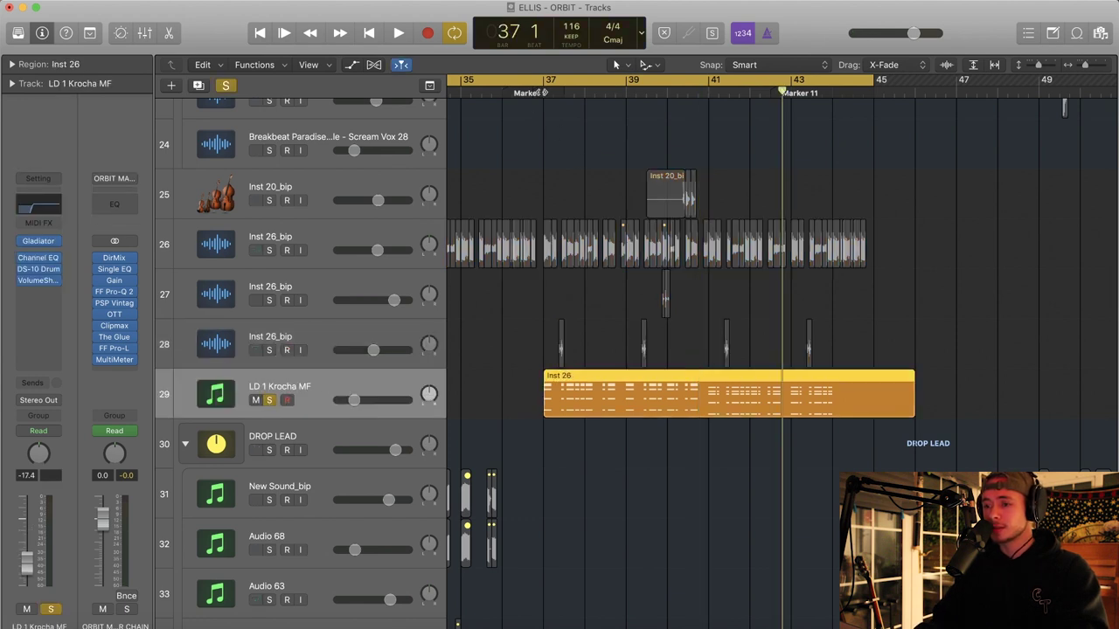
{"action": "scroll", "coordinate": [761, 283], "scroll_direction": "right", "scroll_amount": 2}
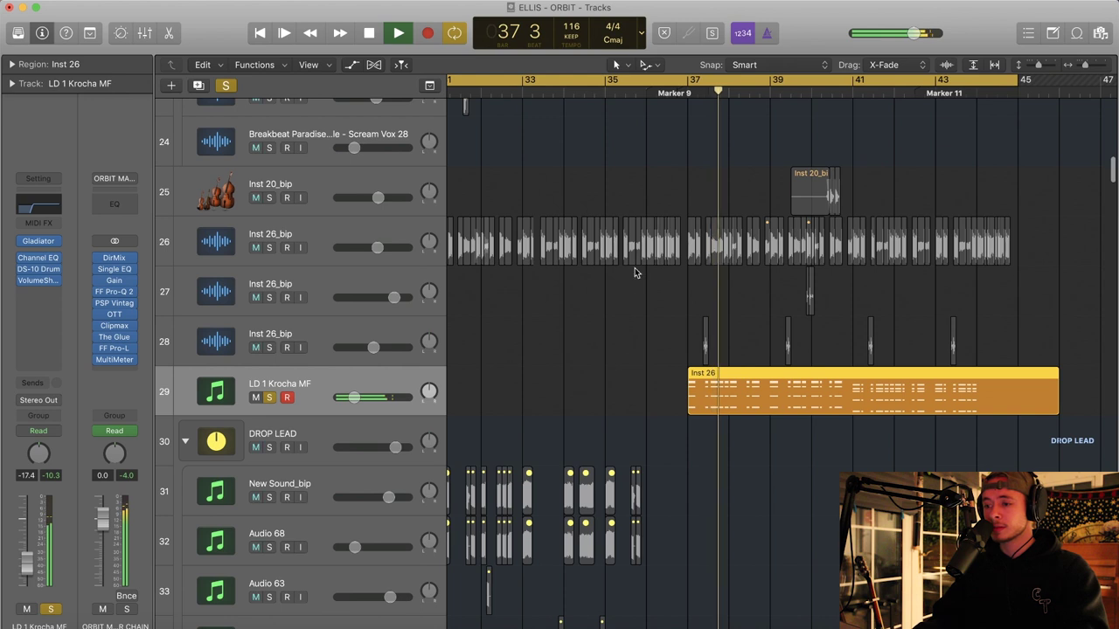
{"action": "key", "text": "space"}
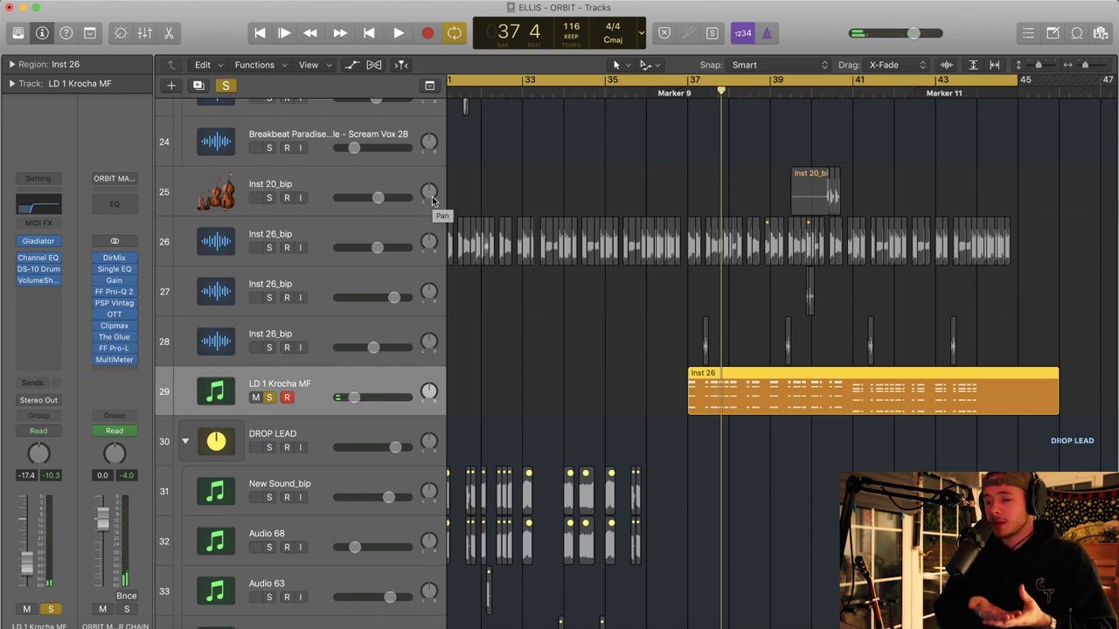
Reduce the track height and solo Inst 20_bip track 25 instead of LD 1 Krocha MF
{"action": "left_click_drag", "start_coordinate": [1040, 65], "coordinate": [1033, 67]}
{"action": "scroll", "coordinate": [687, 193], "scroll_direction": "right", "scroll_amount": 2}
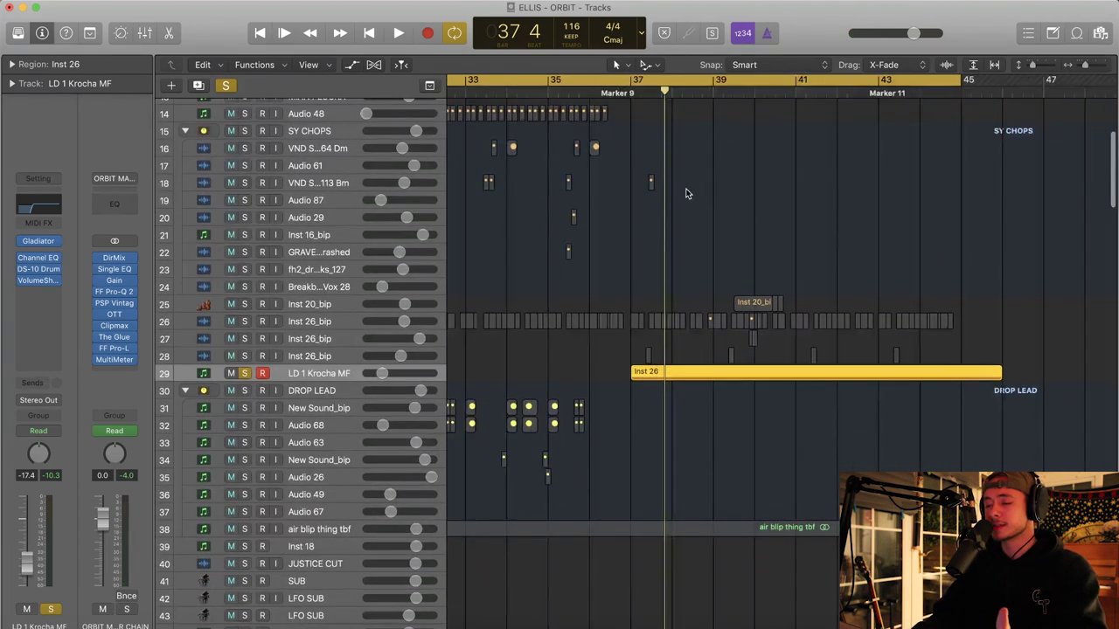
{"action": "scroll", "coordinate": [686, 188], "scroll_direction": "right", "scroll_amount": 2}
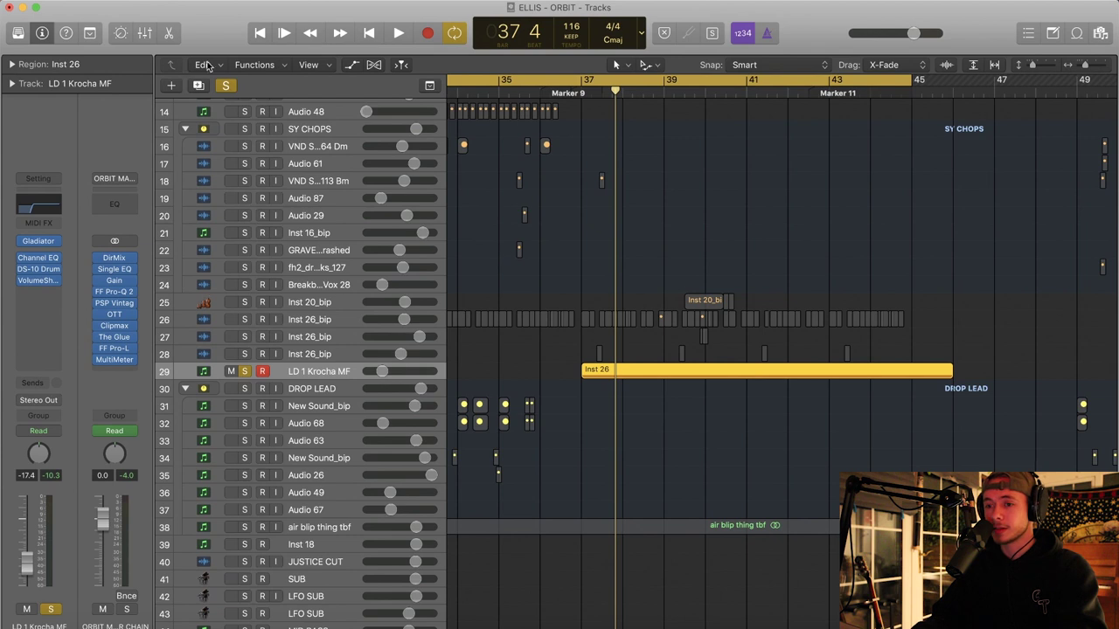
{"action": "left_click", "coordinate": [223, 84]}
{"action": "left_click", "coordinate": [245, 303]}
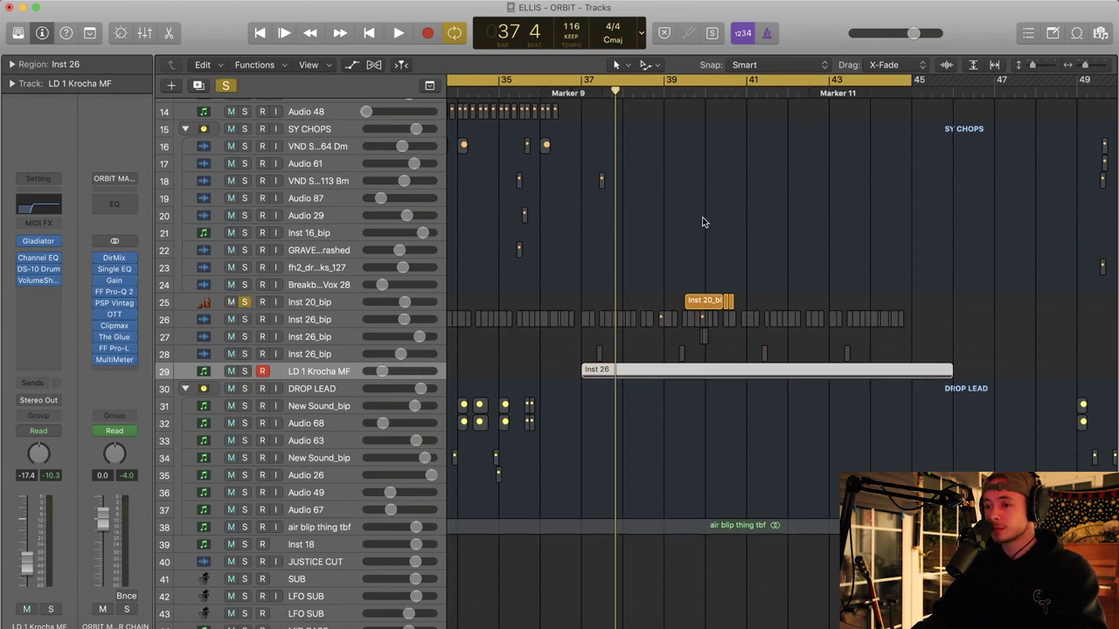
Play the soloed Inst 20_bip track 25 from about bar 39 and increase the track height
{"action": "left_click", "coordinate": [693, 91]}
{"action": "key", "text": "space"}
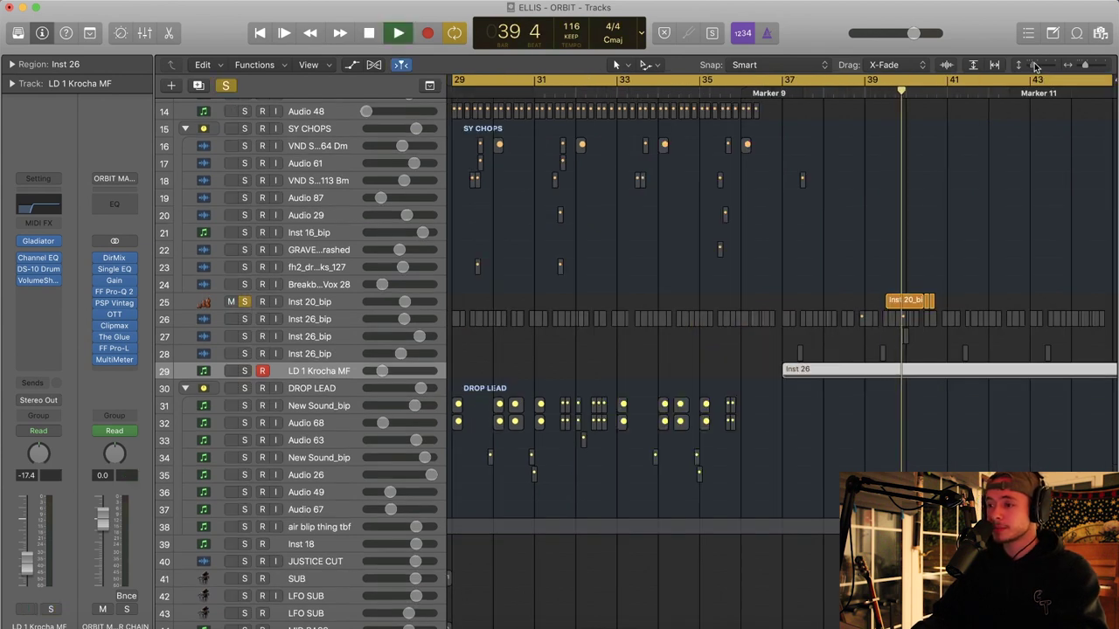
{"action": "left_click_drag", "start_coordinate": [1032, 66], "coordinate": [1040, 67]}
{"action": "key", "text": "space"}
Solo the four <unknown> instrument tracks 72 to 75 instead and play their Inst 28 and Inst 33 regions around Marker 9
{"action": "scroll", "coordinate": [951, 153], "scroll_direction": "down", "scroll_amount": 10}
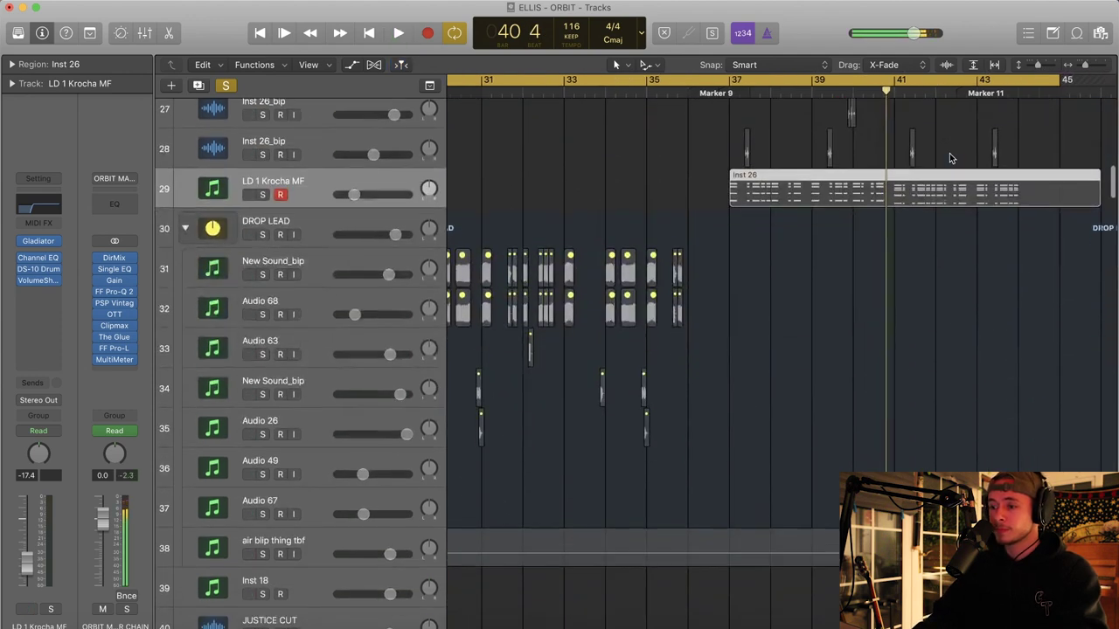
{"action": "scroll", "coordinate": [951, 157], "scroll_direction": "down", "scroll_amount": 18}
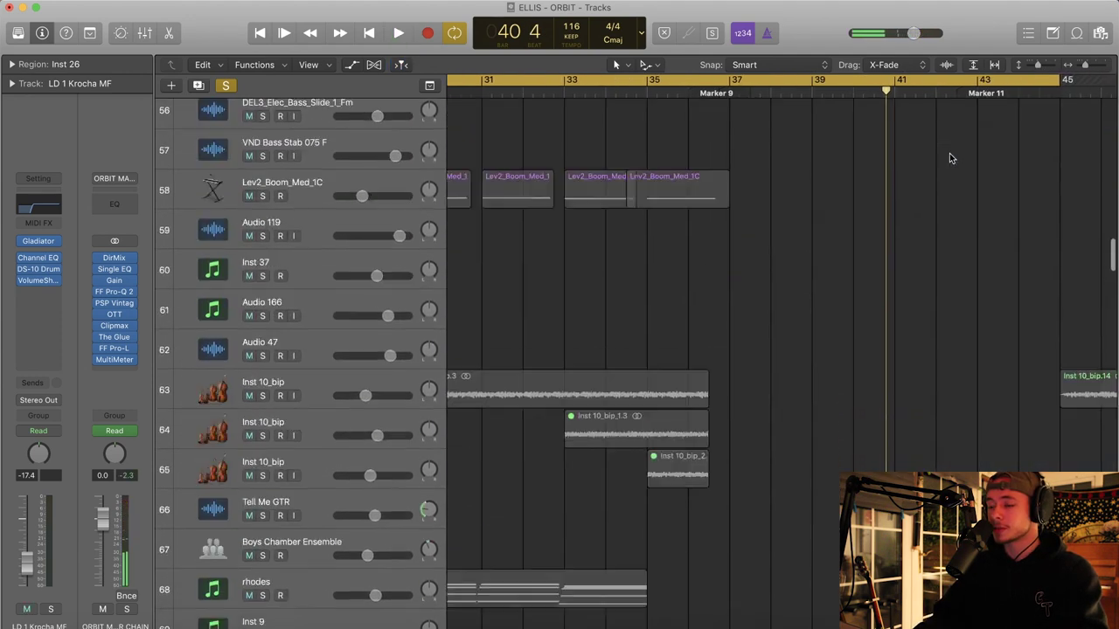
{"action": "left_click_drag", "start_coordinate": [262, 224], "coordinate": [257, 349]}
{"action": "double_click", "coordinate": [645, 92]}
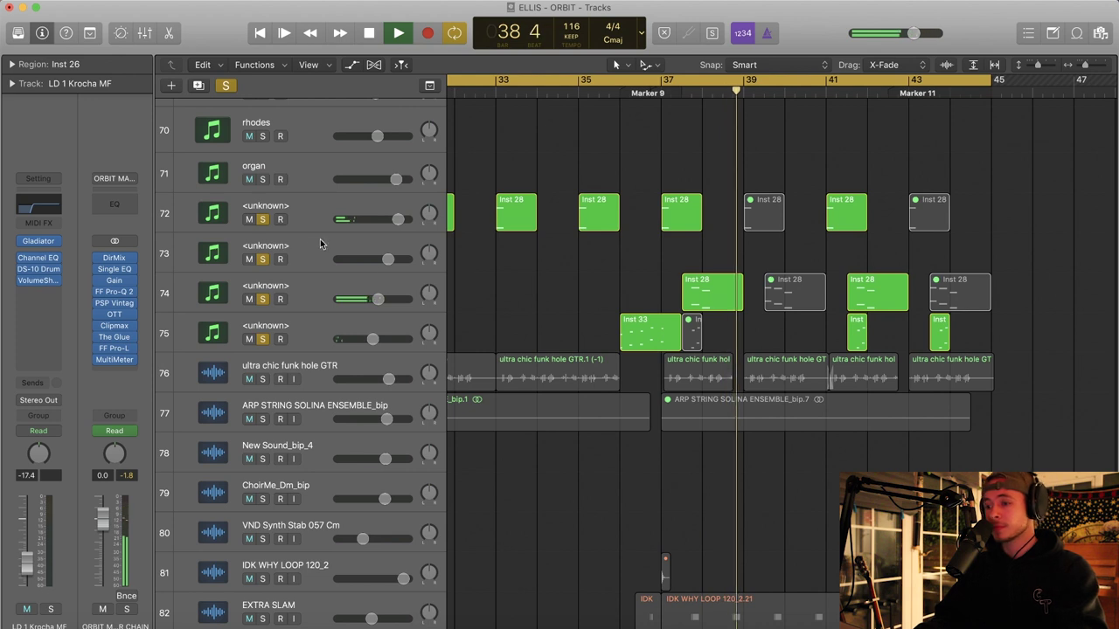
{"action": "key", "text": "space"}
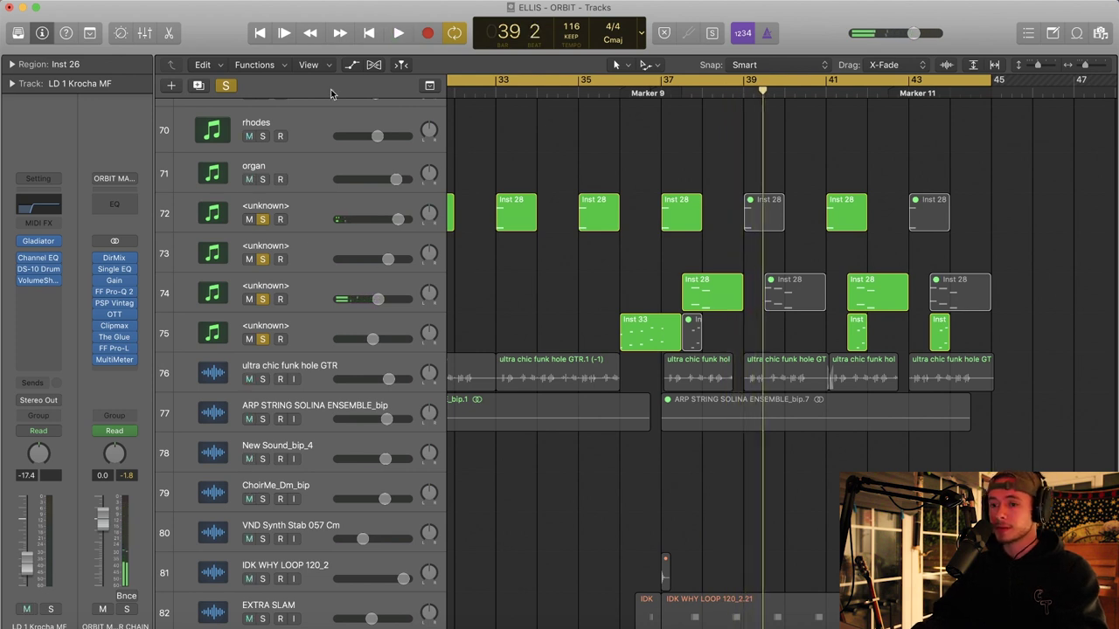
Clear the solos, play ultra chic funk hole GTR track 76 alone from bars 29 and 37, and shrink the track height and timeline zoom
{"action": "left_click", "coordinate": [224, 84]}
{"action": "scroll", "coordinate": [447, 257], "scroll_direction": "left", "scroll_amount": 5}
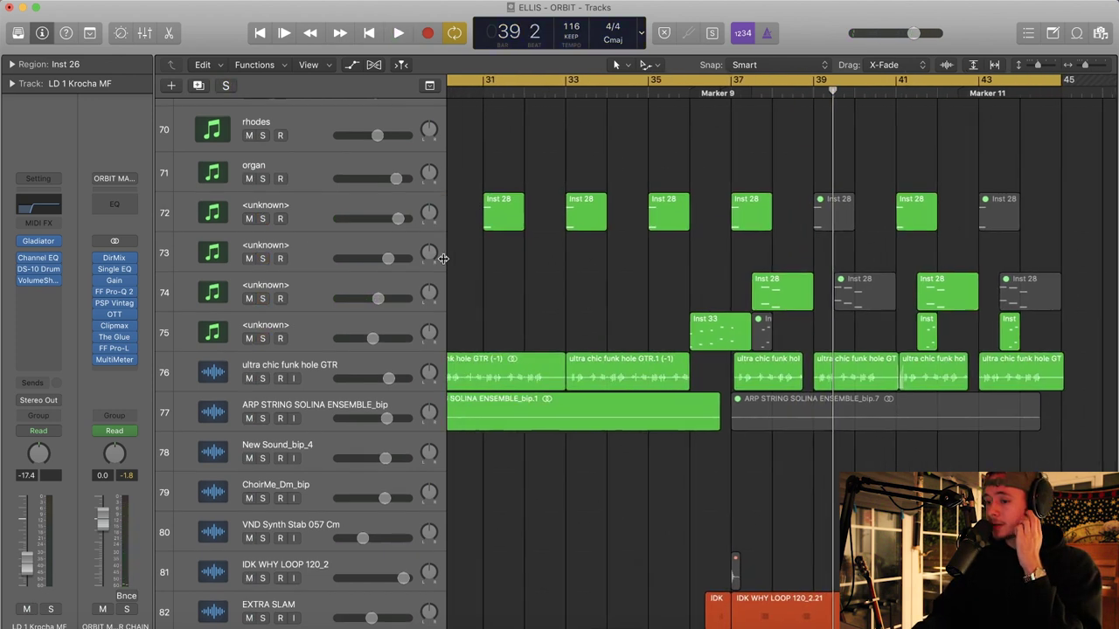
{"action": "left_click", "coordinate": [262, 377]}
{"action": "left_click", "coordinate": [332, 366]}
{"action": "scroll", "coordinate": [620, 325], "scroll_direction": "left", "scroll_amount": 2}
{"action": "key", "text": "shift+space"}
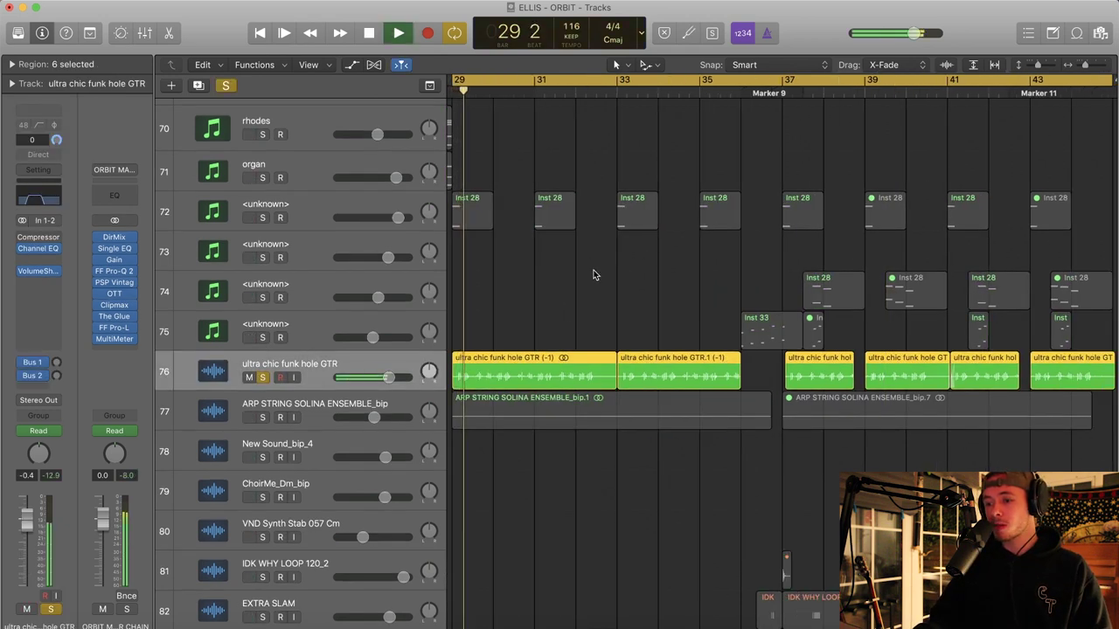
{"action": "left_click", "coordinate": [799, 92]}
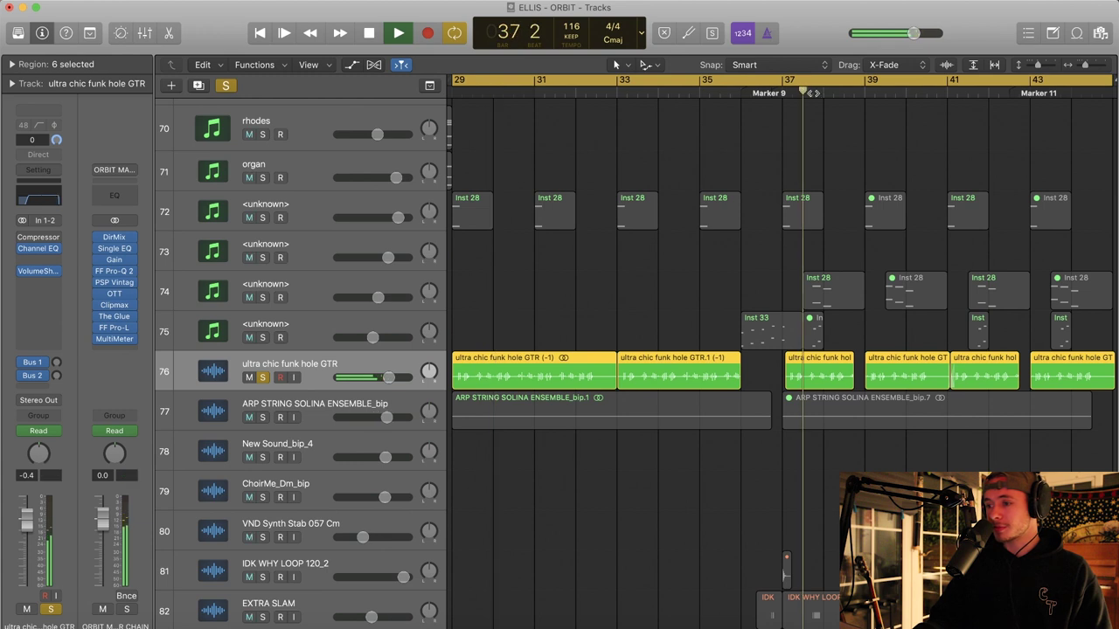
{"action": "left_click_drag", "start_coordinate": [1085, 69], "coordinate": [1029, 68]}
{"action": "scroll", "coordinate": [840, 188], "scroll_direction": "left", "scroll_amount": 2}
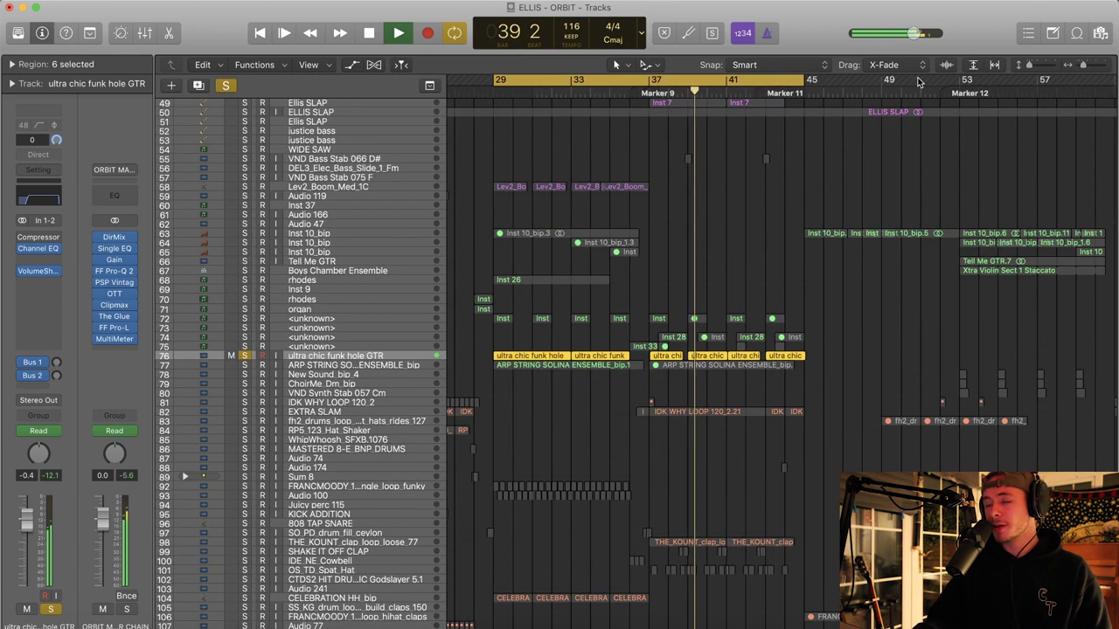
{"action": "key", "text": "space"}
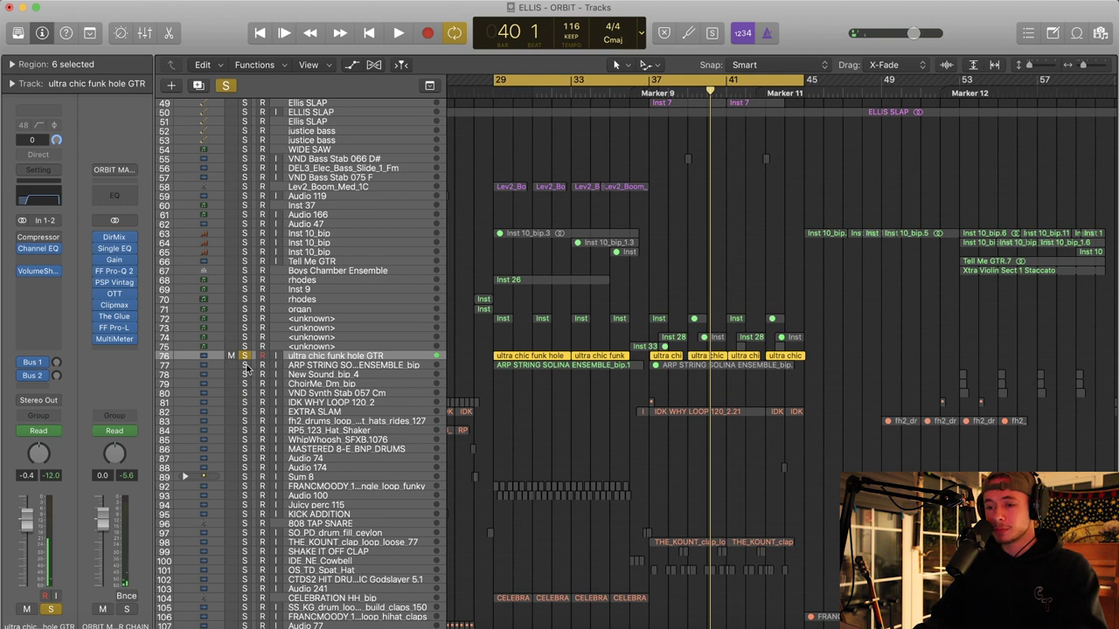
Solo ARP STRING SOLINA ENSEMBLE_bip track 77 instead of the guitar and play it from bar 29
{"action": "left_click", "coordinate": [247, 365]}
{"action": "key", "text": "space"}
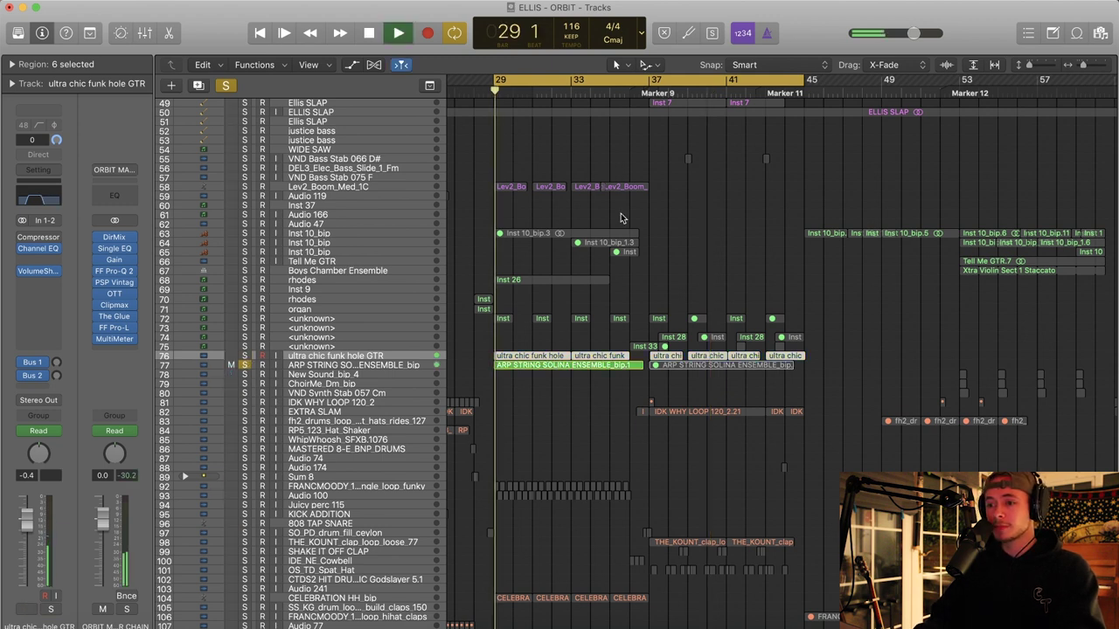
{"action": "scroll", "coordinate": [621, 213], "scroll_direction": "up", "scroll_amount": 2}
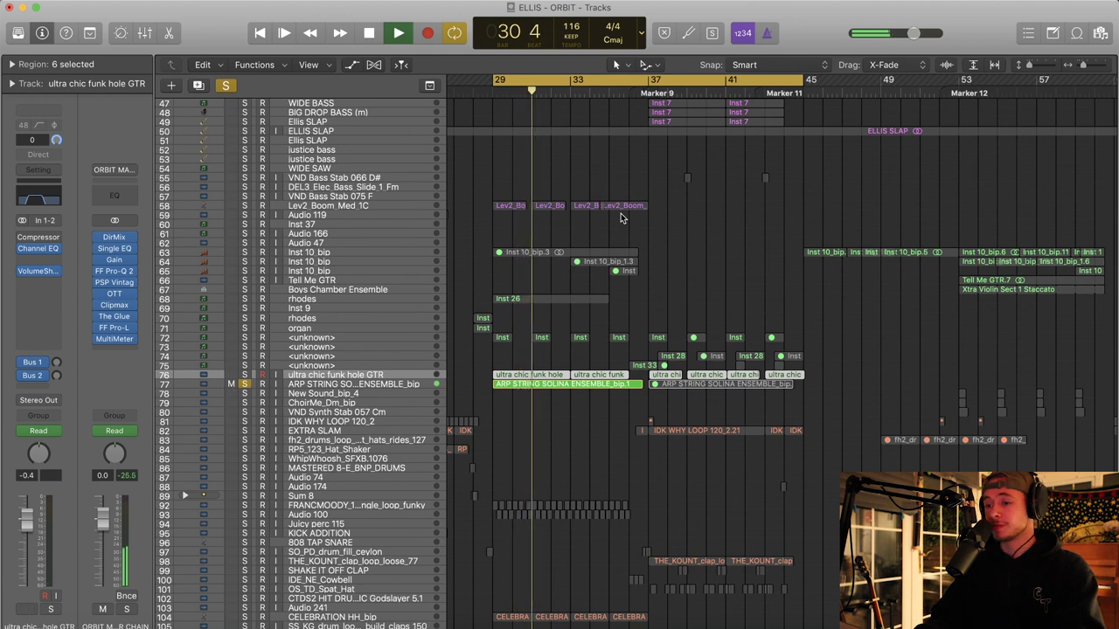
{"action": "key", "text": "space"}
{"action": "scroll", "coordinate": [571, 231], "scroll_direction": "up", "scroll_amount": 5}
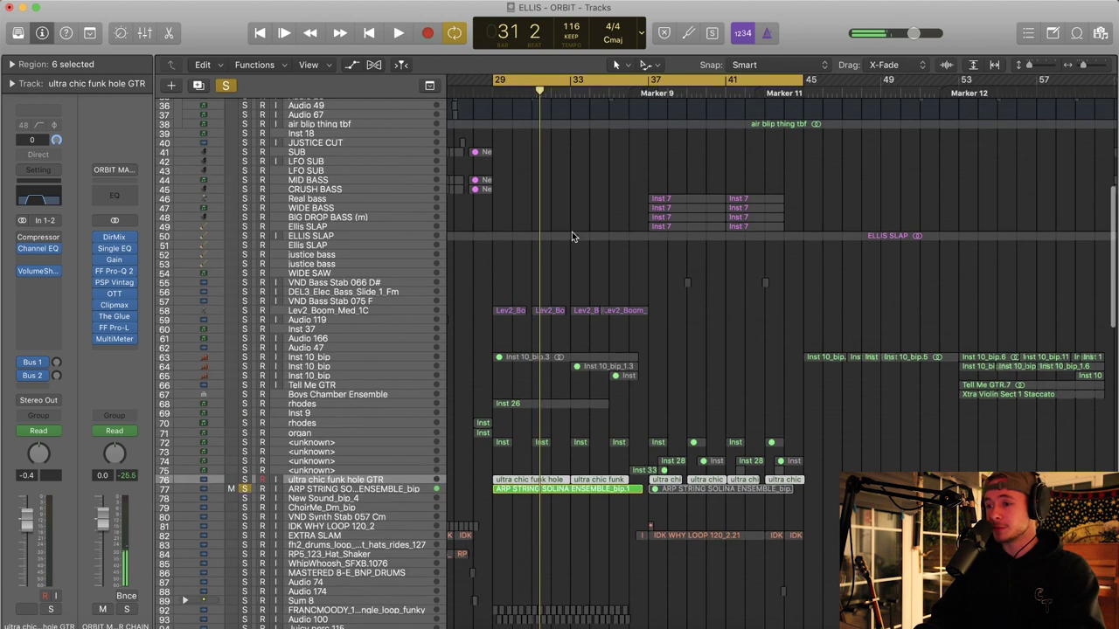
Clear the solo, cycle bars 37 to about 44 and play Real bass, WIDE BASS, BIG DROP BASS (m) and Ellis SLAP tracks 46 to 49 soloed
{"action": "left_click", "coordinate": [225, 85]}
{"action": "scroll", "coordinate": [553, 207], "scroll_direction": "right", "scroll_amount": 1}
{"action": "left_click_drag", "start_coordinate": [628, 79], "coordinate": [707, 80]}
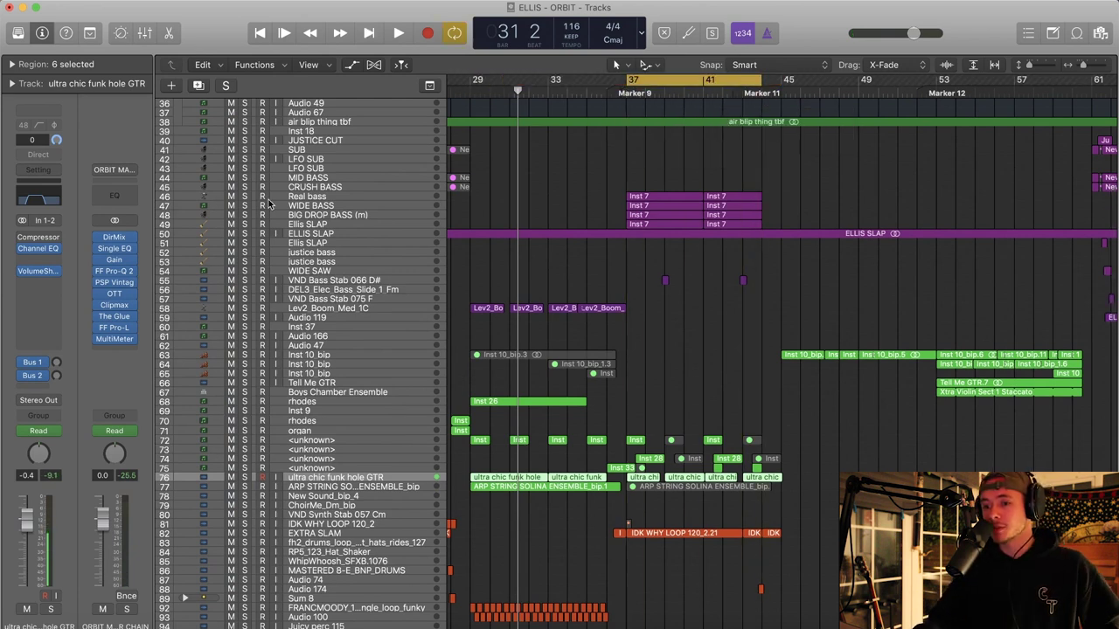
{"action": "left_click", "coordinate": [310, 197]}
{"action": "left_click_drag", "start_coordinate": [246, 198], "coordinate": [244, 216]}
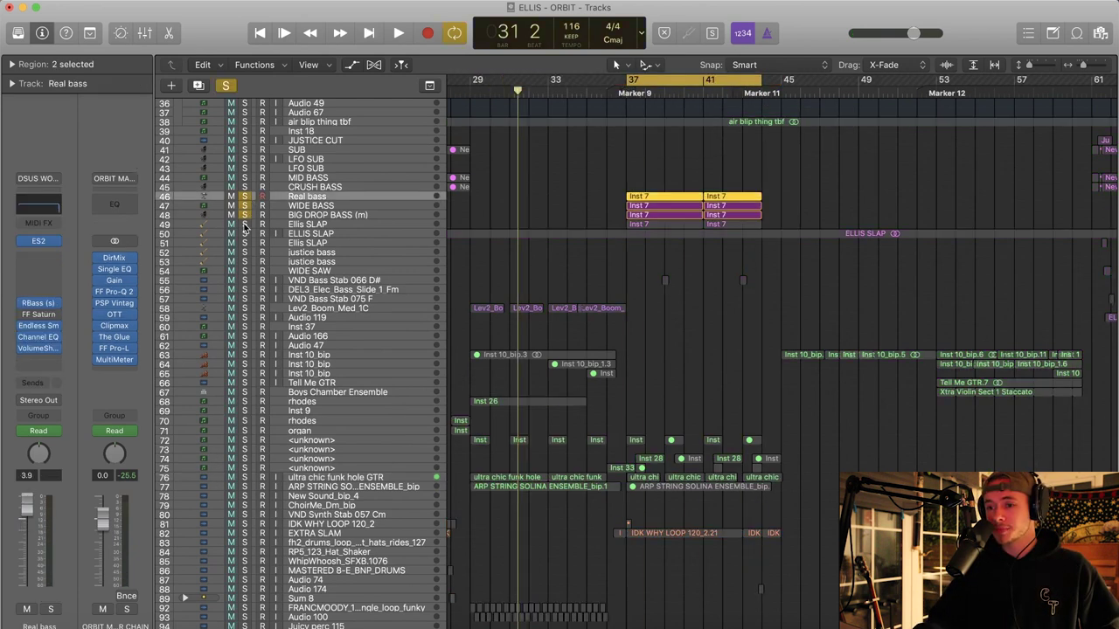
{"action": "key", "text": "space"}
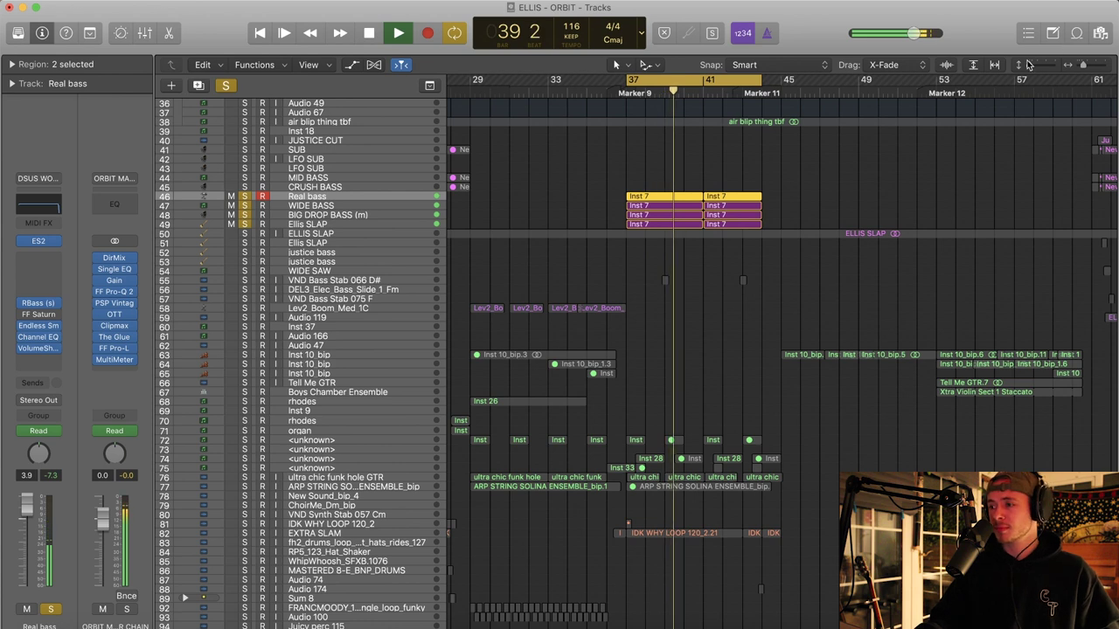
{"action": "key", "text": "space"}
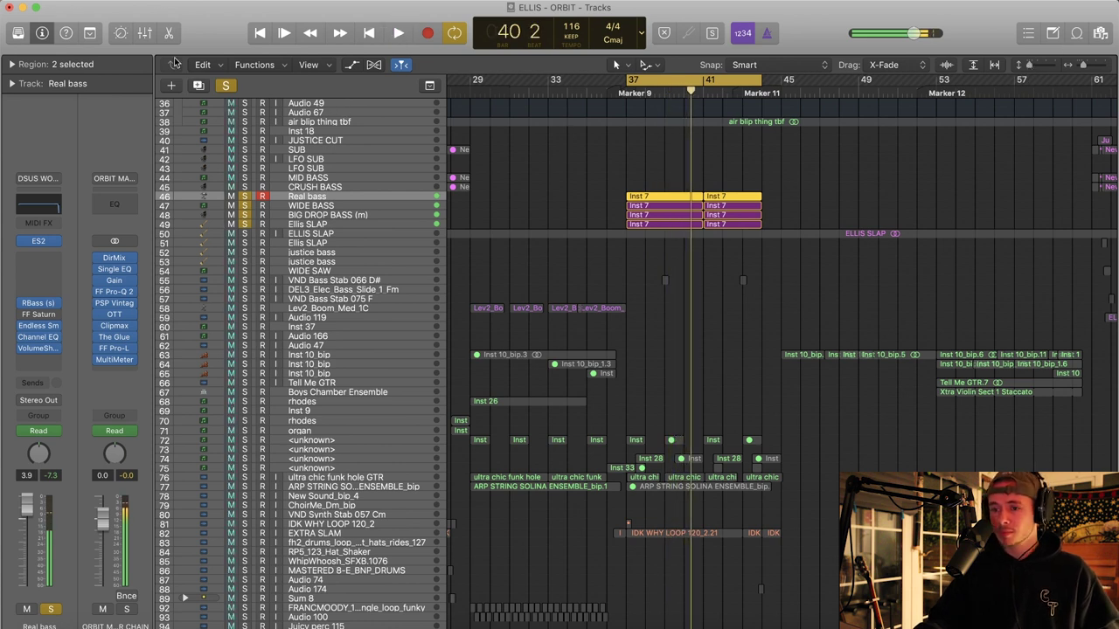
Clear the solos, solo only WIDE BASS and Real bass, and play the two layers from bar 37
{"action": "left_click", "coordinate": [224, 85]}
{"action": "left_click", "coordinate": [327, 216]}
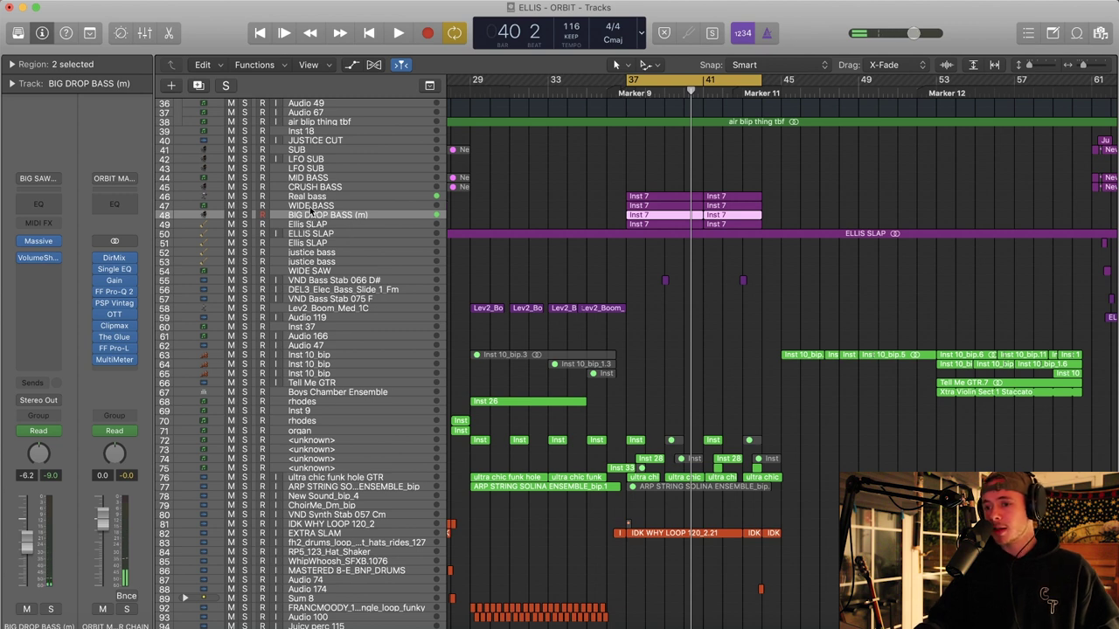
{"action": "left_click", "coordinate": [310, 207]}
{"action": "key", "text": "ctrl+s"}
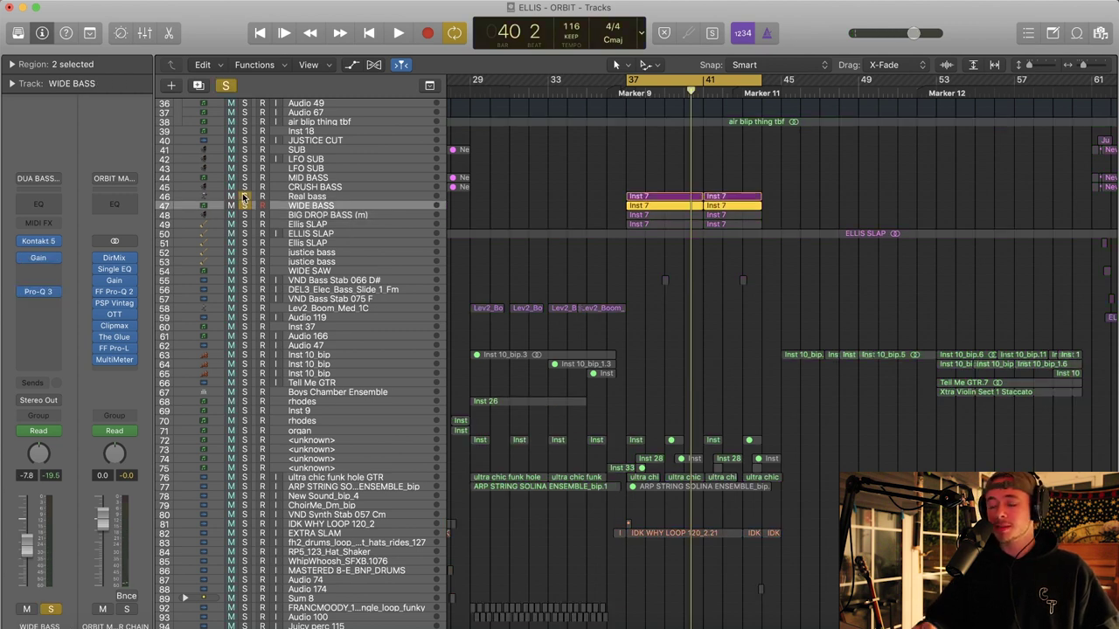
{"action": "left_click", "coordinate": [244, 198]}
{"action": "key", "text": "space"}
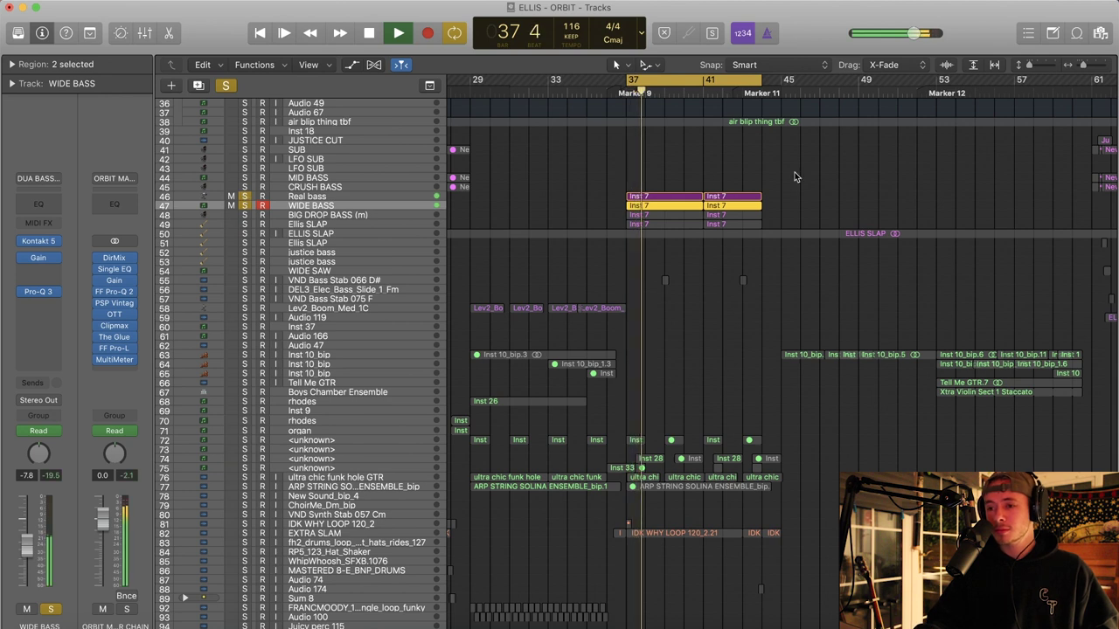
Stop playback, select the Real bass track and view its ES2 instrument before closing it
{"action": "left_click", "coordinate": [299, 198]}
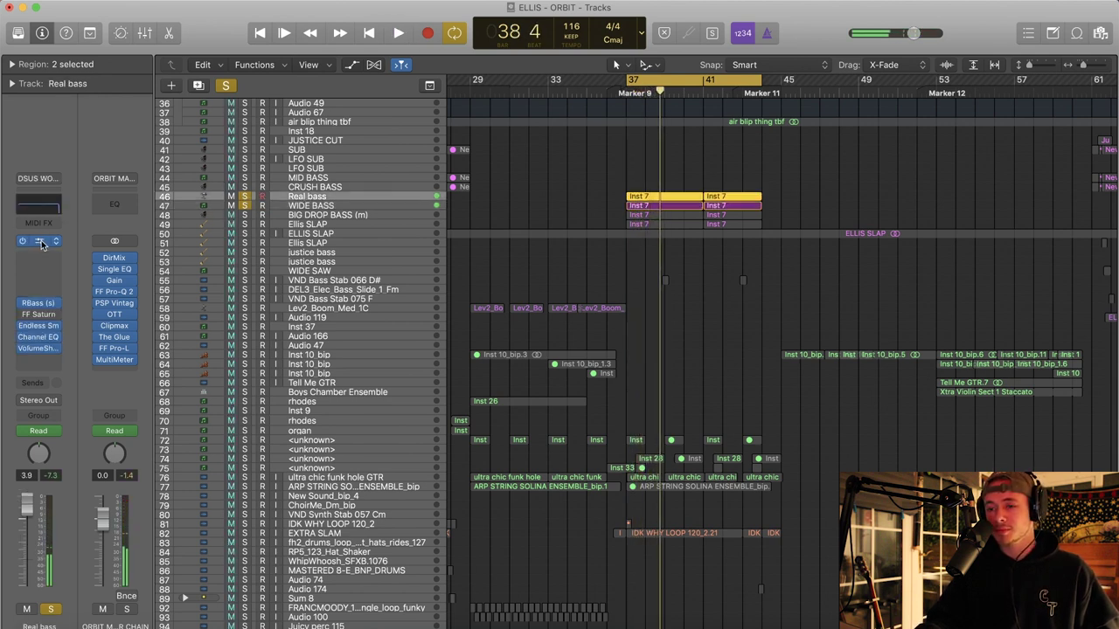
{"action": "left_click", "coordinate": [41, 245]}
{"action": "left_click", "coordinate": [22, 21]}
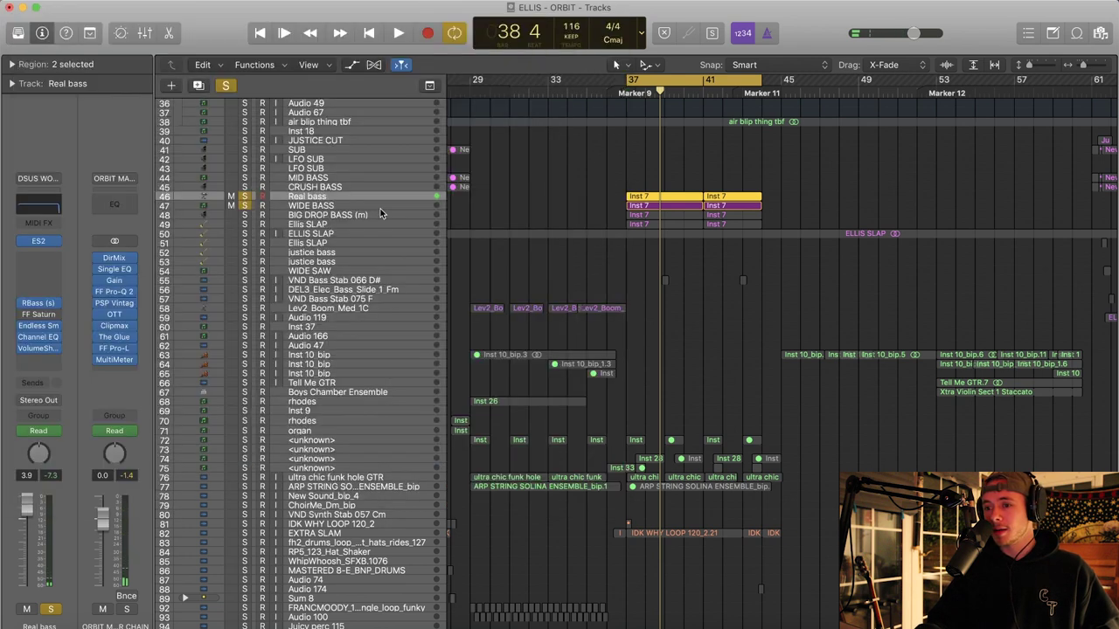
Remove Real bass from the solo, play WIDE BASS on its own from bar 37, and clear the solo
{"action": "left_click", "coordinate": [292, 206]}
{"action": "left_click", "coordinate": [245, 196]}
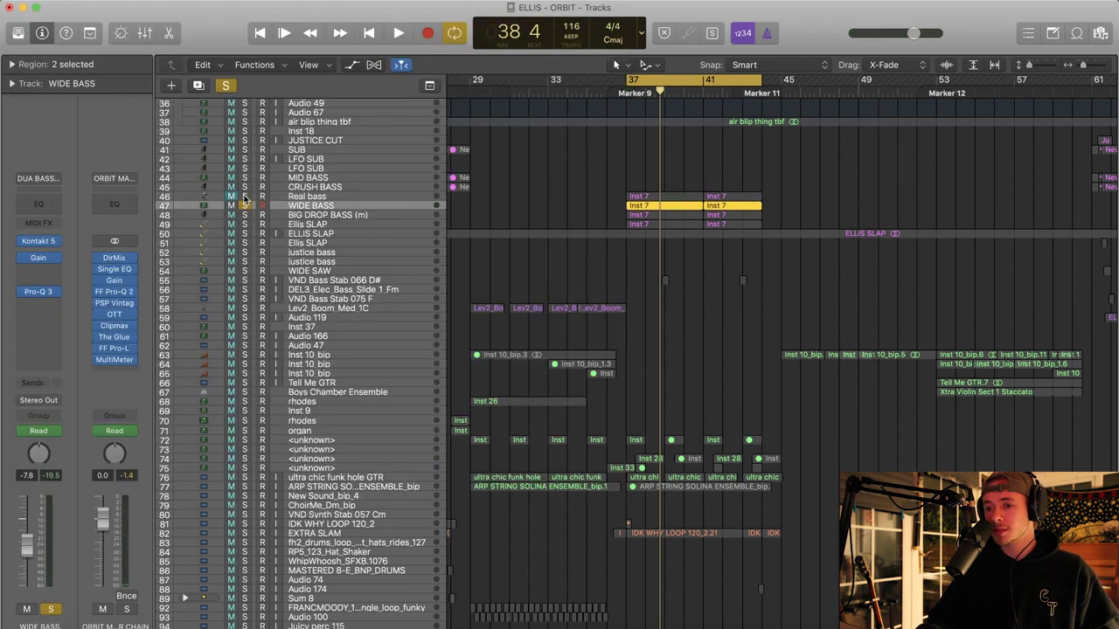
{"action": "left_click", "coordinate": [231, 197]}
{"action": "key", "text": "space"}
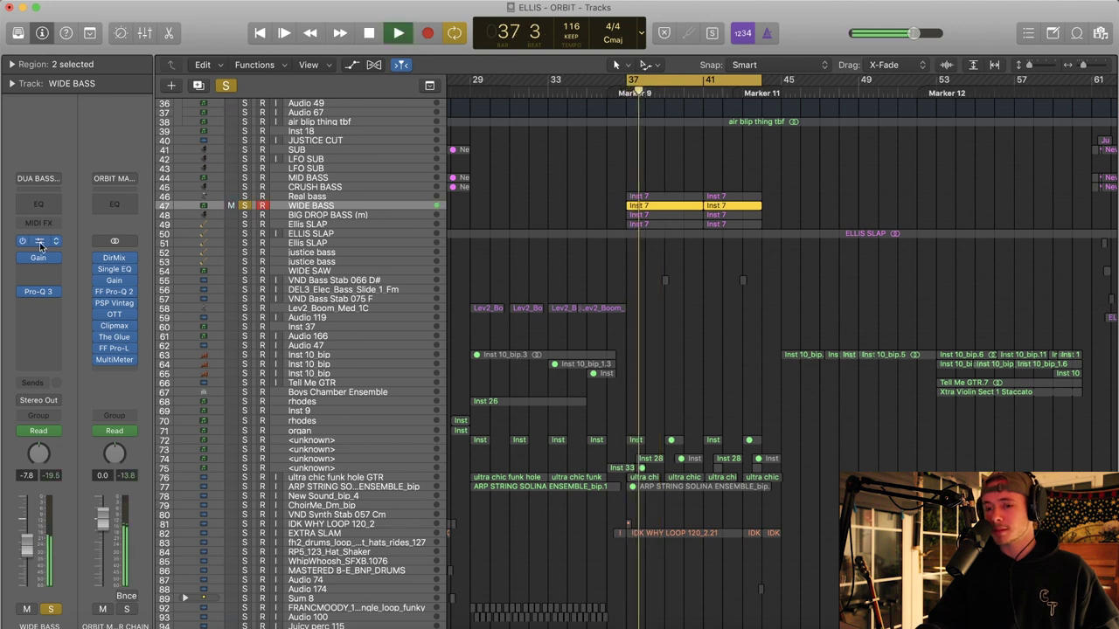
{"action": "key", "text": "space"}
{"action": "left_click", "coordinate": [227, 88]}
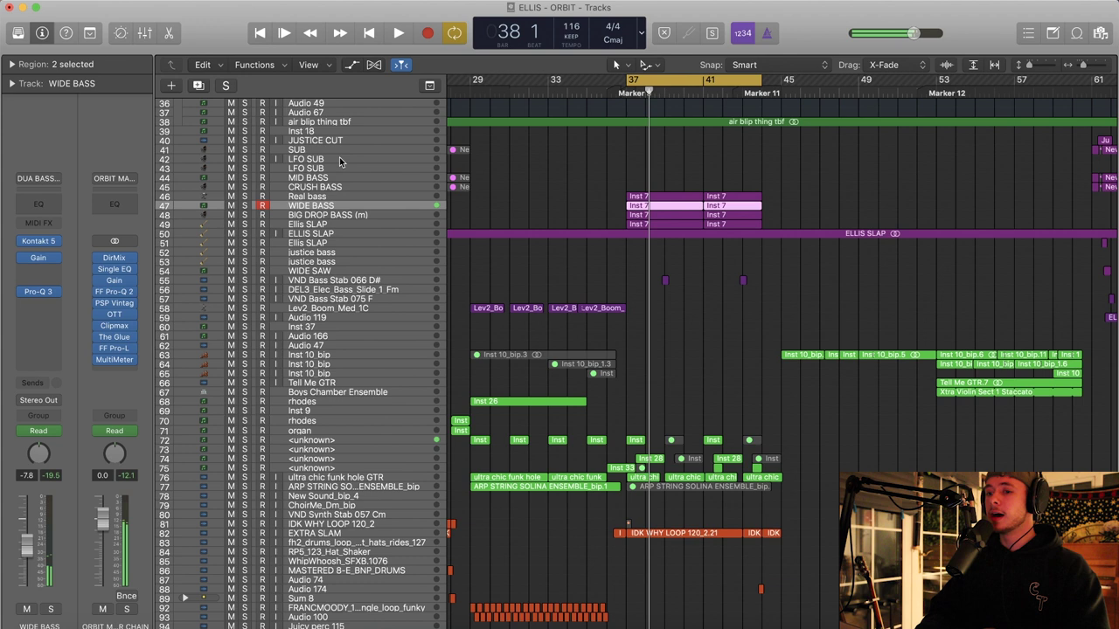
Select Ellis SLAP track 49, solo VND Bass Stab 066 D# track 55 and play the stab from about bar 38
{"action": "left_click", "coordinate": [307, 226]}
{"action": "scroll", "coordinate": [547, 239], "scroll_direction": "down", "scroll_amount": 5}
{"action": "scroll", "coordinate": [547, 238], "scroll_direction": "right", "scroll_amount": 3}
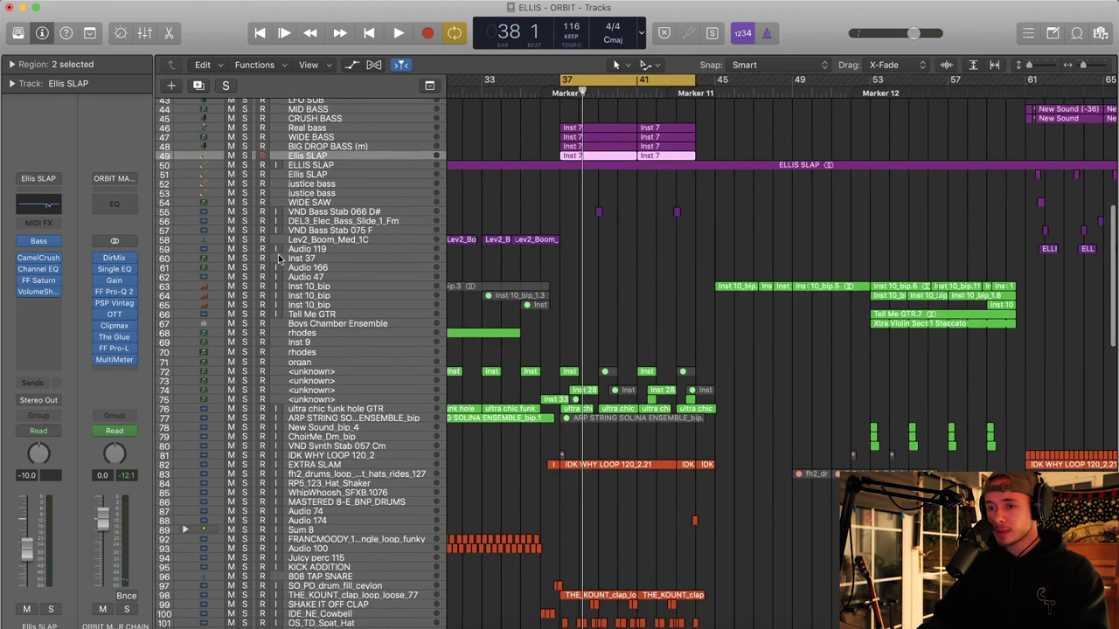
{"action": "left_click", "coordinate": [245, 212]}
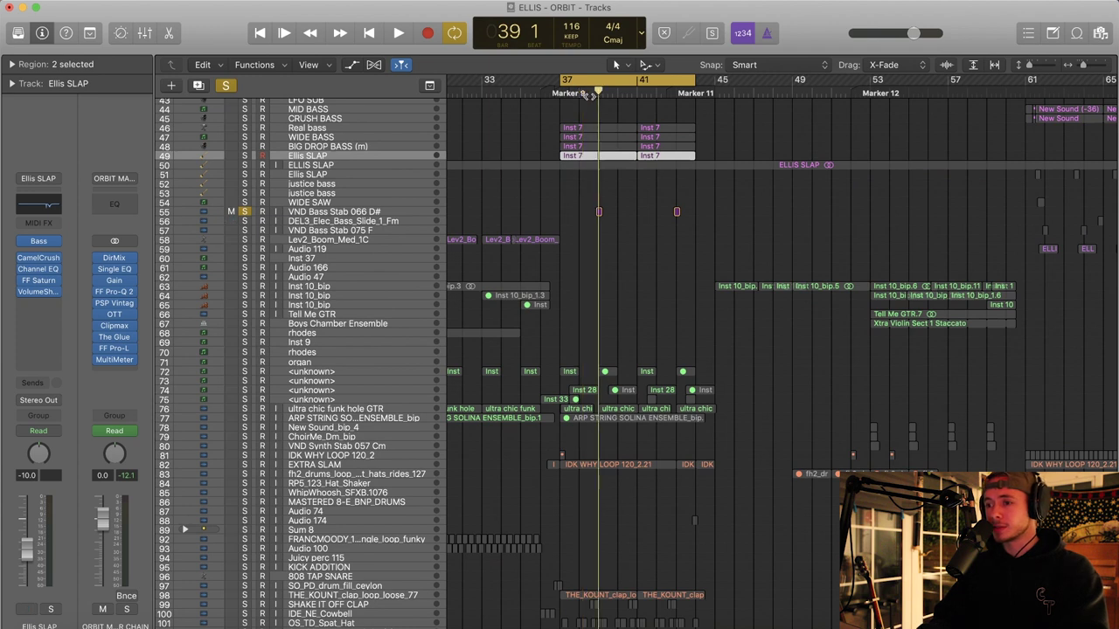
{"action": "key", "text": "space"}
{"action": "left_click", "coordinate": [580, 94]}
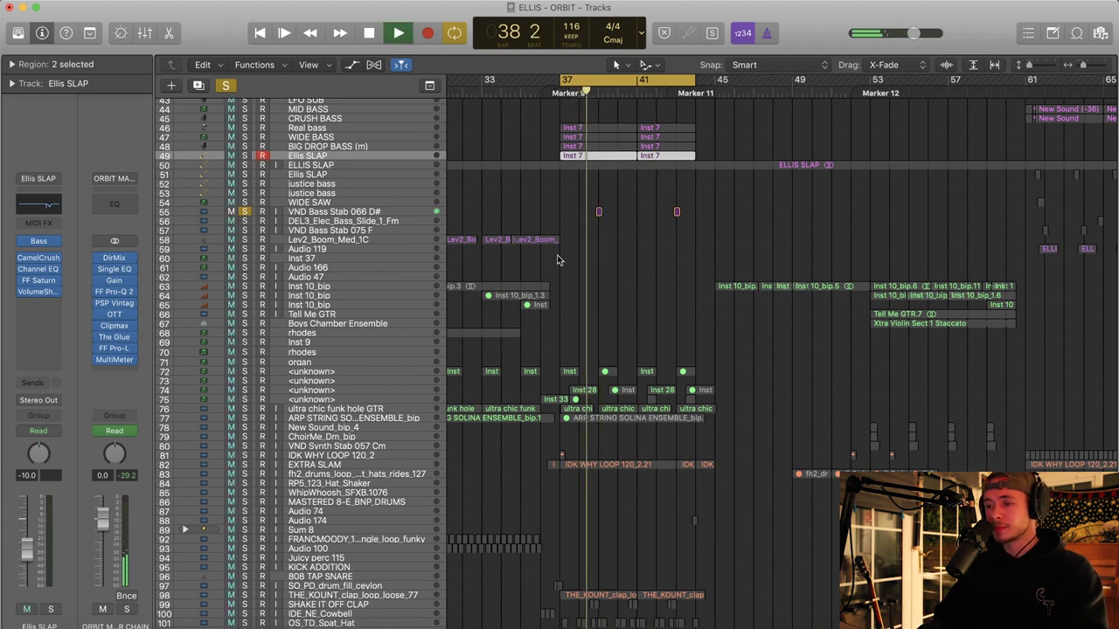
{"action": "scroll", "coordinate": [525, 244], "scroll_direction": "down", "scroll_amount": 8}
{"action": "key", "text": "space"}
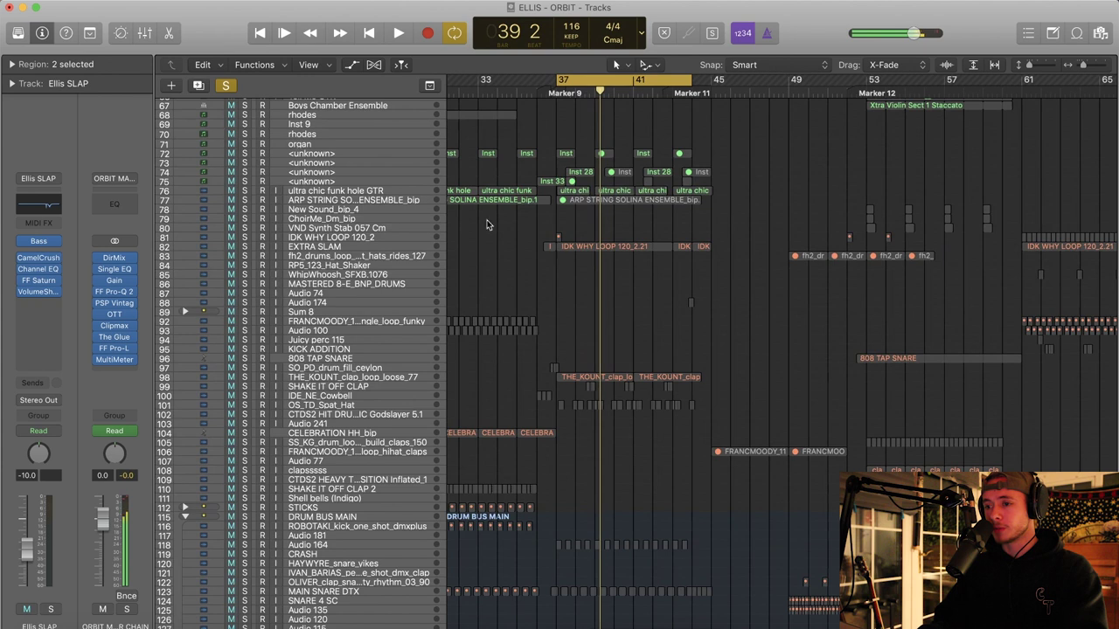
Turn off the solo and look through the drum, effects and vocal tracks down to the ORBIT MASTER CHAIN
{"action": "key", "text": "s"}
{"action": "scroll", "coordinate": [472, 229], "scroll_direction": "down", "scroll_amount": 4}
{"action": "scroll", "coordinate": [660, 307], "scroll_direction": "down", "scroll_amount": 2}
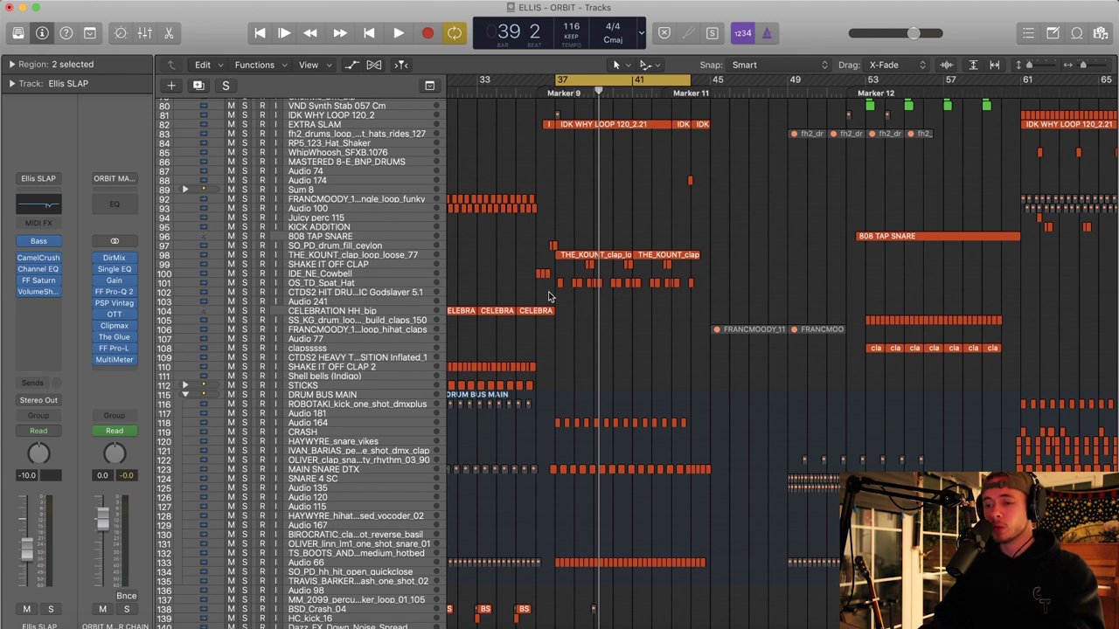
{"action": "scroll", "coordinate": [549, 298], "scroll_direction": "down", "scroll_amount": 4}
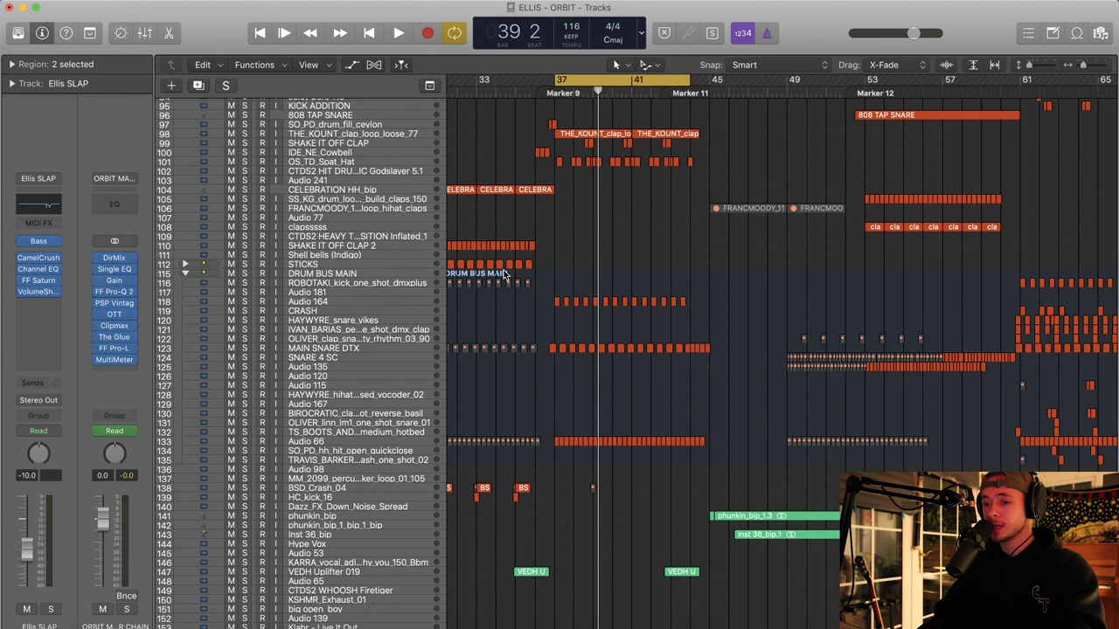
{"action": "scroll", "coordinate": [549, 308], "scroll_direction": "down", "scroll_amount": 3}
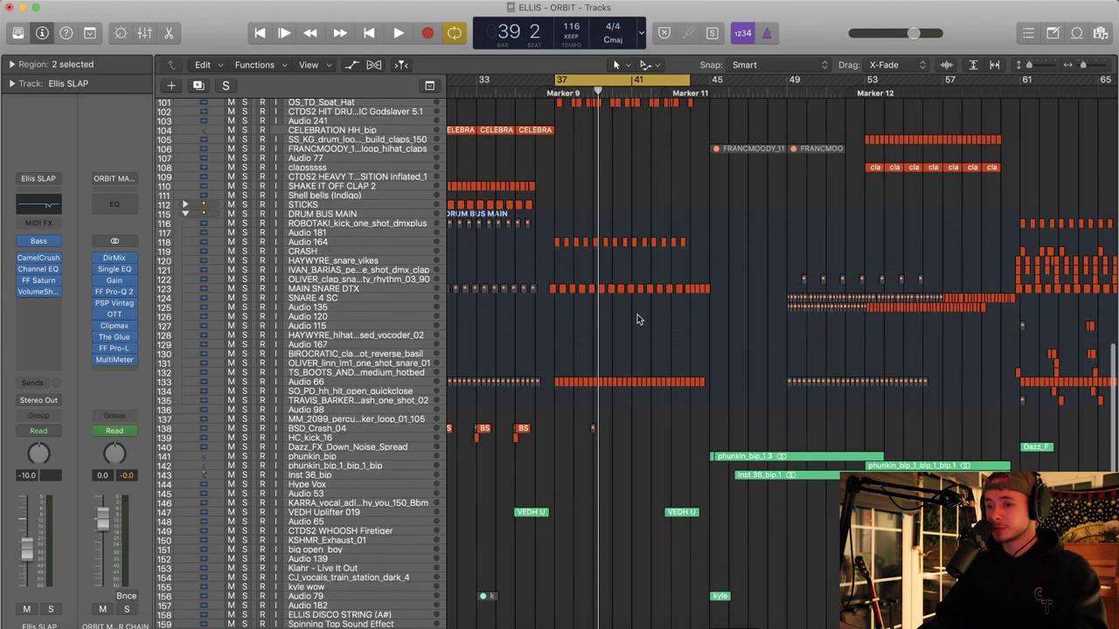
{"action": "scroll", "coordinate": [623, 307], "scroll_direction": "down", "scroll_amount": 15}
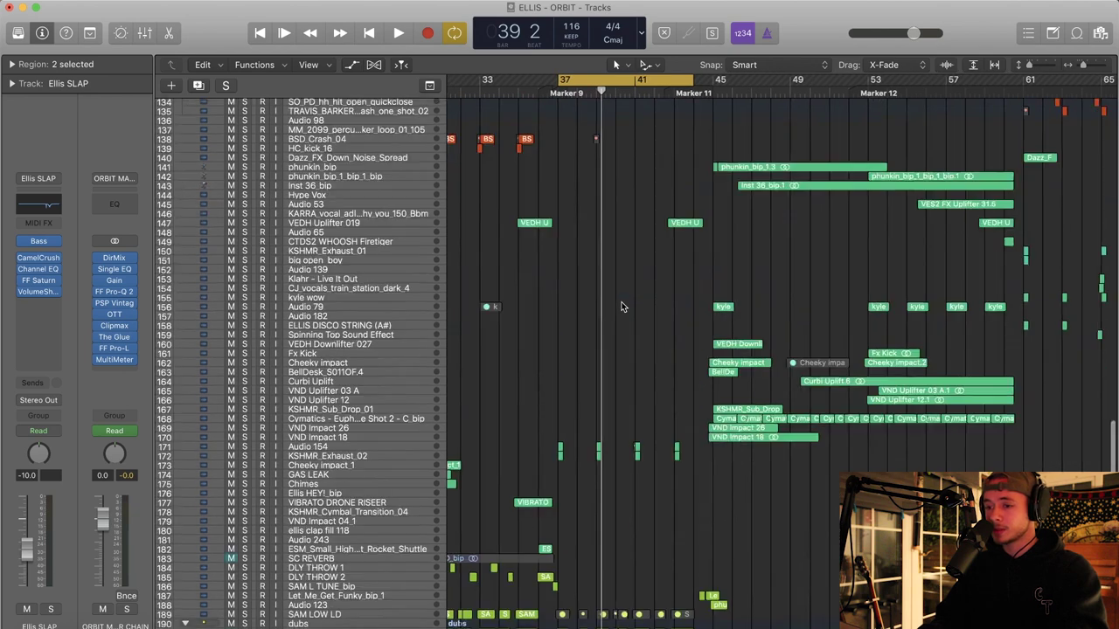
{"action": "scroll", "coordinate": [623, 306], "scroll_direction": "down", "scroll_amount": 4}
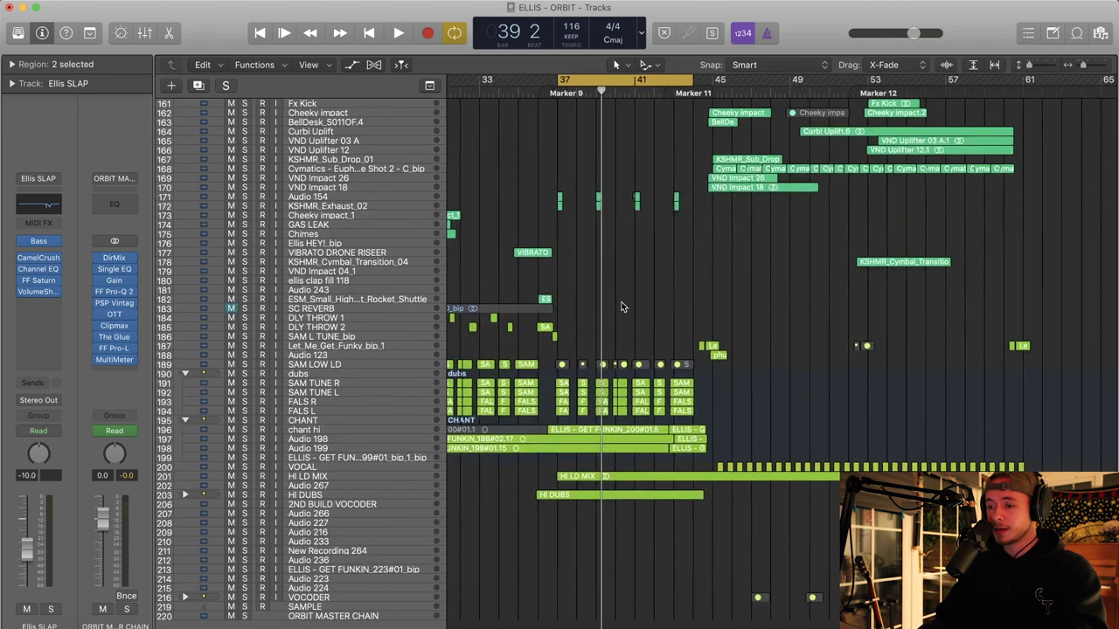
Set the cycle range from bar 29 to about bar 45 and deselect all regions
{"action": "scroll", "coordinate": [622, 307], "scroll_direction": "left", "scroll_amount": 3}
{"action": "left_click_drag", "start_coordinate": [535, 80], "coordinate": [864, 164]}
{"action": "left_click", "coordinate": [805, 255]}
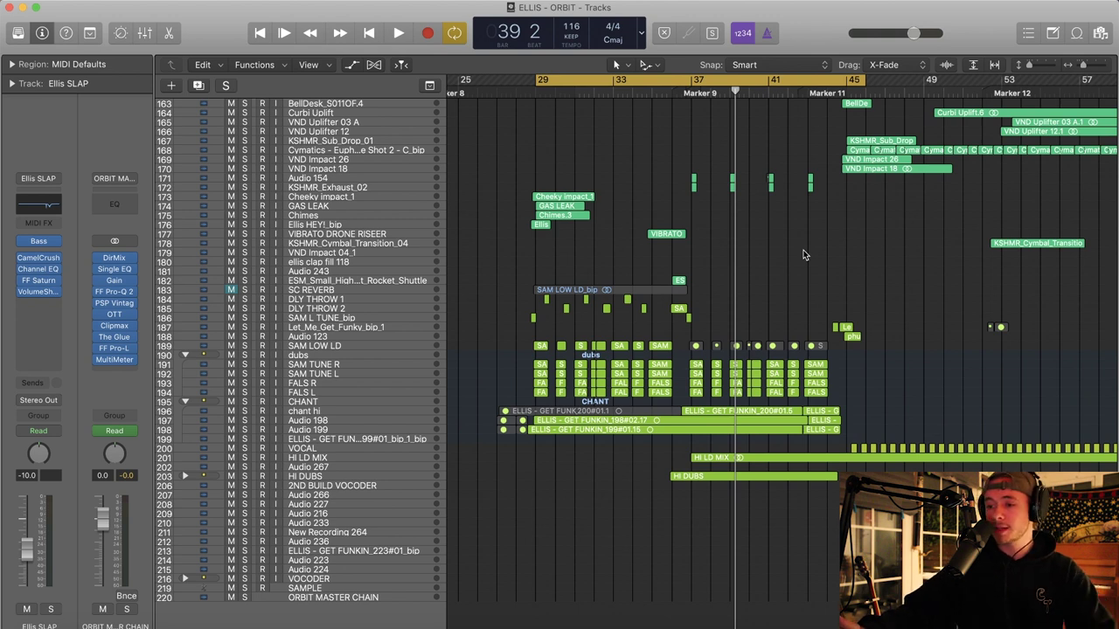
Select SAM LOW LD track 189, solo it and play its vocal regions from bar 29 to about bar 30
{"action": "left_click", "coordinate": [1030, 67]}
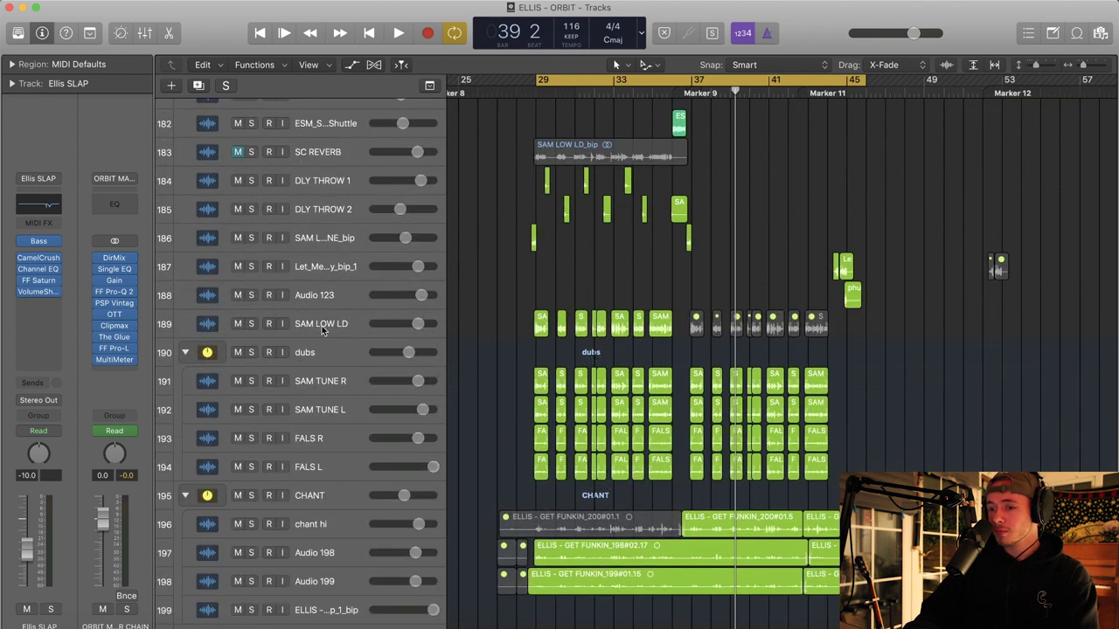
{"action": "left_click", "coordinate": [323, 330]}
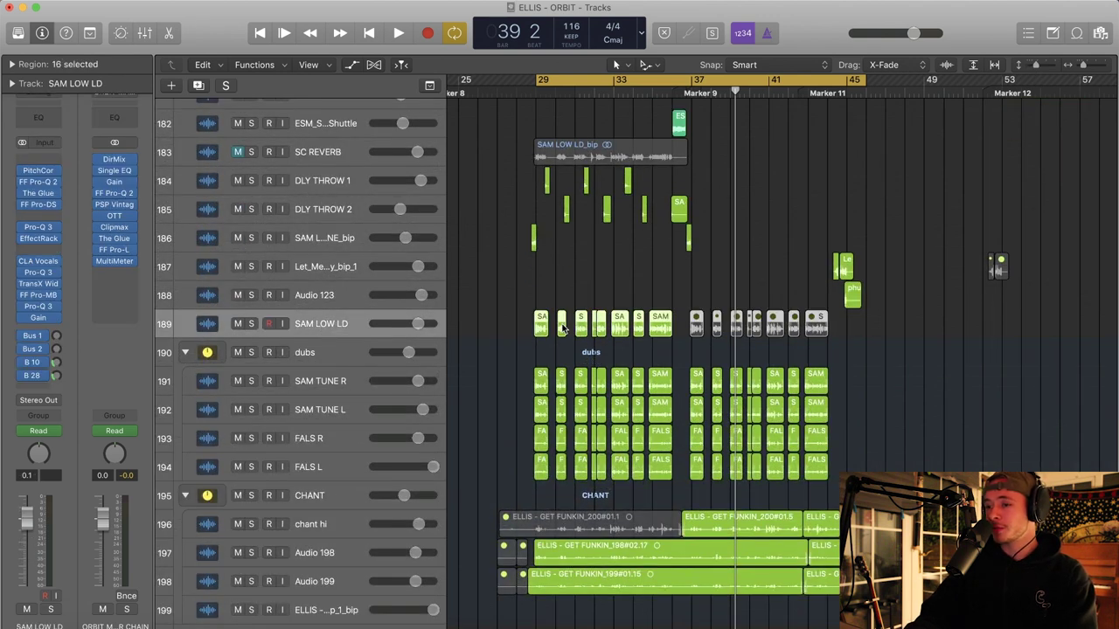
{"action": "left_click", "coordinate": [1106, 68]}
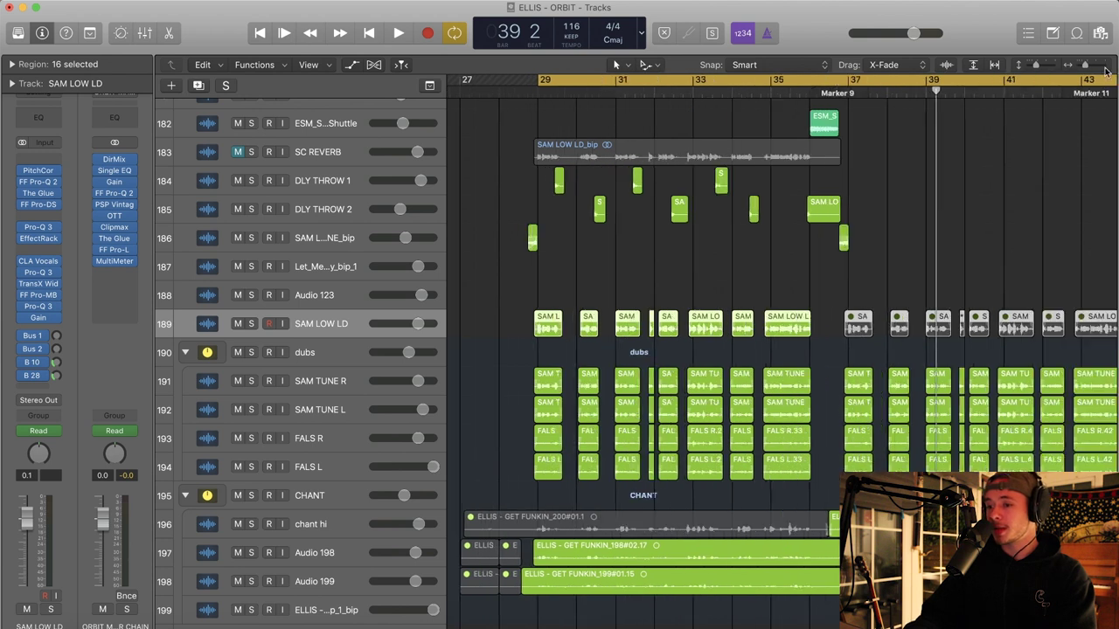
{"action": "scroll", "coordinate": [746, 178], "scroll_direction": "left", "scroll_amount": 3}
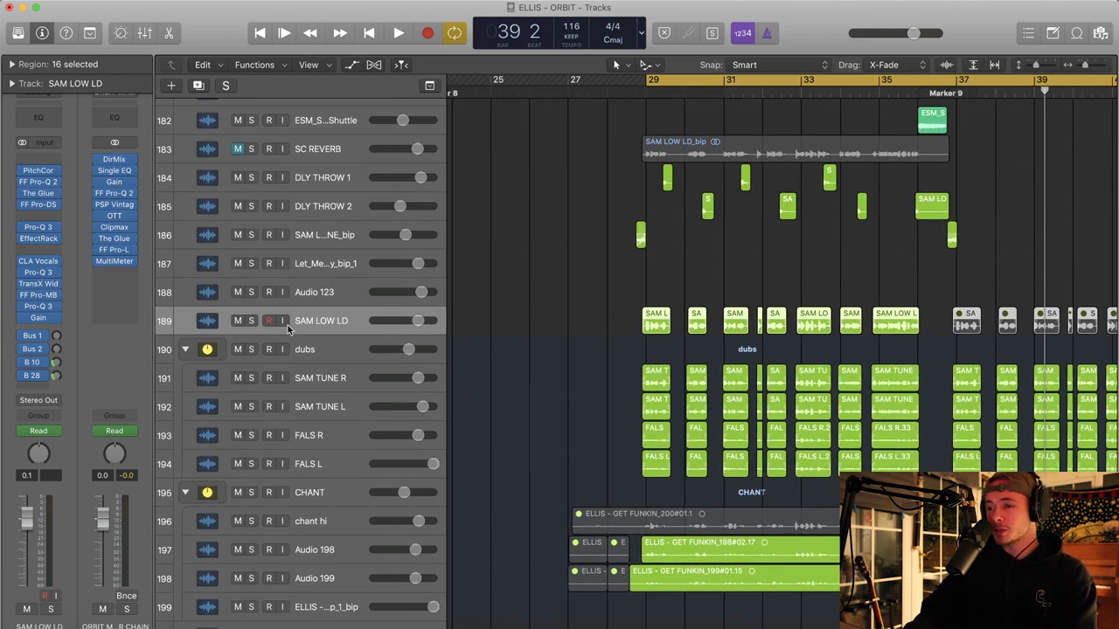
{"action": "scroll", "coordinate": [554, 217], "scroll_direction": "right", "scroll_amount": 2}
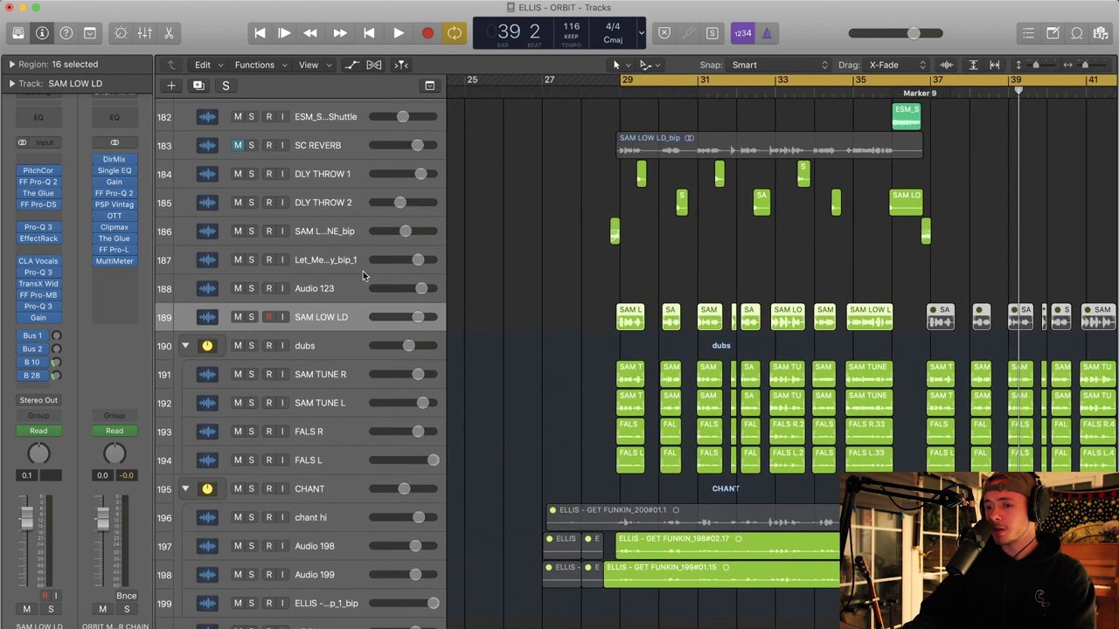
{"action": "left_click", "coordinate": [252, 317]}
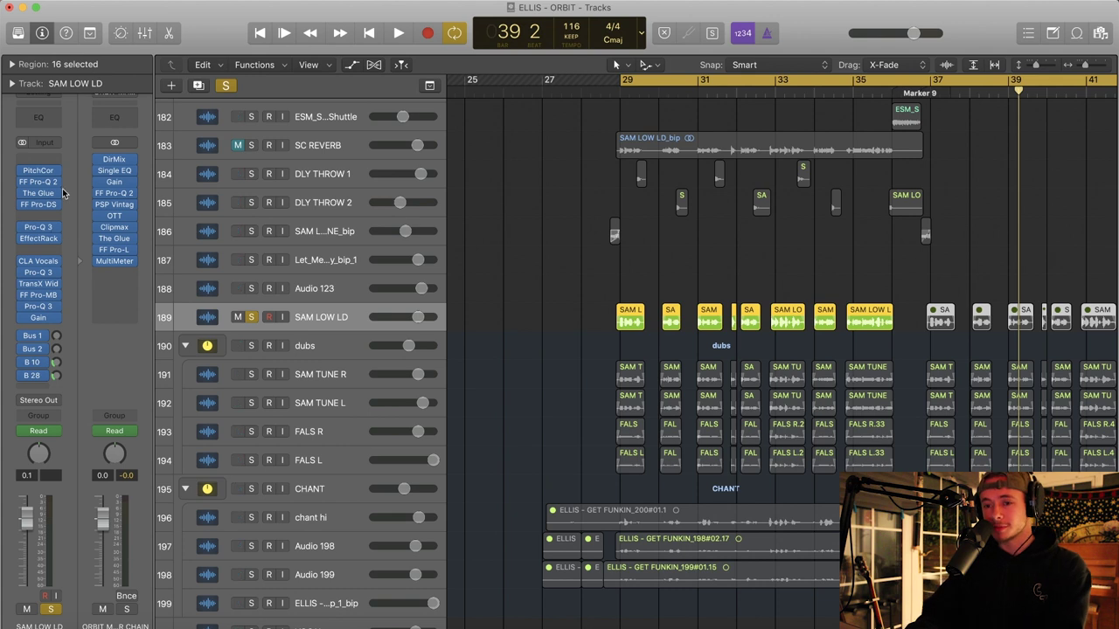
{"action": "key", "text": "space"}
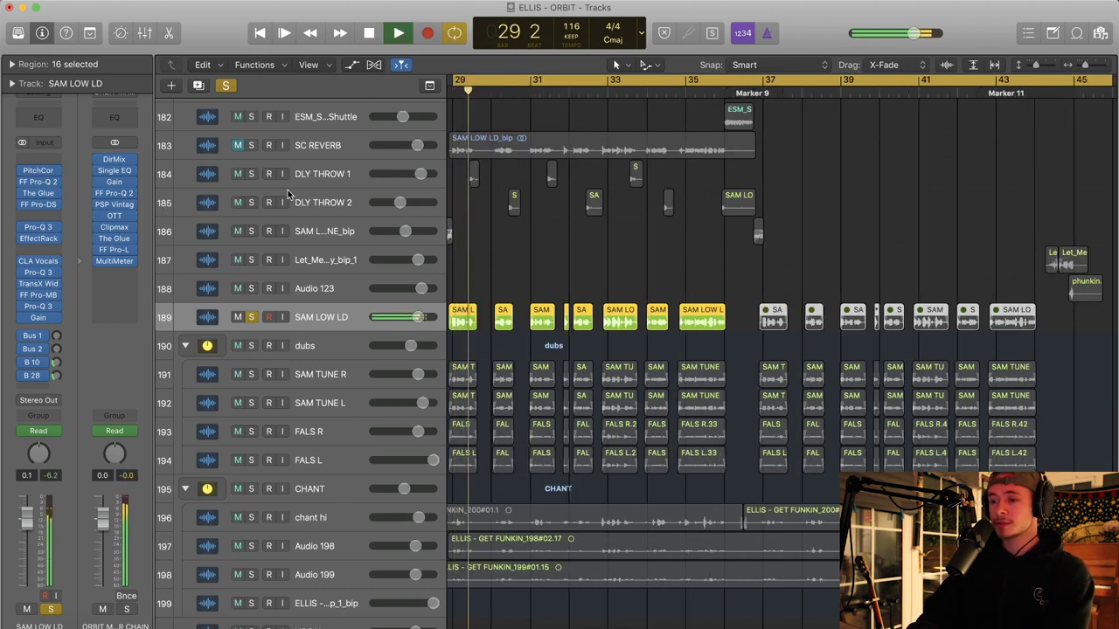
{"action": "scroll", "coordinate": [288, 190], "scroll_direction": "left", "scroll_amount": 3}
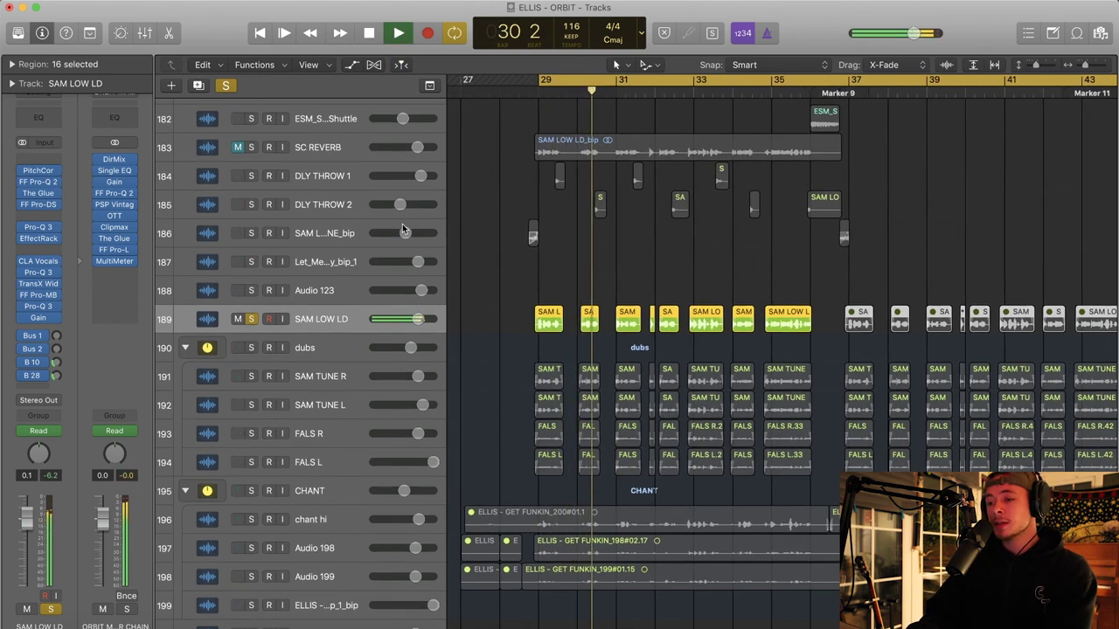
{"action": "key", "text": "space"}
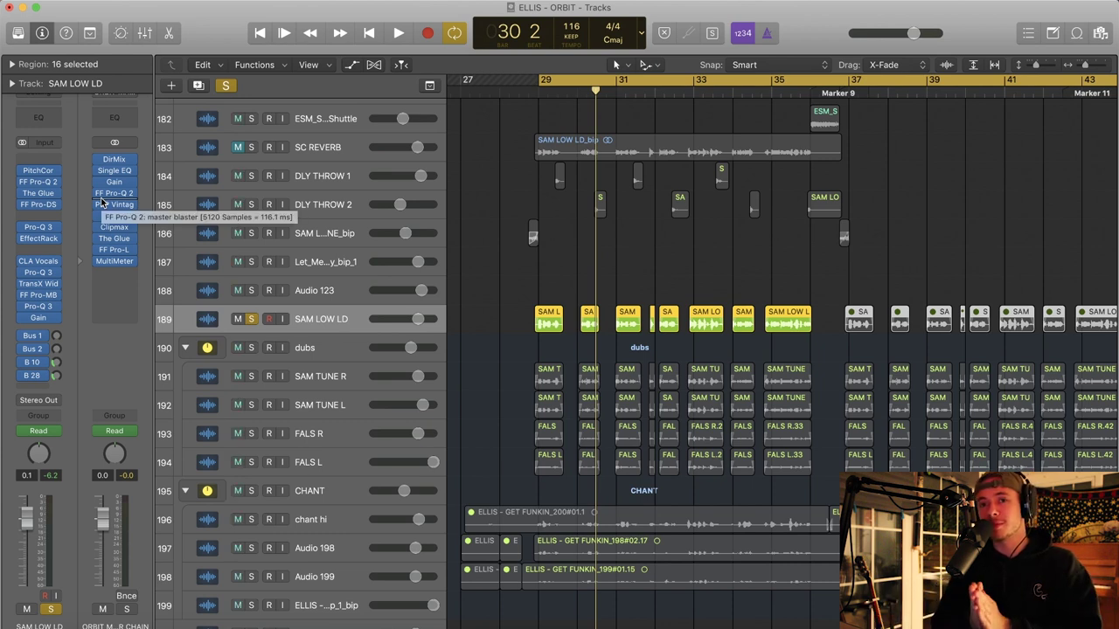
Look through the SAM LOW LD track's Pitch Correction, FF Pro-Q 2 and The Glue plug-ins, closing each one
{"action": "left_click", "coordinate": [42, 172]}
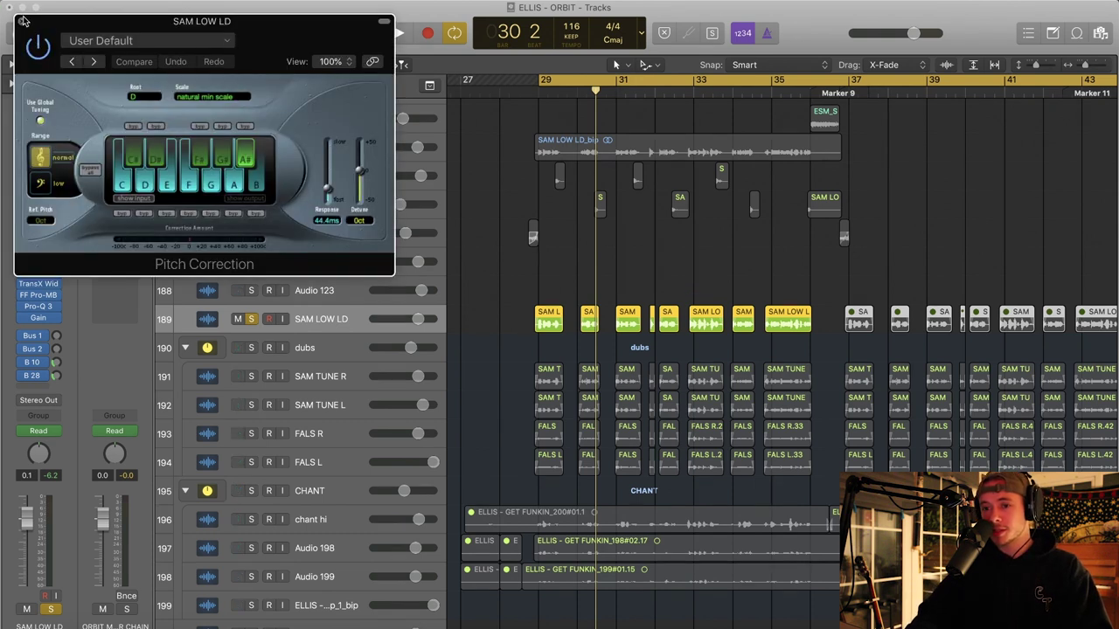
{"action": "left_click", "coordinate": [21, 21]}
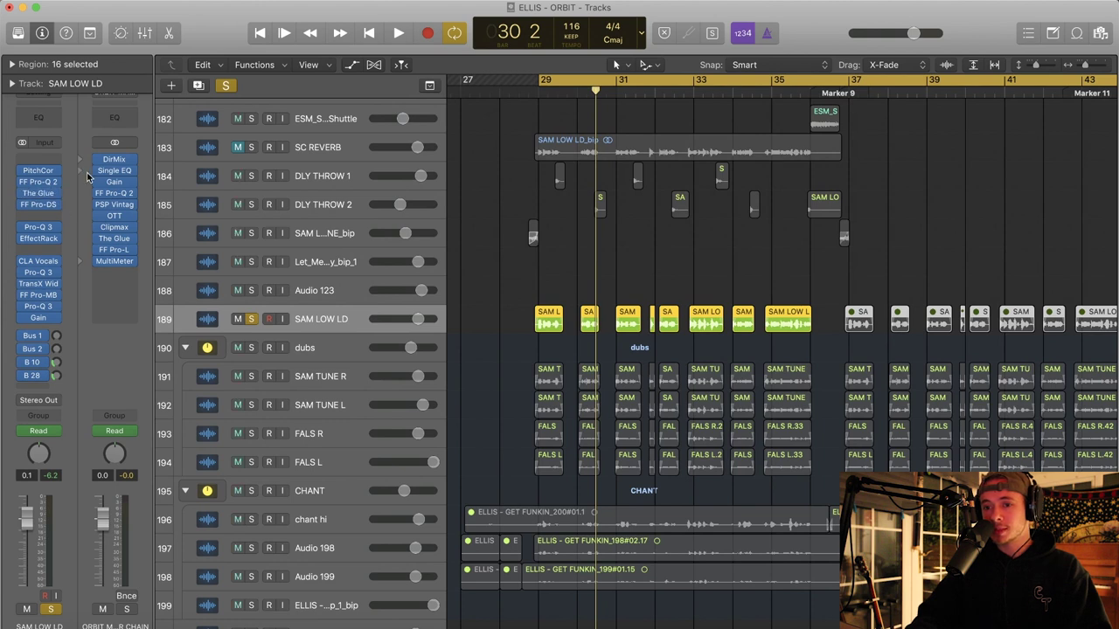
{"action": "left_click", "coordinate": [39, 182]}
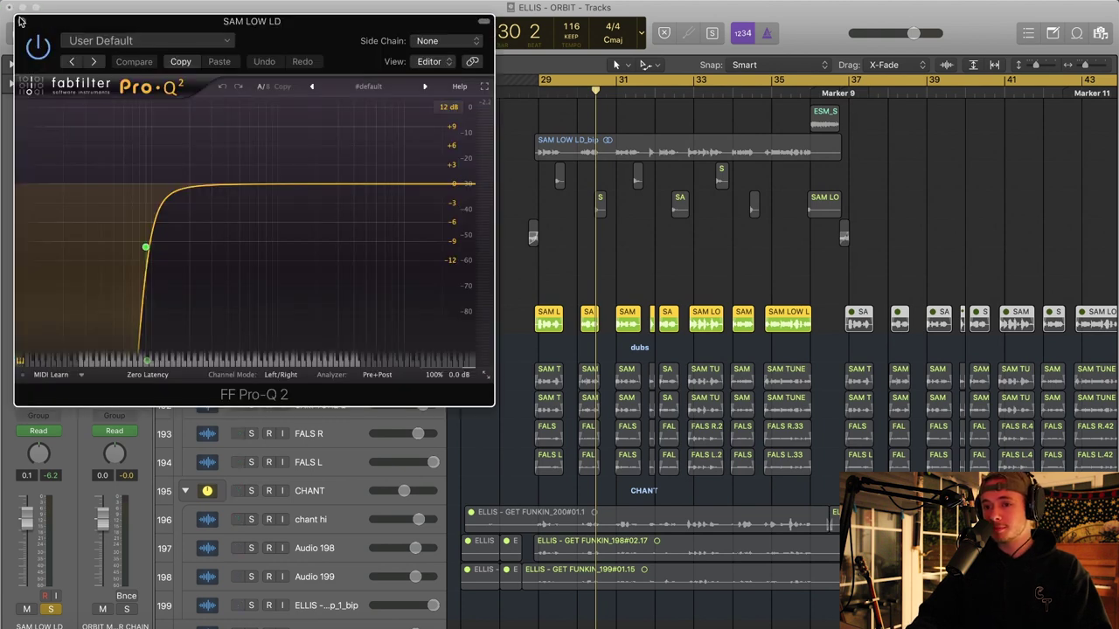
{"action": "left_click", "coordinate": [21, 19]}
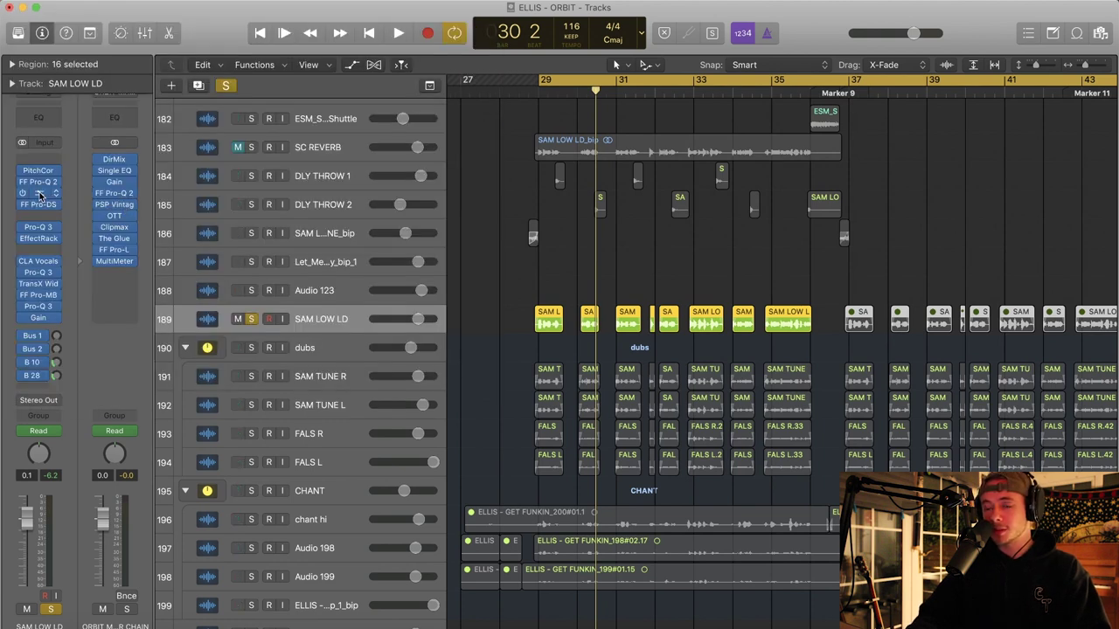
{"action": "left_click", "coordinate": [38, 194]}
{"action": "left_click", "coordinate": [22, 20]}
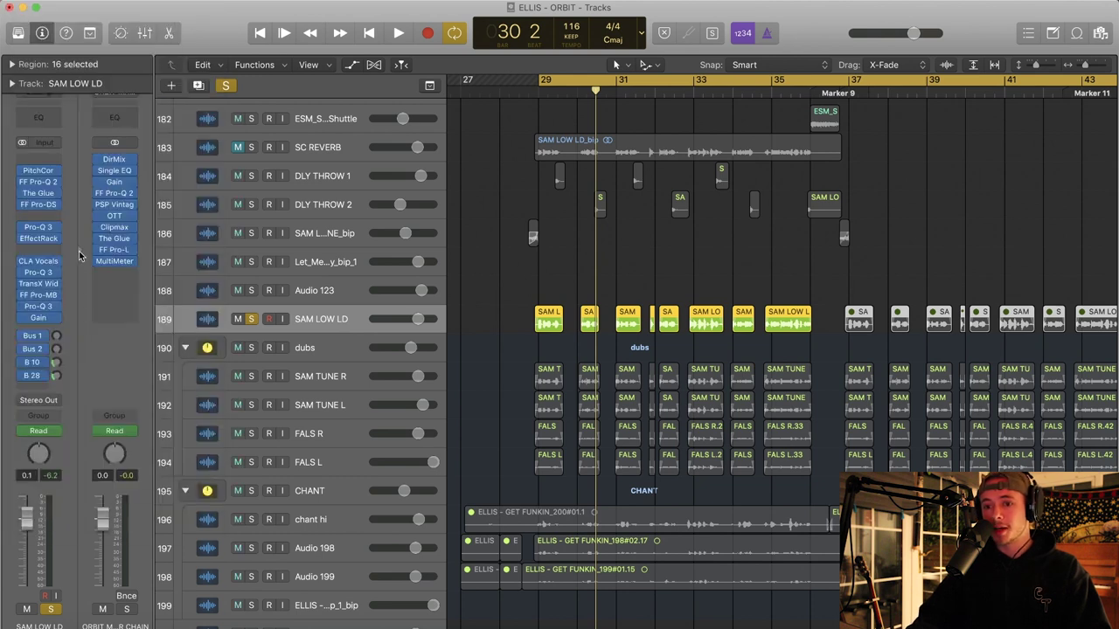
Play the soloed vocal from bar 29 and examine the first Pro-Q 3's EQ bands and the EffectRack settings
{"action": "key", "text": "space"}
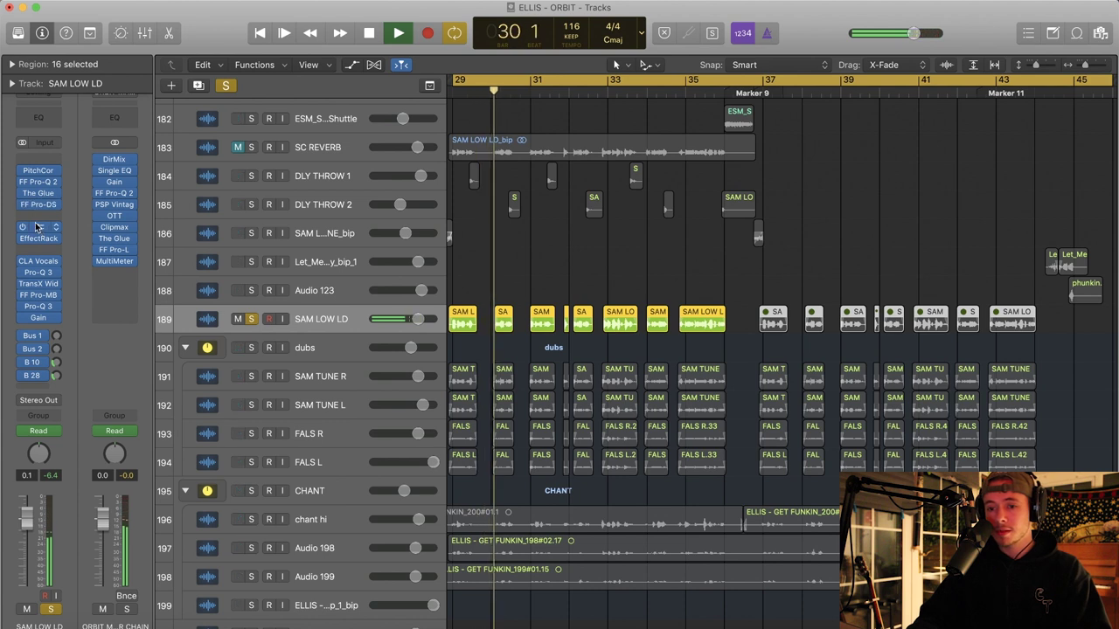
{"action": "left_click", "coordinate": [59, 224]}
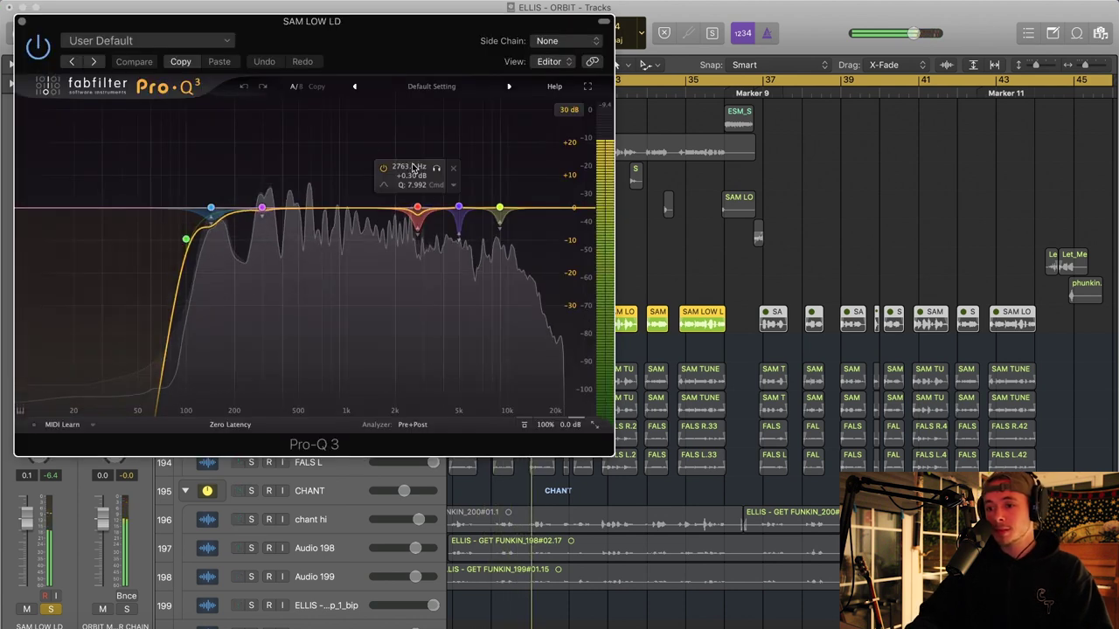
{"action": "key", "text": "space"}
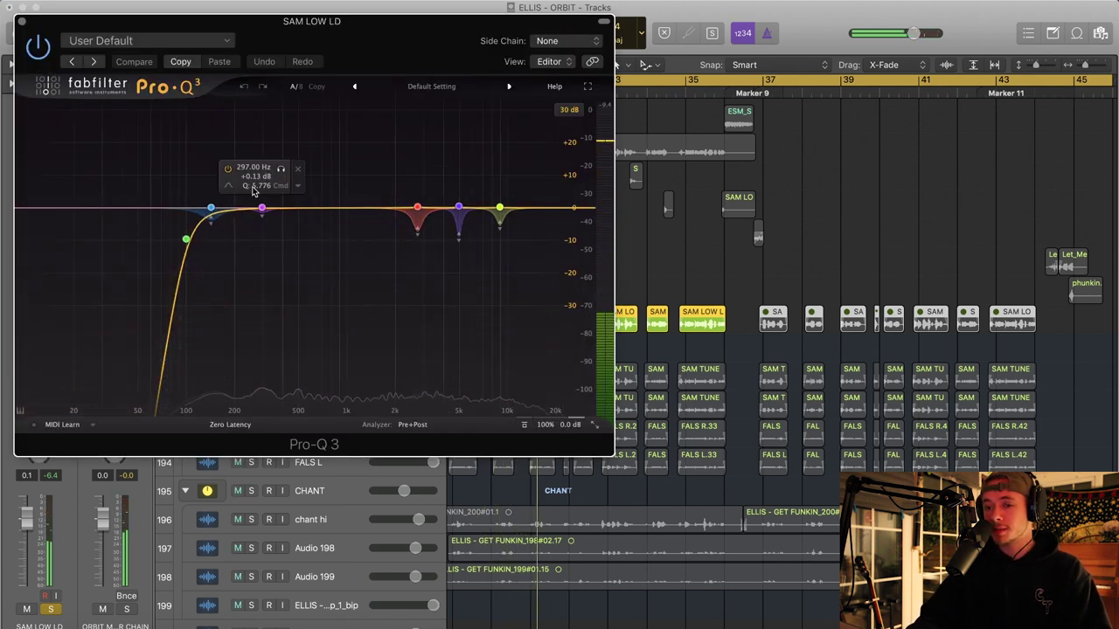
{"action": "left_click", "coordinate": [21, 20]}
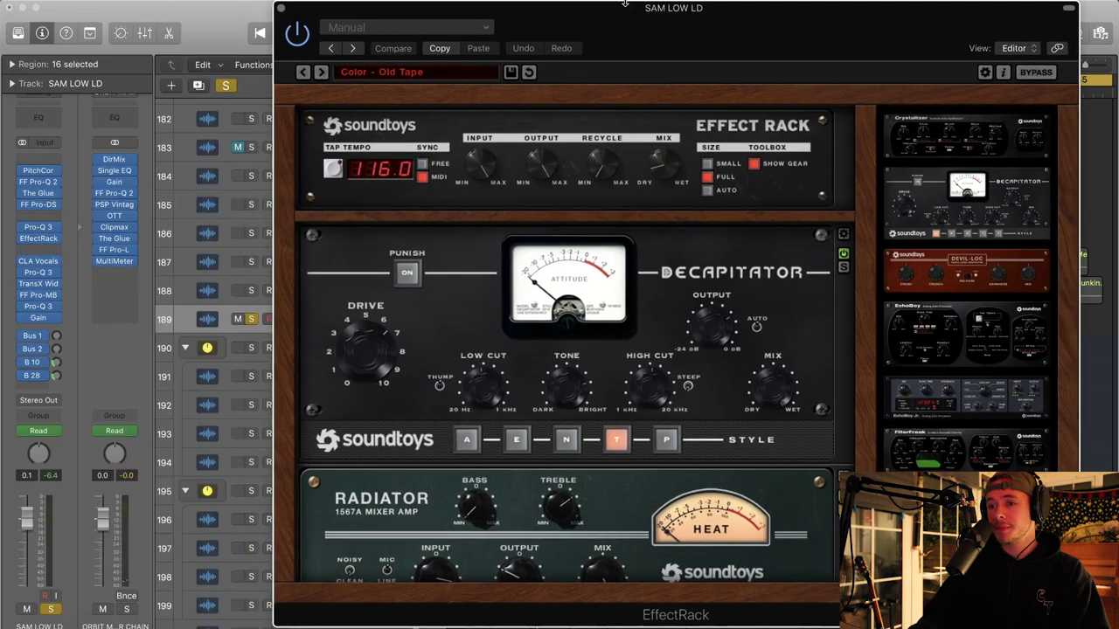
{"action": "left_click", "coordinate": [281, 9]}
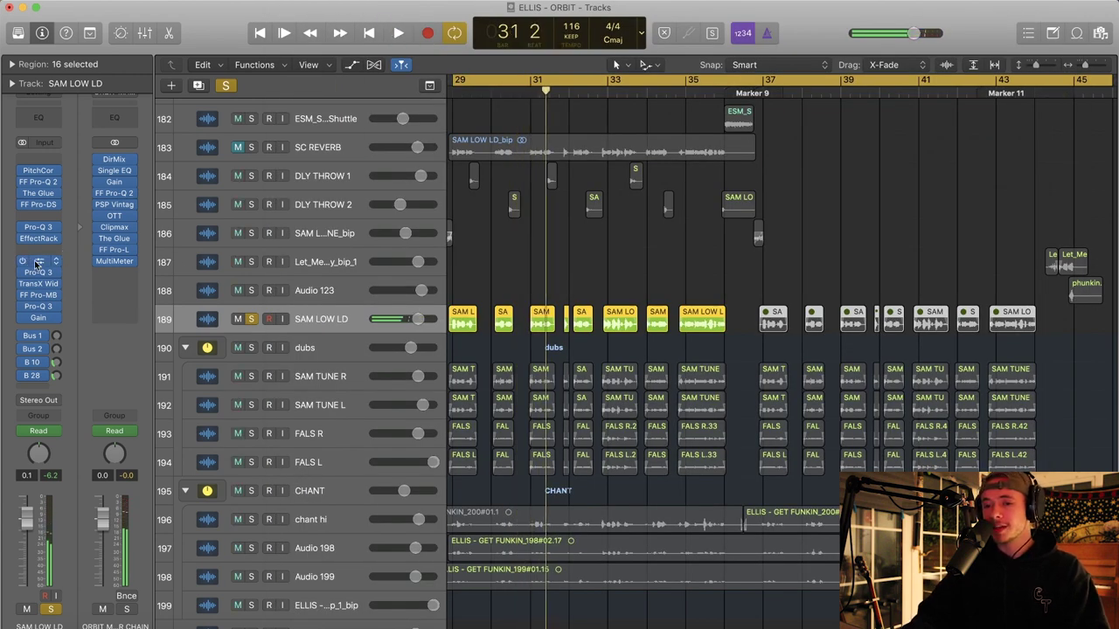
Examine the CLA Vocals settings, the second Pro-Q 3 curve and the TransX Wide plug-in on SAM LOW LD
{"action": "left_click", "coordinate": [39, 265]}
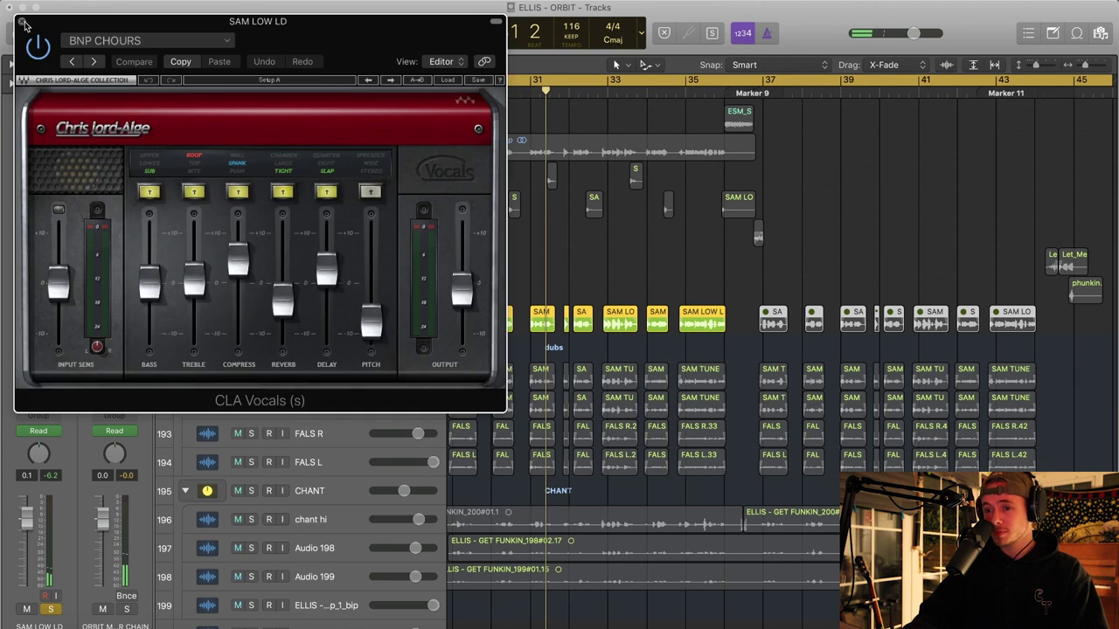
{"action": "left_click", "coordinate": [22, 21]}
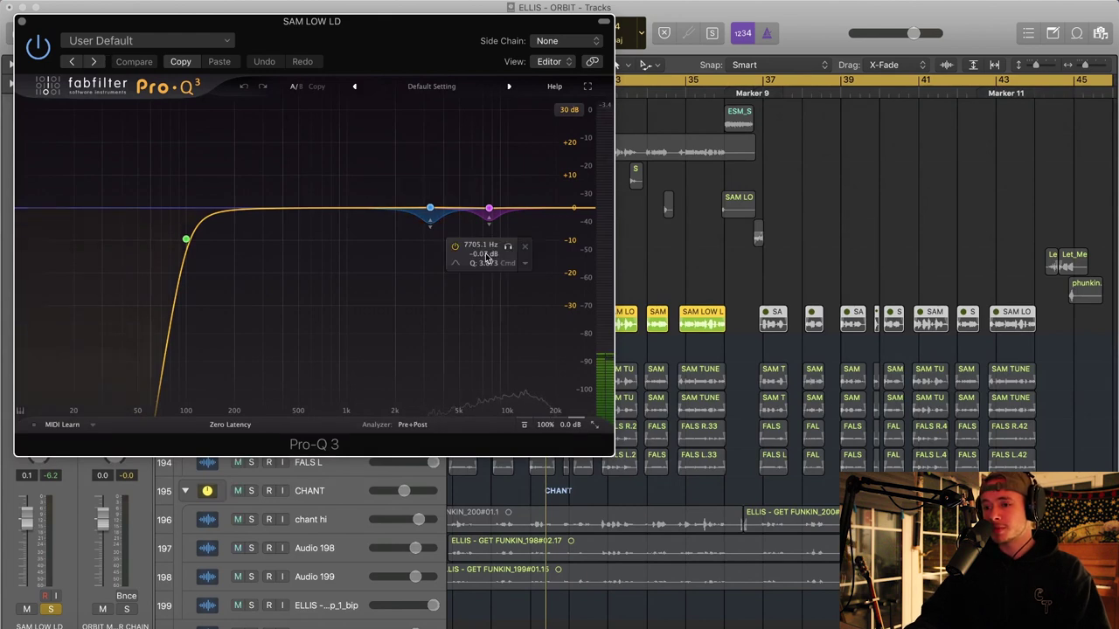
{"action": "left_click", "coordinate": [22, 21]}
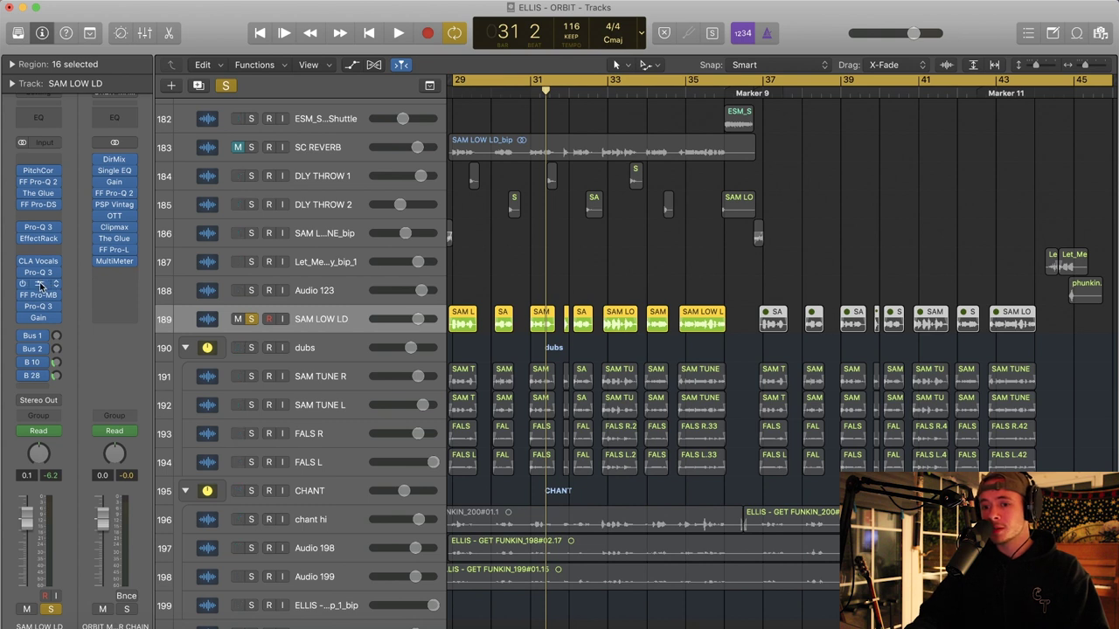
{"action": "left_click", "coordinate": [39, 287]}
{"action": "left_click", "coordinate": [21, 21]}
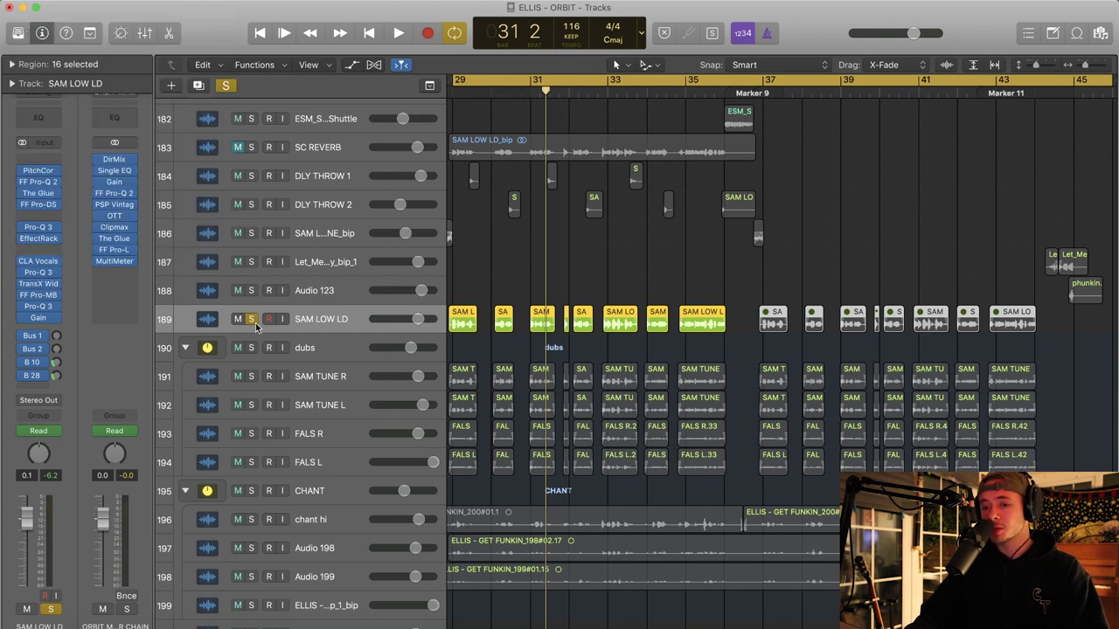
Examine the FF Pro-MB bands on SAM LOW LD, close the plug-in and deselect all regions
{"action": "scroll", "coordinate": [612, 306], "scroll_direction": "left", "scroll_amount": 3}
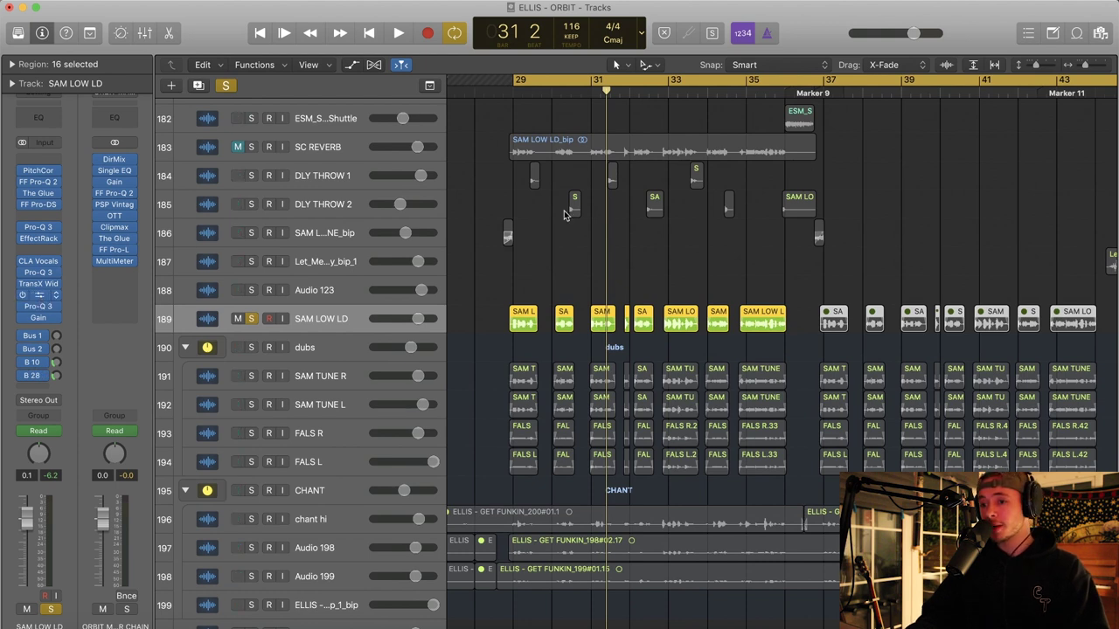
{"action": "key", "text": "v"}
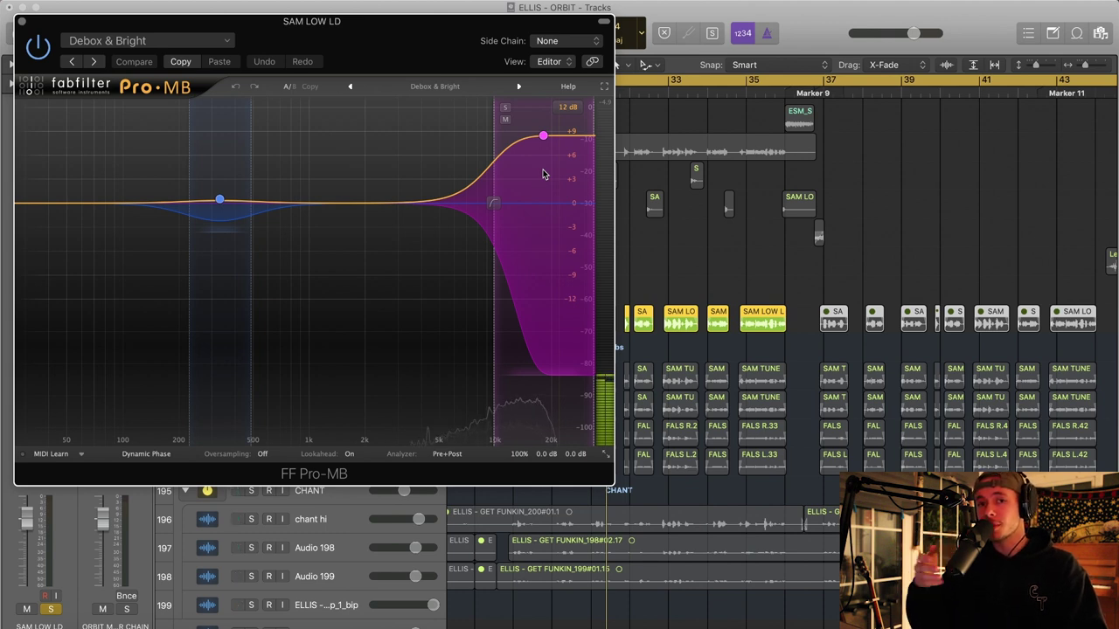
{"action": "left_click", "coordinate": [23, 21]}
{"action": "left_click", "coordinate": [650, 232]}
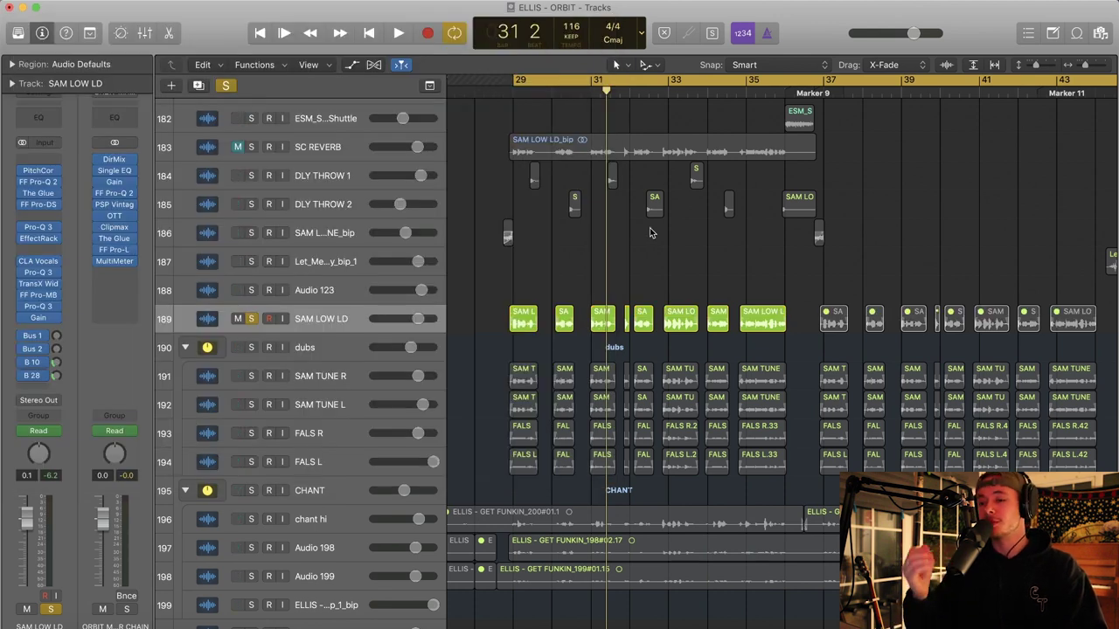
Examine the bands of the last Pro-Q 3 in the SAM LOW LD chain and close it
{"action": "scroll", "coordinate": [663, 250], "scroll_direction": "down", "scroll_amount": 4}
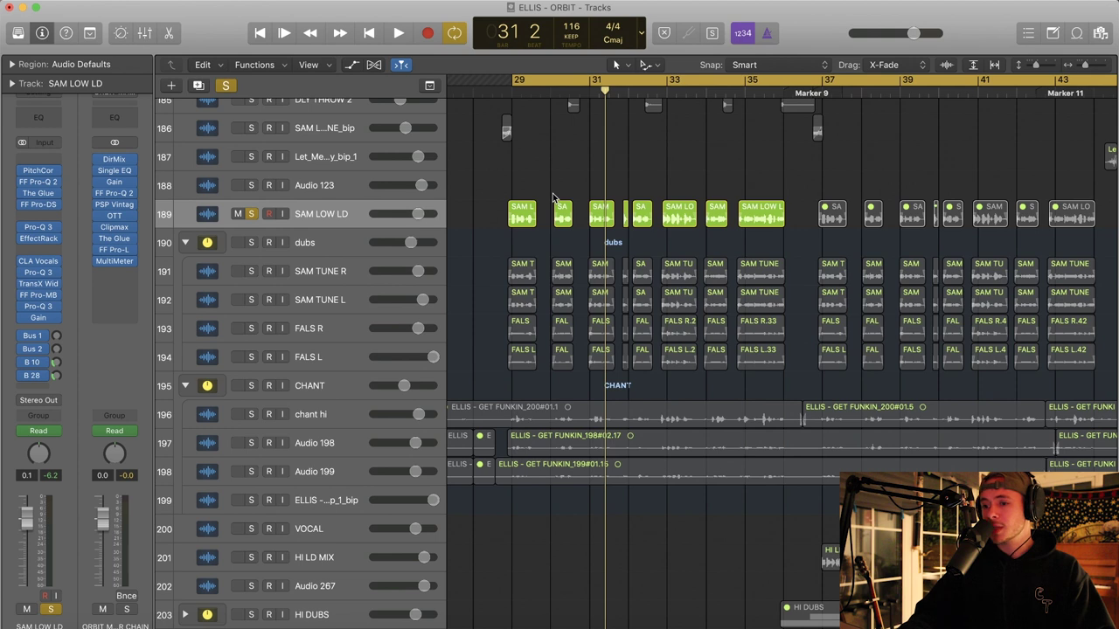
{"action": "left_click", "coordinate": [39, 306]}
{"action": "left_click_drag", "start_coordinate": [314, 12], "coordinate": [516, 28]}
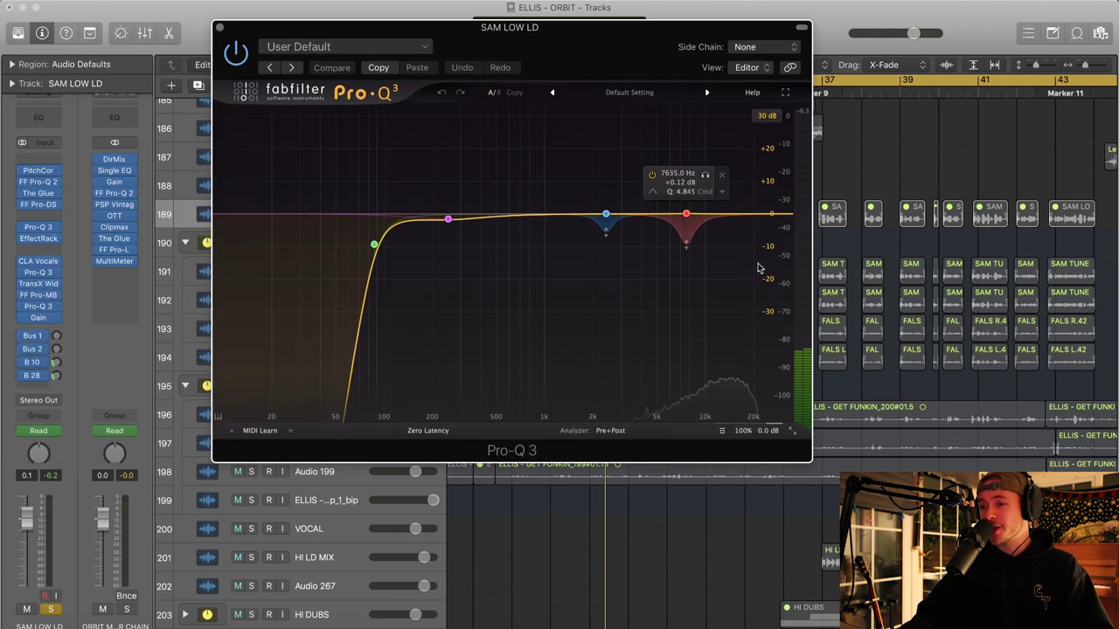
{"action": "left_click", "coordinate": [218, 28]}
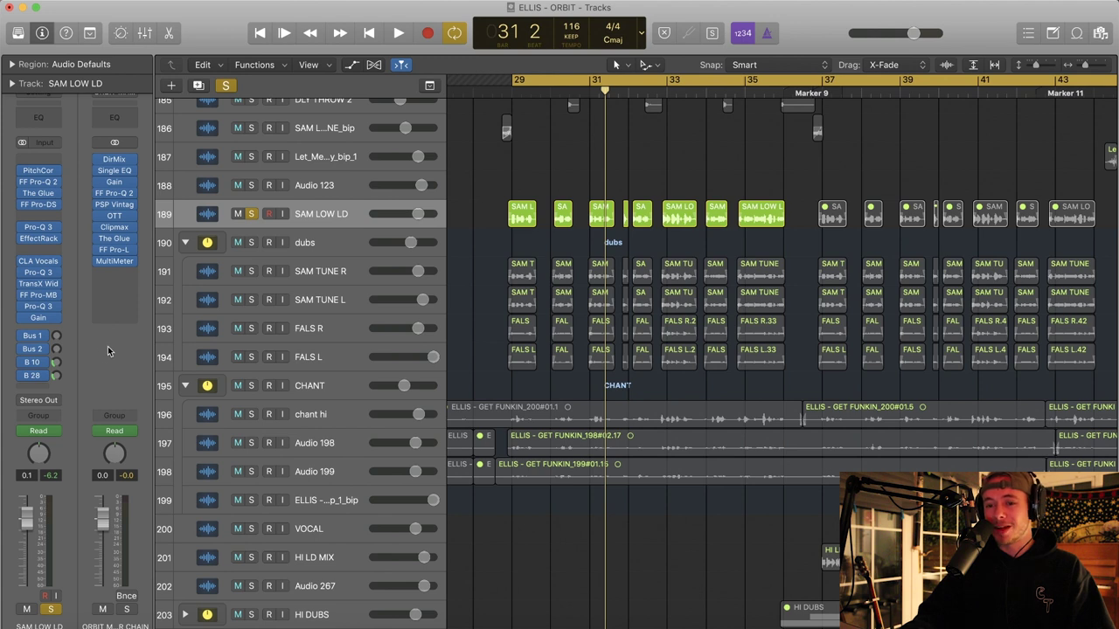
Show the Bus 10 send's Aux 10 channel and examine its Reaktor5 FX plug-in with The Cornet loaded
{"action": "left_click", "coordinate": [33, 362]}
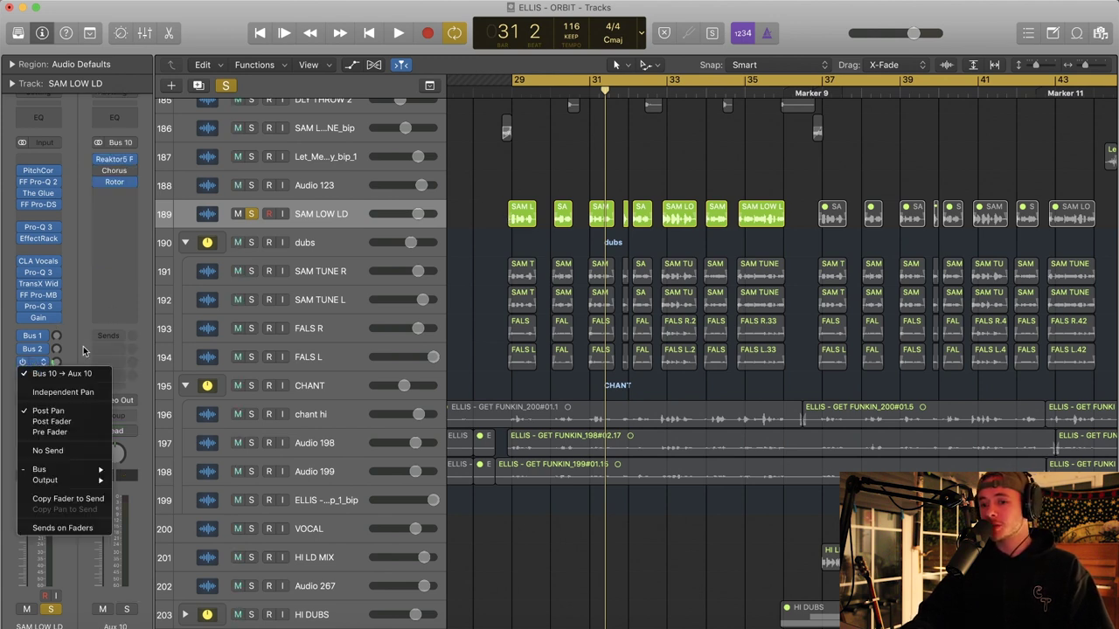
{"action": "left_click", "coordinate": [63, 303]}
{"action": "left_click", "coordinate": [117, 162]}
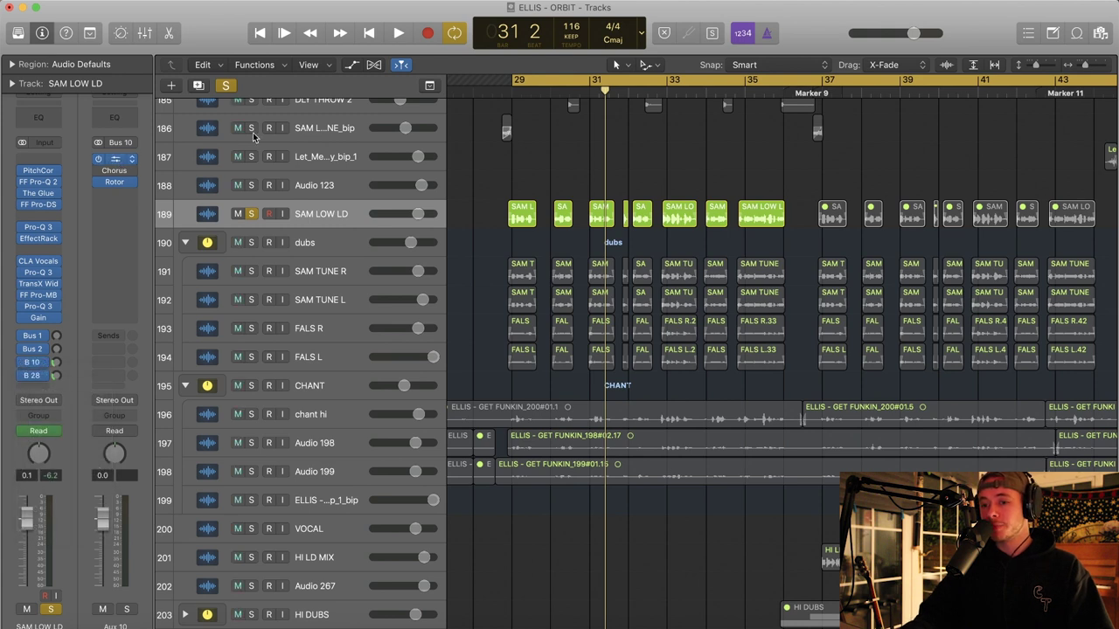
{"action": "left_click_drag", "start_coordinate": [384, 76], "coordinate": [469, 80]}
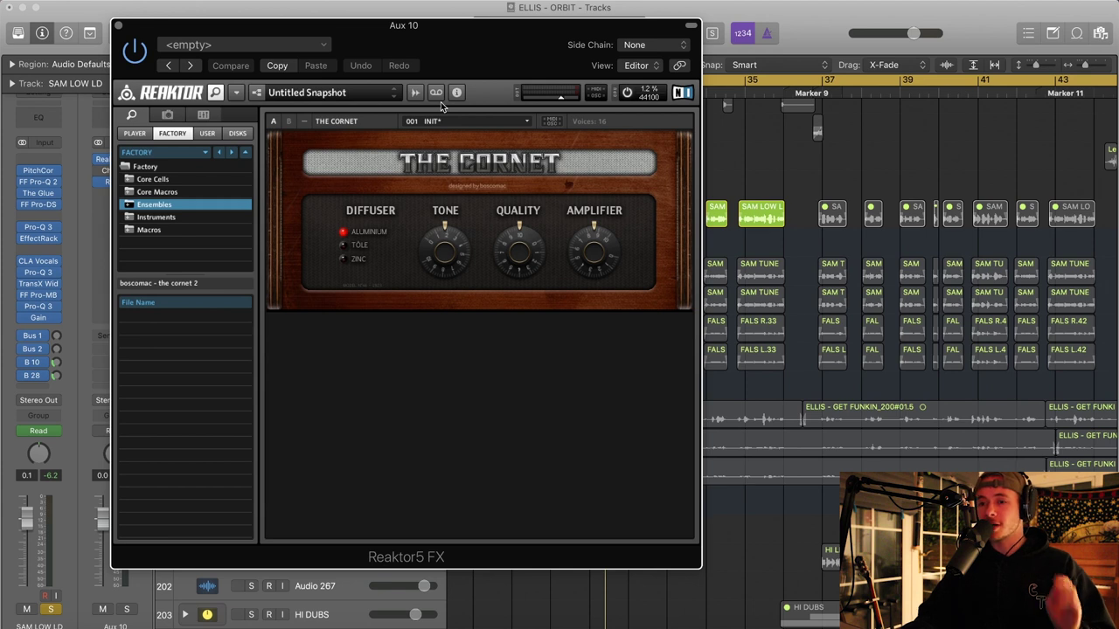
{"action": "left_click_drag", "start_coordinate": [443, 59], "coordinate": [529, 58]}
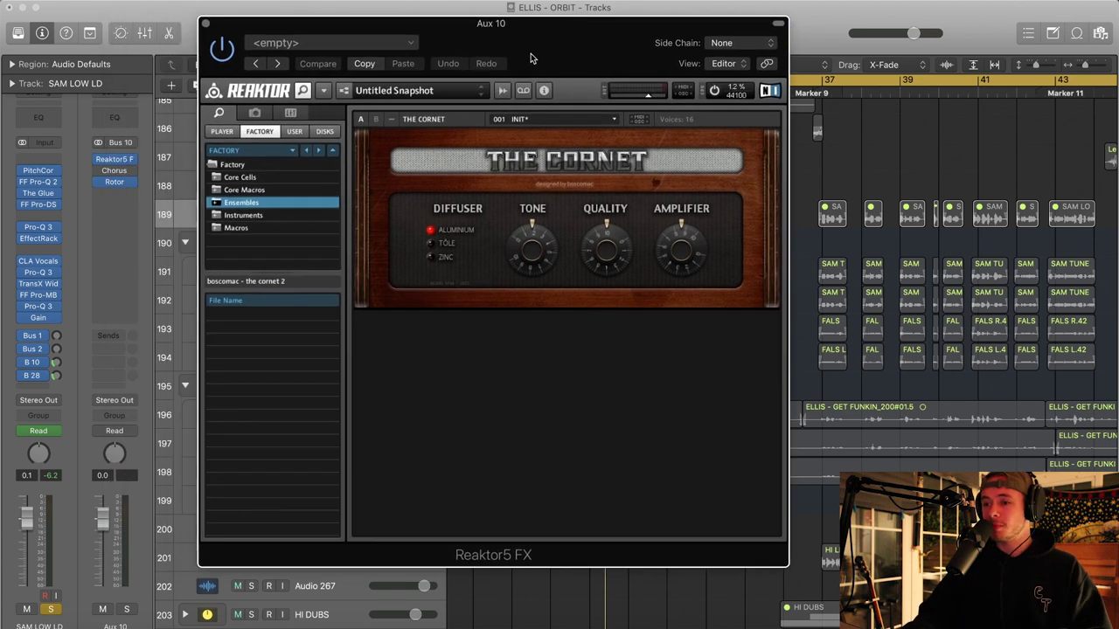
{"action": "left_click", "coordinate": [207, 24]}
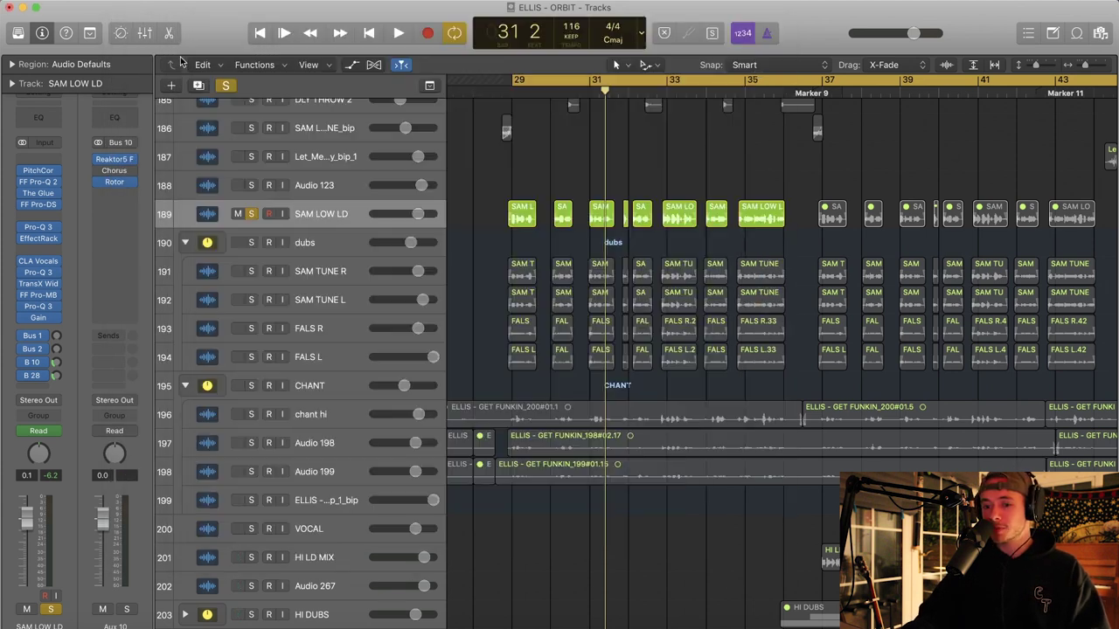
Solo the Aux 10 channel, play its effect signal, check the Rotor insert, and turn the solo off
{"action": "left_click", "coordinate": [129, 609]}
{"action": "key", "text": "space"}
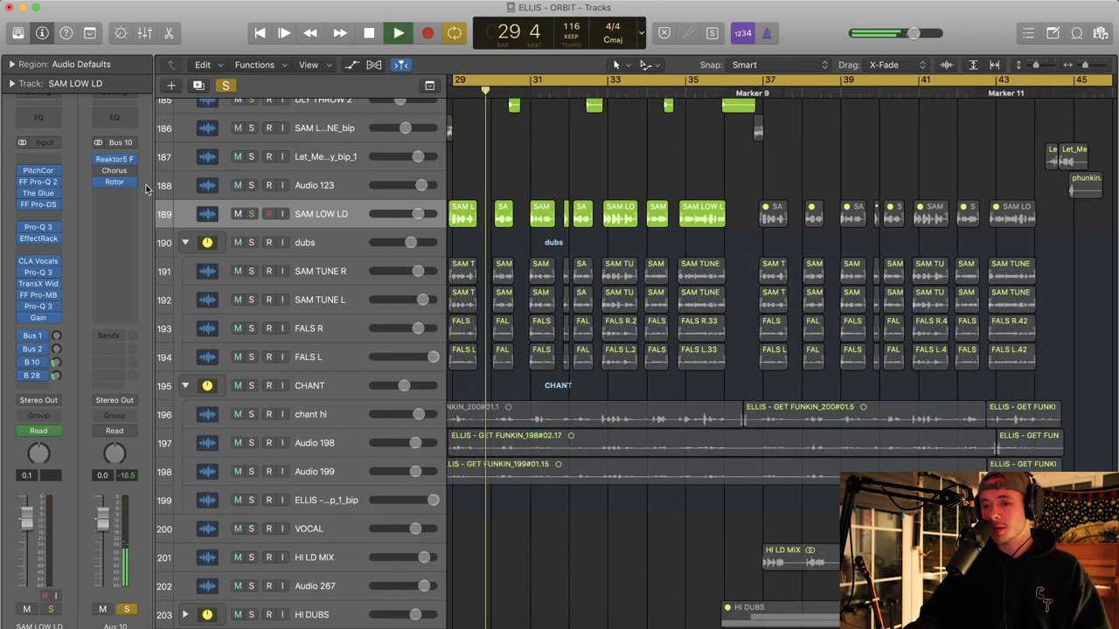
{"action": "left_click", "coordinate": [98, 182]}
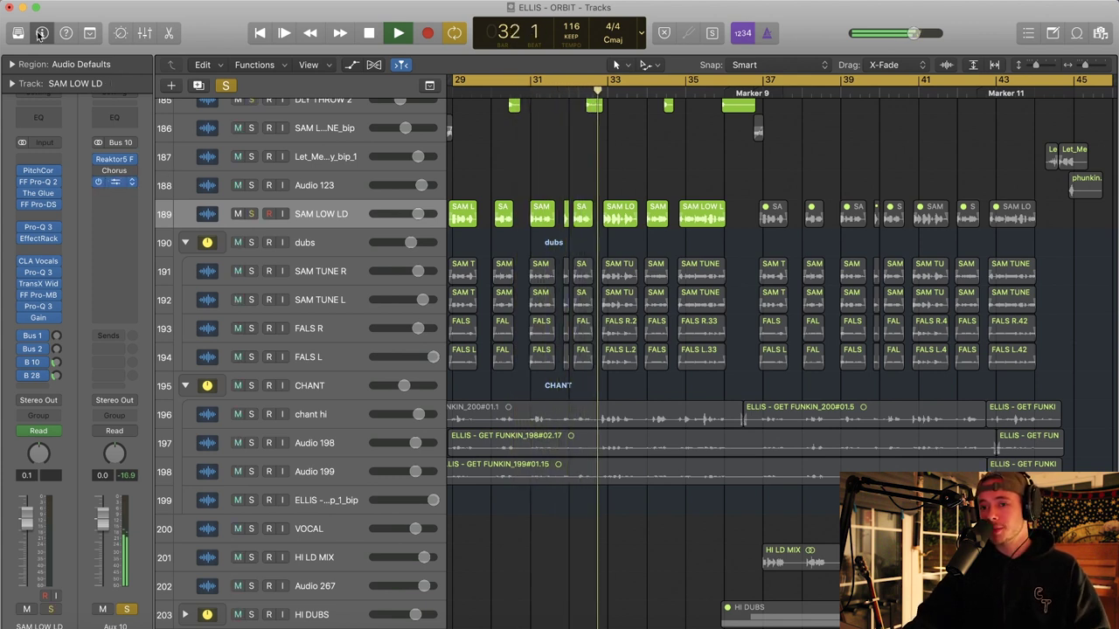
{"action": "left_click", "coordinate": [115, 182]}
{"action": "left_click", "coordinate": [22, 22]}
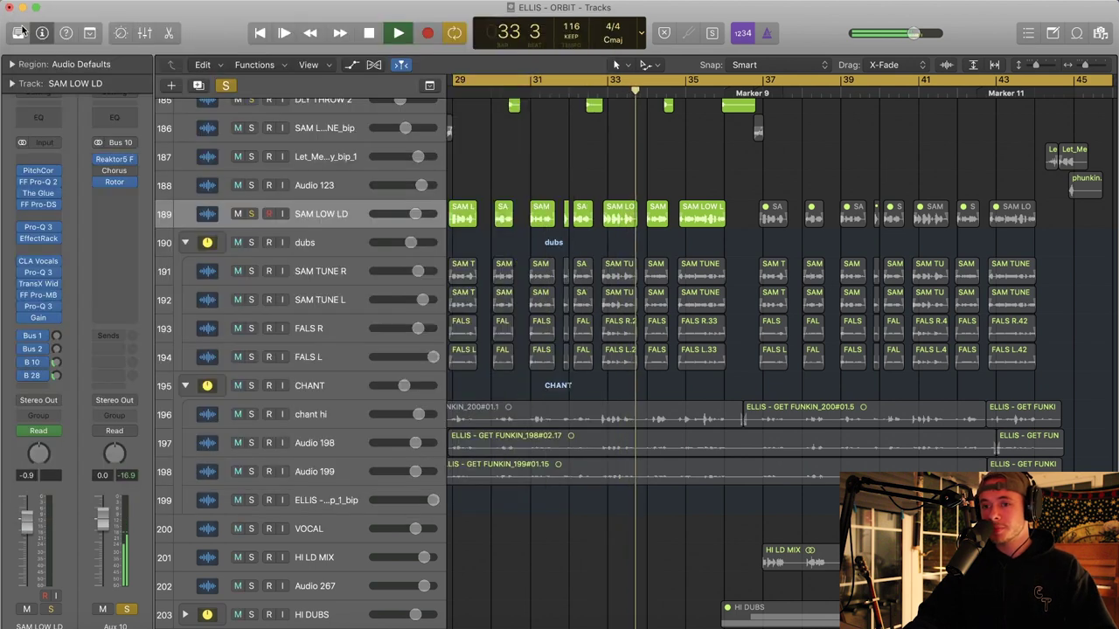
{"action": "left_click", "coordinate": [128, 610]}
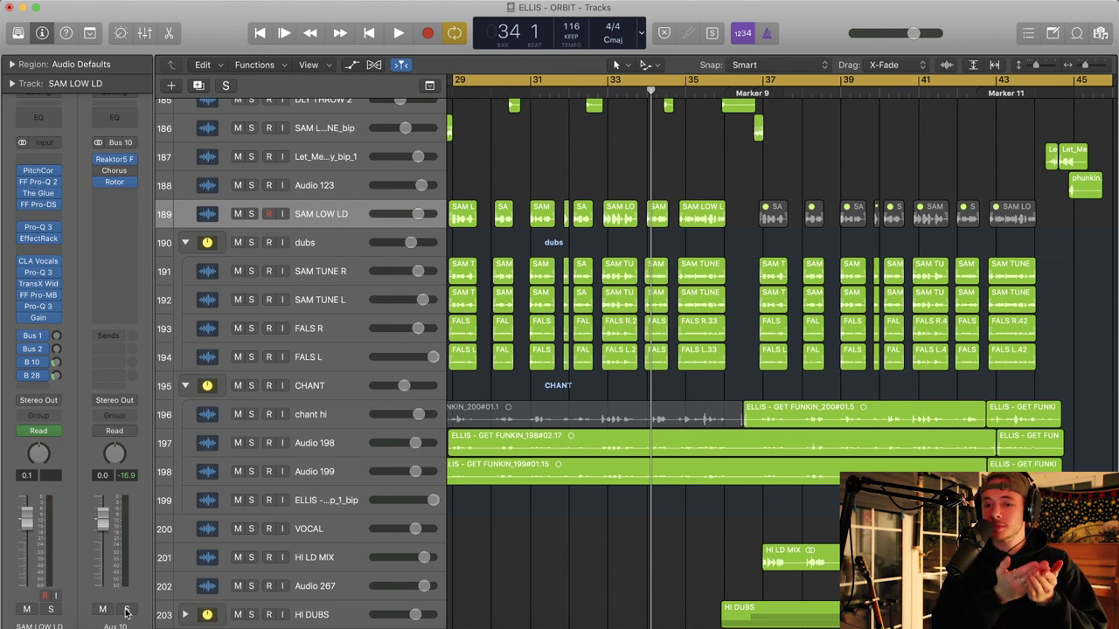
Solo SAM LOW LD again, look over the dub and chant tracks beneath it, and clear all solos
{"action": "left_click", "coordinate": [50, 609]}
{"action": "scroll", "coordinate": [625, 248], "scroll_direction": "left", "scroll_amount": 2}
{"action": "scroll", "coordinate": [624, 247], "scroll_direction": "down", "scroll_amount": 2}
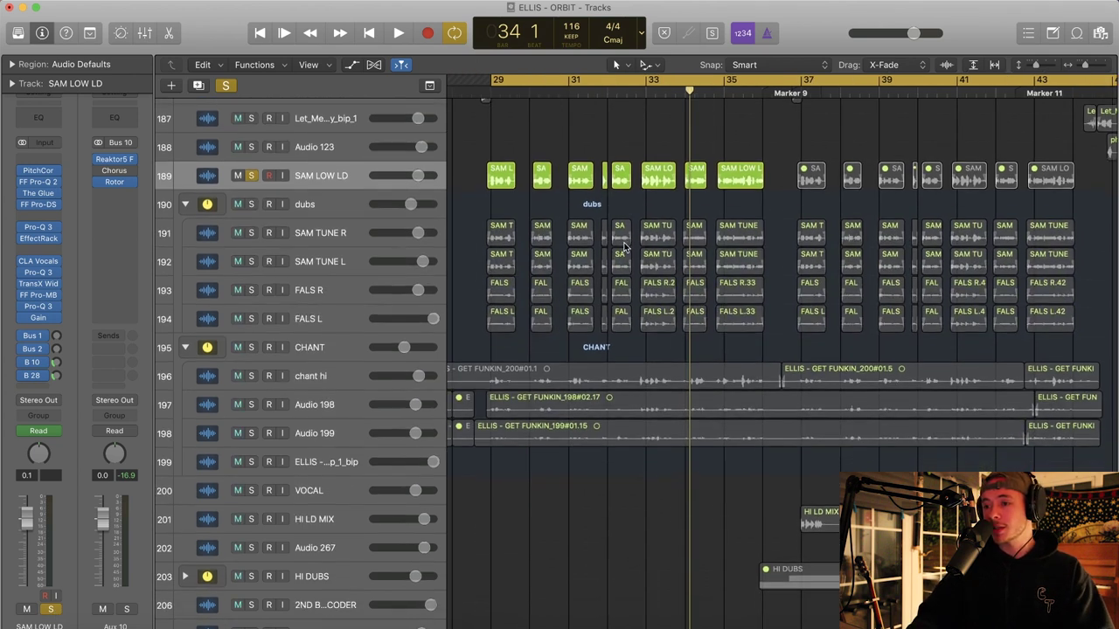
{"action": "scroll", "coordinate": [624, 247], "scroll_direction": "down", "scroll_amount": 1}
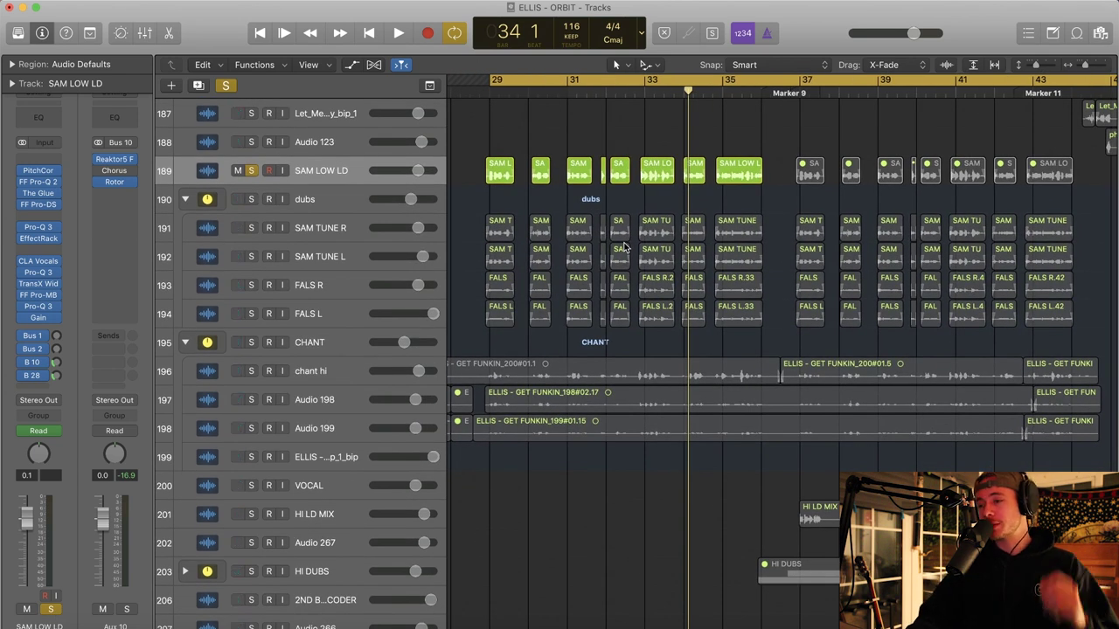
{"action": "left_click", "coordinate": [226, 85]}
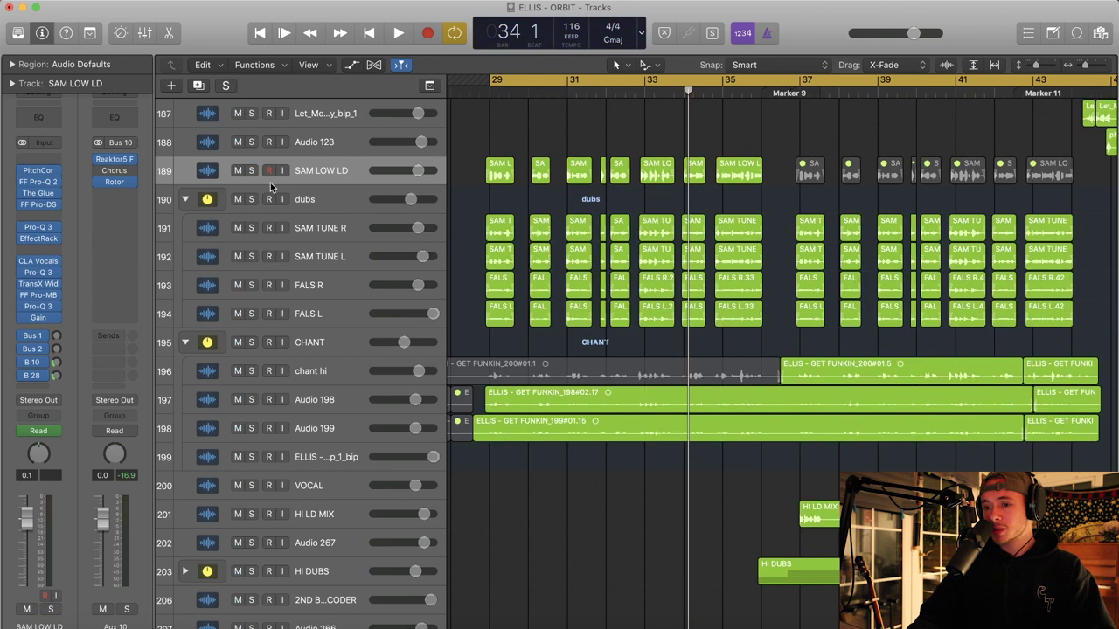
Solo the dubs track stack, select it, and play it back
{"action": "left_click", "coordinate": [250, 200]}
{"action": "left_click", "coordinate": [331, 204]}
{"action": "key", "text": "space"}
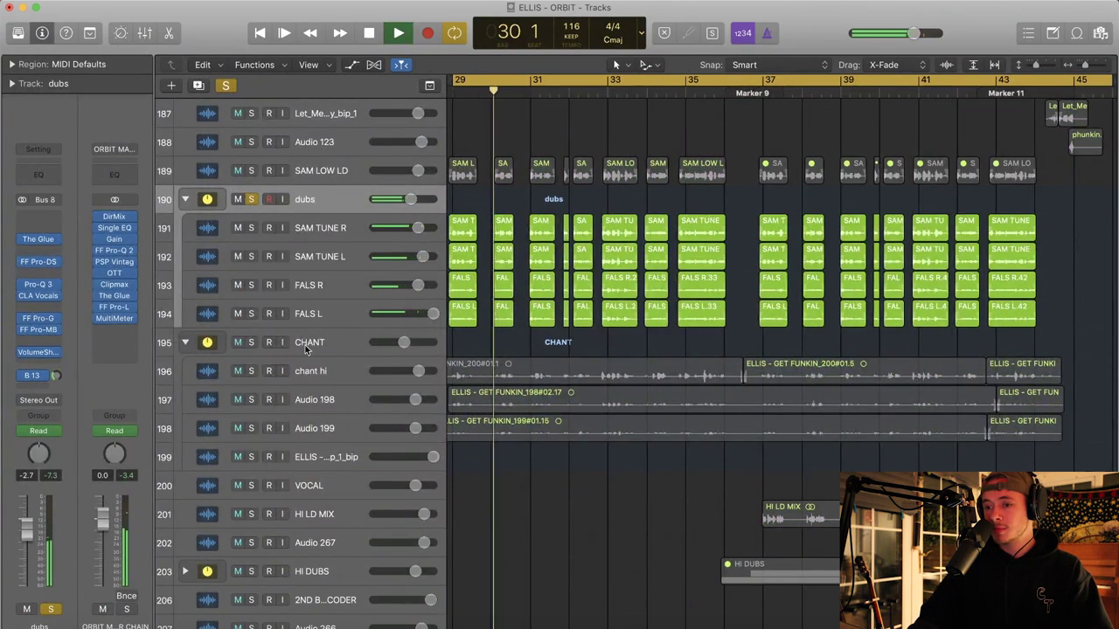
Switch the solo from the dubs stack to the CHANT stack and listen to the chant vocals
{"action": "left_click", "coordinate": [249, 347]}
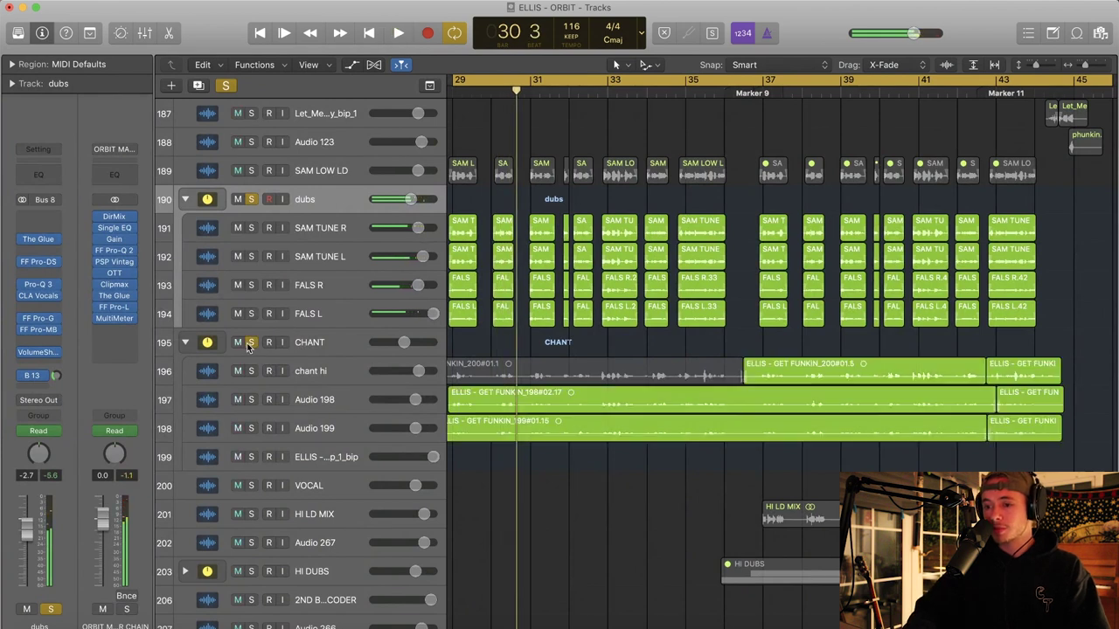
{"action": "left_click", "coordinate": [338, 344]}
{"action": "left_click", "coordinate": [252, 199]}
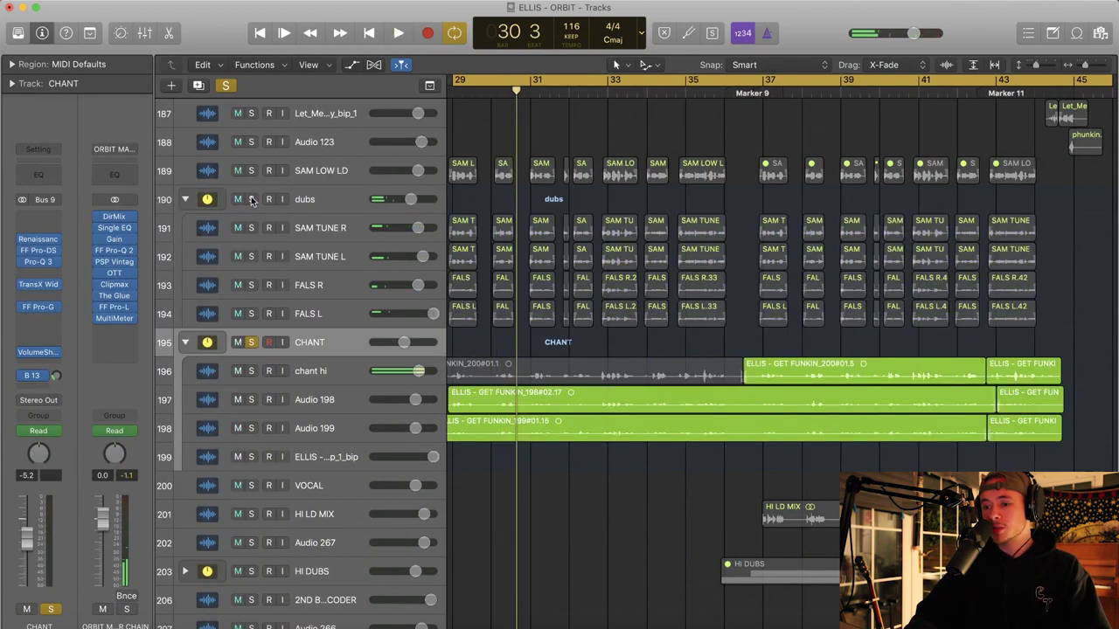
{"action": "scroll", "coordinate": [514, 280], "scroll_direction": "left", "scroll_amount": 3}
{"action": "scroll", "coordinate": [514, 279], "scroll_direction": "down", "scroll_amount": 3}
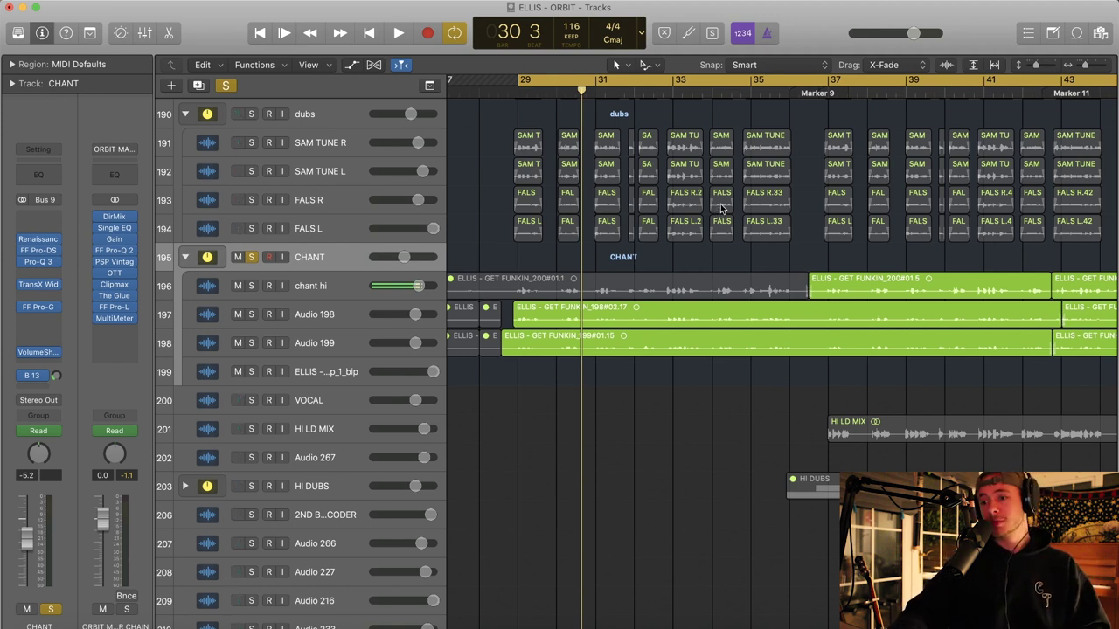
{"action": "key", "text": "space"}
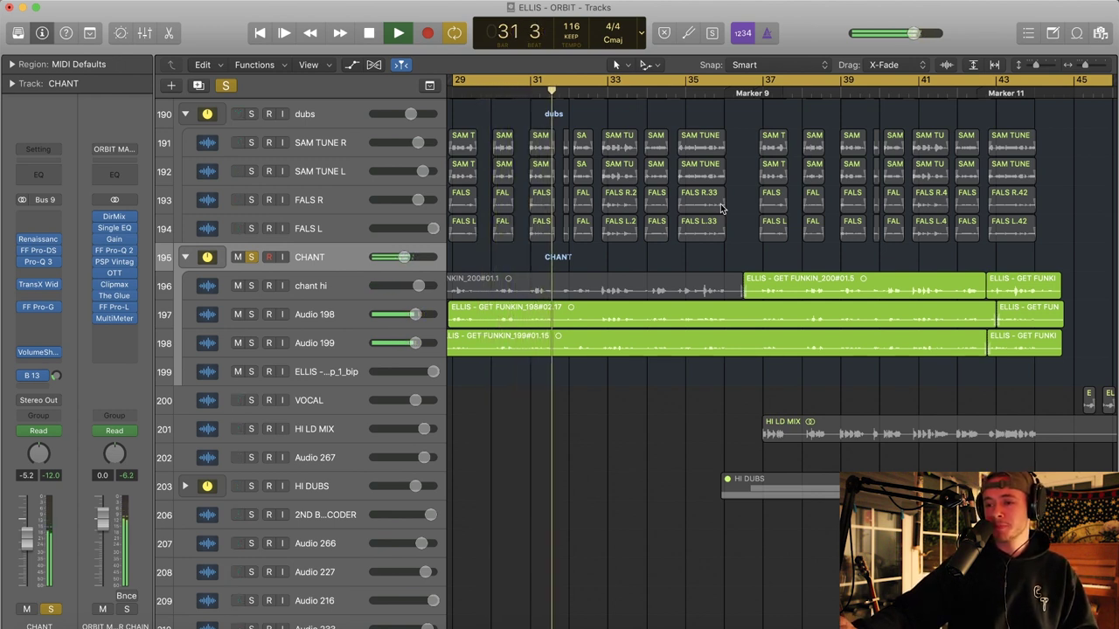
{"action": "key", "text": "space"}
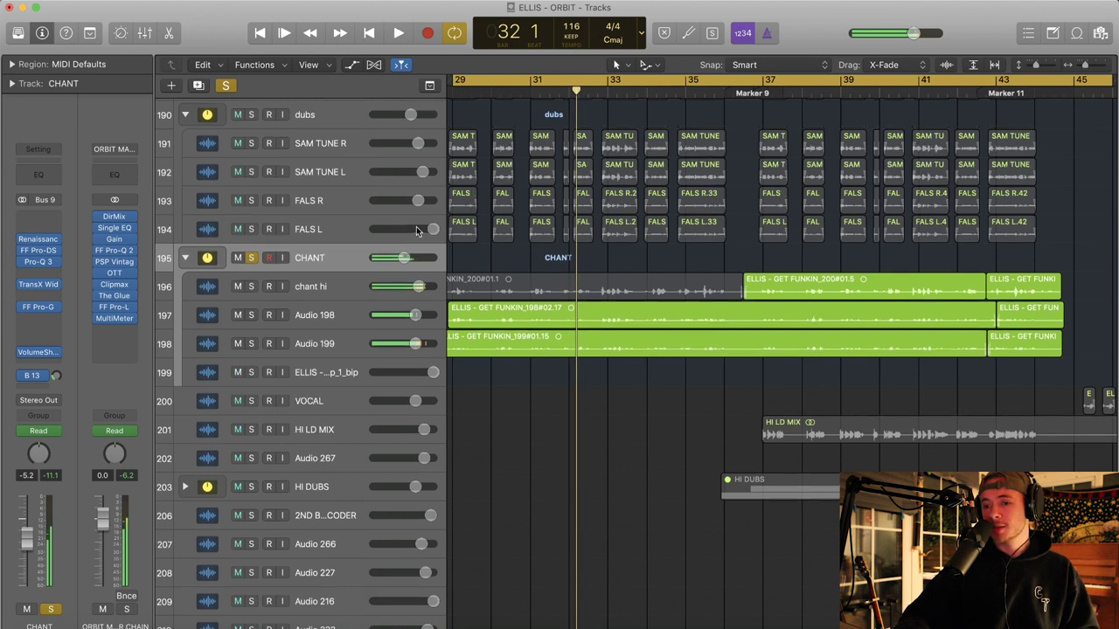
Add the dubs stack and SAM LOW LD to the soloed CHANT stack and play them together
{"action": "scroll", "coordinate": [417, 230], "scroll_direction": "up", "scroll_amount": 5}
{"action": "scroll", "coordinate": [417, 230], "scroll_direction": "left", "scroll_amount": 3}
{"action": "left_click", "coordinate": [250, 276]}
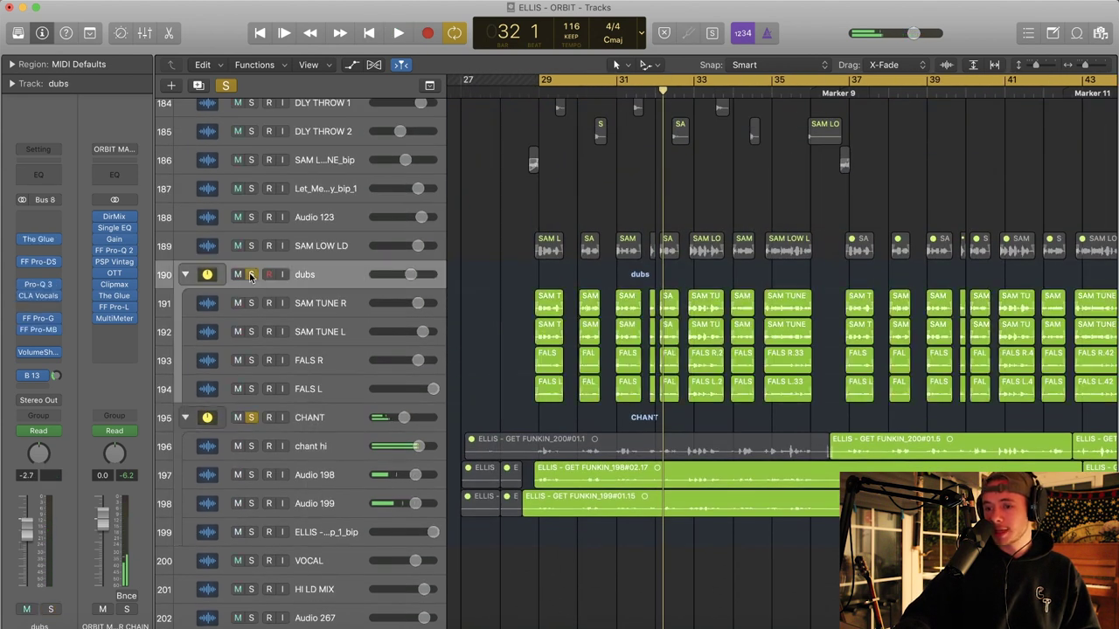
{"action": "left_click", "coordinate": [251, 246]}
{"action": "key", "text": "space"}
{"action": "scroll", "coordinate": [564, 273], "scroll_direction": "up", "scroll_amount": 2}
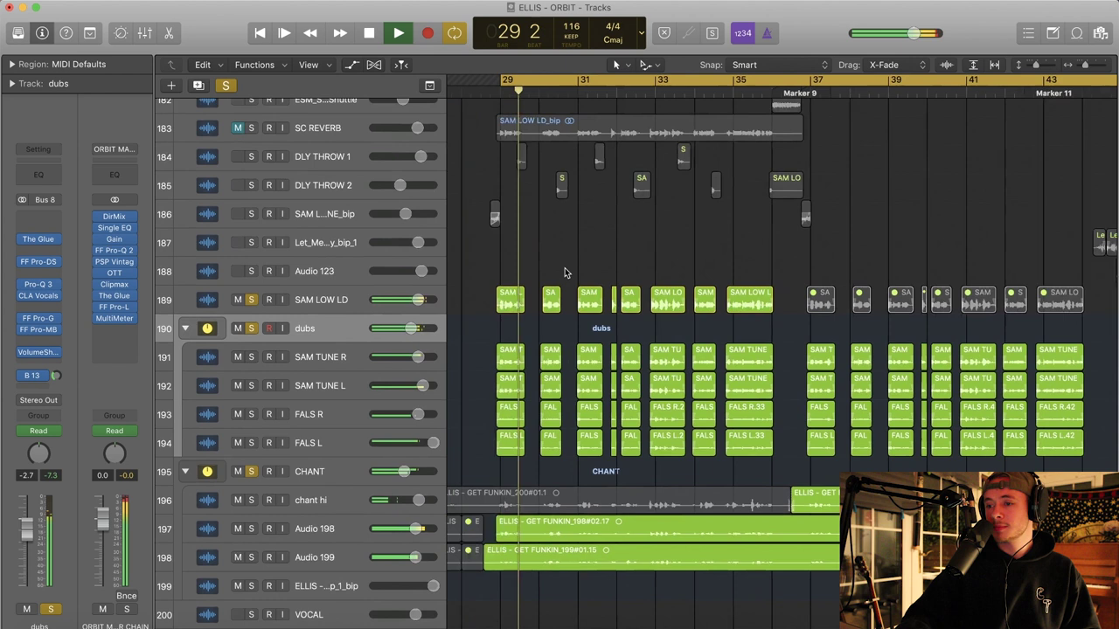
Add tracks DLY THROW 1 through Audio 123 to the playing solo and shrink the track height for an overview
{"action": "scroll", "coordinate": [564, 273], "scroll_direction": "up", "scroll_amount": 3}
{"action": "scroll", "coordinate": [564, 273], "scroll_direction": "left", "scroll_amount": 1}
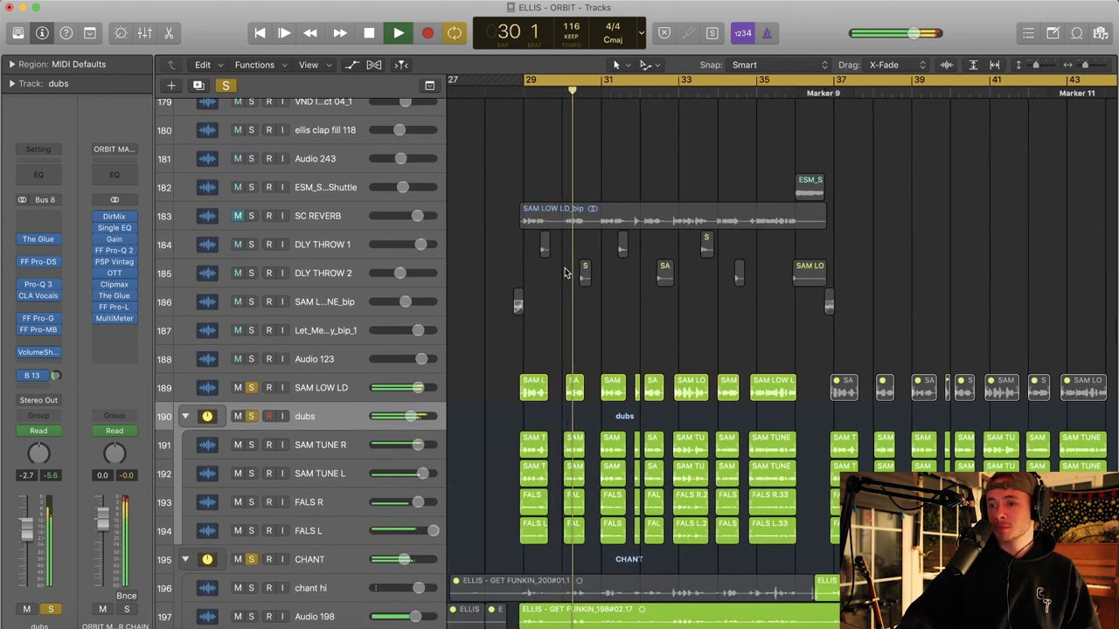
{"action": "left_click_drag", "start_coordinate": [251, 245], "coordinate": [250, 359]}
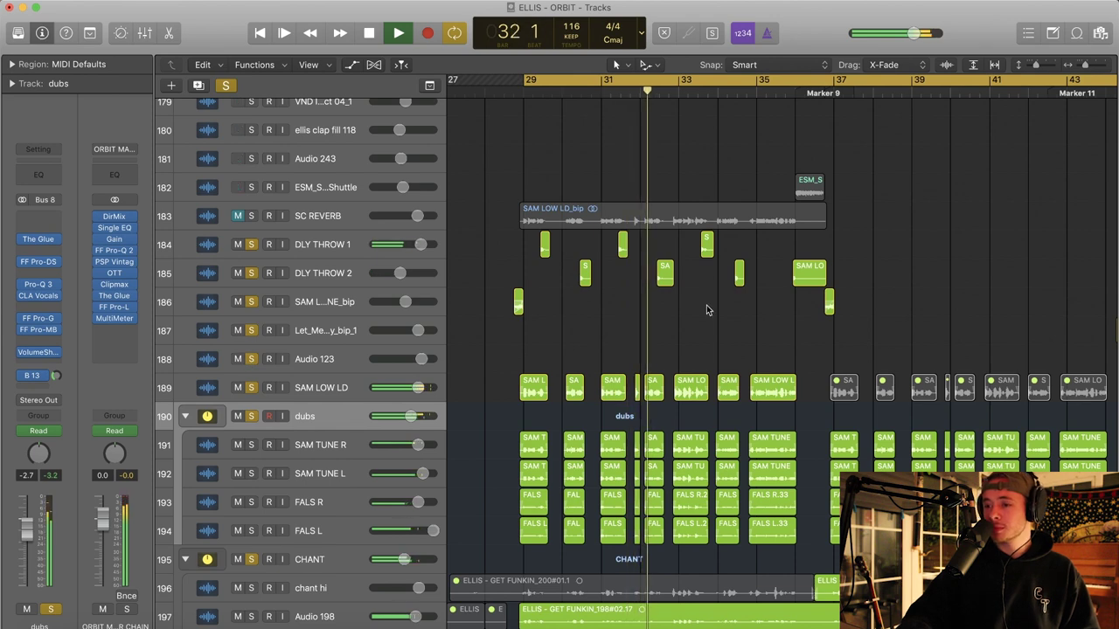
{"action": "left_click_drag", "start_coordinate": [1037, 65], "coordinate": [1029, 65]}
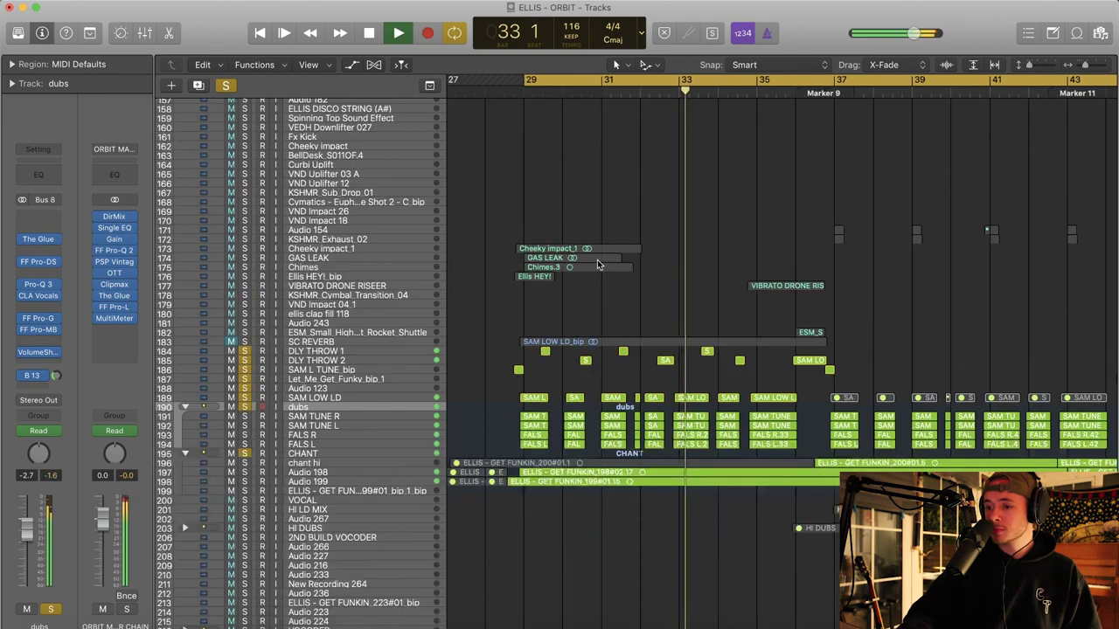
Stop playback, set the cycle range over bars 37 to 43, and clear all solos
{"action": "scroll", "coordinate": [599, 264], "scroll_direction": "down", "scroll_amount": 3}
{"action": "scroll", "coordinate": [600, 264], "scroll_direction": "right", "scroll_amount": 5}
{"action": "key", "text": "space"}
{"action": "left_click", "coordinate": [712, 79]}
{"action": "left_click_drag", "start_coordinate": [710, 83], "coordinate": [936, 83]}
{"action": "left_click", "coordinate": [225, 85]}
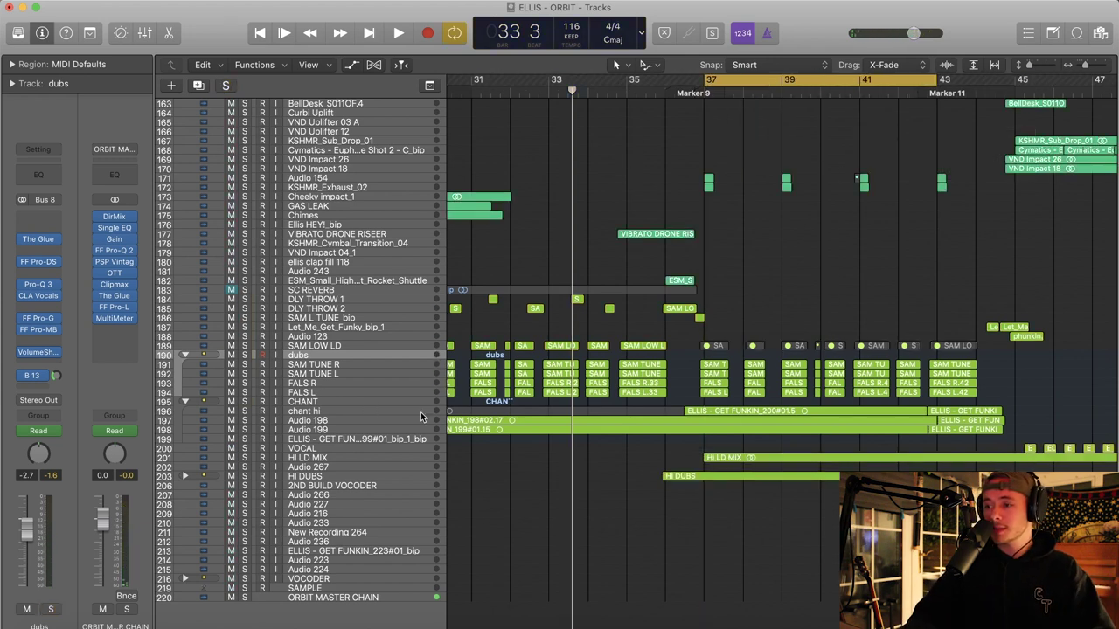
Enlarge the tracks, solo HI LD MIX and the HI DUBS stack, and play them from bar 37
{"action": "left_click_drag", "start_coordinate": [1030, 66], "coordinate": [1037, 67]}
{"action": "scroll", "coordinate": [960, 142], "scroll_direction": "down", "scroll_amount": 5}
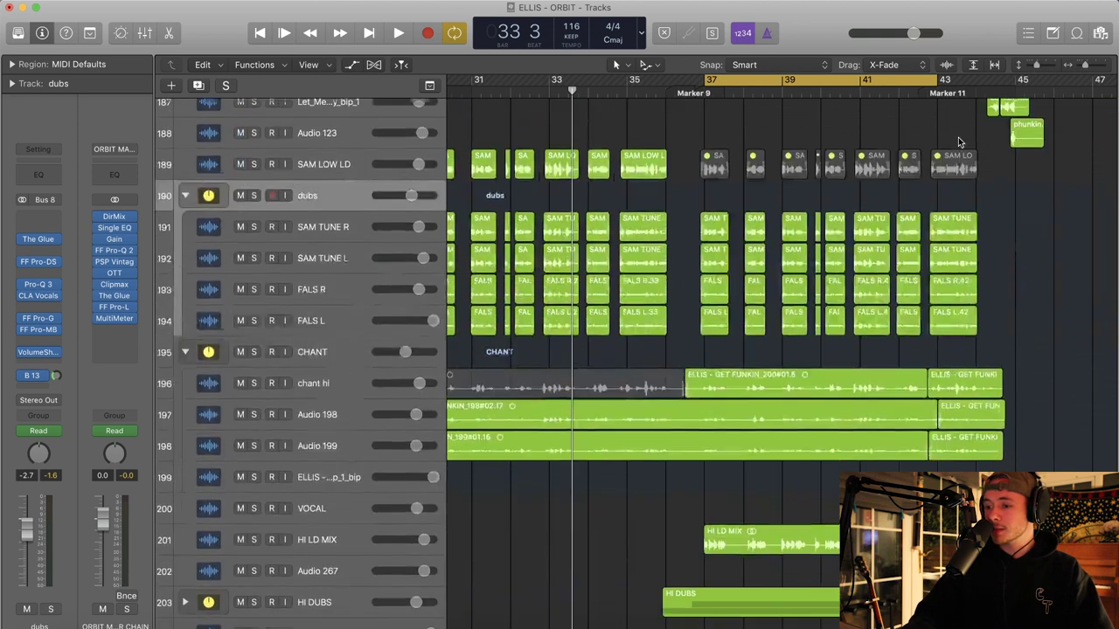
{"action": "scroll", "coordinate": [253, 347], "scroll_direction": "down", "scroll_amount": 6}
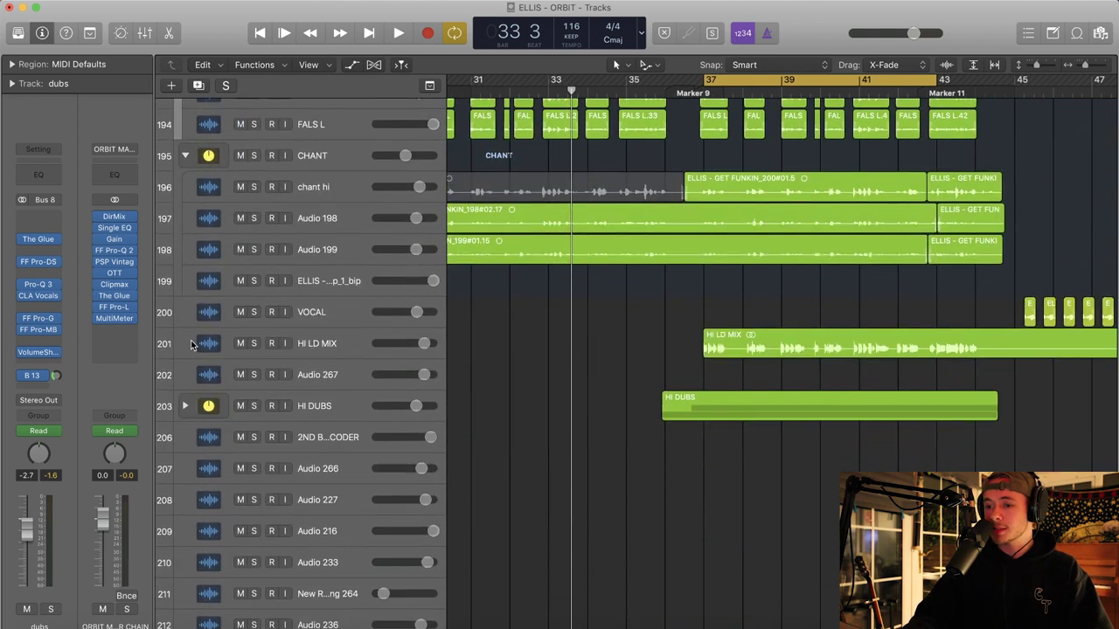
{"action": "left_click", "coordinate": [253, 343]}
{"action": "left_click", "coordinate": [253, 406]}
{"action": "left_click", "coordinate": [689, 93]}
{"action": "key", "text": "space"}
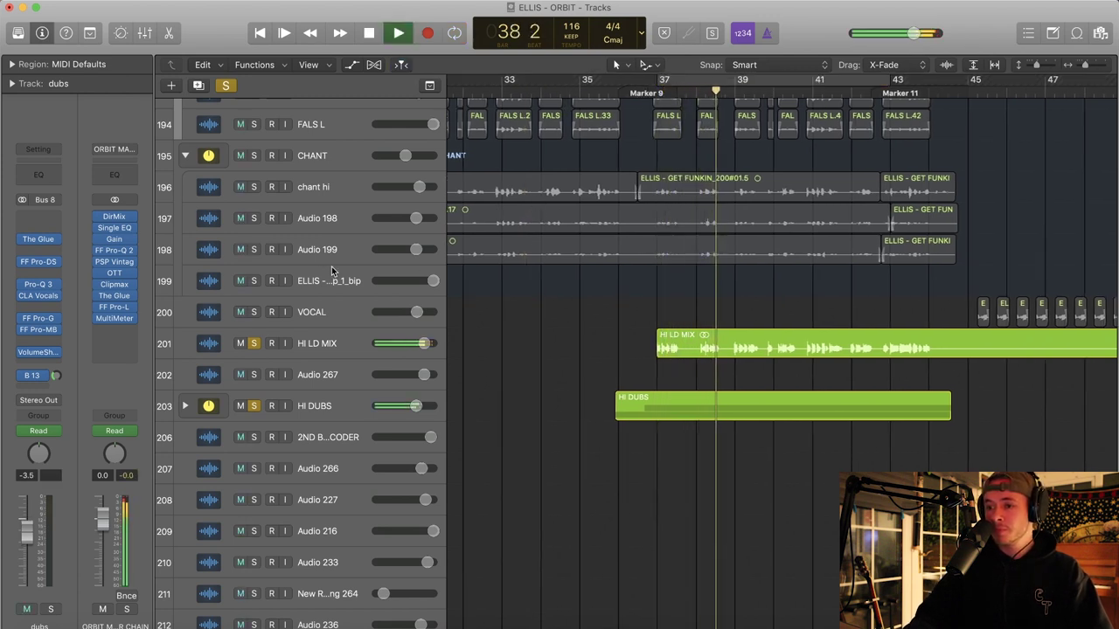
Stop playback, clear the current solos, and play only the chant hi track from around bar 37
{"action": "key", "text": "space"}
{"action": "left_click", "coordinate": [331, 190]}
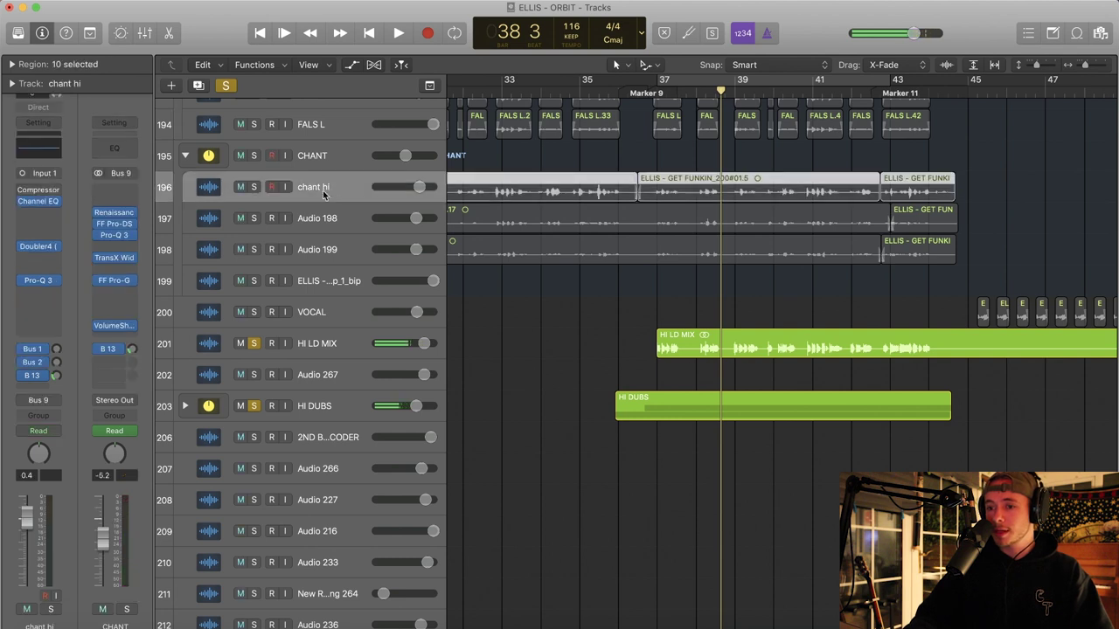
{"action": "left_click", "coordinate": [254, 155]}
{"action": "left_click", "coordinate": [254, 155]}
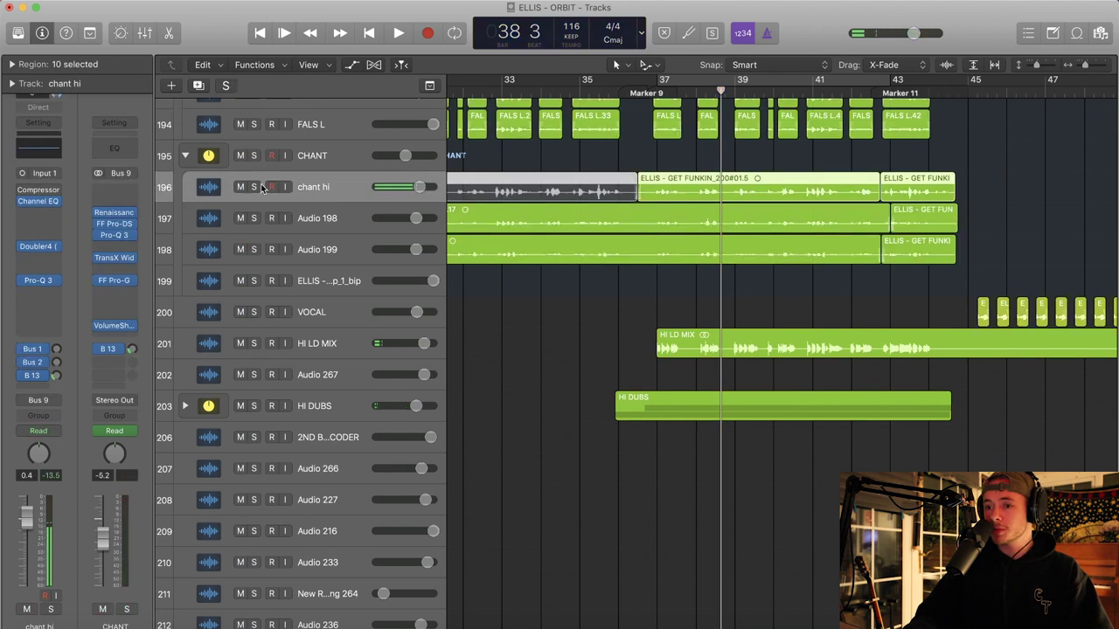
{"action": "left_click", "coordinate": [254, 186]}
{"action": "left_click", "coordinate": [657, 93]}
{"action": "key", "text": "space"}
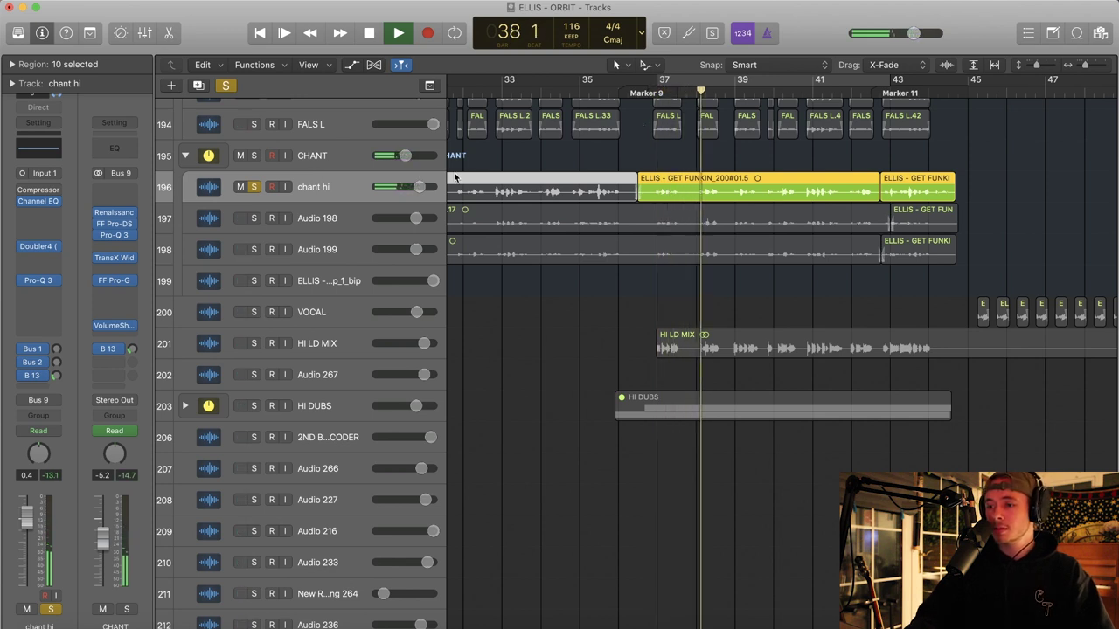
Add the CHANT stack, HI DUBS and HI LD MIX to the solo during playback
{"action": "left_click", "coordinate": [253, 155]}
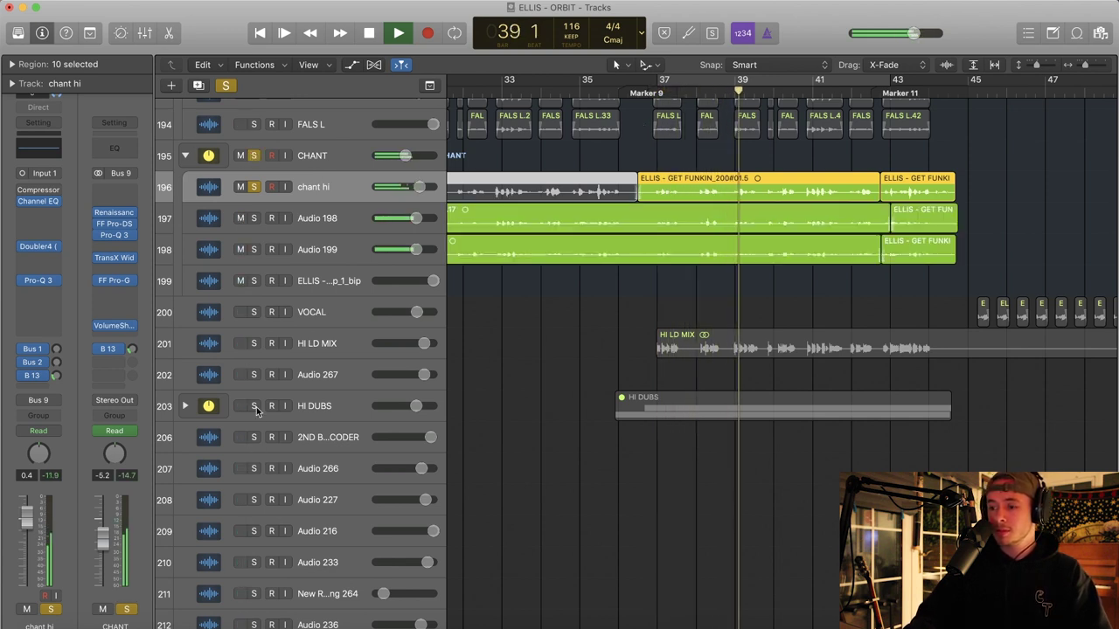
{"action": "left_click", "coordinate": [254, 406]}
{"action": "left_click", "coordinate": [253, 343]}
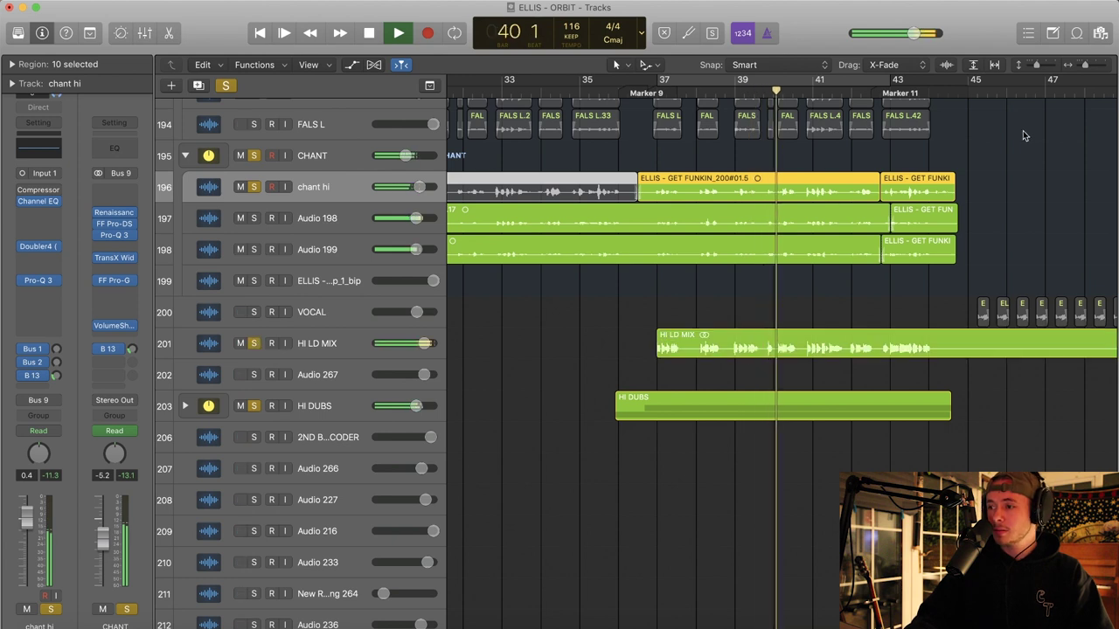
Shrink the track height for an overview, clear all solos to hear the full section, and stop playback
{"action": "left_click_drag", "start_coordinate": [1036, 66], "coordinate": [1027, 67]}
{"action": "scroll", "coordinate": [747, 190], "scroll_direction": "right", "scroll_amount": 3}
{"action": "scroll", "coordinate": [747, 190], "scroll_direction": "up", "scroll_amount": 5}
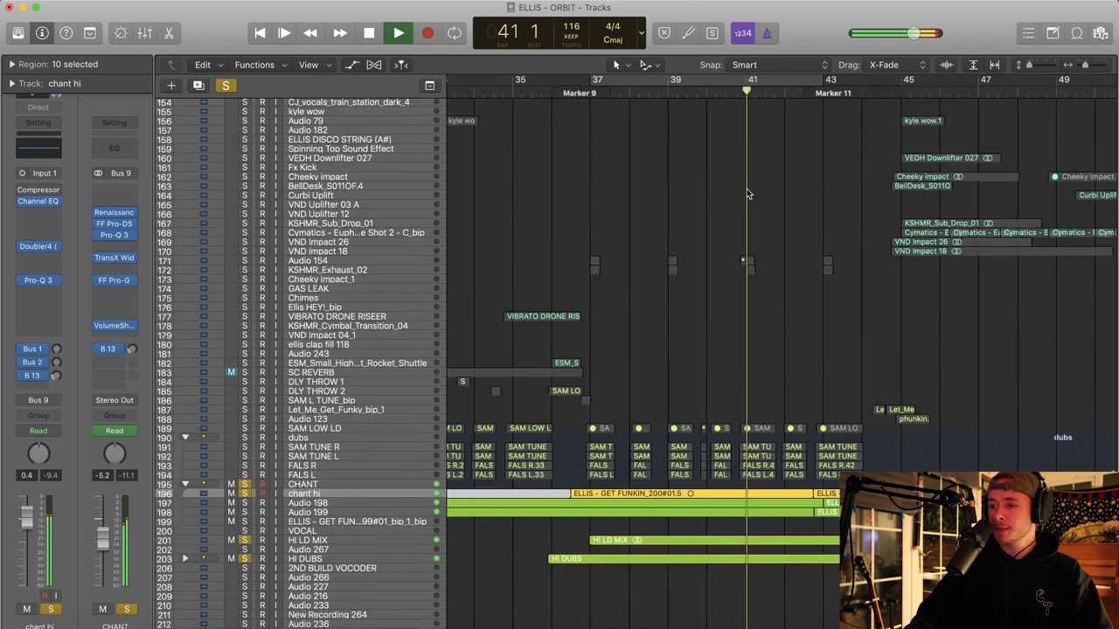
{"action": "left_click", "coordinate": [227, 85]}
{"action": "scroll", "coordinate": [740, 189], "scroll_direction": "up", "scroll_amount": 2}
{"action": "scroll", "coordinate": [739, 189], "scroll_direction": "down", "scroll_amount": 2}
{"action": "key", "text": "space"}
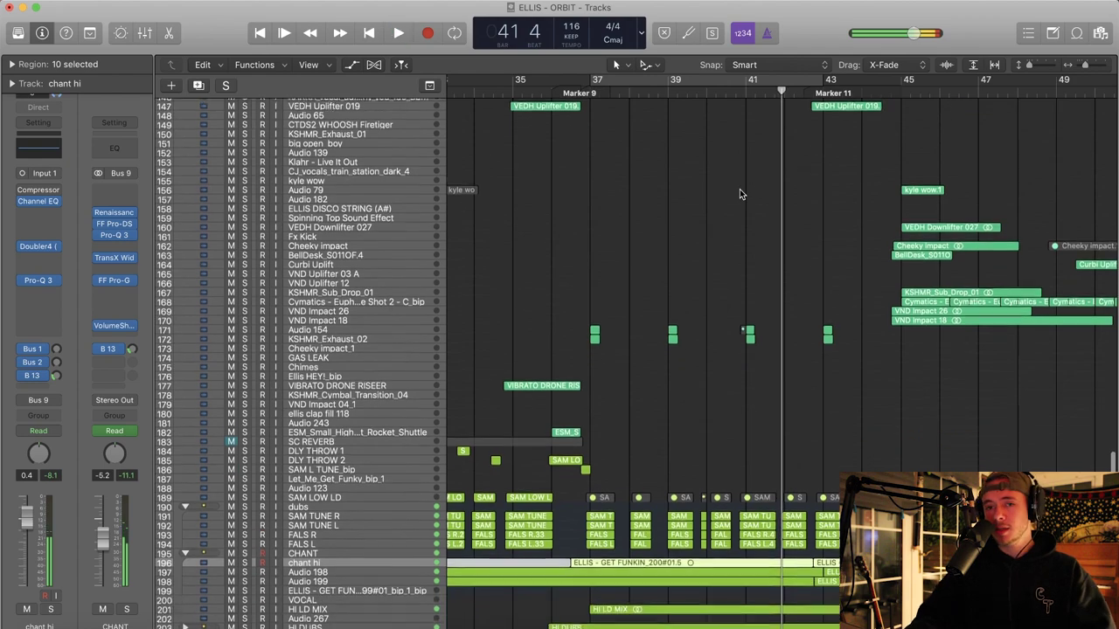
Set the cycle range over bars 45 to 53, between Marker 11 and Marker 12
{"action": "scroll", "coordinate": [739, 189], "scroll_direction": "right", "scroll_amount": 5}
{"action": "scroll", "coordinate": [740, 190], "scroll_direction": "up", "scroll_amount": 10}
{"action": "scroll", "coordinate": [740, 191], "scroll_direction": "right", "scroll_amount": 2}
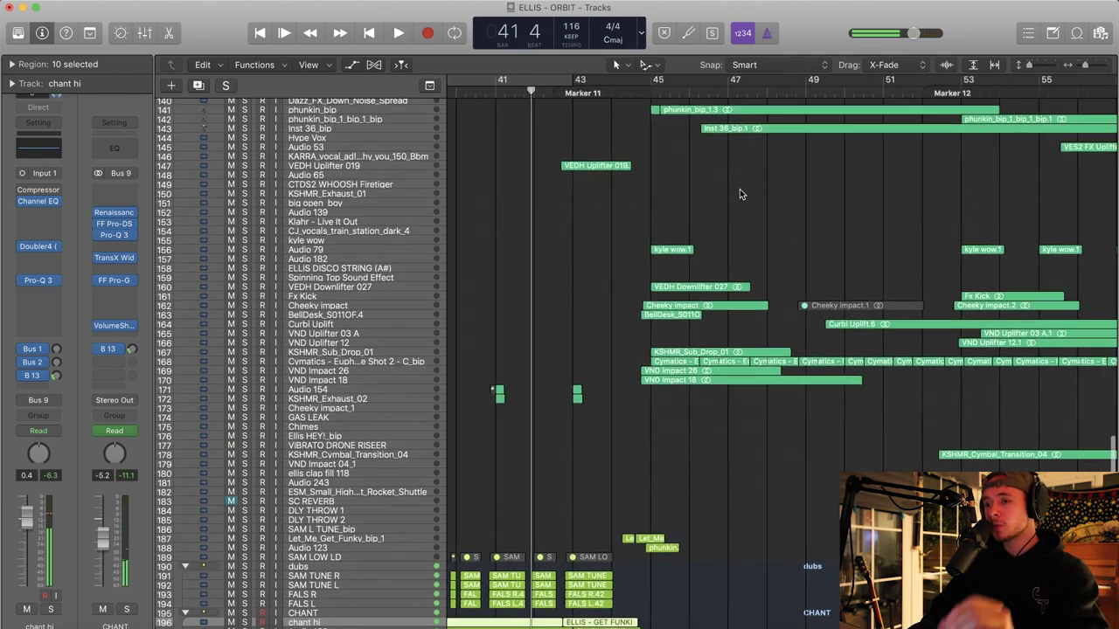
{"action": "scroll", "coordinate": [740, 189], "scroll_direction": "up", "scroll_amount": 10}
{"action": "scroll", "coordinate": [739, 189], "scroll_direction": "down", "scroll_amount": 5}
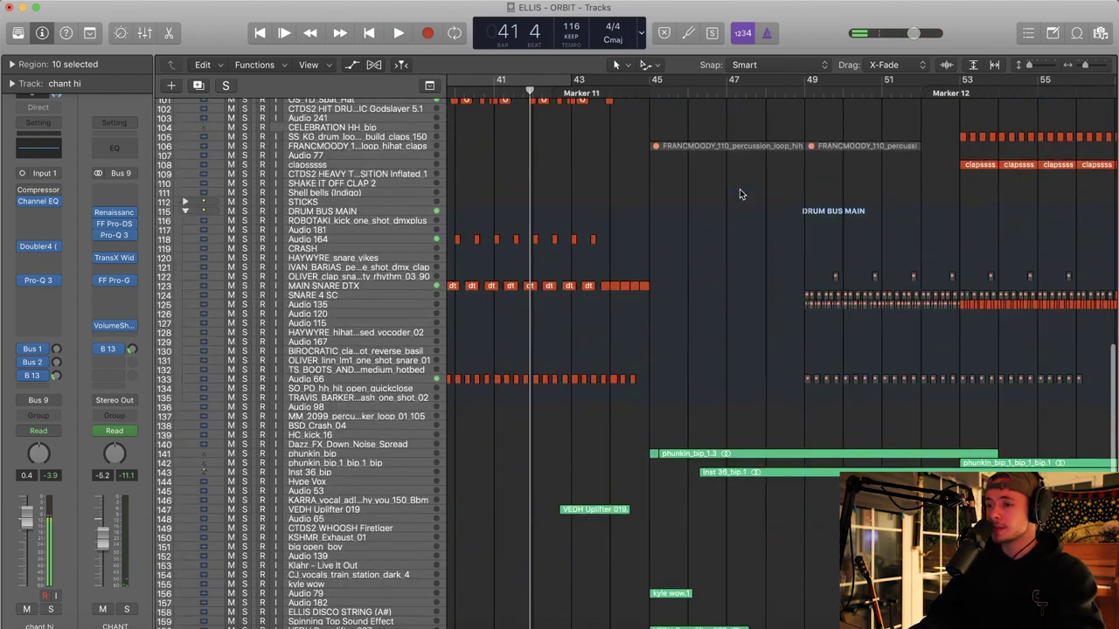
{"action": "left_click_drag", "start_coordinate": [651, 85], "coordinate": [950, 127]}
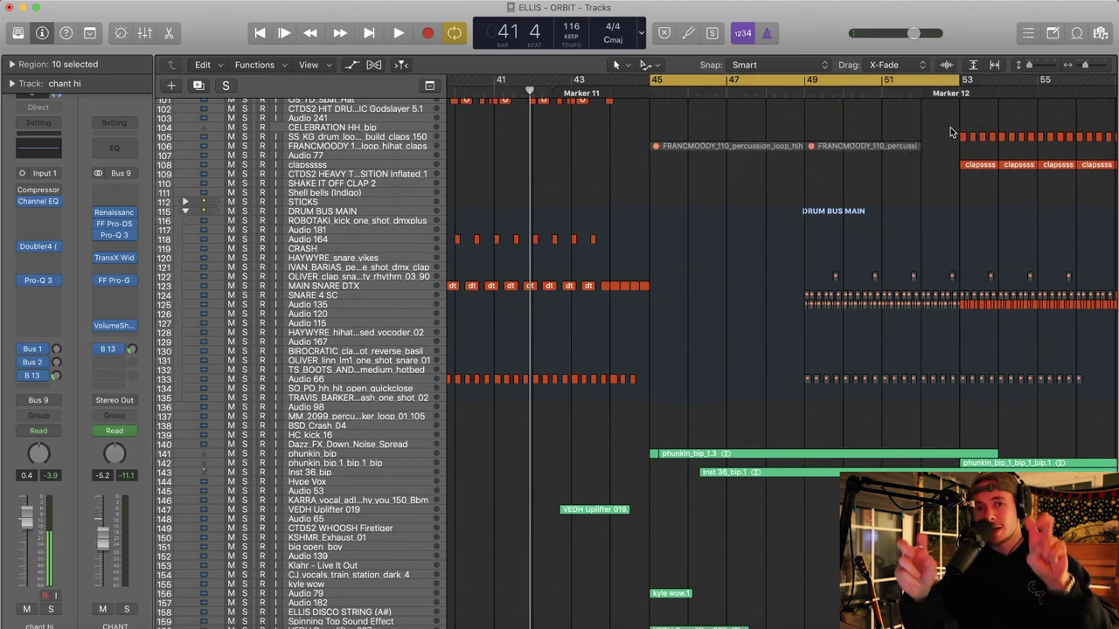
Select and solo the phunkin_bip track and enlarge the track height to show its region in detail
{"action": "scroll", "coordinate": [911, 202], "scroll_direction": "down", "scroll_amount": 10}
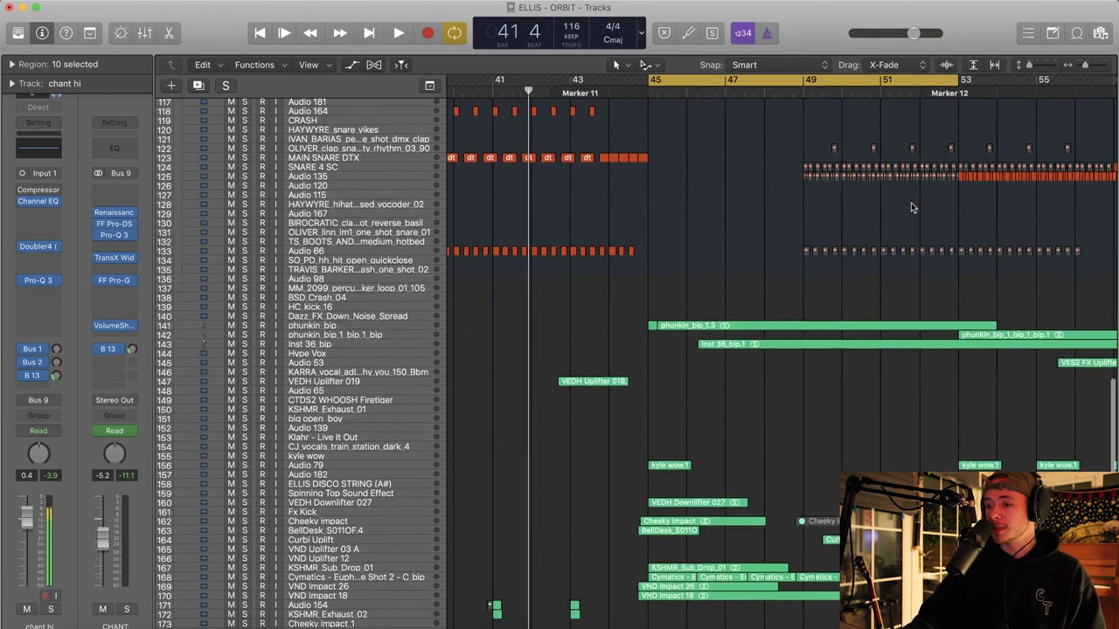
{"action": "left_click", "coordinate": [318, 327]}
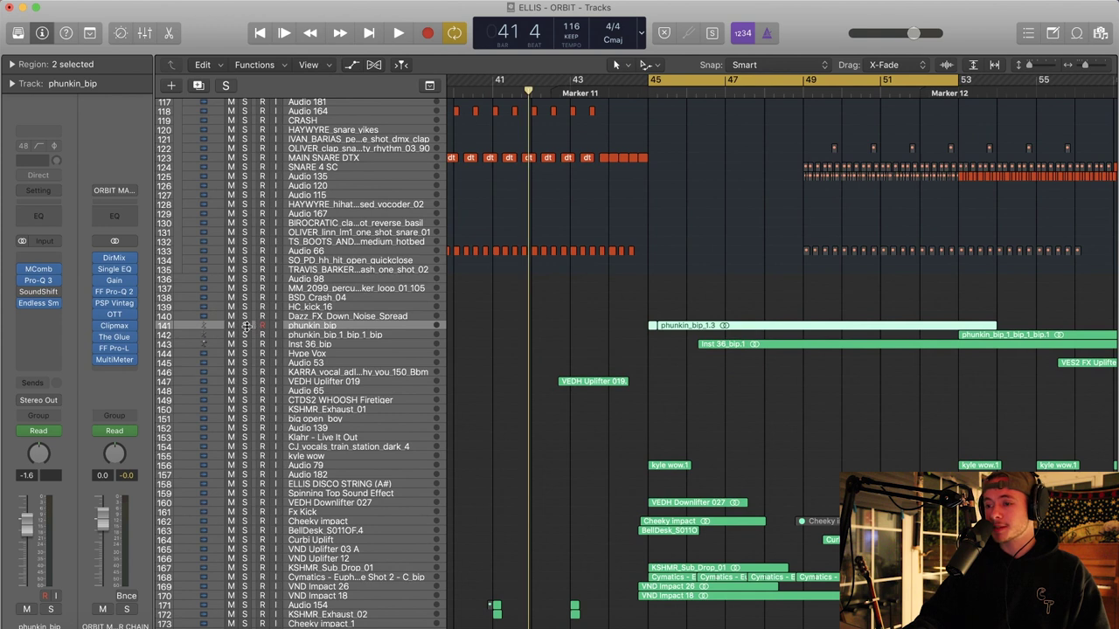
{"action": "left_click", "coordinate": [245, 326]}
{"action": "left_click_drag", "start_coordinate": [1030, 70], "coordinate": [1042, 77]}
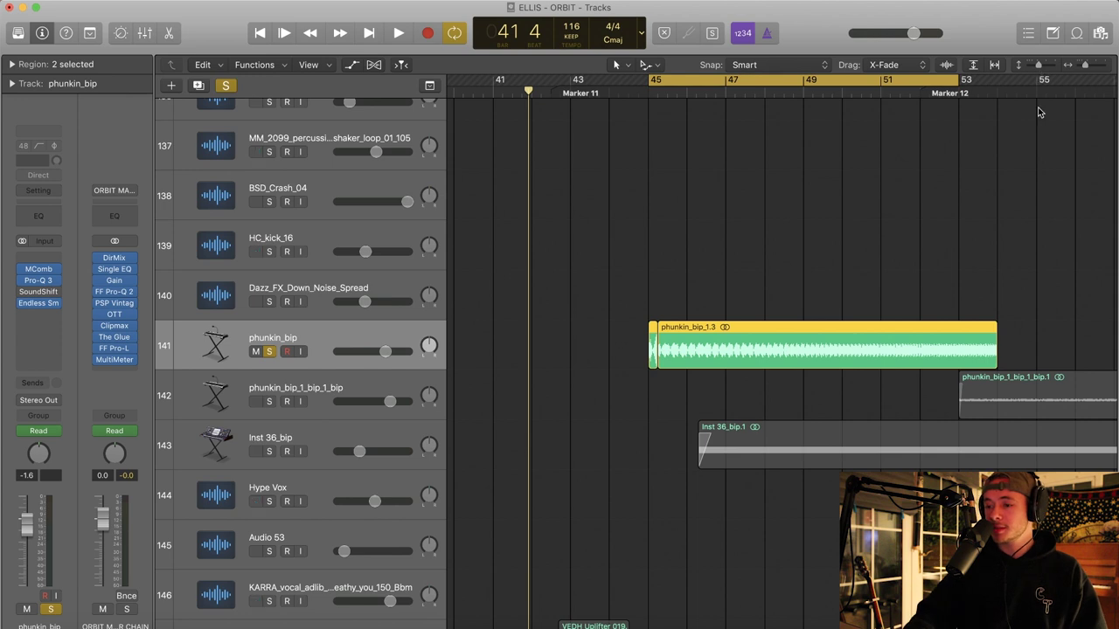
Play the soloed phunkin_bip from bar 45, add phunkin_bip_1_bip_1_bip to the solo, turn cycling off, and stop near bar 59
{"action": "key", "text": "space"}
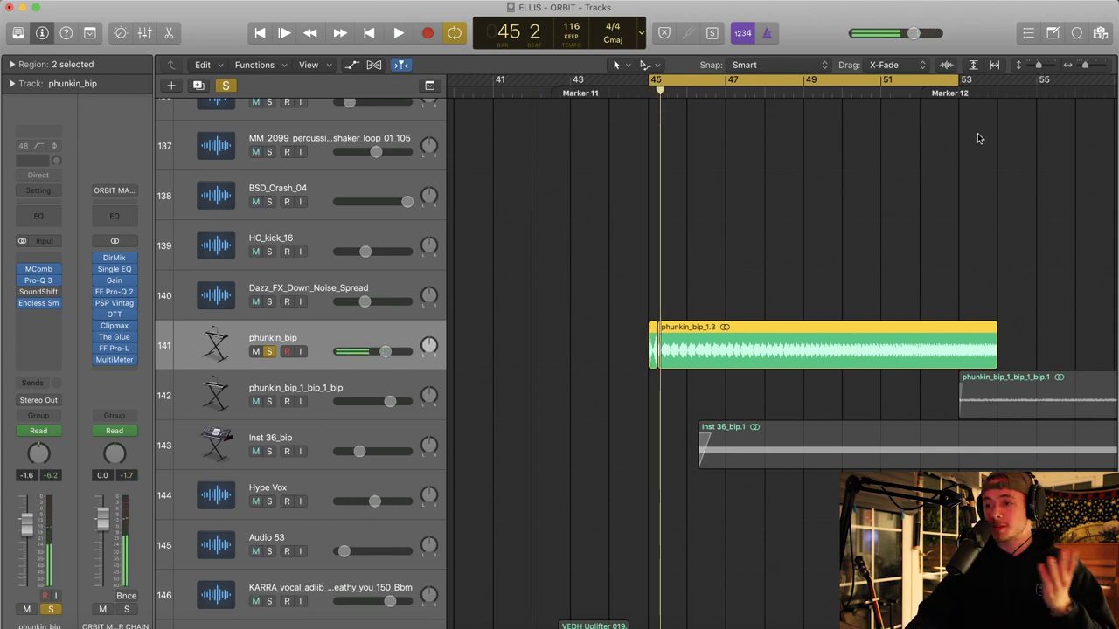
{"action": "key", "text": "space"}
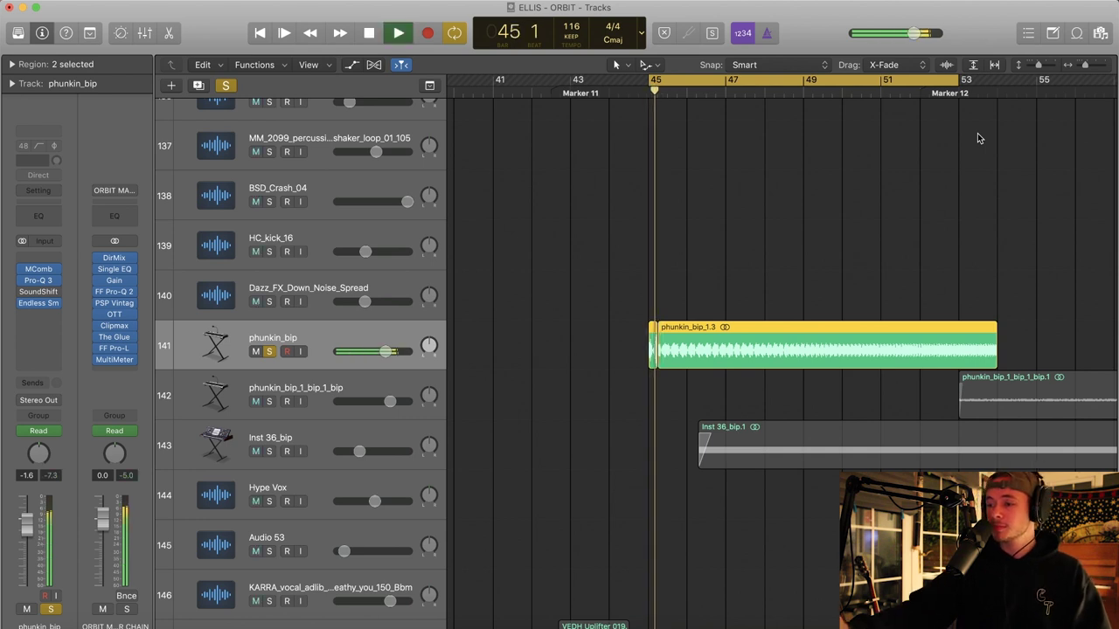
{"action": "left_click", "coordinate": [269, 401]}
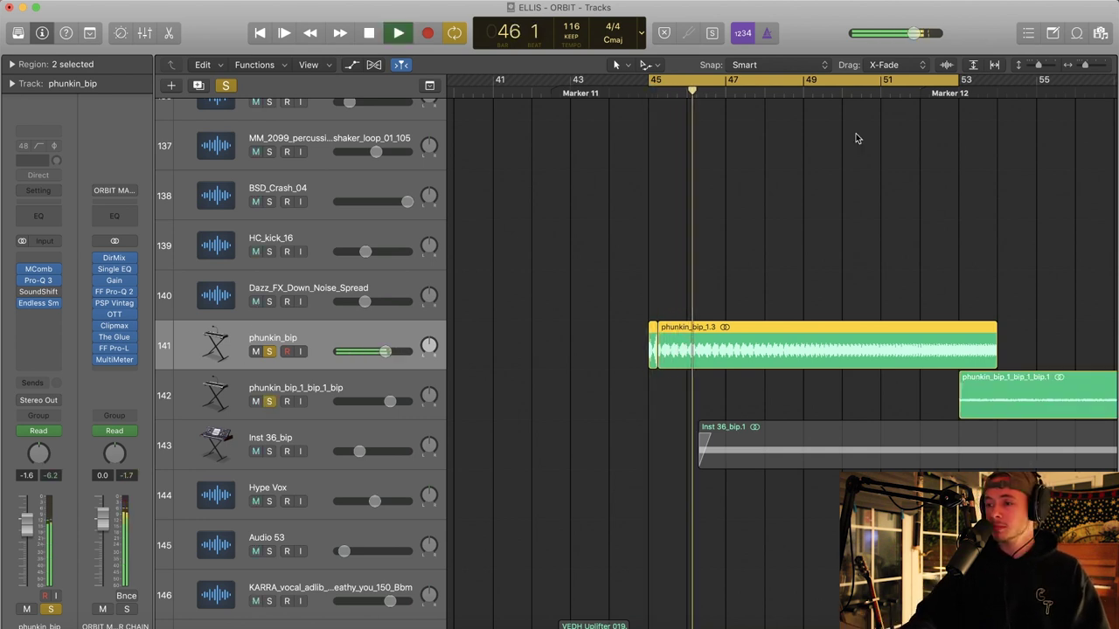
{"action": "left_click", "coordinate": [861, 78]}
{"action": "left_click_drag", "start_coordinate": [1085, 67], "coordinate": [1028, 66]}
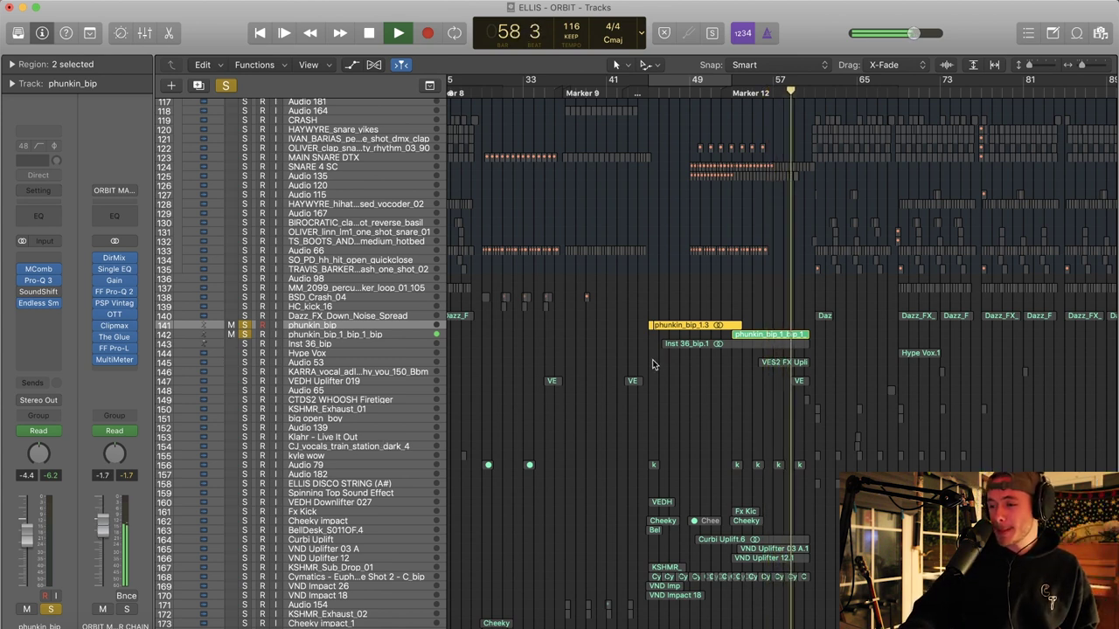
{"action": "key", "text": "space"}
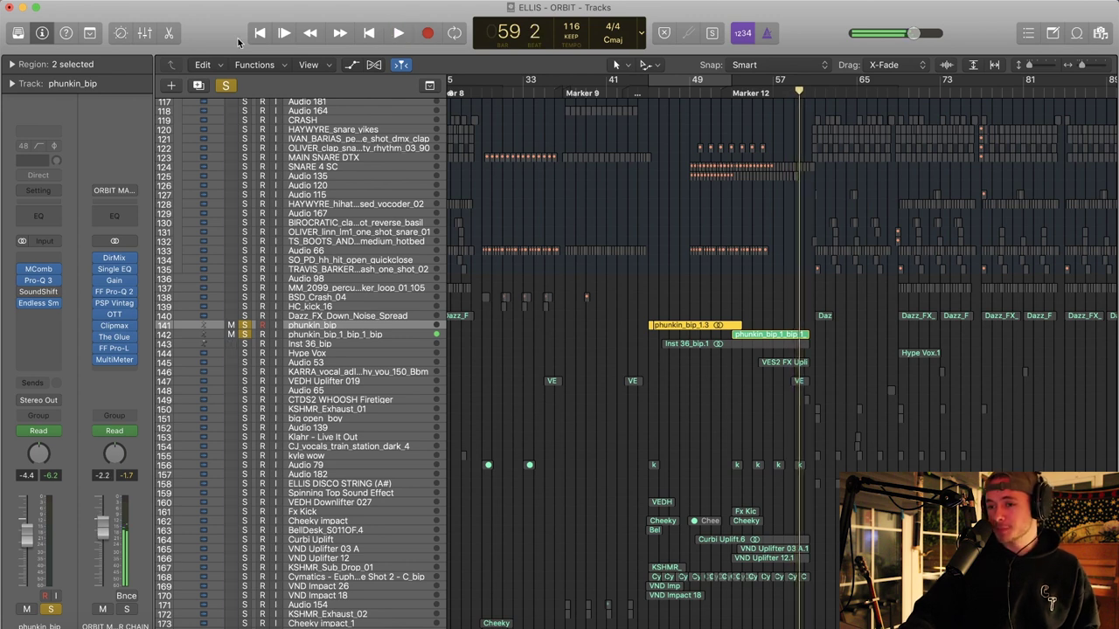
Audition the start of phunkin_bip on its own by cycling bar 45, and select the short region there
{"action": "key", "text": "s"}
{"action": "left_click_drag", "start_coordinate": [1082, 66], "coordinate": [1090, 77]}
{"action": "left_click_drag", "start_coordinate": [650, 77], "coordinate": [743, 79]}
{"action": "left_click", "coordinate": [247, 326]}
{"action": "key", "text": "space"}
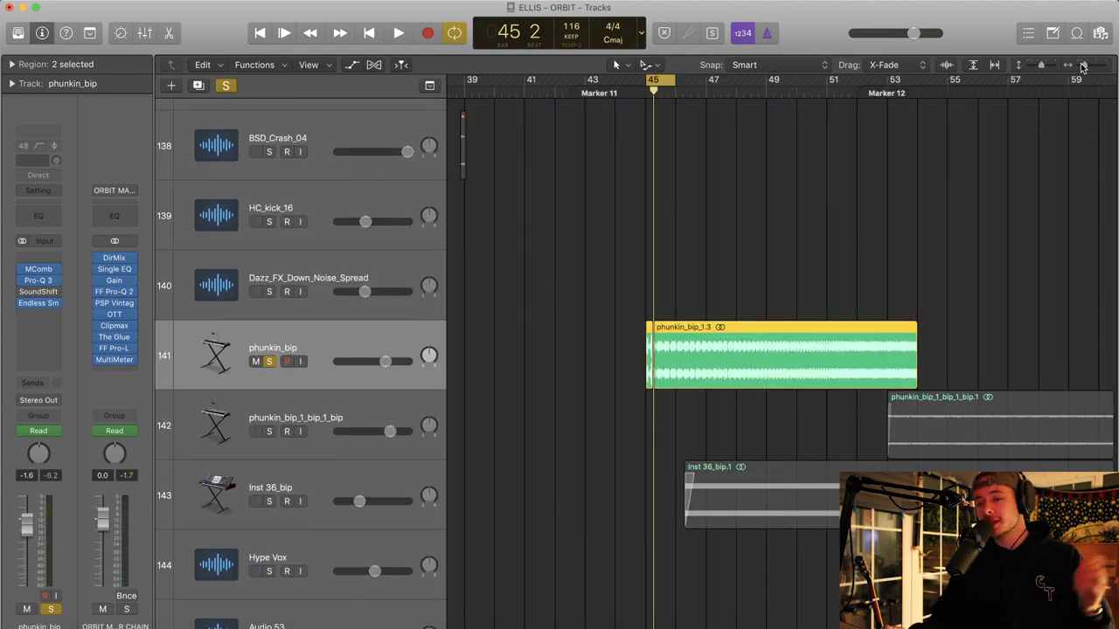
{"action": "left_click", "coordinate": [658, 311]}
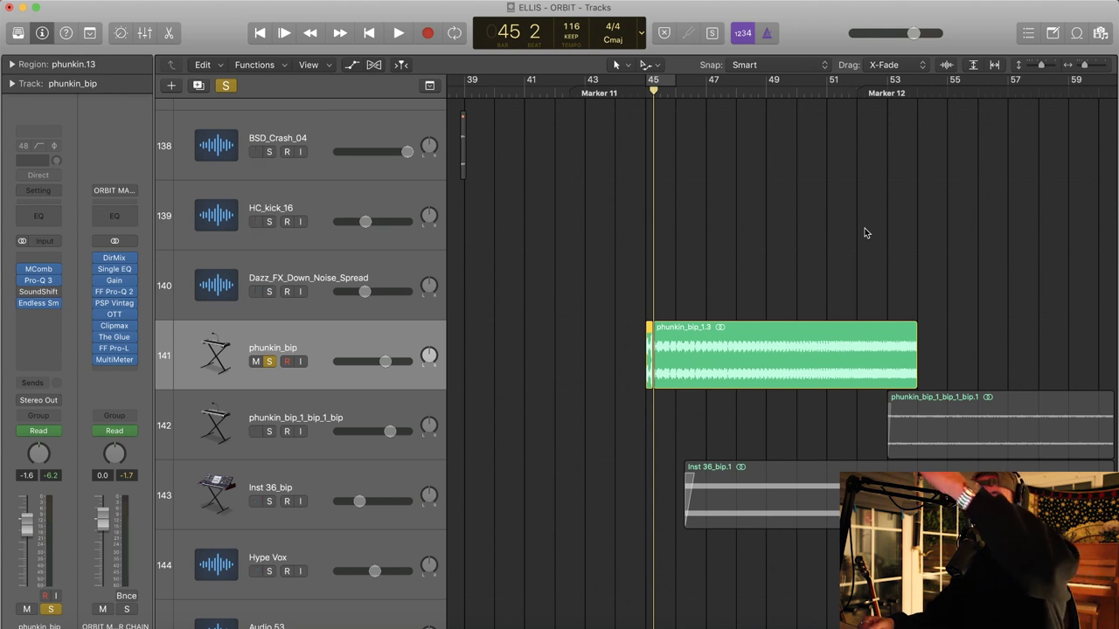
Clear the solo, select the phunkin_bip_1_bip_1_bip track, and move the playhead to bar 53 at Marker 12
{"action": "scroll", "coordinate": [865, 234], "scroll_direction": "right", "scroll_amount": 3}
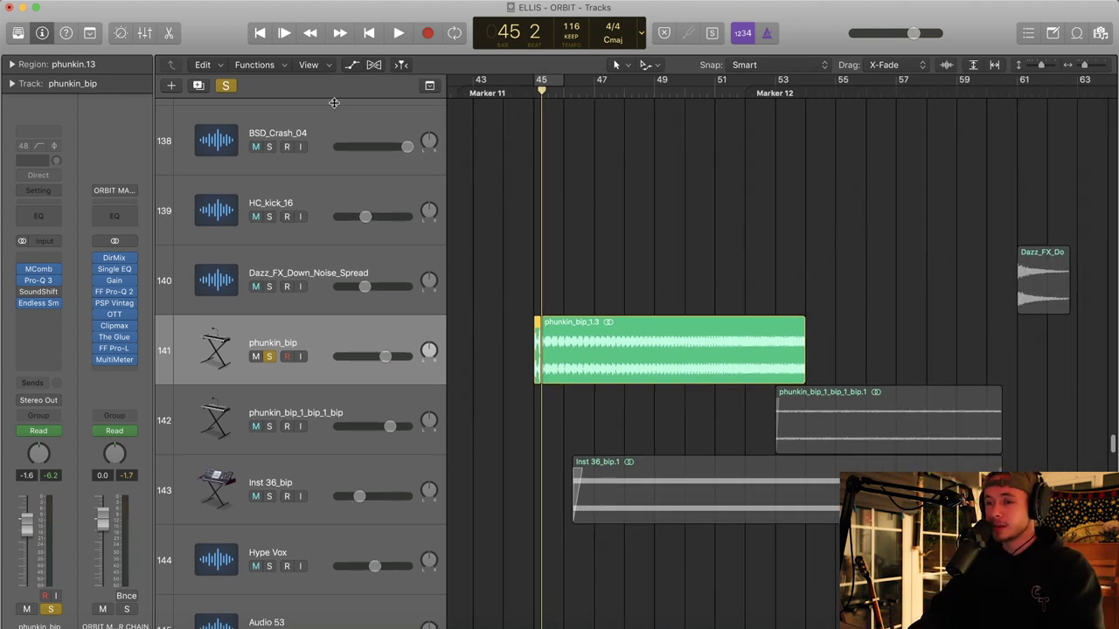
{"action": "left_click", "coordinate": [222, 85]}
{"action": "left_click", "coordinate": [352, 386]}
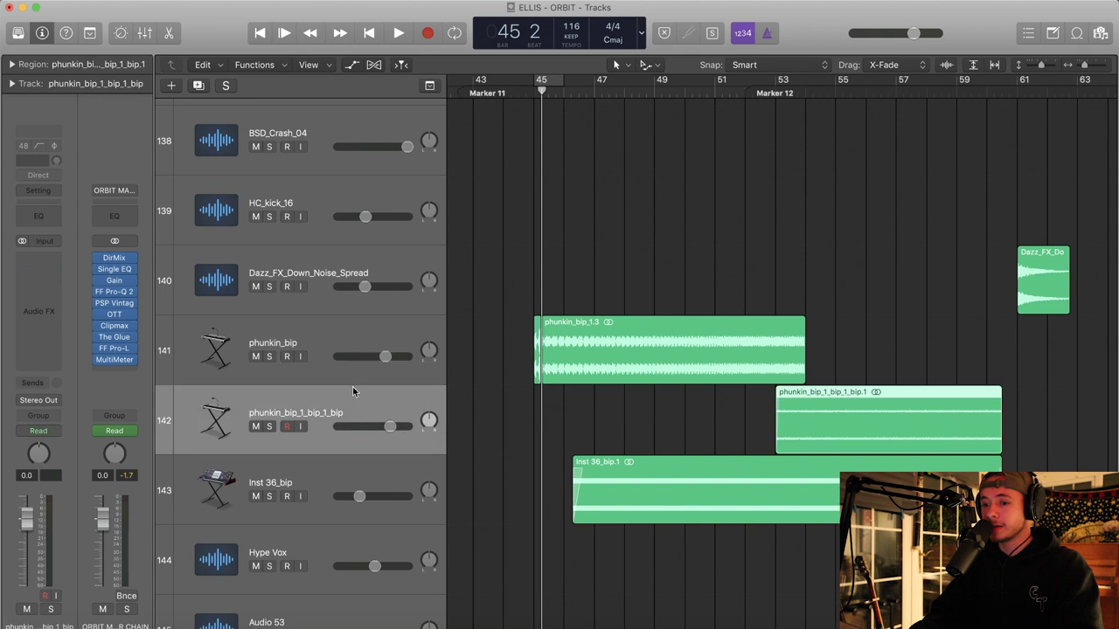
{"action": "scroll", "coordinate": [657, 340], "scroll_direction": "right", "scroll_amount": 1}
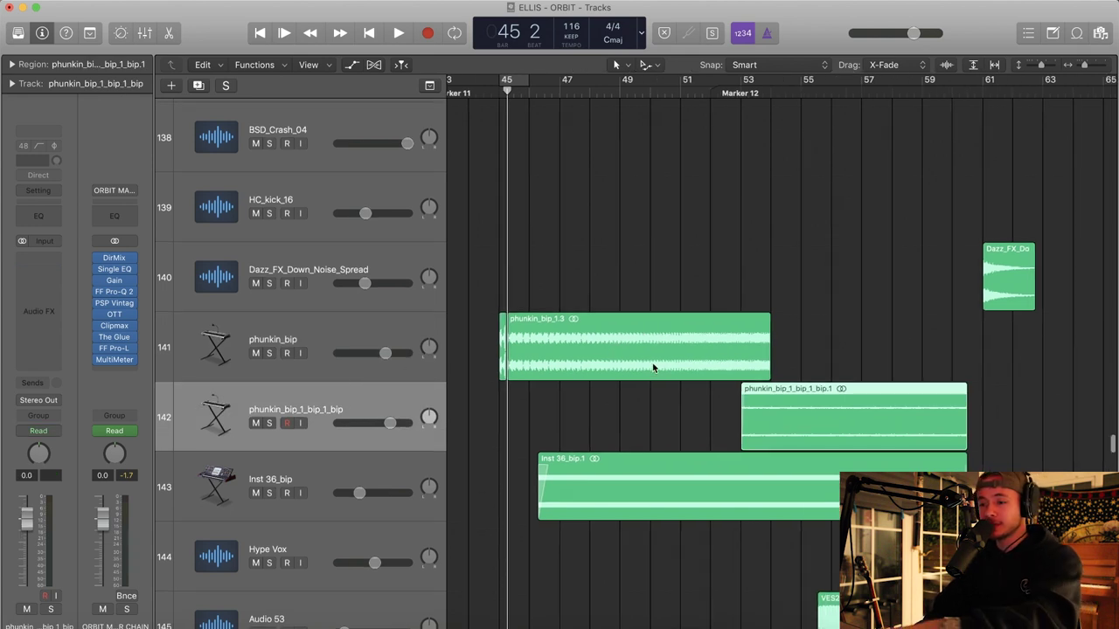
{"action": "left_click", "coordinate": [739, 90]}
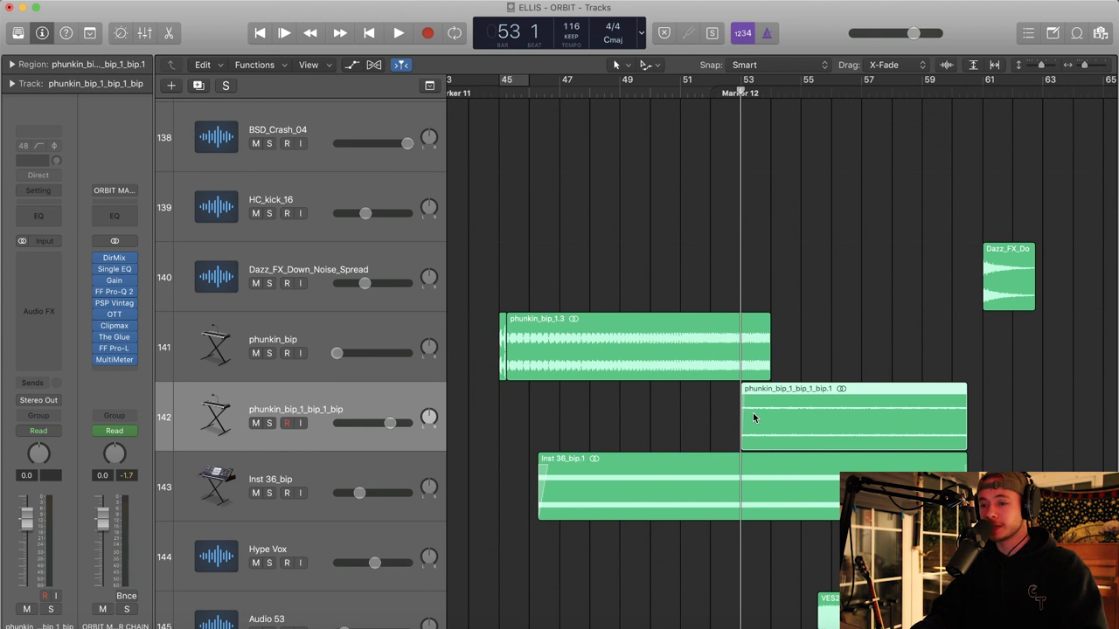
Show automation on the phunkin_bip track and switch its lane from Volume to the MComb Dry/Wet parameter
{"action": "left_click", "coordinate": [318, 331]}
{"action": "key", "text": "a"}
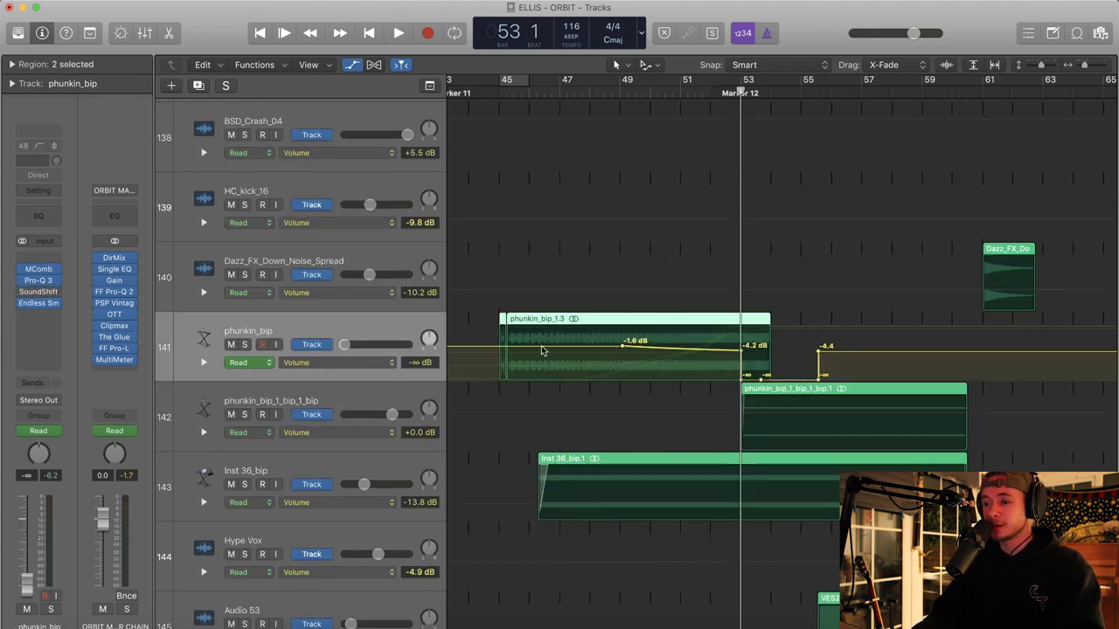
{"action": "scroll", "coordinate": [597, 325], "scroll_direction": "left", "scroll_amount": 2}
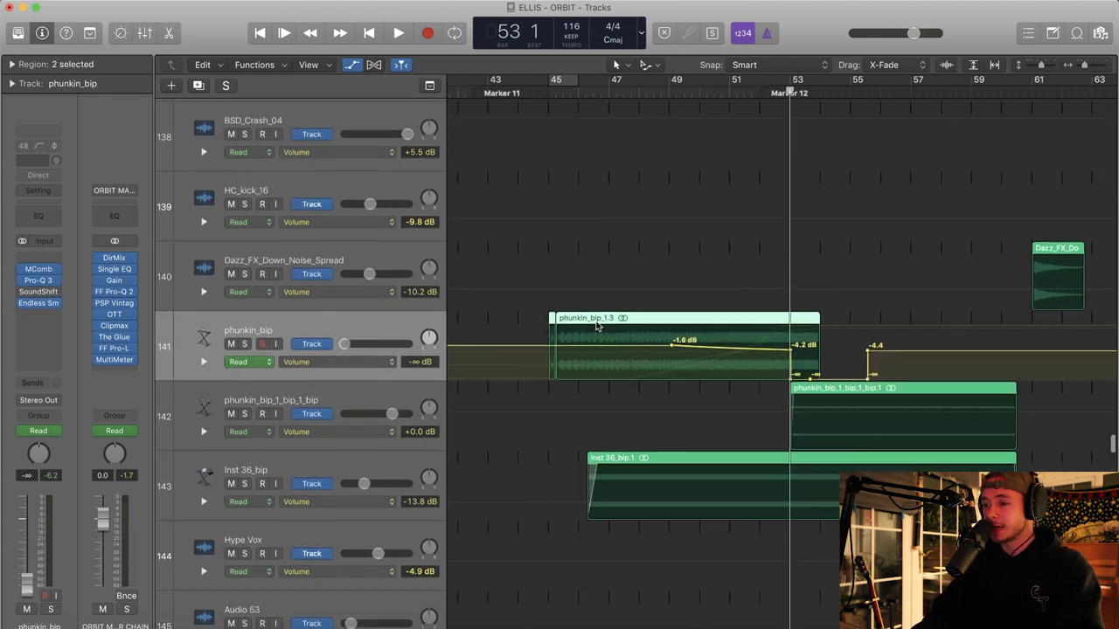
{"action": "left_click", "coordinate": [335, 368]}
{"action": "left_click", "coordinate": [378, 365]}
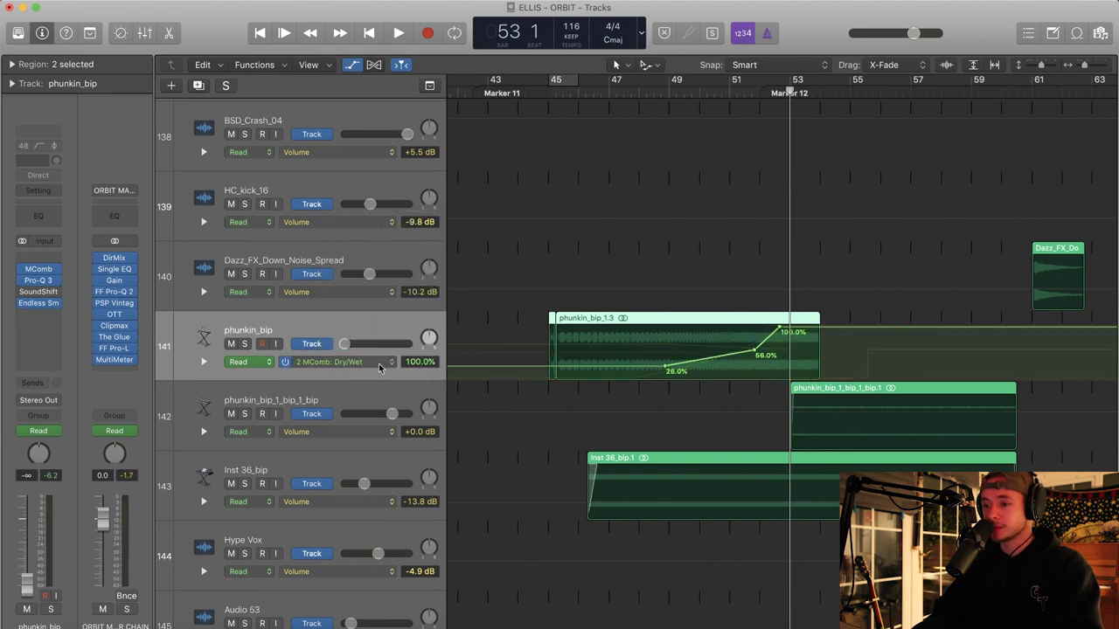
Play phunkin_bip soloed in a cycle over bars 51 to 57 while viewing its MComb and Endless Smile plug-ins
{"action": "left_click", "coordinate": [715, 83]}
{"action": "left_click", "coordinate": [39, 269]}
{"action": "key", "text": "space"}
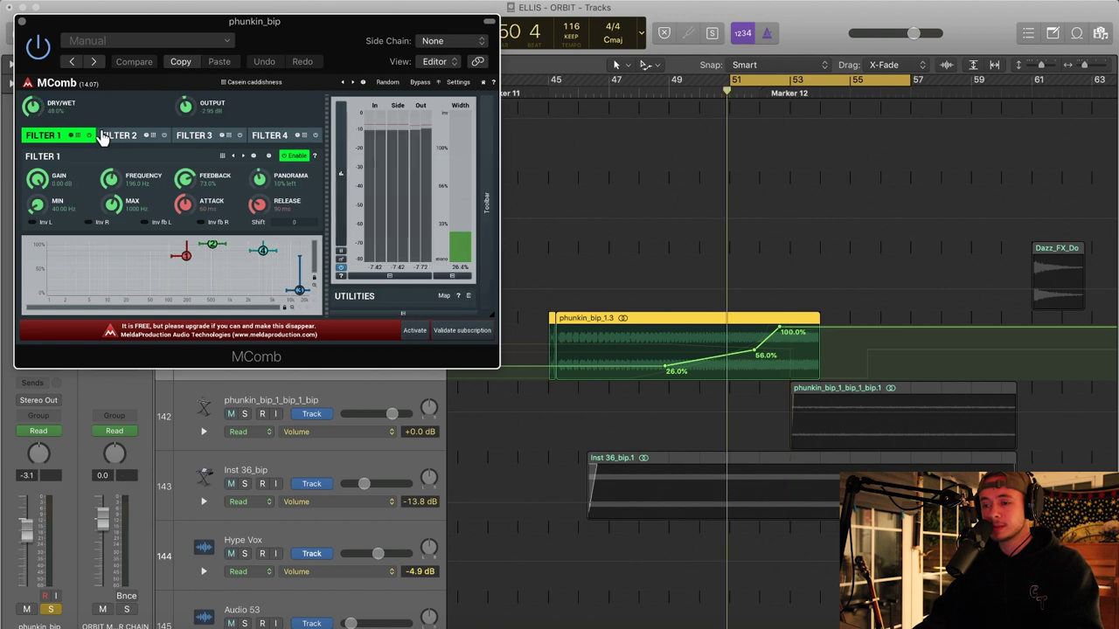
{"action": "left_click", "coordinate": [21, 22]}
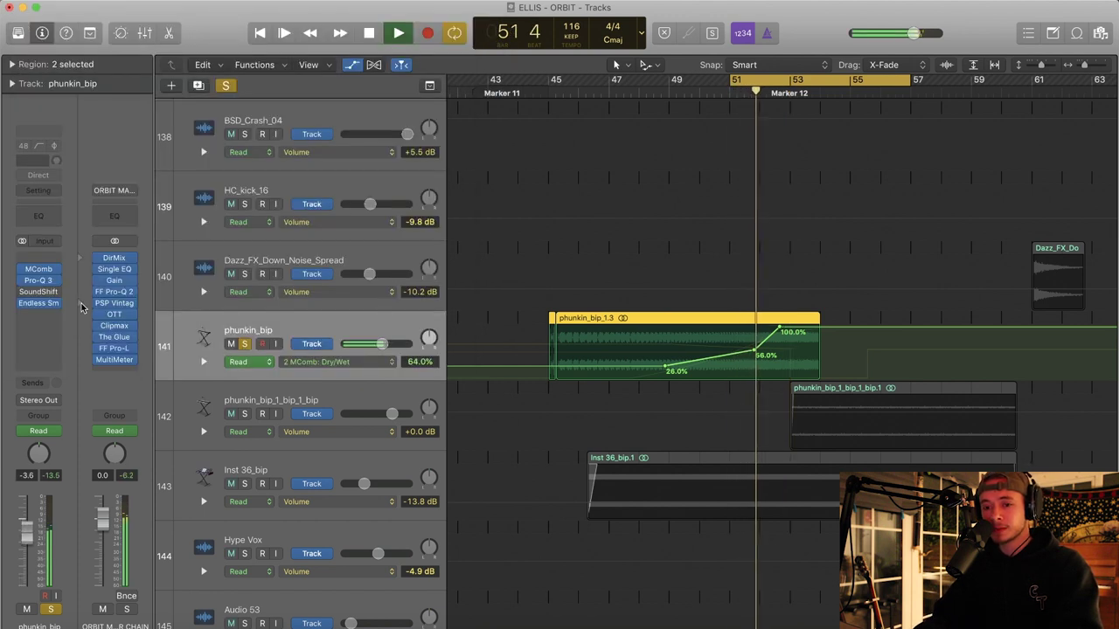
{"action": "left_click", "coordinate": [39, 303]}
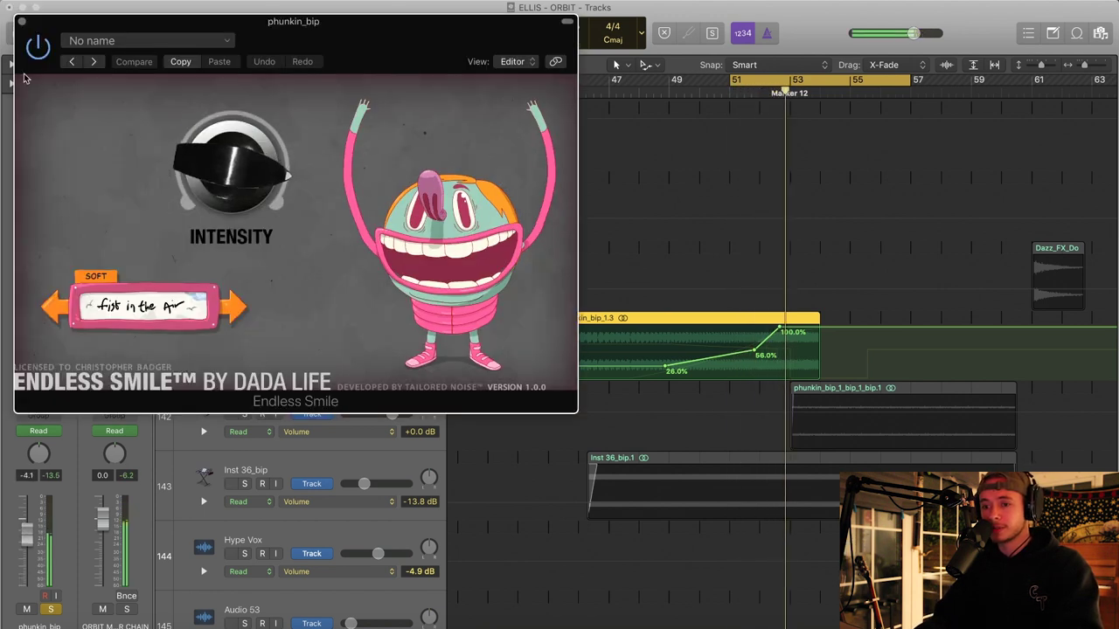
{"action": "left_click", "coordinate": [22, 22]}
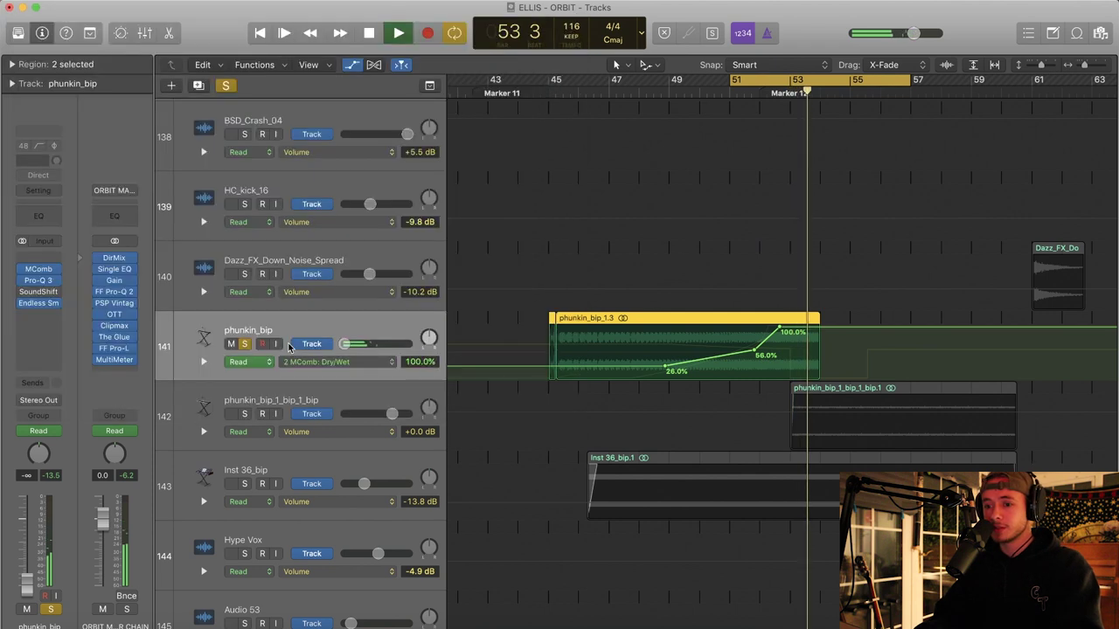
Add phunkin_bip_1_bip_1_bip to the solo during playback, turn cycling off, and select its region at bar 53
{"action": "left_click", "coordinate": [245, 415]}
{"action": "left_click", "coordinate": [818, 80]}
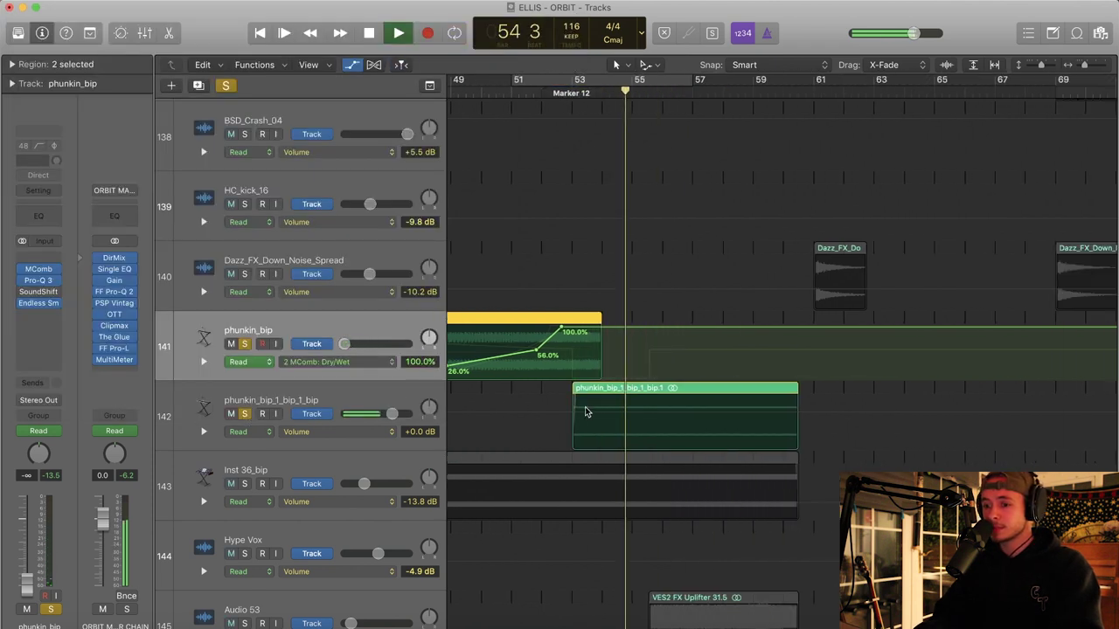
{"action": "left_click", "coordinate": [582, 407]}
{"action": "scroll", "coordinate": [535, 295], "scroll_direction": "left", "scroll_amount": 4}
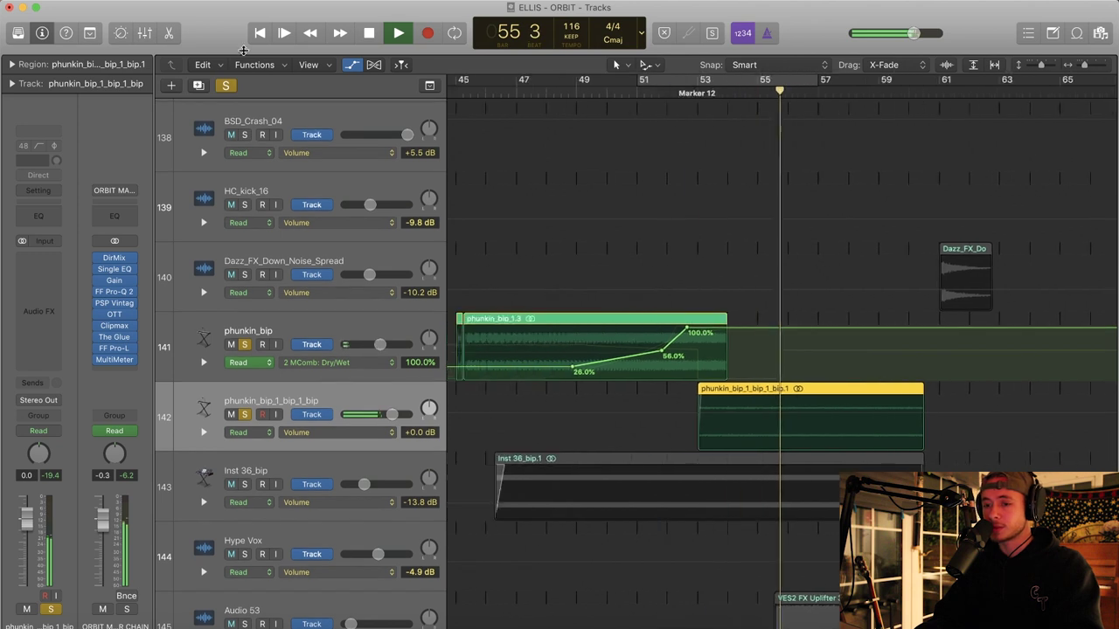
Clear all solos to hear the full section, and shrink the track height to look over the effects tracks below
{"action": "left_click", "coordinate": [226, 86]}
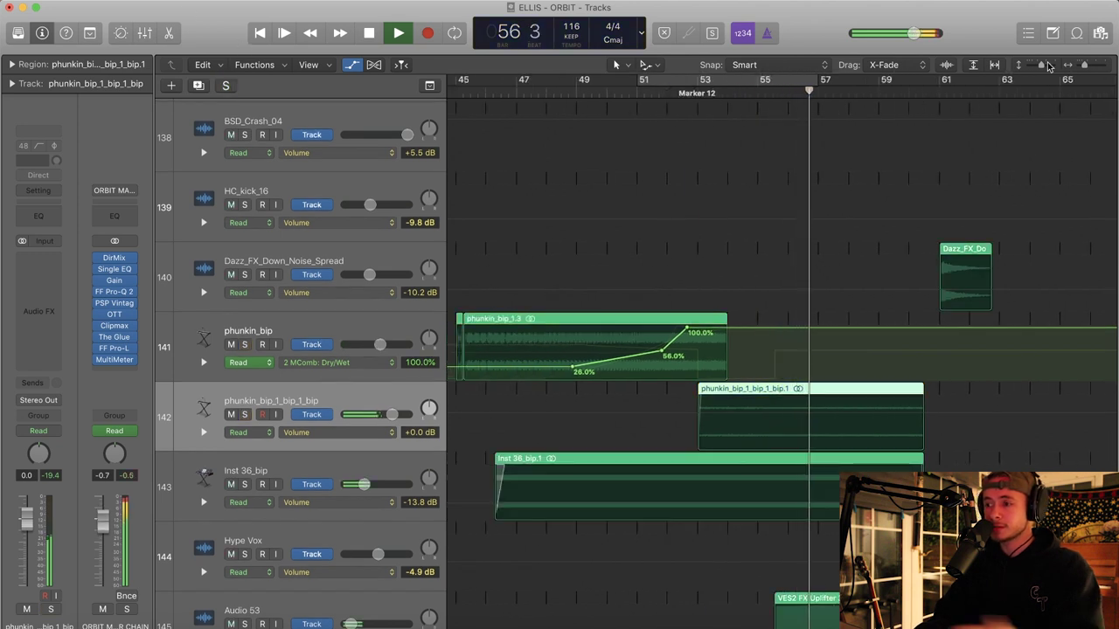
{"action": "left_click_drag", "start_coordinate": [1041, 64], "coordinate": [1036, 69]}
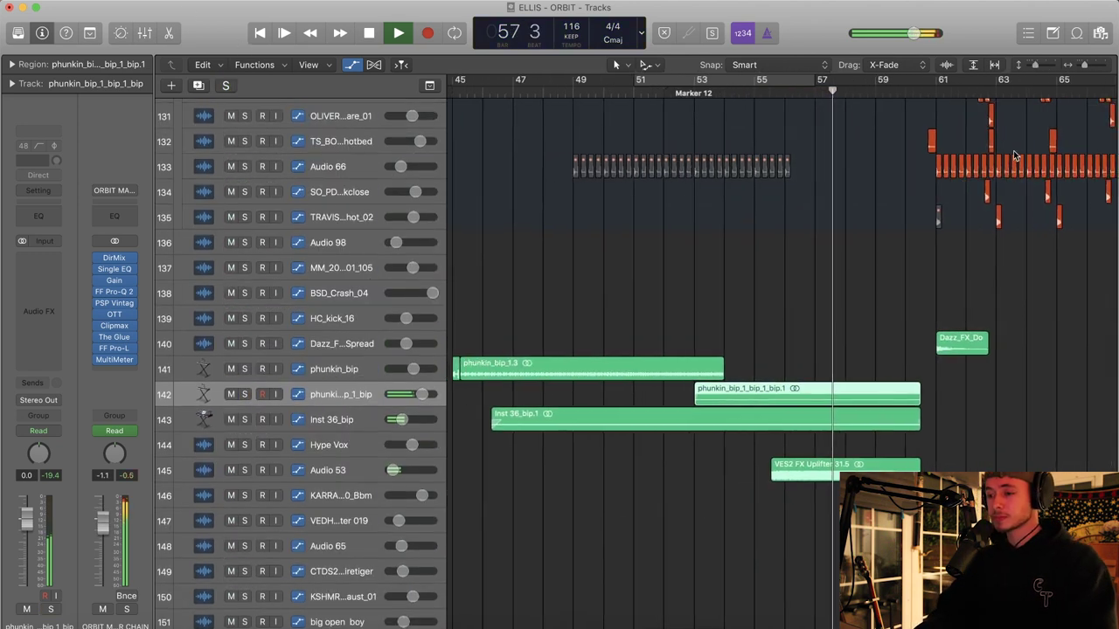
{"action": "scroll", "coordinate": [1014, 150], "scroll_direction": "down", "scroll_amount": 6}
{"action": "scroll", "coordinate": [1013, 155], "scroll_direction": "down", "scroll_amount": 6}
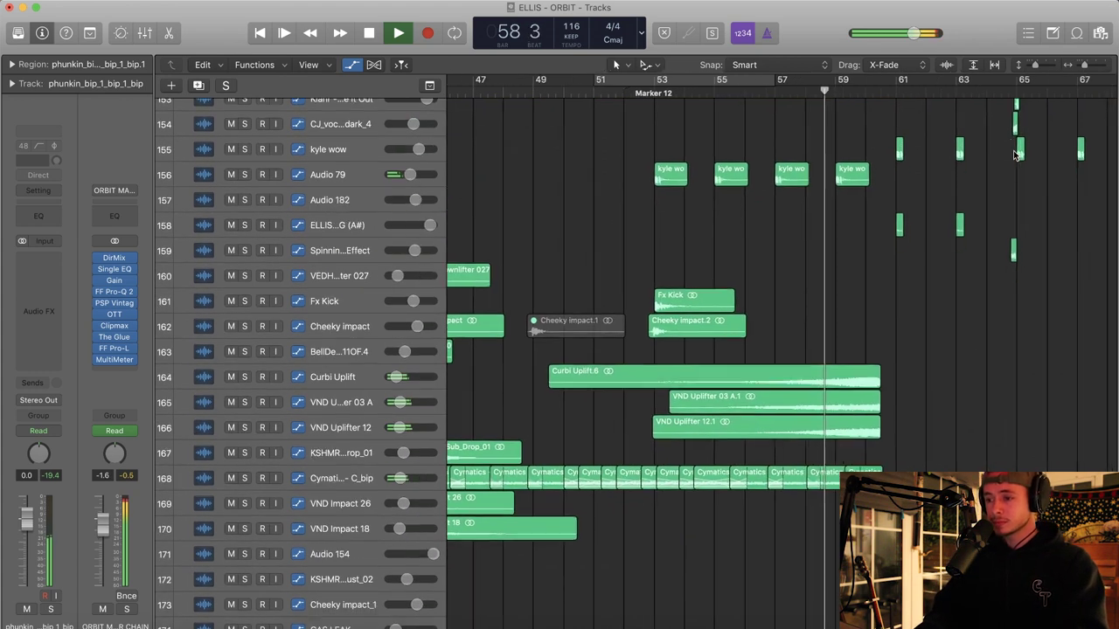
{"action": "left_click_drag", "start_coordinate": [1036, 67], "coordinate": [1029, 68]}
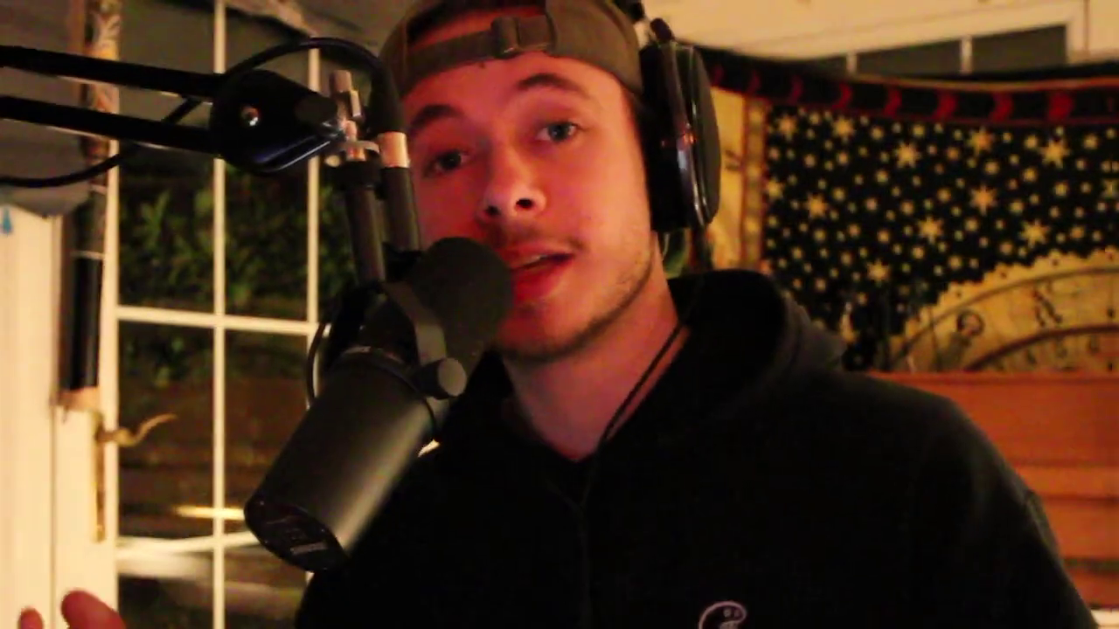